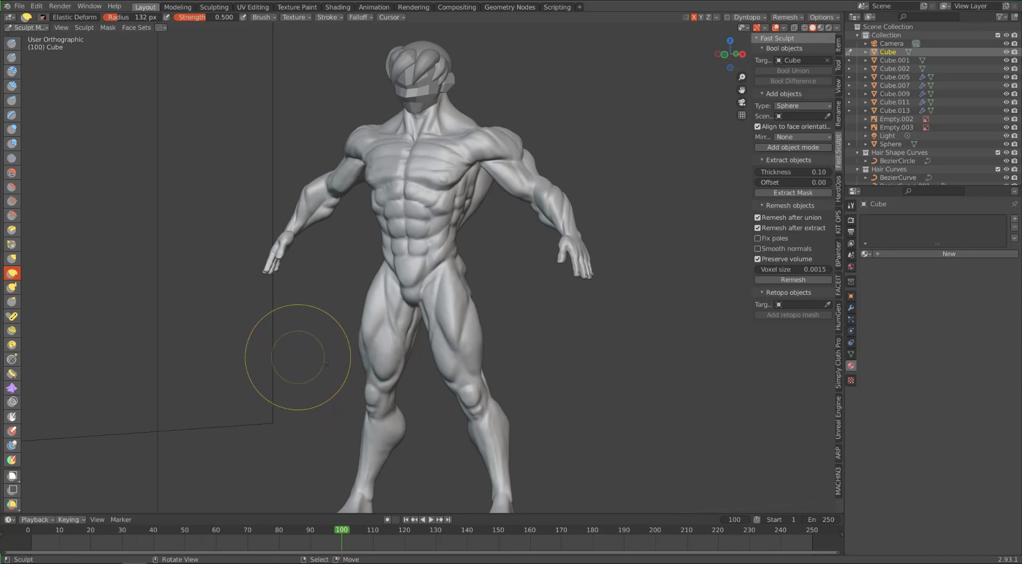
pyautogui.moveTo(272, 329)
pyautogui.mouseDown(button='middle')
pyautogui.moveTo(295, 339)
pyautogui.moveTo(324, 399)
pyautogui.moveTo(298, 405)
pyautogui.mouseUp(button='middle')
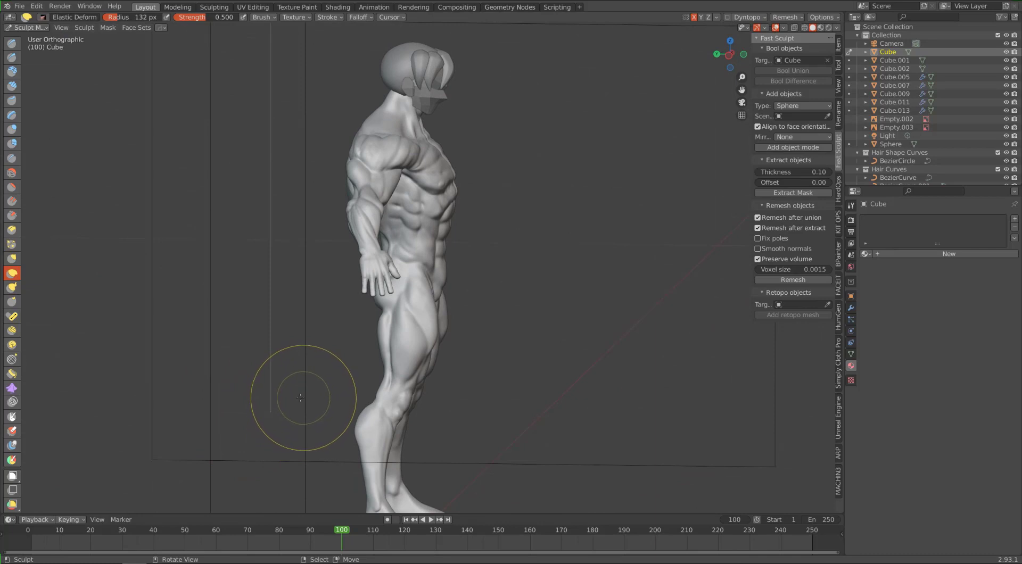
pyautogui.moveTo(303, 398)
pyautogui.mouseDown(button='middle')
pyautogui.moveTo(357, 402)
pyautogui.moveTo(270, 406)
pyautogui.moveTo(384, 424)
pyautogui.moveTo(335, 420)
pyautogui.moveTo(305, 399)
pyautogui.mouseUp(button='middle')
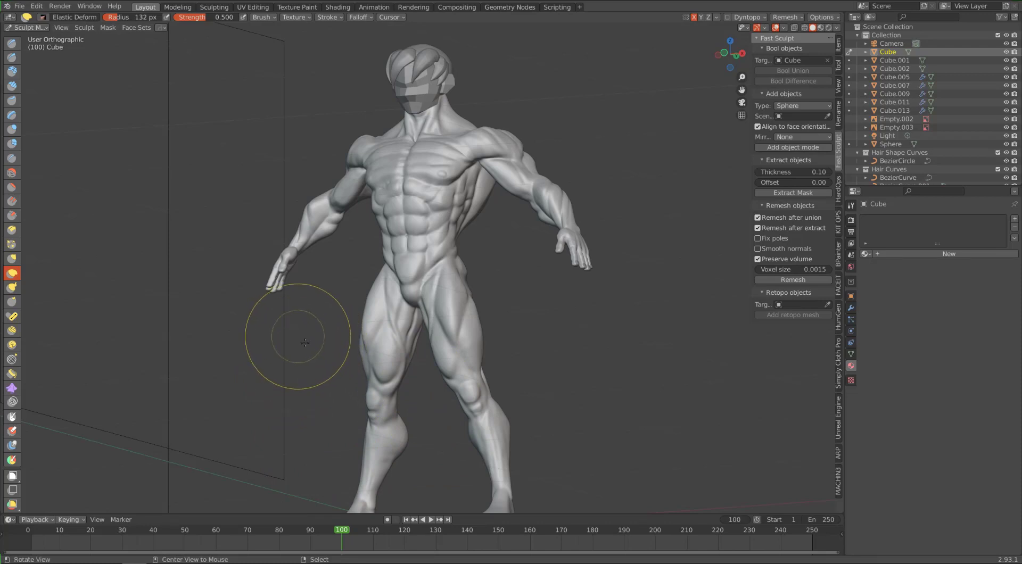
pyautogui.moveTo(293, 413)
pyautogui.mouseDown(button='middle')
pyautogui.moveTo(358, 382)
pyautogui.moveTo(246, 370)
pyautogui.moveTo(365, 393)
pyautogui.moveTo(402, 376)
pyautogui.moveTo(308, 433)
pyautogui.moveTo(327, 429)
pyautogui.moveTo(285, 411)
pyautogui.moveTo(372, 428)
pyautogui.moveTo(314, 424)
pyautogui.mouseUp(button='middle')
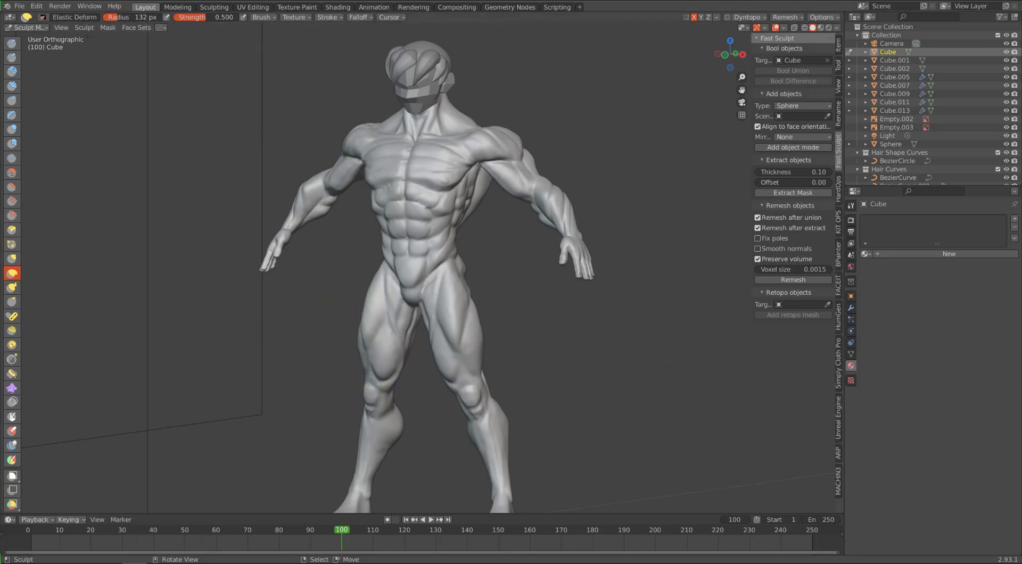
# Start a new General file
pyautogui.click(19, 6)
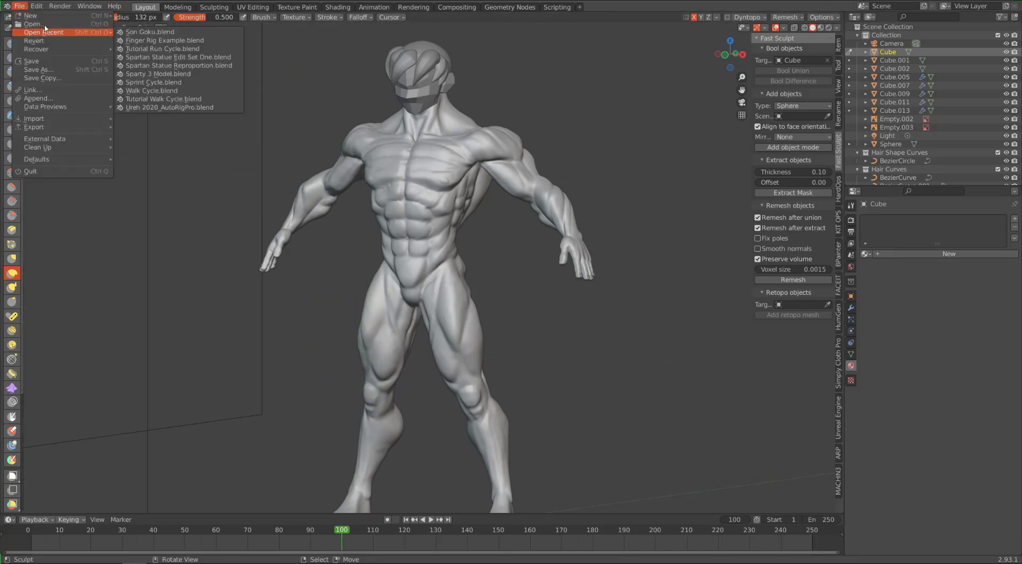
pyautogui.moveTo(46, 19)
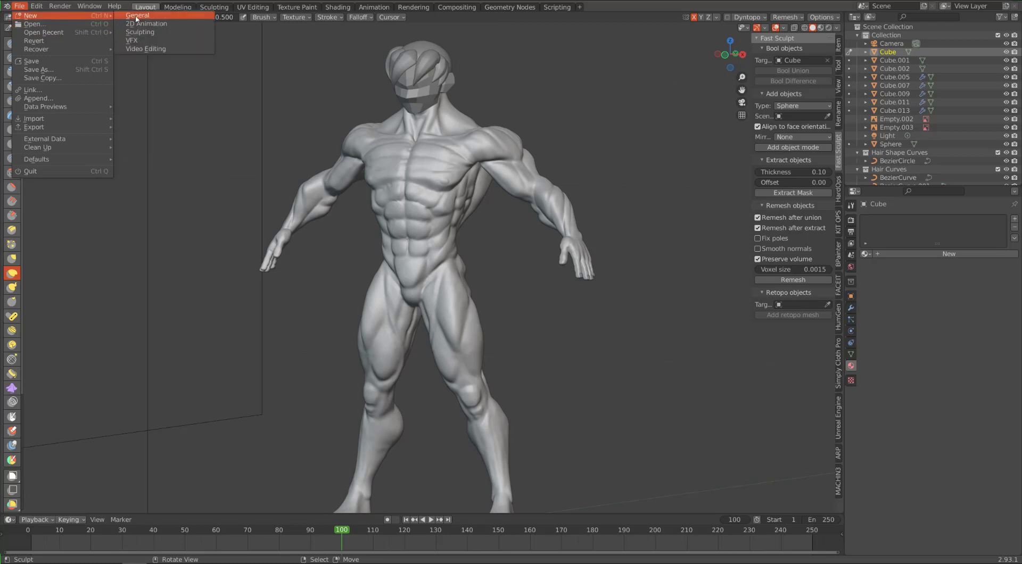
pyautogui.press('Return')
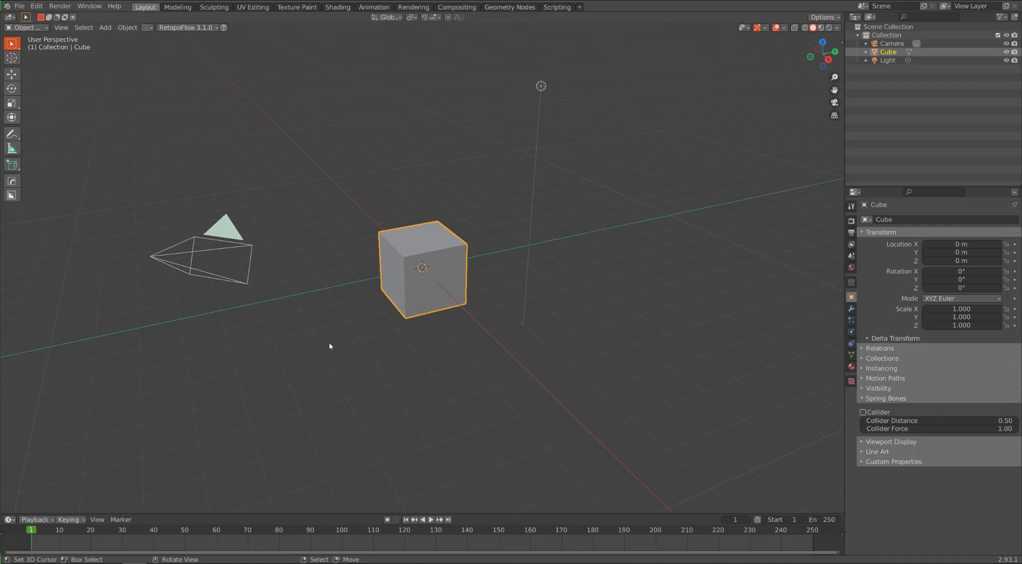
# Delete the default cube from the scene
pyautogui.click(338, 356)
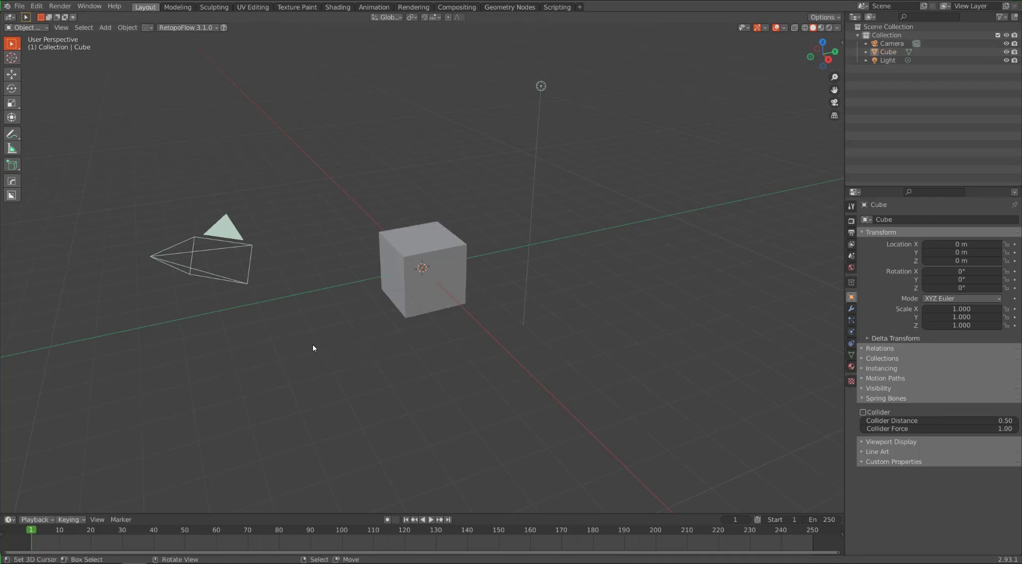
pyautogui.moveTo(319, 353); pyautogui.dragTo(356, 346, button='middle')
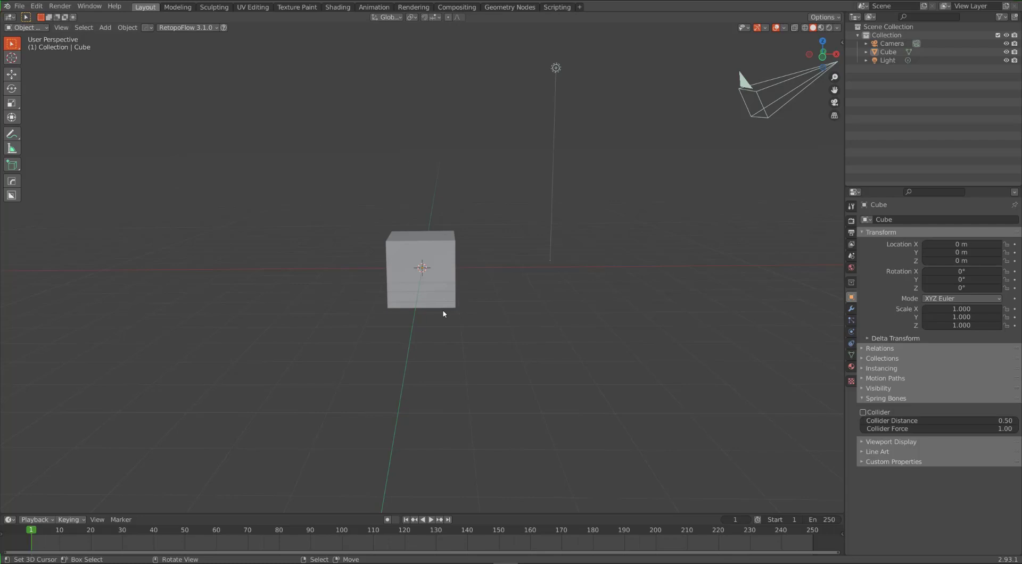
pyautogui.click(437, 259)
pyautogui.press('x')
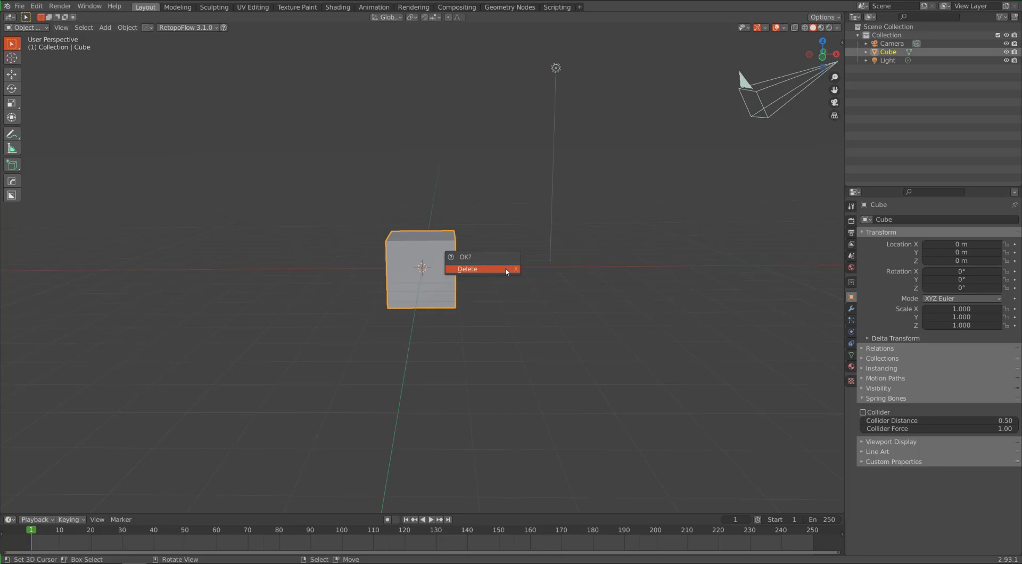
pyautogui.press('Return')
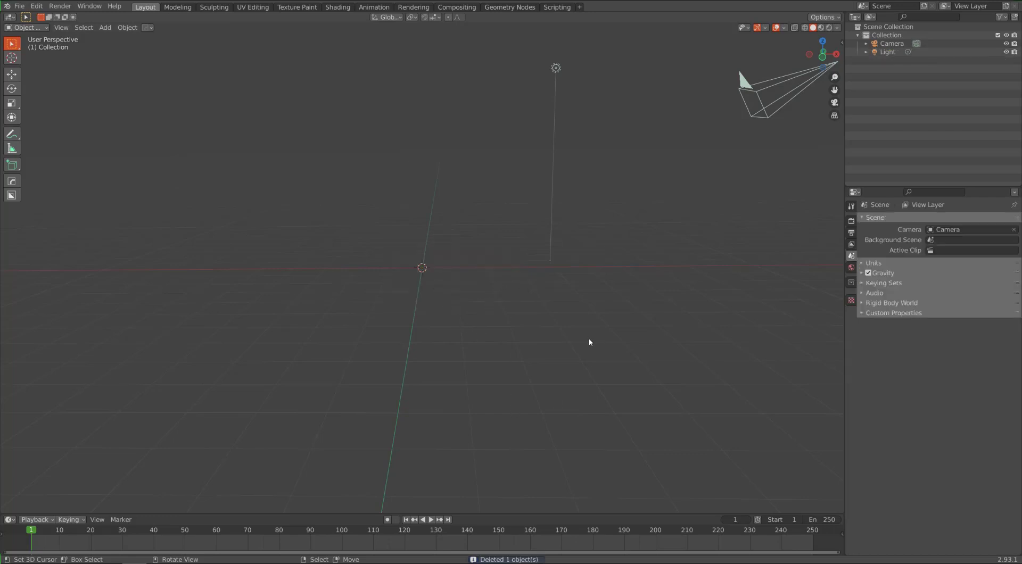
# Add Goku Bare Model Sheet.jpg from the Pictures folder as a background image
pyautogui.hotkey('shift', 'a')
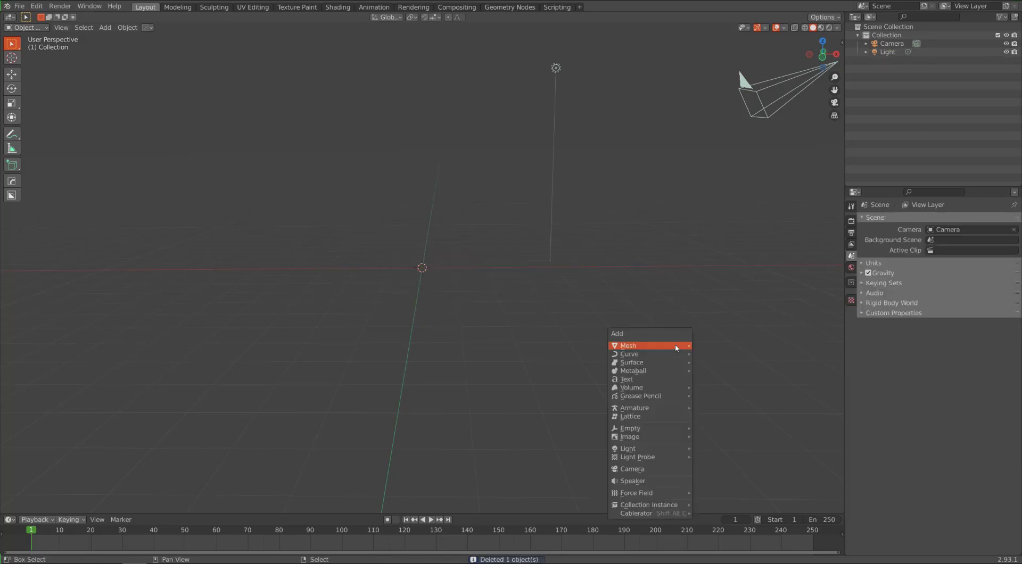
pyautogui.moveTo(675, 349)
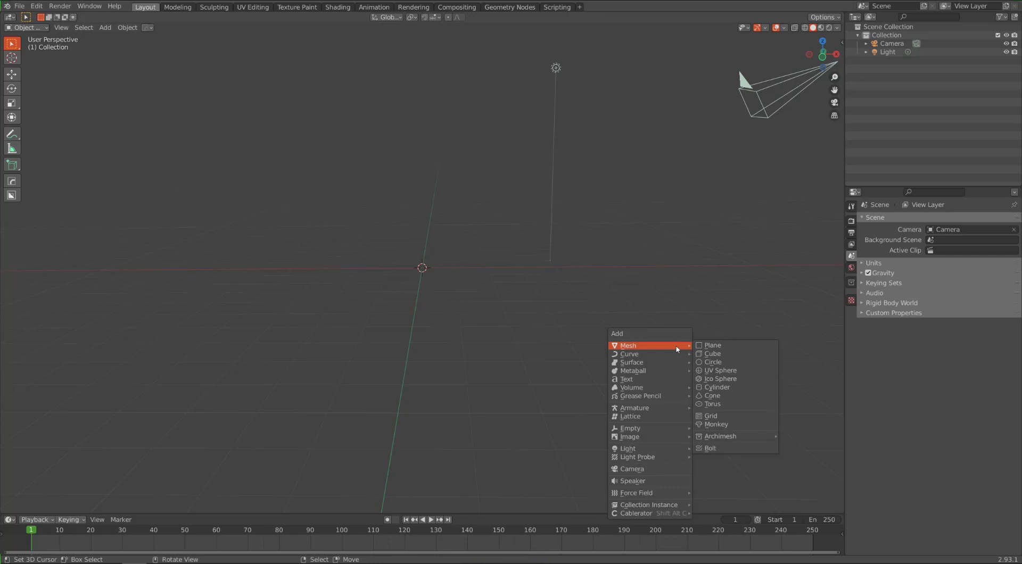
pyautogui.moveTo(652, 464)
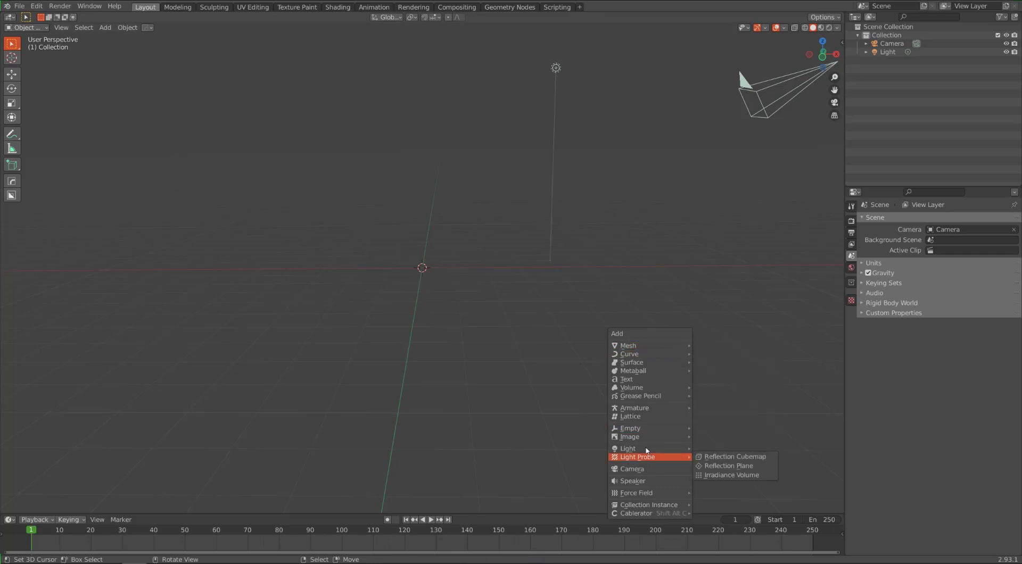
pyautogui.moveTo(643, 438)
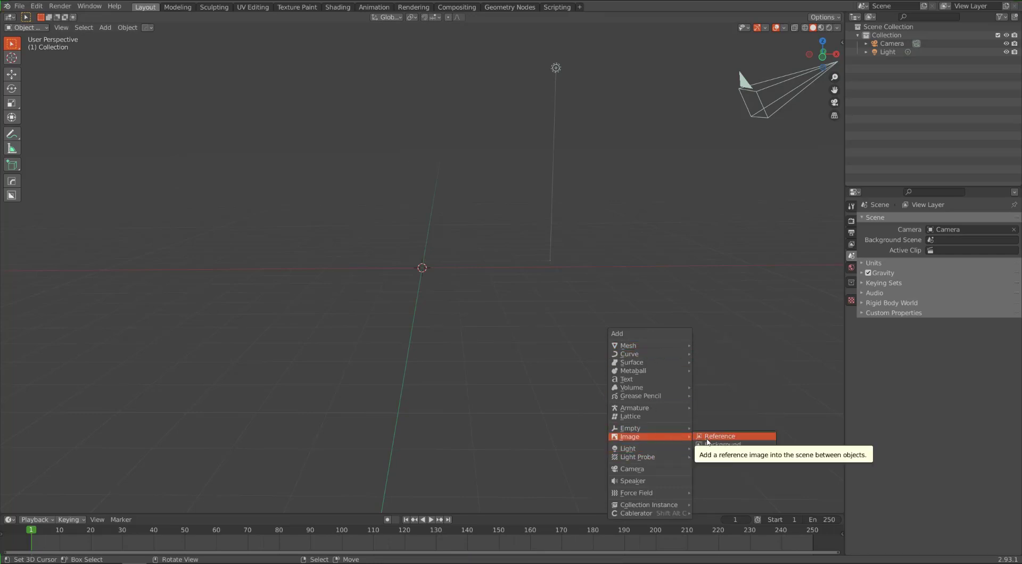
pyautogui.click(708, 446)
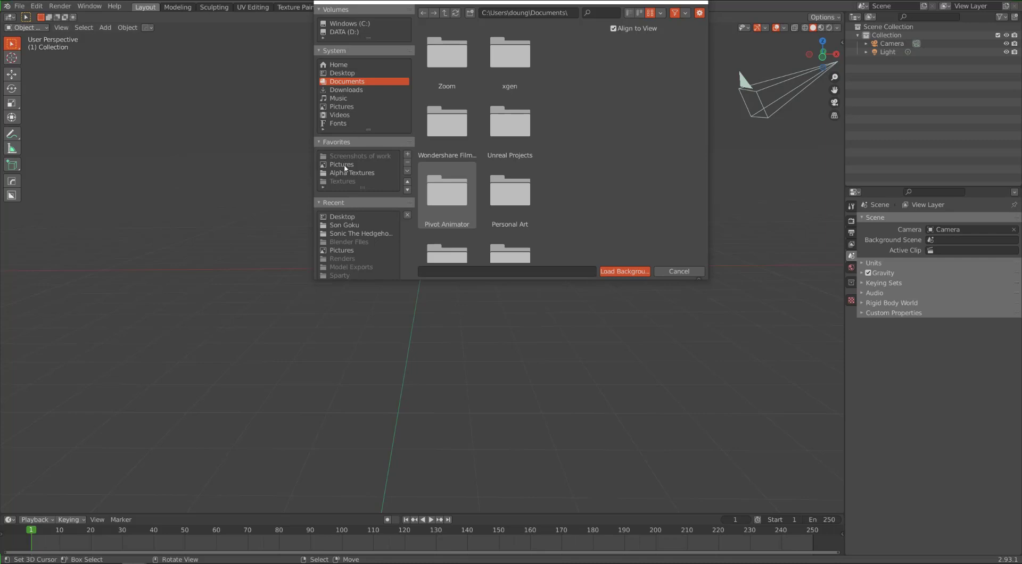
pyautogui.click(342, 165)
pyautogui.scroll(-2, 525, 159)
pyautogui.scroll(-2, 533, 163)
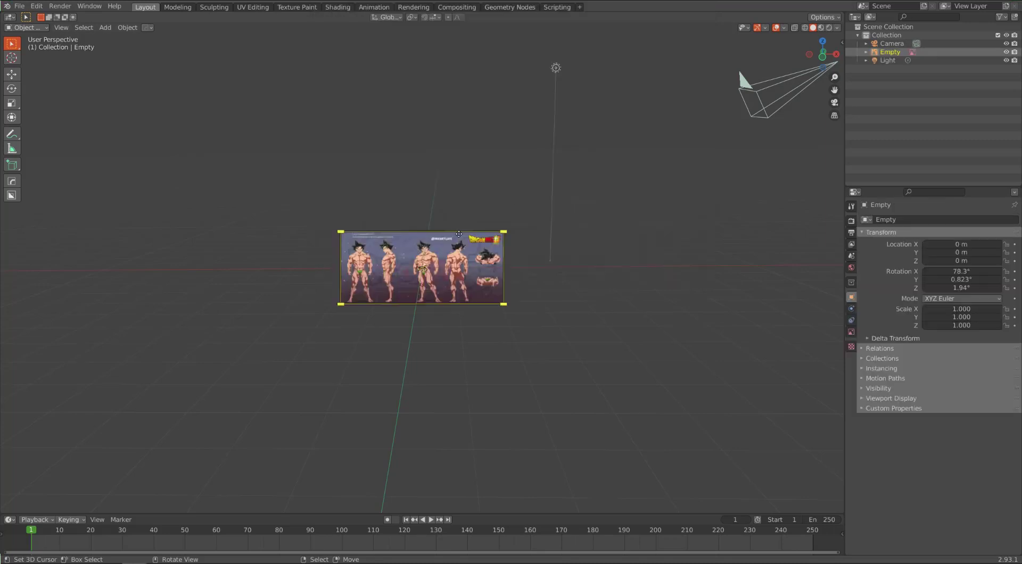
# Set the background image's X, Y and Z rotation to 0°
pyautogui.moveTo(572, 256); pyautogui.dragTo(454, 272, button='middle')
pyautogui.hotkey('alt', 'a')
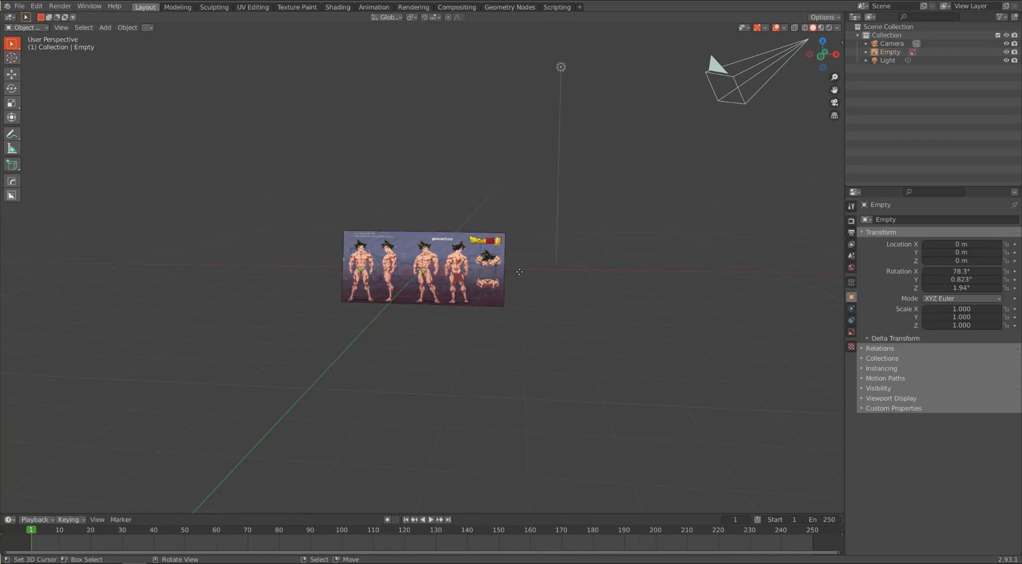
pyautogui.click(956, 271)
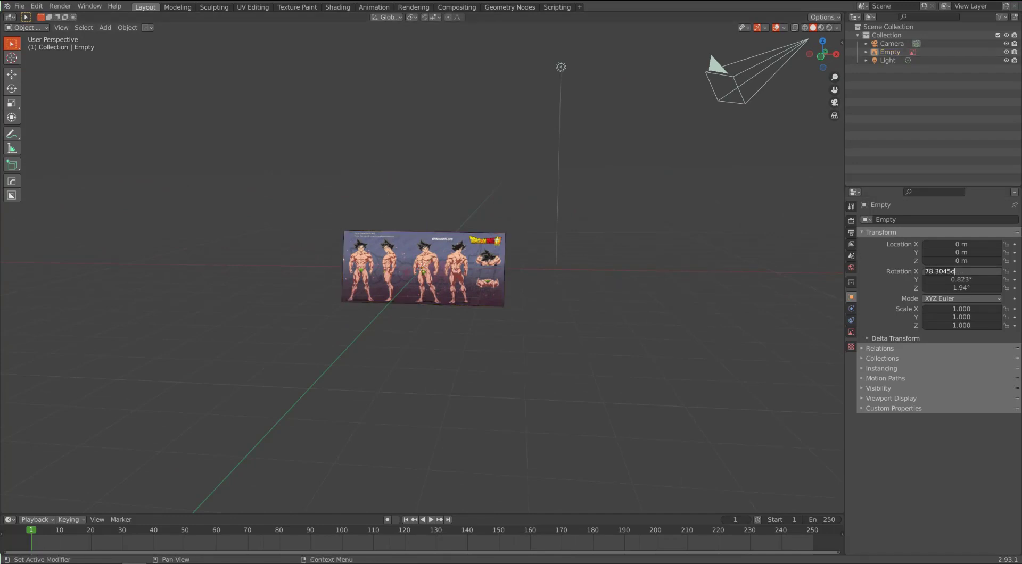
pyautogui.write('0')
pyautogui.press('Tab')
pyautogui.write('0')
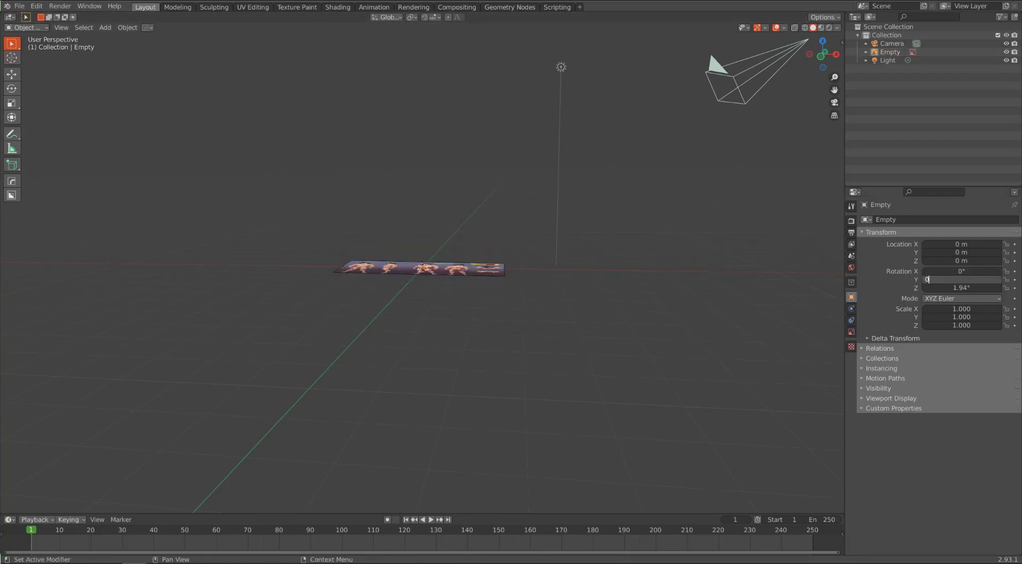
pyautogui.press('Tab')
pyautogui.write('0')
pyautogui.press('Return')
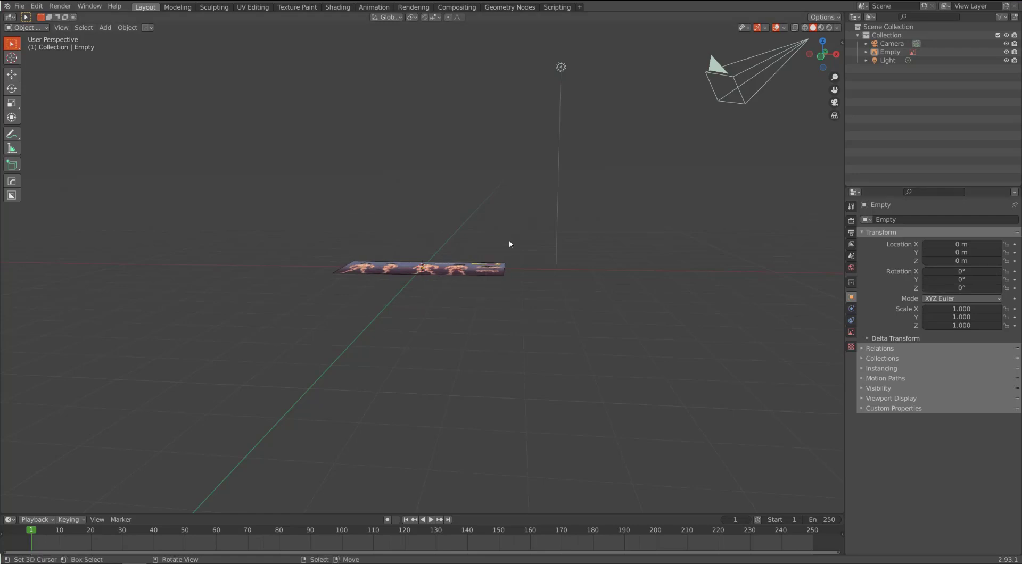
# Place the 3D cursor on the model sheet image and snap it back to the world origin
pyautogui.moveTo(509, 245); pyautogui.dragTo(486, 275, button='middle')
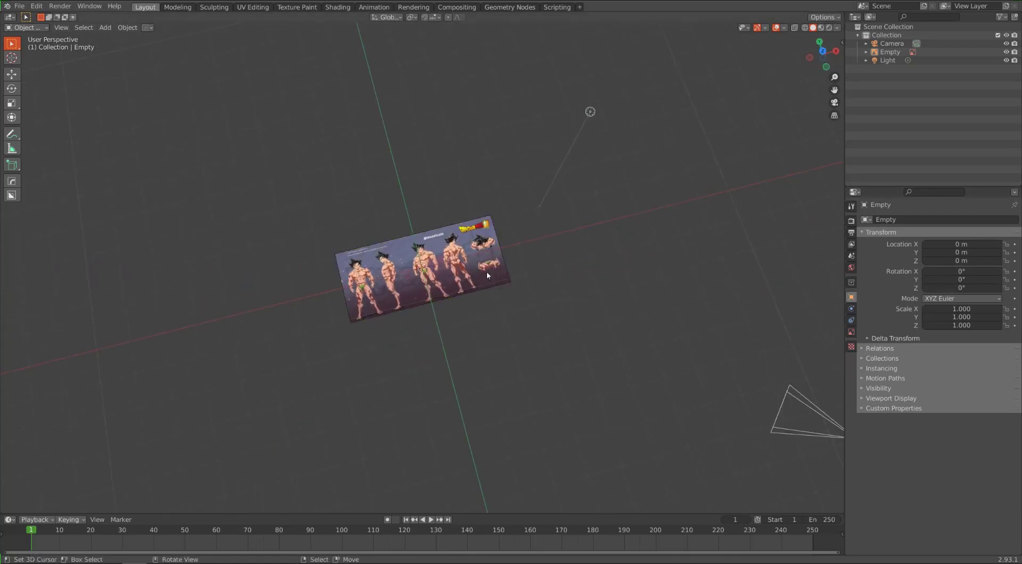
pyautogui.keyDown('shift'); pyautogui.rightClick(456, 289); pyautogui.keyUp('shift')
pyautogui.hotkey('shift', 's')
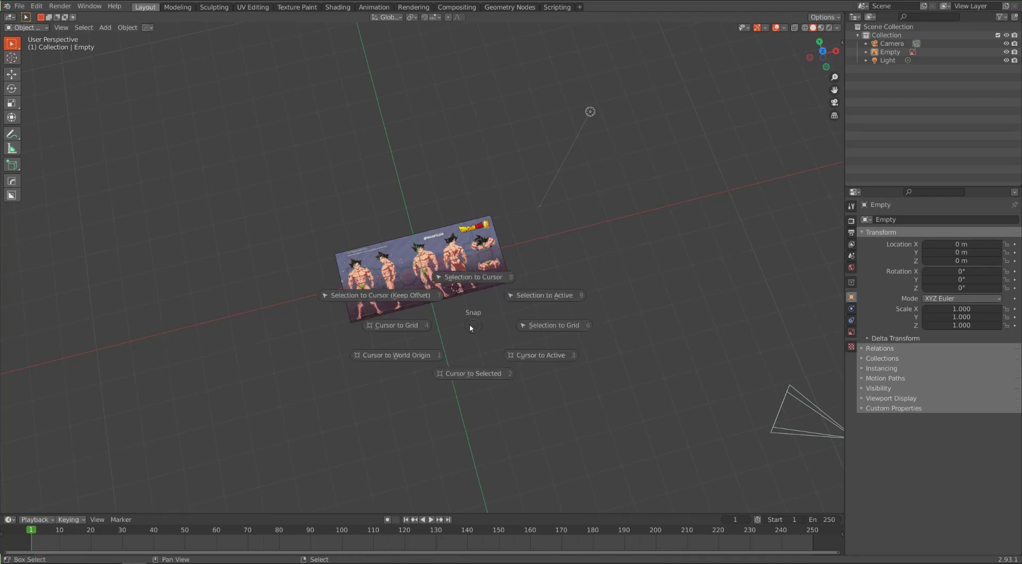
pyautogui.click(381, 354)
# Rotate the model sheet image 90° about the global X axis
pyautogui.moveTo(529, 352); pyautogui.dragTo(555, 399, button='middle')
pyautogui.click(482, 301)
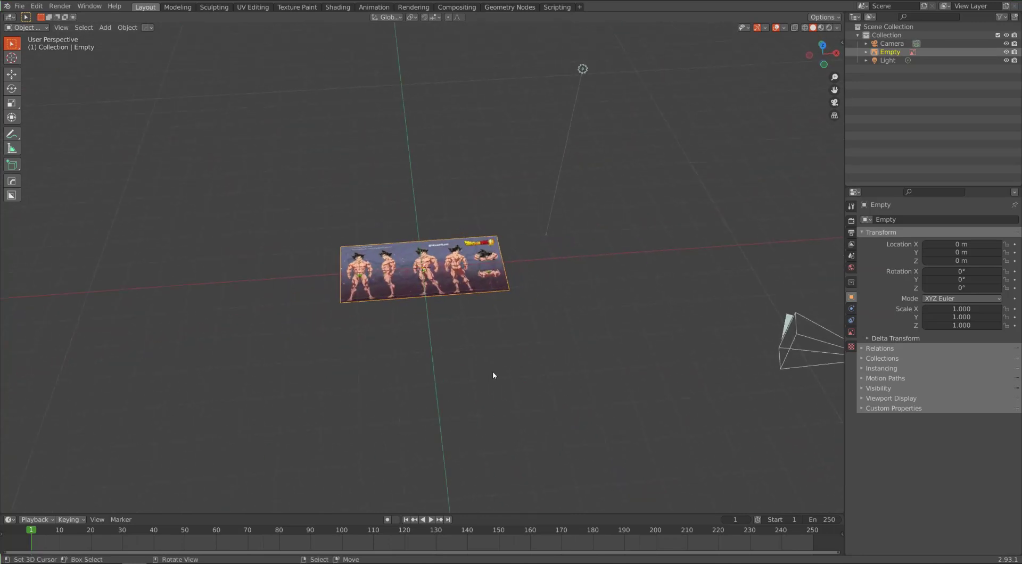
pyautogui.press('r')
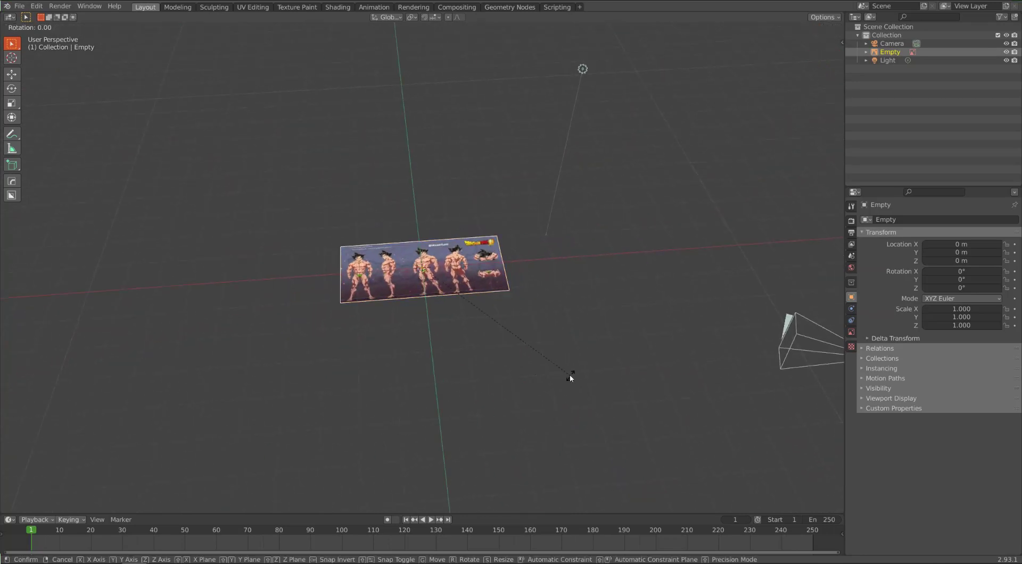
pyautogui.write('x')
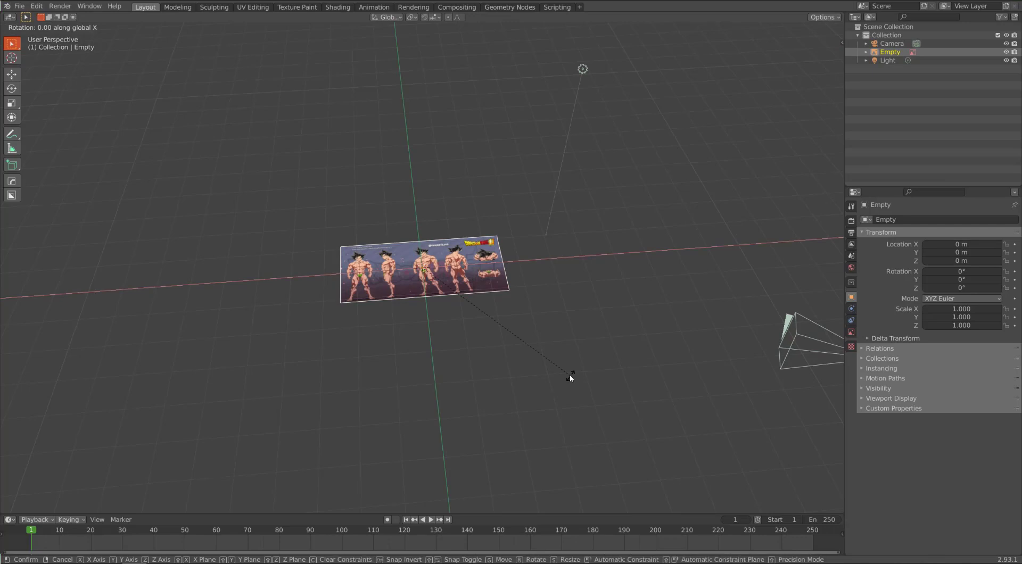
pyautogui.write('90')
pyautogui.press('Return')
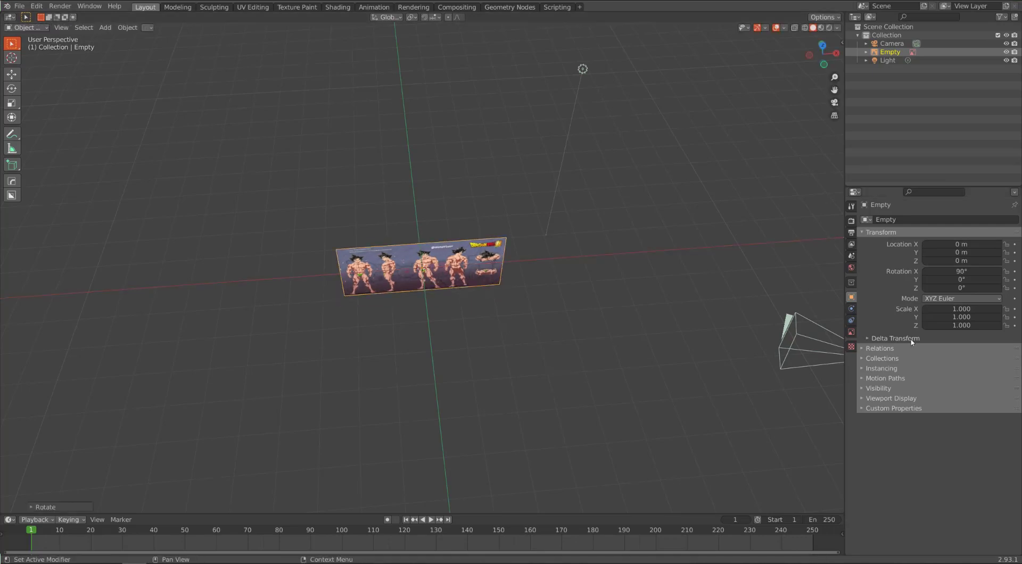
# Set the model sheet image's depth to Front and enable its opacity at 0.5
pyautogui.click(852, 332)
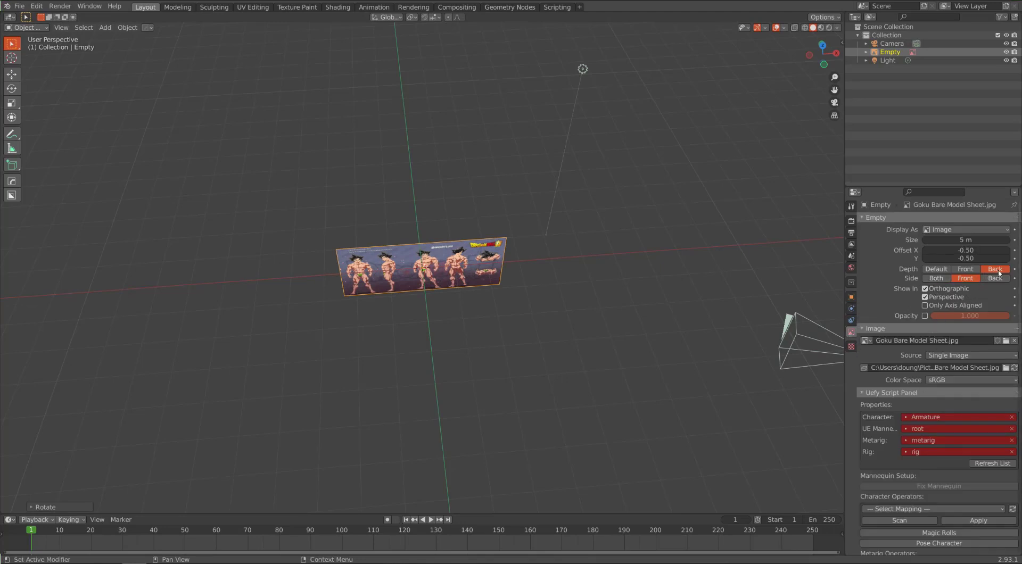
pyautogui.click(965, 270)
pyautogui.moveTo(523, 349); pyautogui.dragTo(456, 321, button='middle')
pyautogui.click(925, 315)
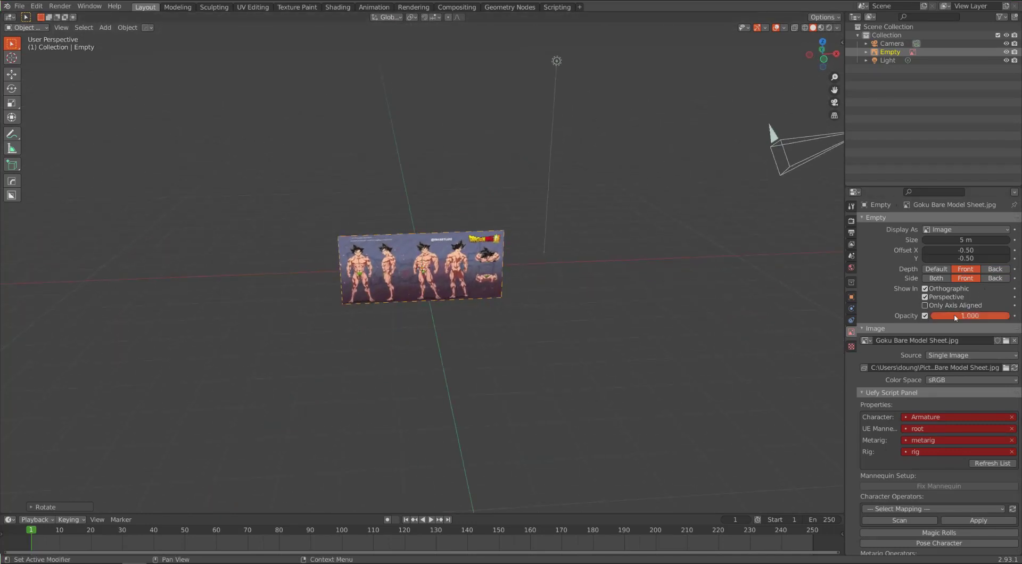
pyautogui.click(972, 316)
pyautogui.write('.58')
pyautogui.press('BackSpace')
pyautogui.press('Return')
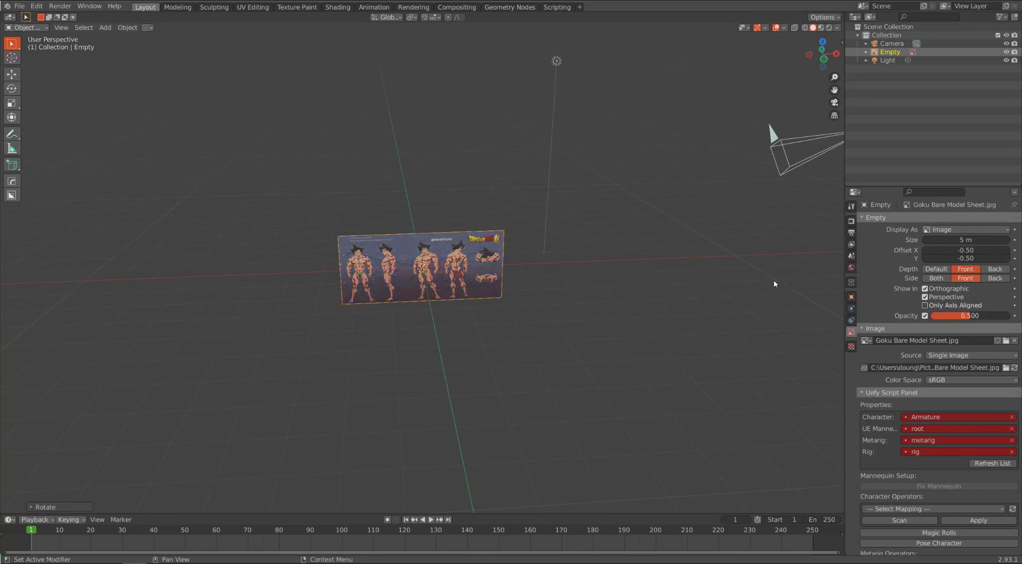
# In front orthographic view, move the model sheet up about 1.02 m along Z so the figures' feet rest on the X axis line
pyautogui.moveTo(693, 277); pyautogui.dragTo(422, 264, button='middle')
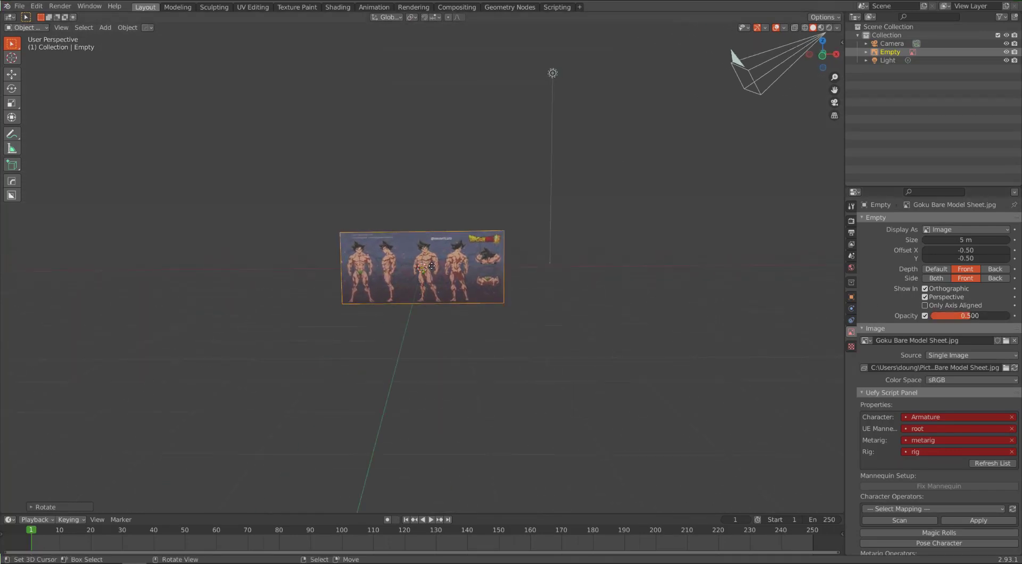
pyautogui.press('KP_5')
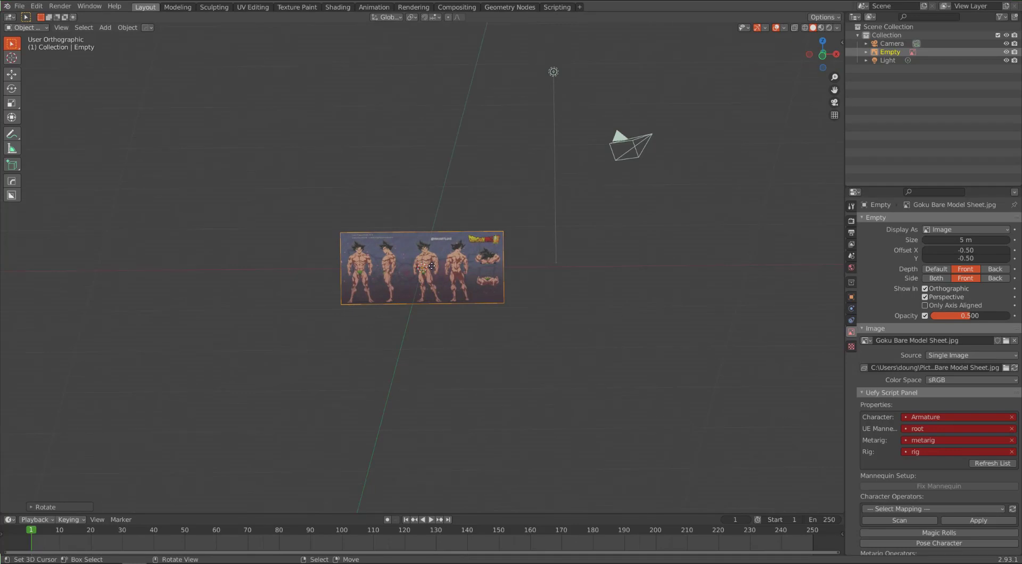
pyautogui.press('KP_1')
pyautogui.scroll(6, 490, 201)
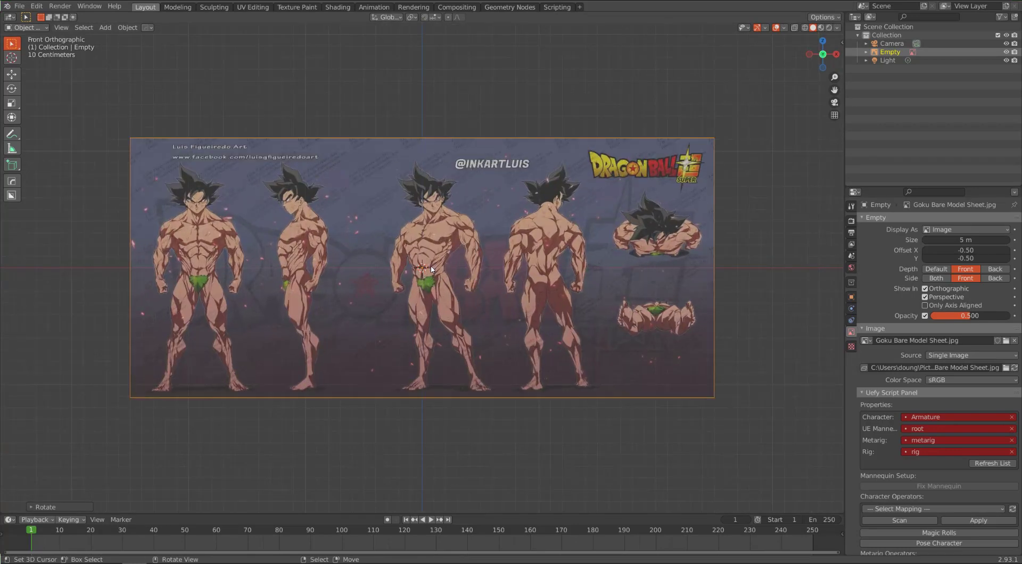
pyautogui.press('g')
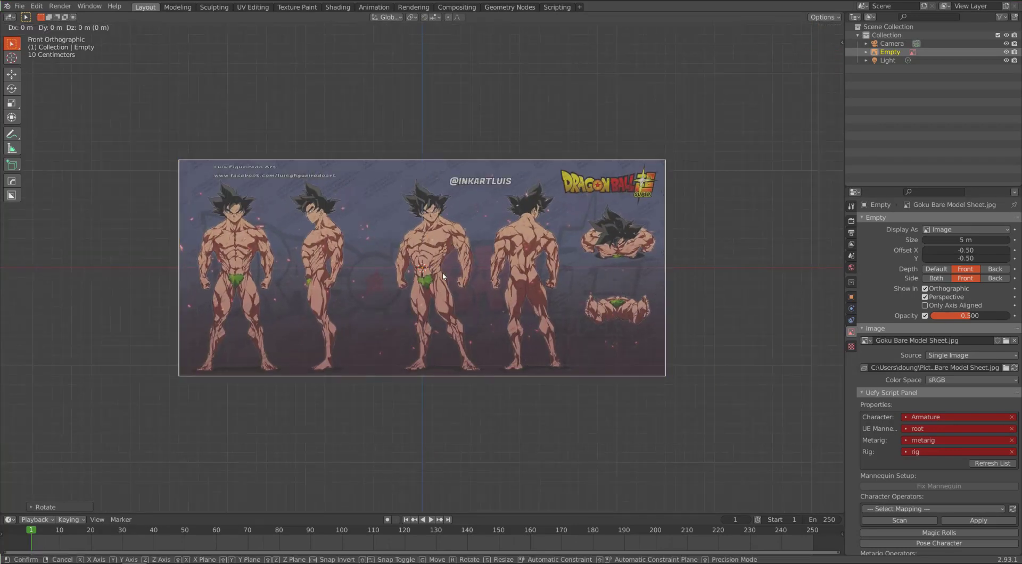
pyautogui.press('z')
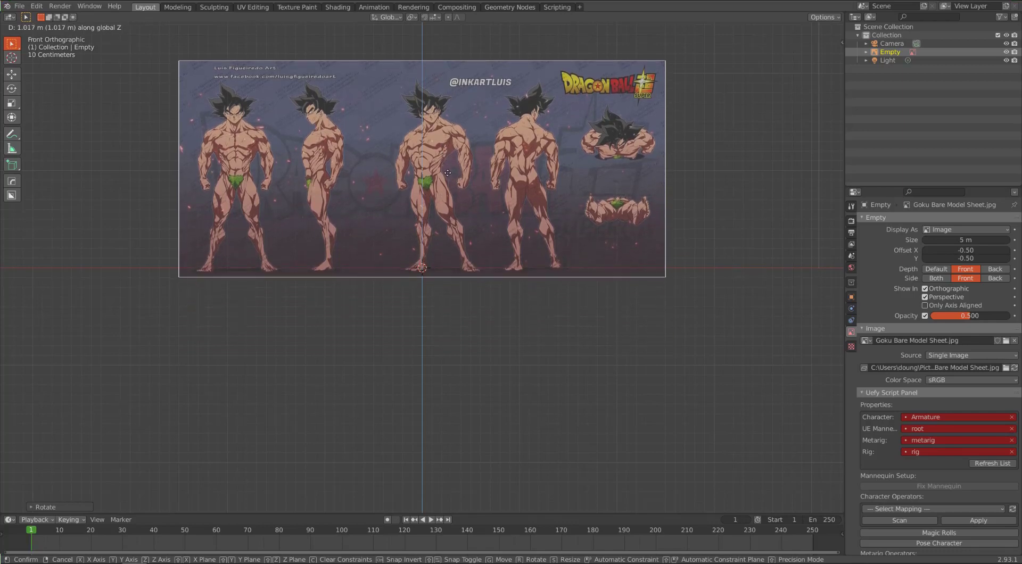
pyautogui.click(448, 171)
pyautogui.scroll(1, 460, 259)
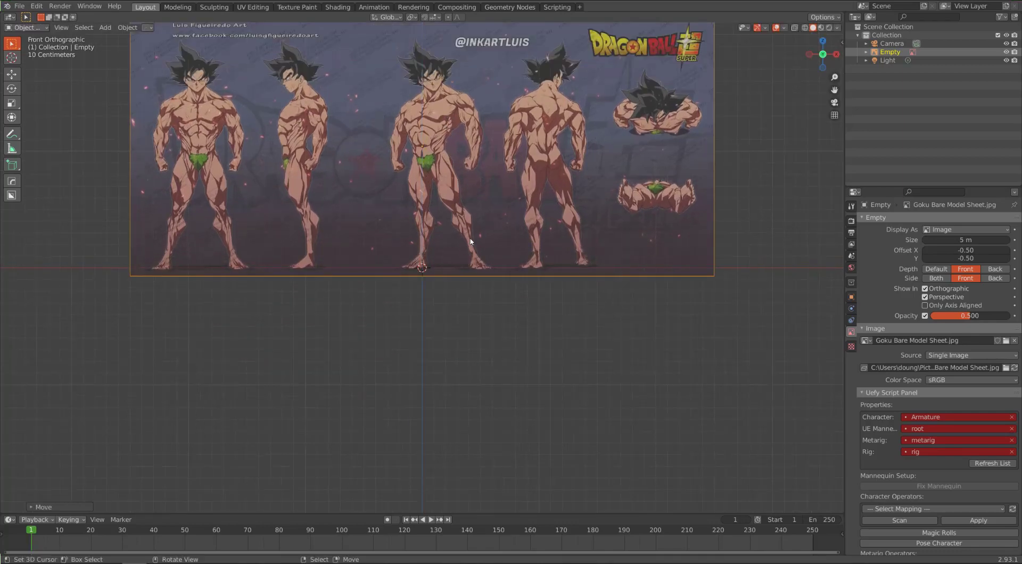
# Move the model sheet about 1.91 m along the global X axis so the first front-facing figure is centred on the origin
pyautogui.keyDown('shift'); pyautogui.scroll(5, 478, 257); pyautogui.keyUp('shift')
pyautogui.scroll(1, 498, 310)
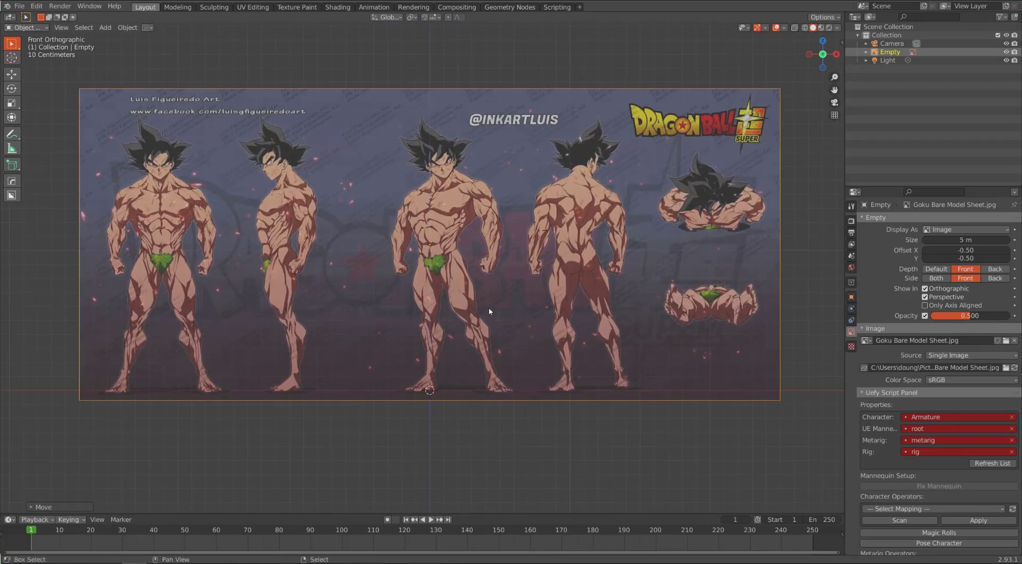
pyautogui.keyDown('shift'); pyautogui.moveTo(499, 310); pyautogui.dragTo(505, 319, button='middle'); pyautogui.keyUp('shift')
pyautogui.scroll(-1, 506, 318)
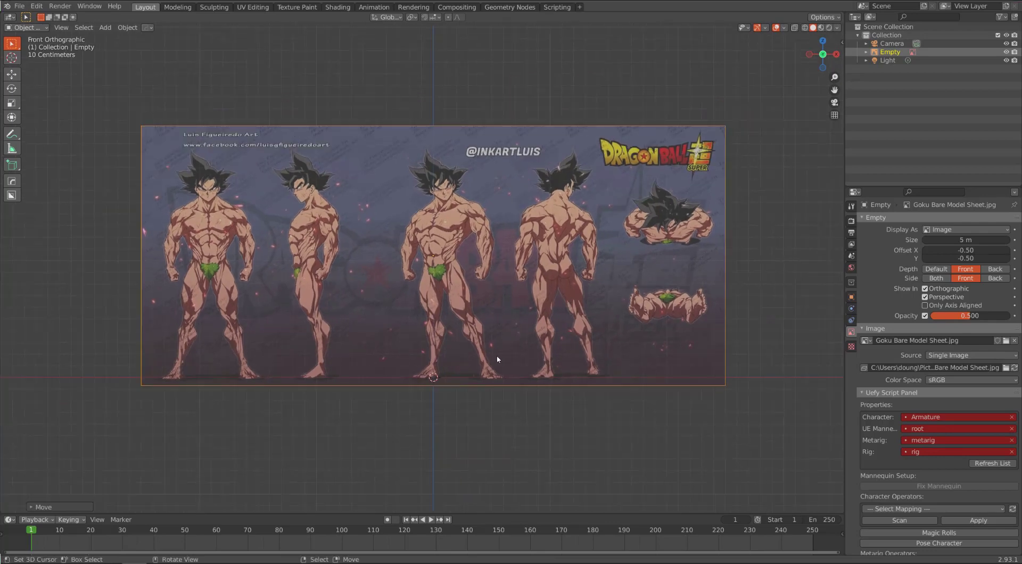
pyautogui.scroll(3, 506, 395)
pyautogui.keyDown('shift'); pyautogui.scroll(-2, 611, 424); pyautogui.keyUp('shift')
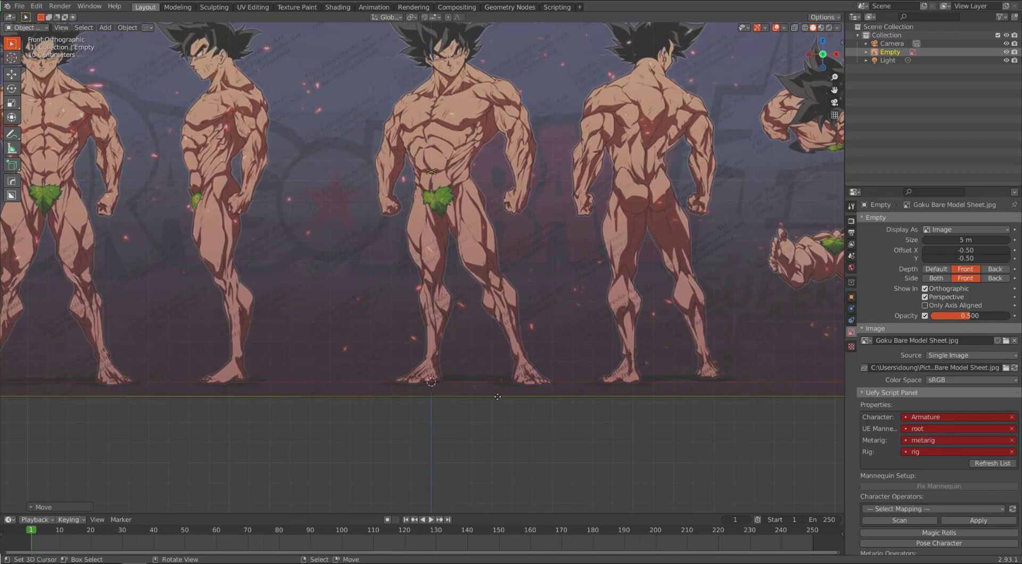
pyautogui.scroll(-2, 496, 401)
pyautogui.keyDown('shift'); pyautogui.moveTo(448, 376); pyautogui.dragTo(456, 410, button='middle'); pyautogui.keyUp('shift')
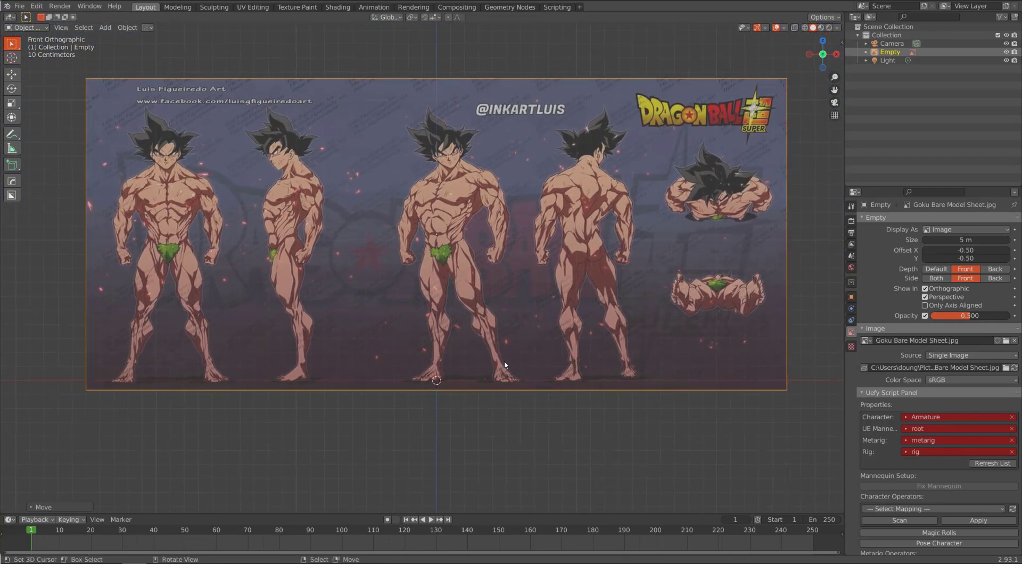
pyautogui.press('g')
pyautogui.press('x')
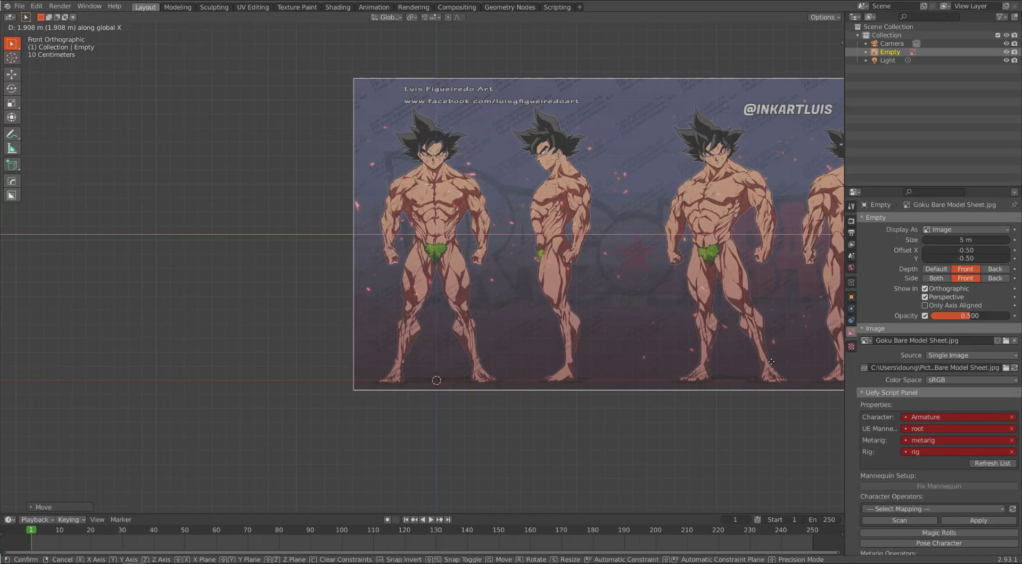
pyautogui.click(771, 362)
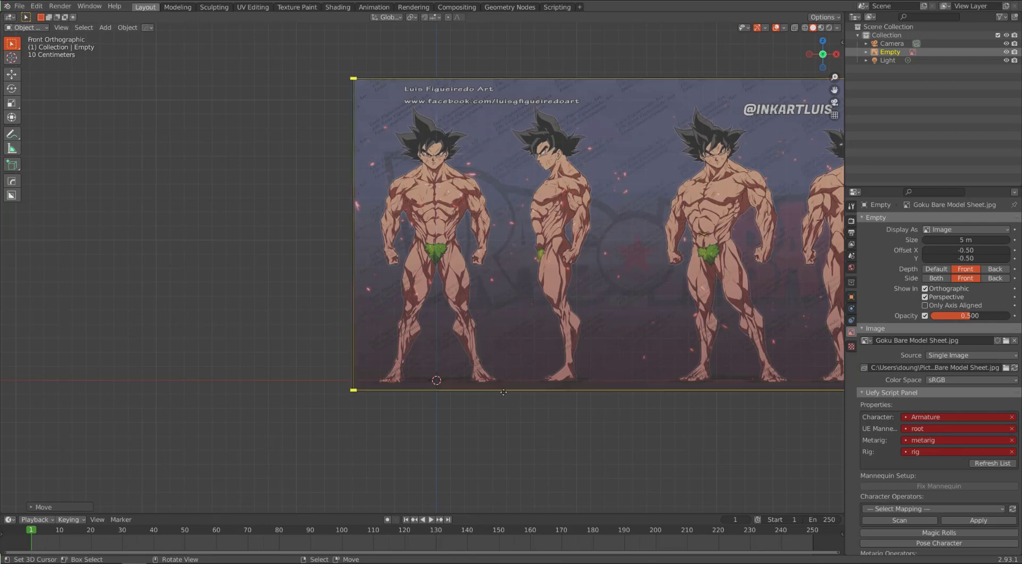
pyautogui.scroll(4, 503, 392)
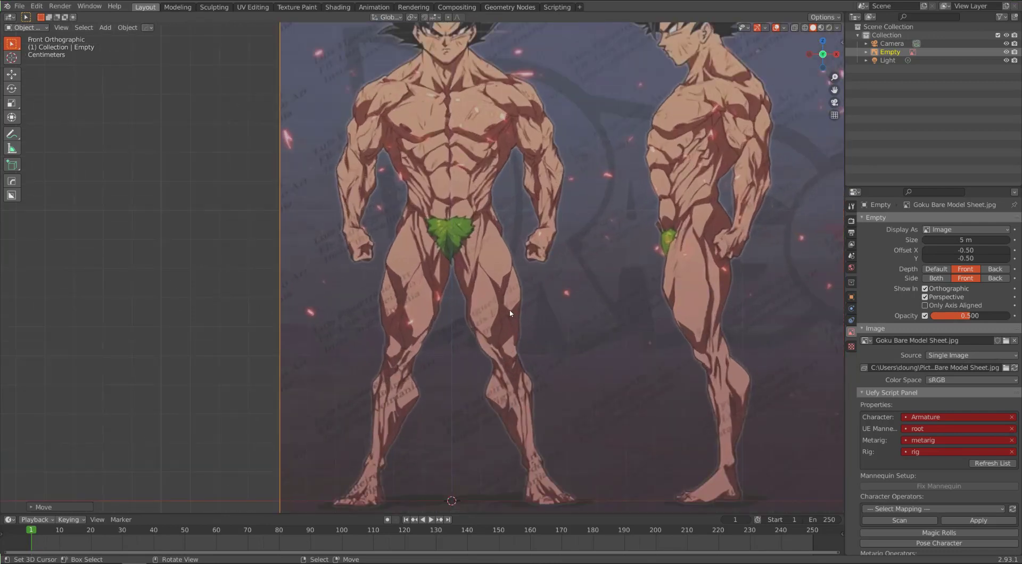
pyautogui.keyDown('shift'); pyautogui.moveTo(520, 258); pyautogui.dragTo(539, 291, button='middle'); pyautogui.keyUp('shift')
pyautogui.scroll(-4, 505, 385)
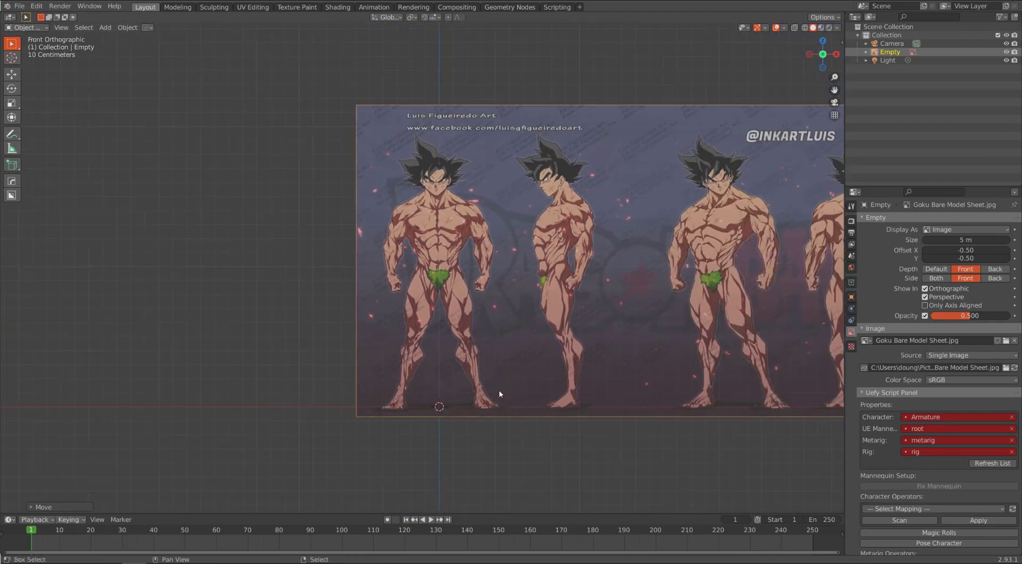
# In top orthographic view, move the model sheet along positive Y so it sits well behind the world origin
pyautogui.keyDown('shift'); pyautogui.moveTo(499, 391); pyautogui.dragTo(430, 347, button='middle'); pyautogui.keyUp('shift')
pyautogui.scroll(-5, 572, 390)
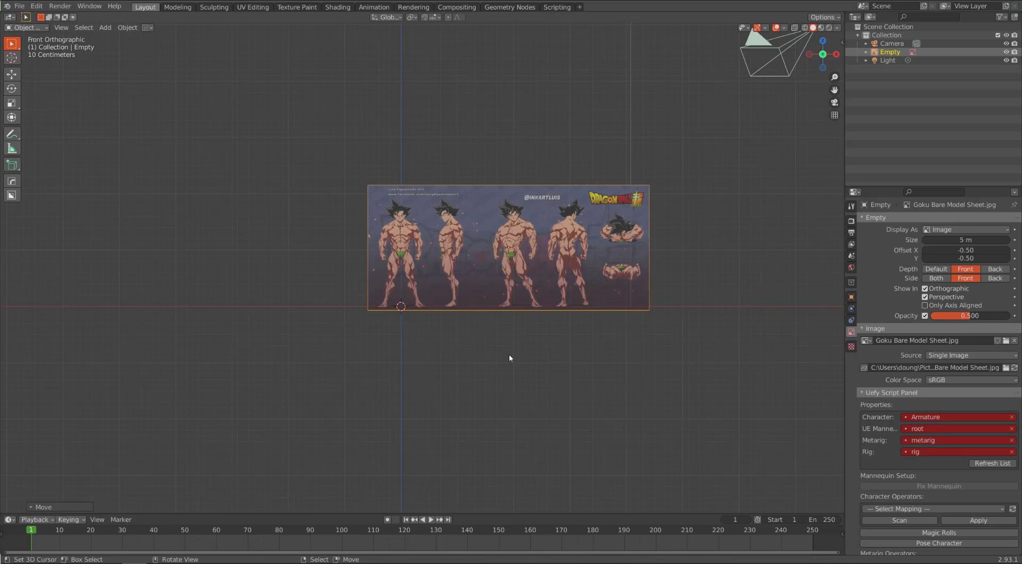
pyautogui.press('KP_7')
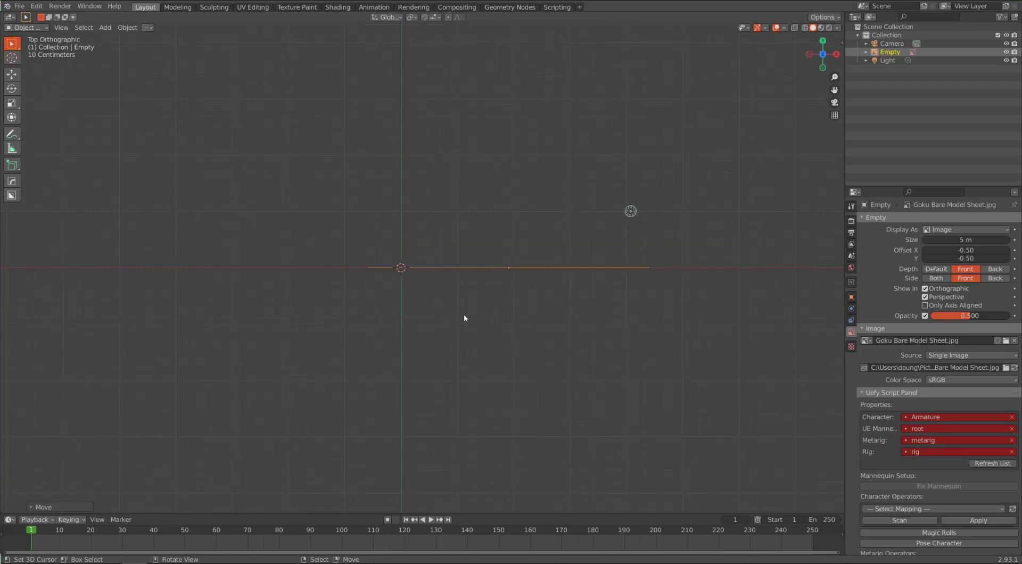
pyautogui.press('g')
pyautogui.press('y')
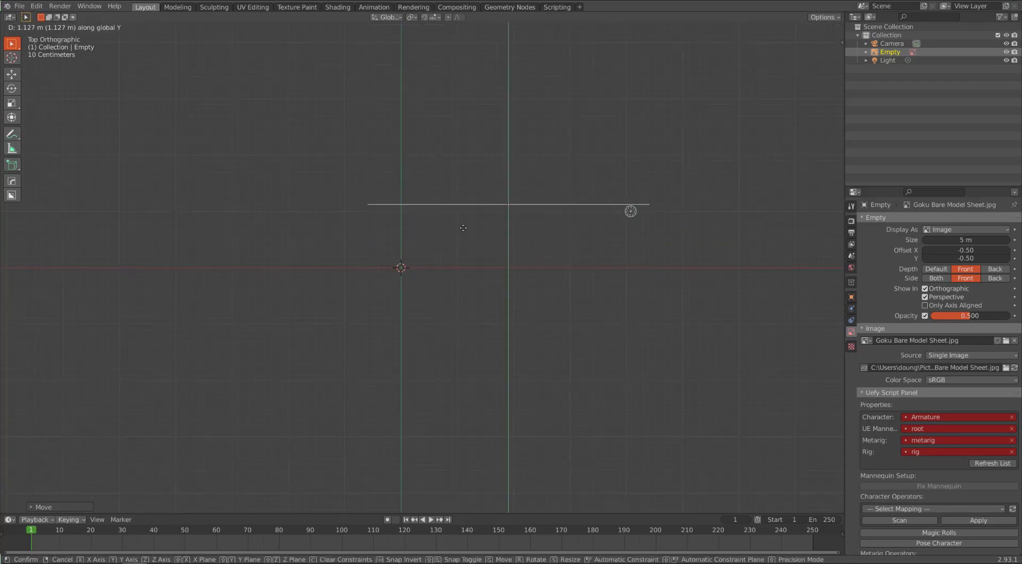
pyautogui.click(466, 165)
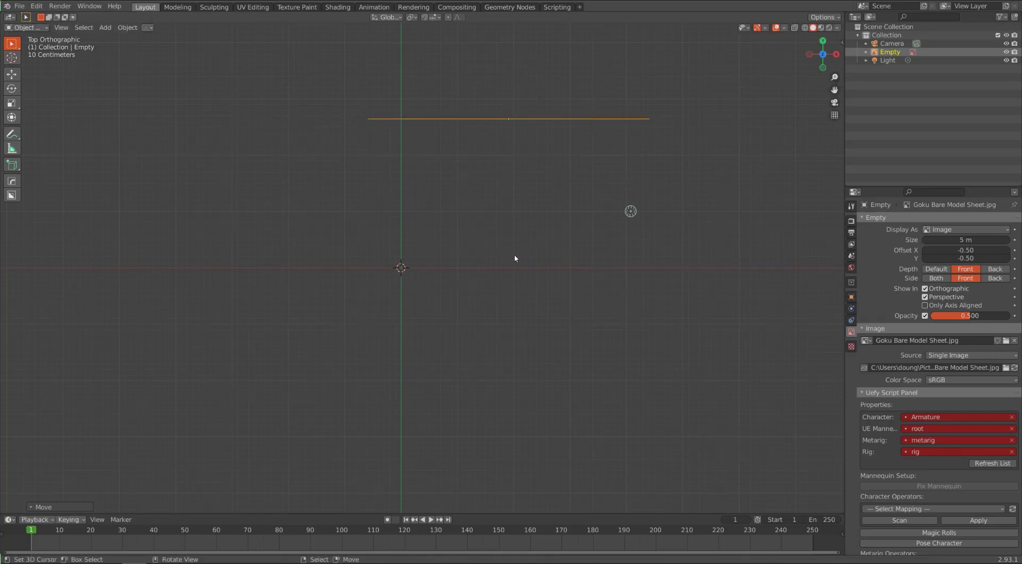
# Duplicate the model sheet and move the copy along negative X until its midpoint lies beyond the Y axis
pyautogui.hotkey('shift', 'd')
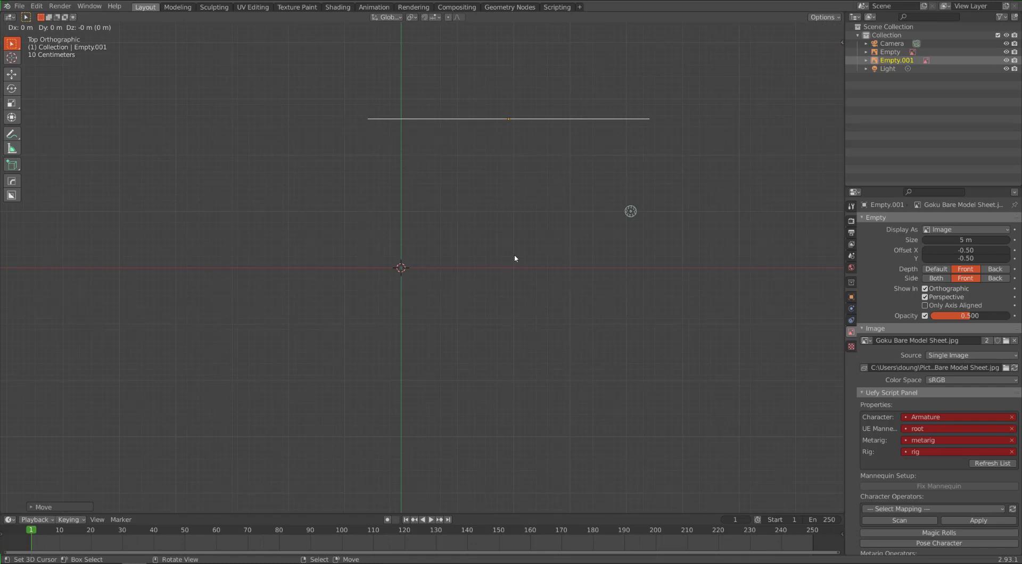
pyautogui.press('x')
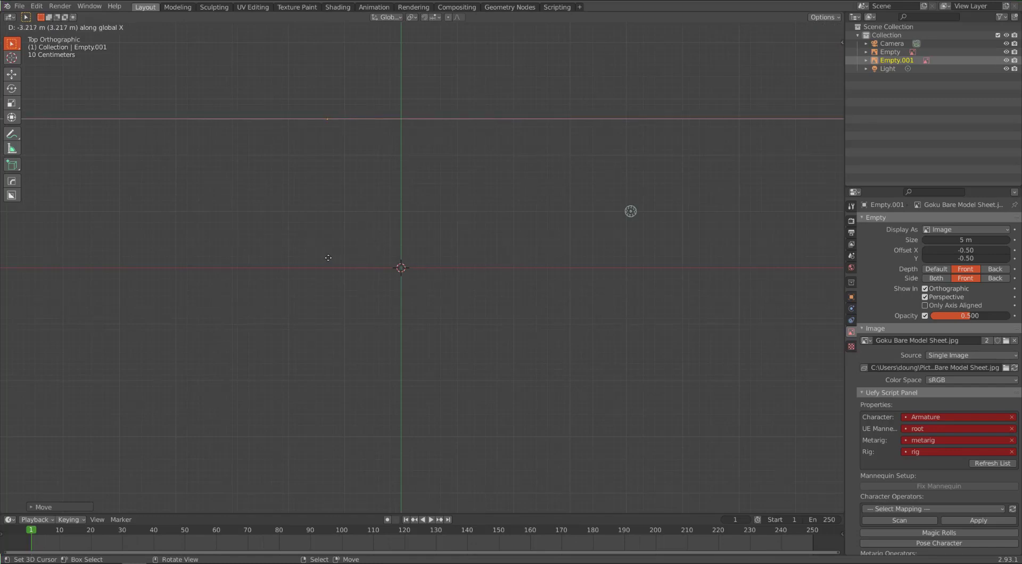
pyautogui.click(333, 268)
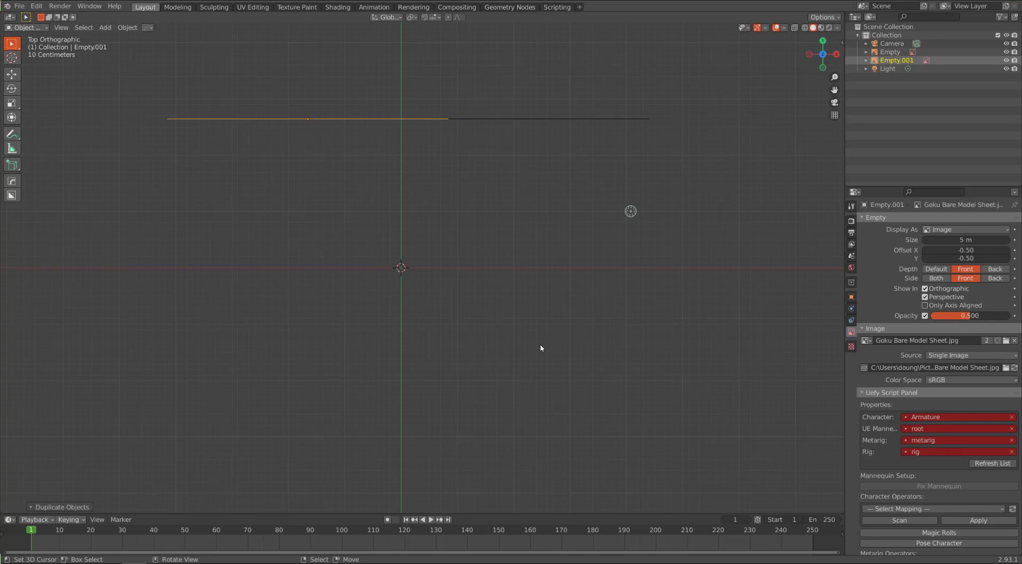
# Rotate the duplicated model sheet 90° about global Z and move it along negative Y until it is centred on the X axis
pyautogui.press('r')
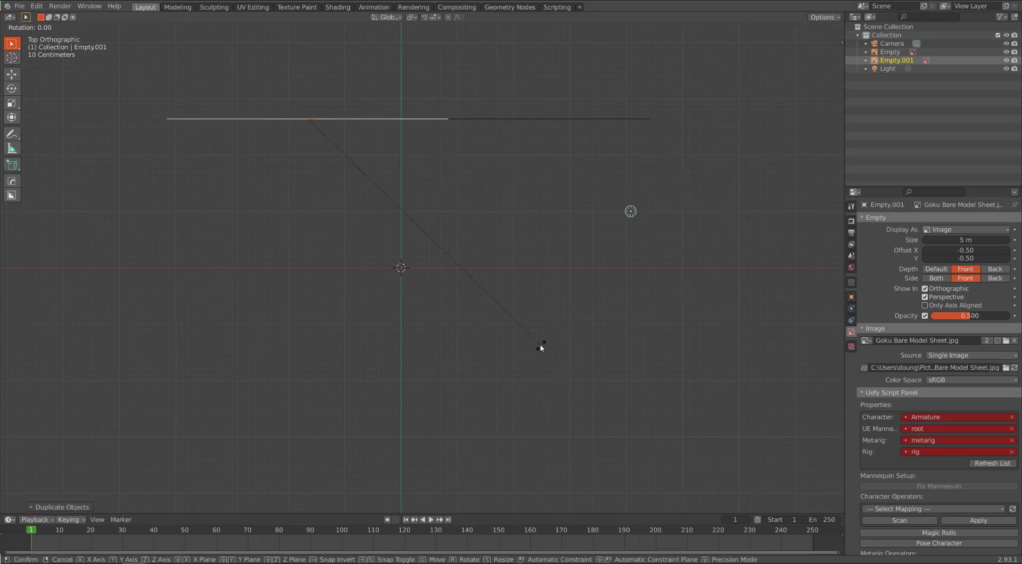
pyautogui.press('z')
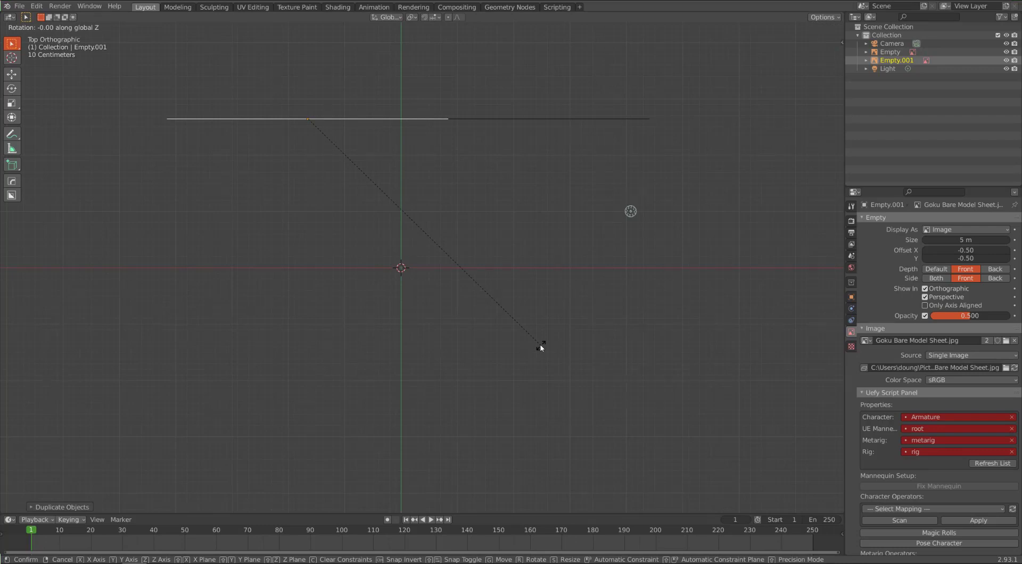
pyautogui.write('90')
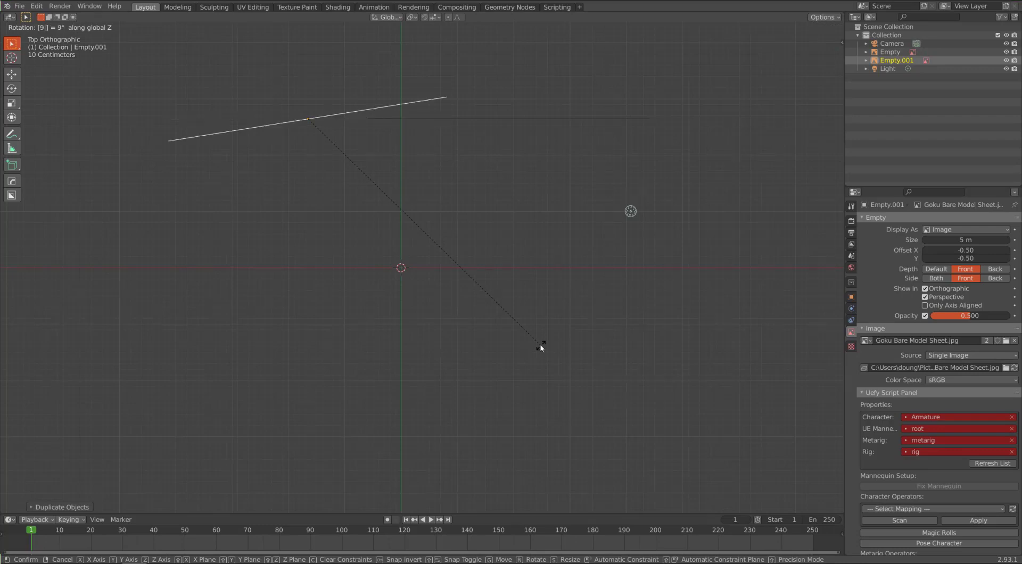
pyautogui.press('Return')
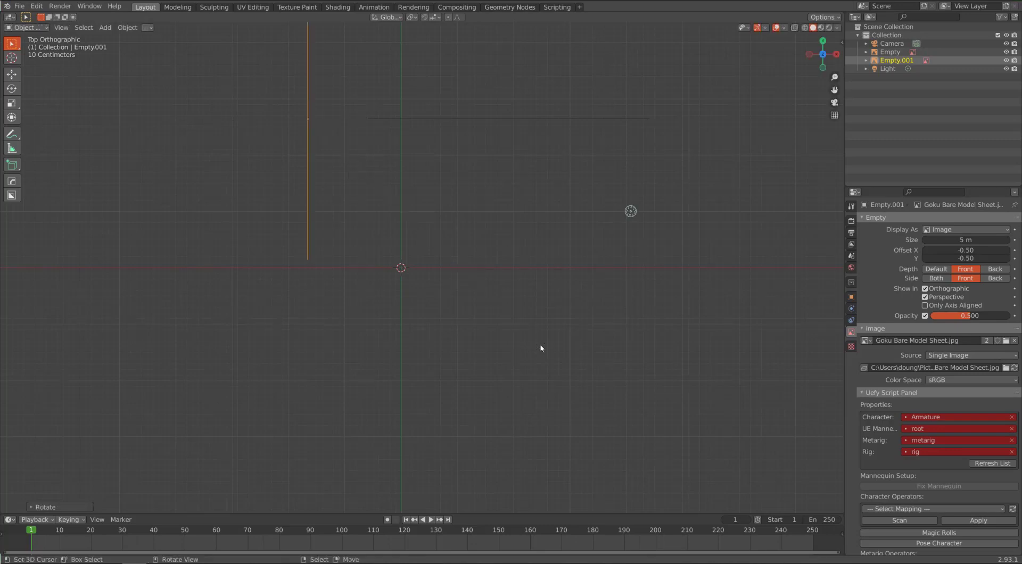
pyautogui.press('g')
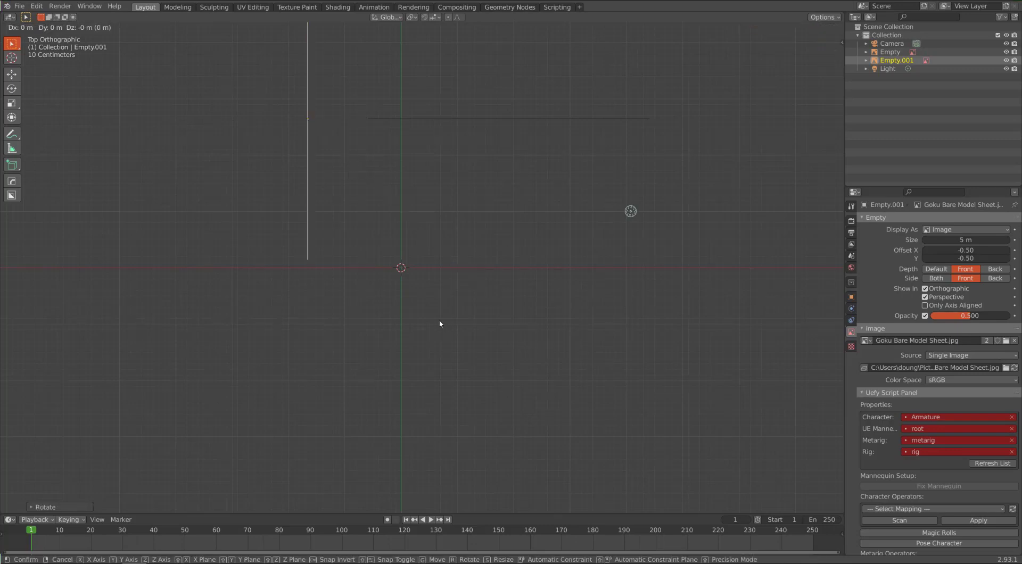
pyautogui.press('y')
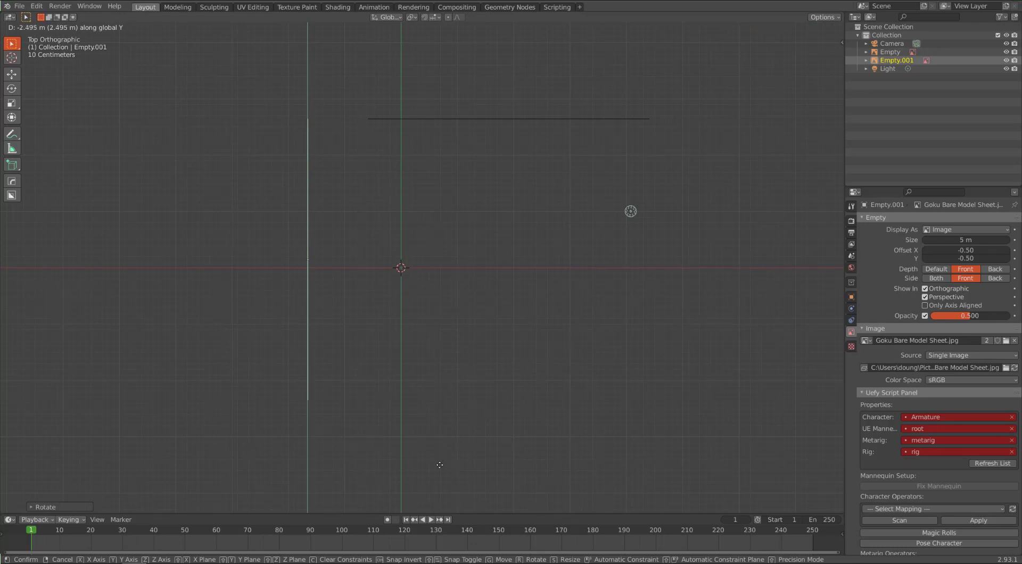
pyautogui.click(440, 471)
# In right orthographic view, move the duplicated sheet about 1.03 m along Y so the side-view figure stands on the origin
pyautogui.press('KP_3')
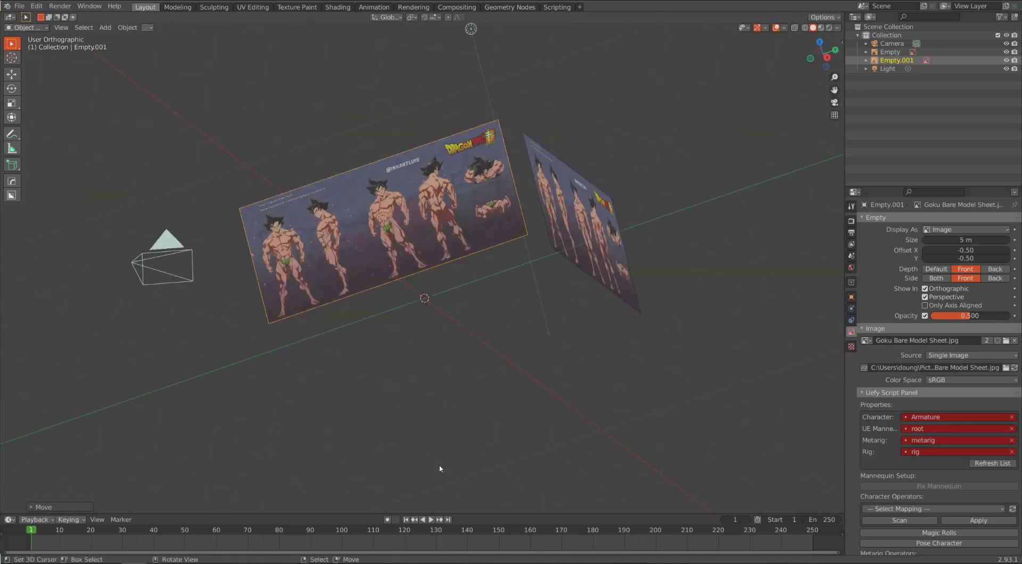
pyautogui.scroll(4, 440, 357)
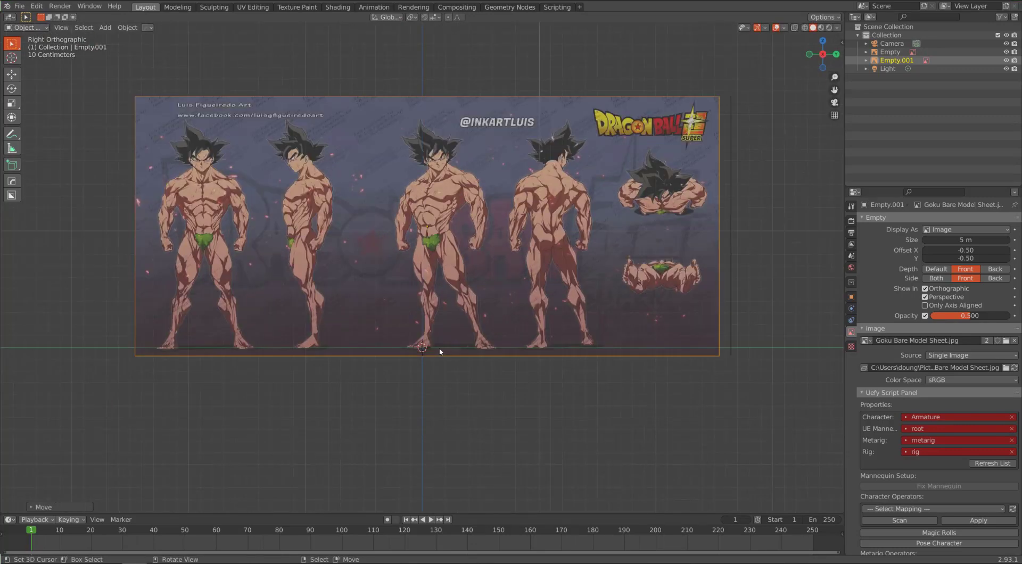
pyautogui.press('g')
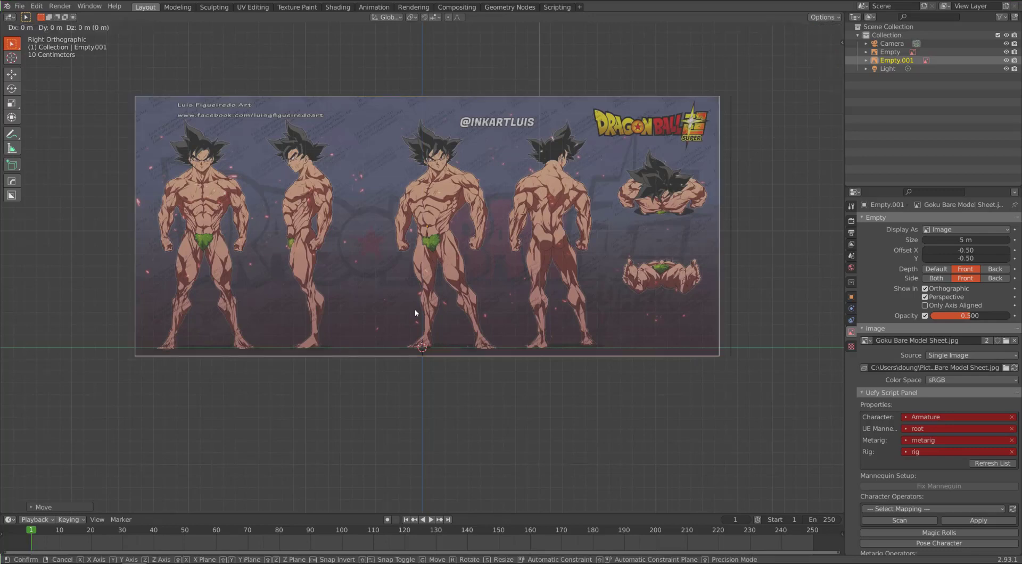
pyautogui.press('y')
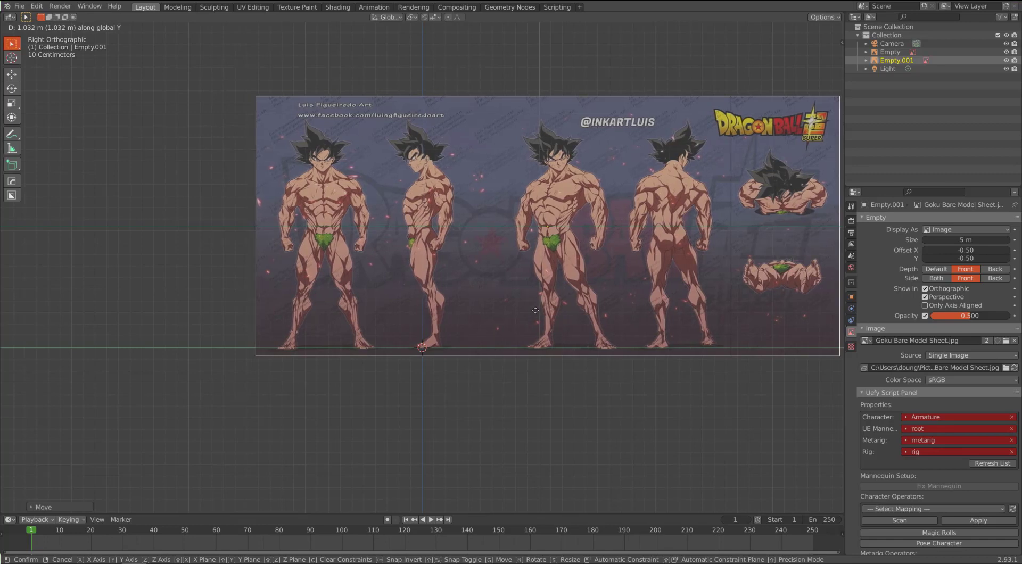
pyautogui.click(535, 310)
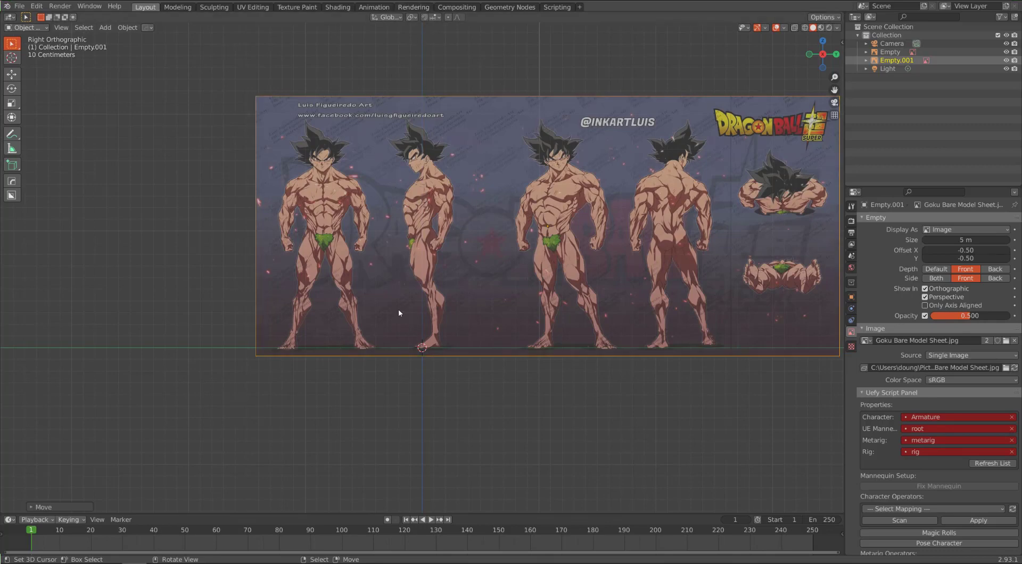
pyautogui.moveTo(244, 209); pyautogui.dragTo(318, 168, button='middle')
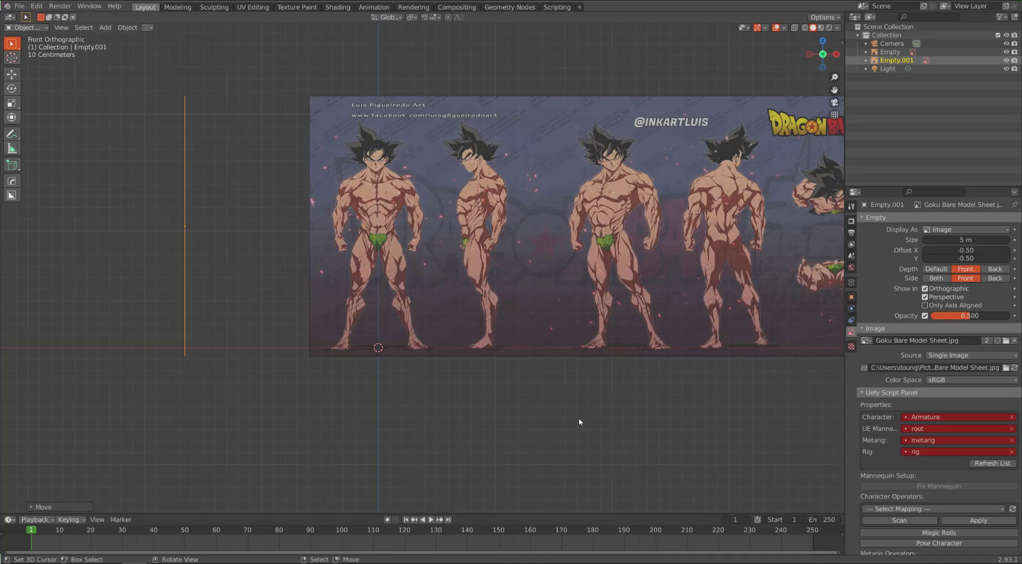
# Add a cube mesh at the world origin and give it a level 2 Subdivision Surface modifier
pyautogui.scroll(3, 442, 325)
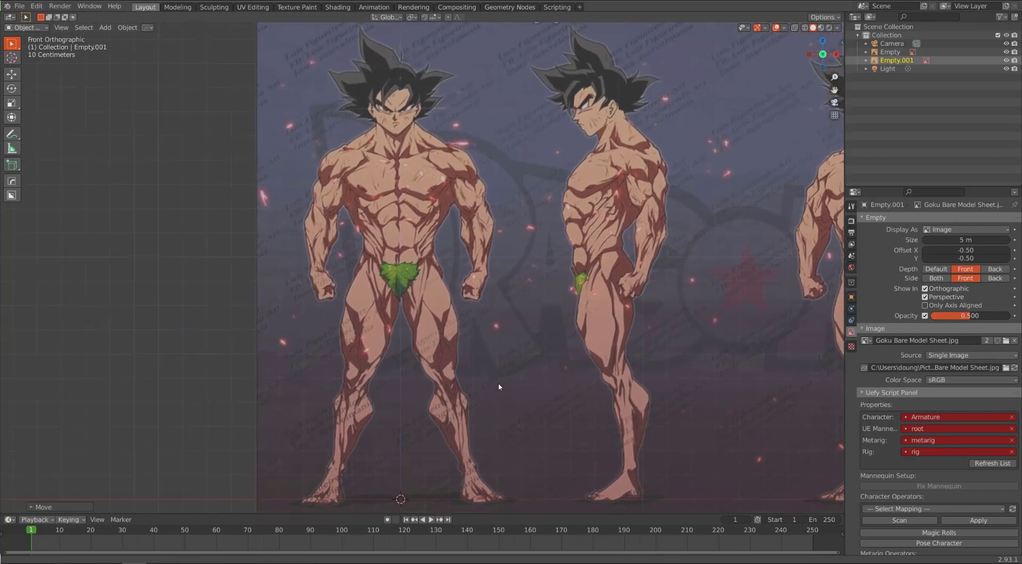
pyautogui.scroll(-3, 507, 367)
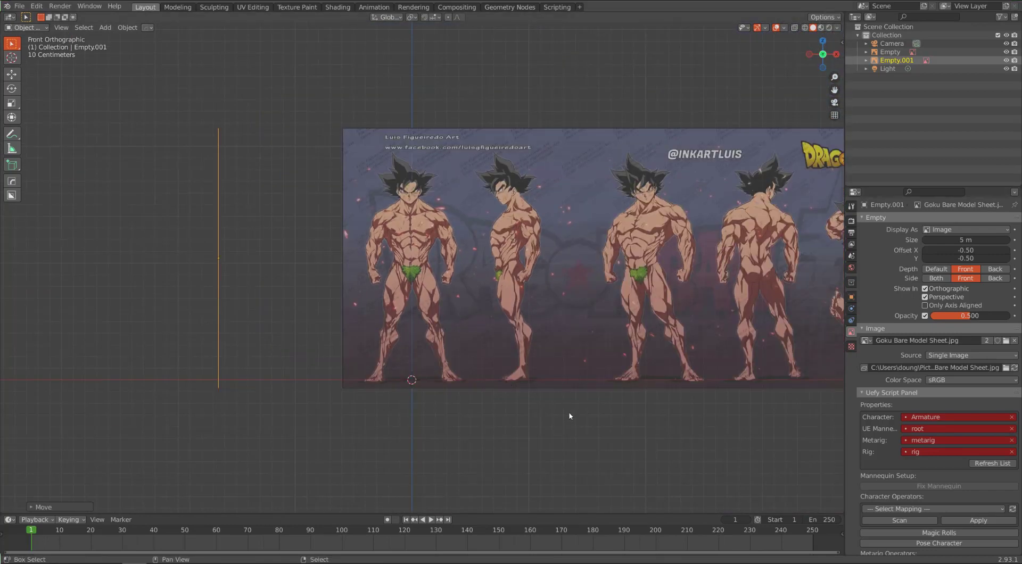
pyautogui.hotkey('shift', 'a')
pyautogui.moveTo(538, 338)
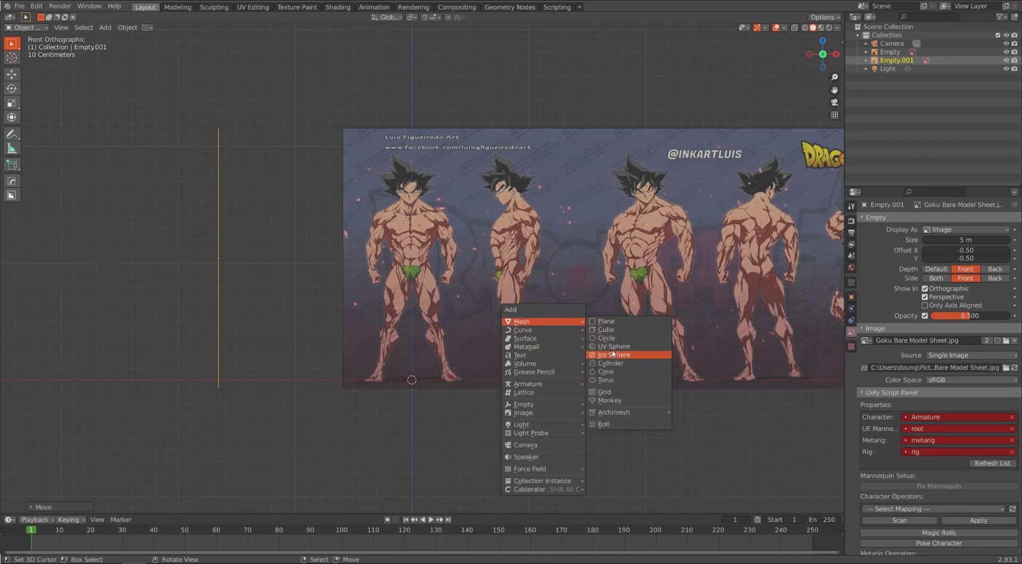
pyautogui.click(607, 330)
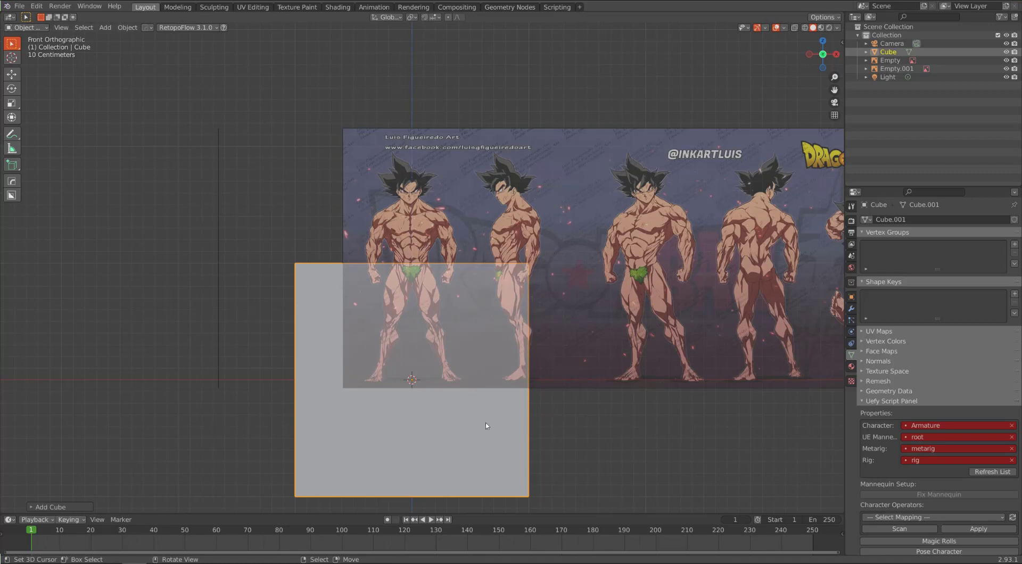
pyautogui.press('ctrl')
pyautogui.hotkey('ctrl', '2')
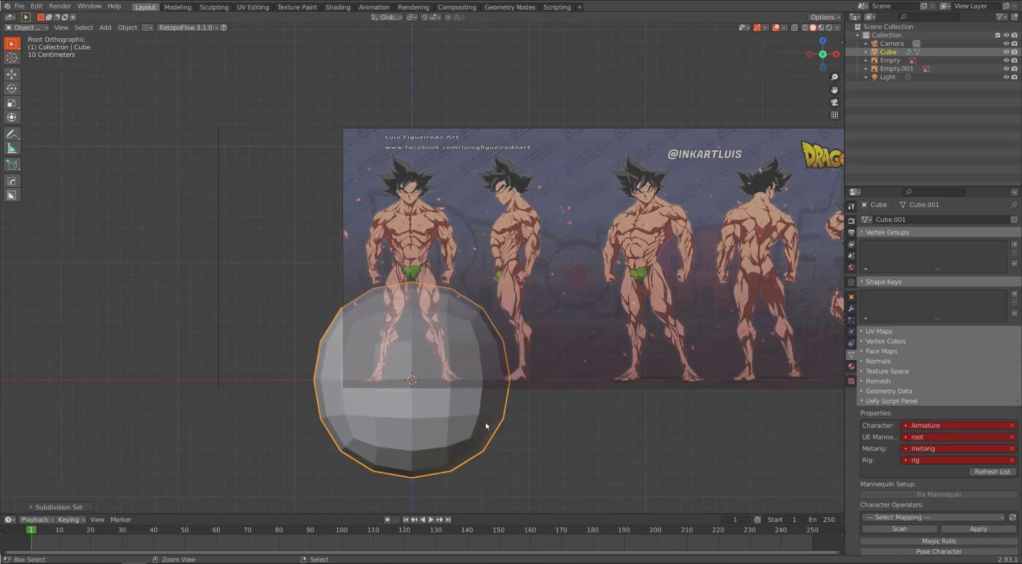
pyautogui.moveTo(560, 407); pyautogui.dragTo(498, 398, button='middle')
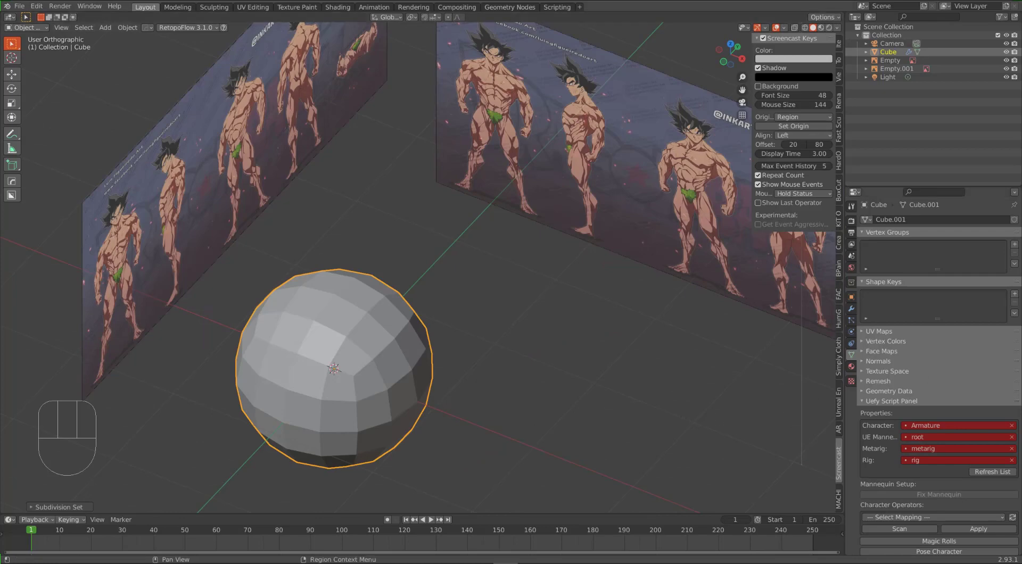
pyautogui.moveTo(418, 371)
pyautogui.mouseDown(button='middle')
pyautogui.moveTo(468, 353)
pyautogui.moveTo(480, 360)
pyautogui.moveTo(436, 370)
pyautogui.mouseUp(button='middle')
pyautogui.press('KP_1')
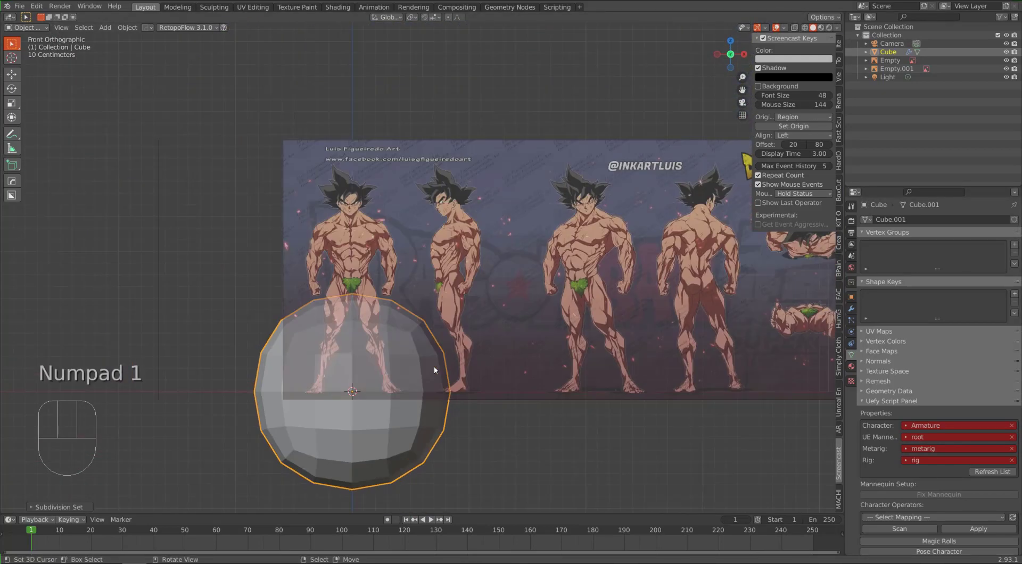
pyautogui.scroll(3, 412, 379)
pyautogui.scroll(-2, 401, 383)
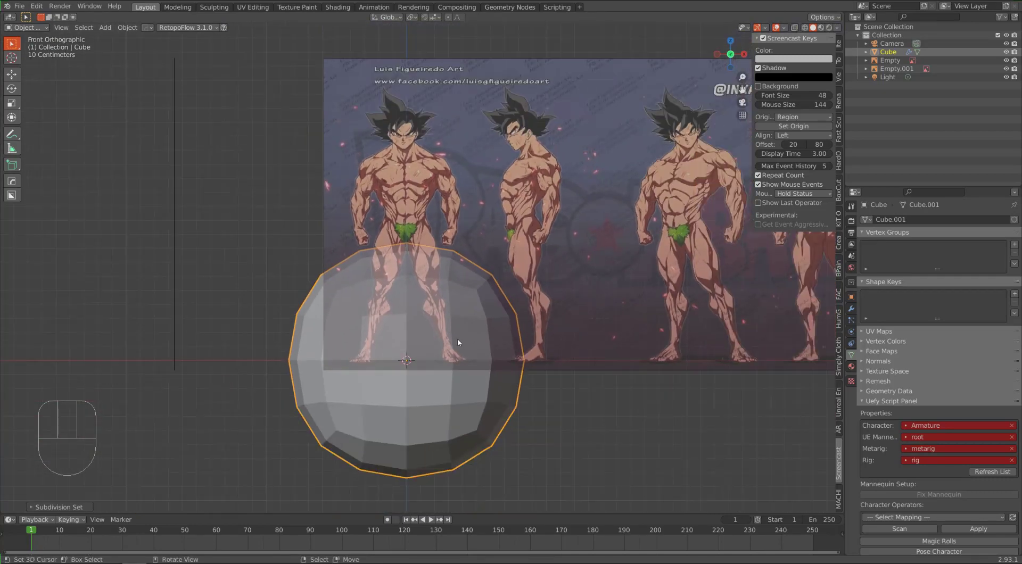
# Move the subdivided cube up along global Z onto the front figure's torso and scale it down to about torso size
pyautogui.press('g')
pyautogui.press('z')
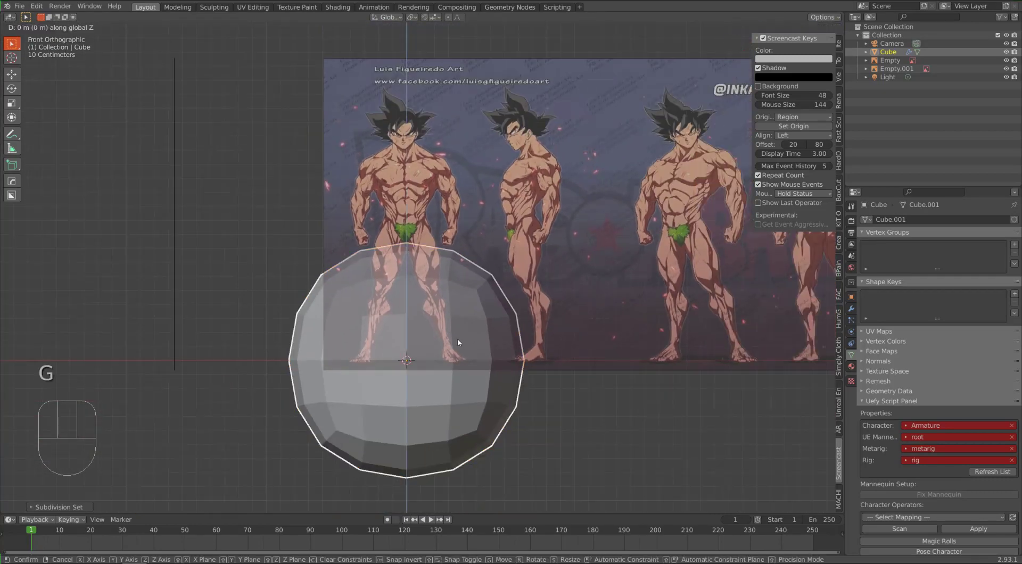
pyautogui.click(455, 167)
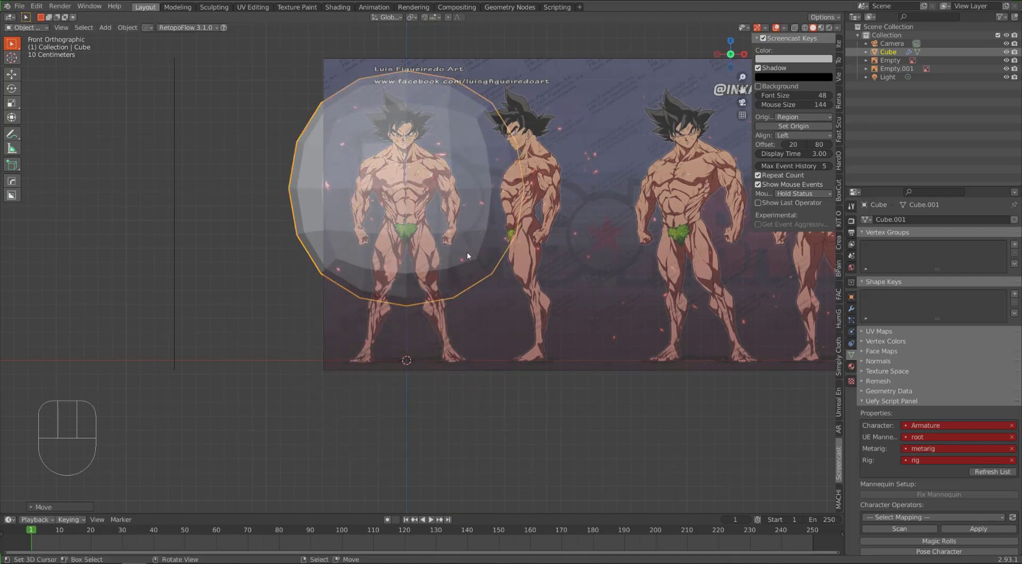
pyautogui.scroll(2, 467, 252)
pyautogui.keyDown('shift'); pyautogui.moveTo(477, 290); pyautogui.dragTo(494, 342, button='middle'); pyautogui.keyUp('shift')
pyautogui.press('s')
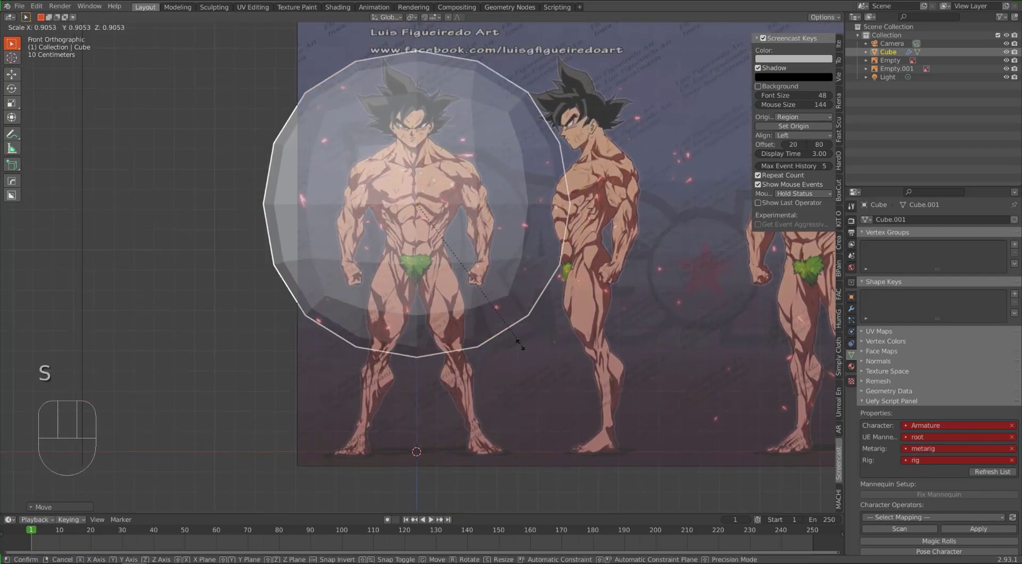
pyautogui.click(448, 260)
pyautogui.scroll(2, 448, 259)
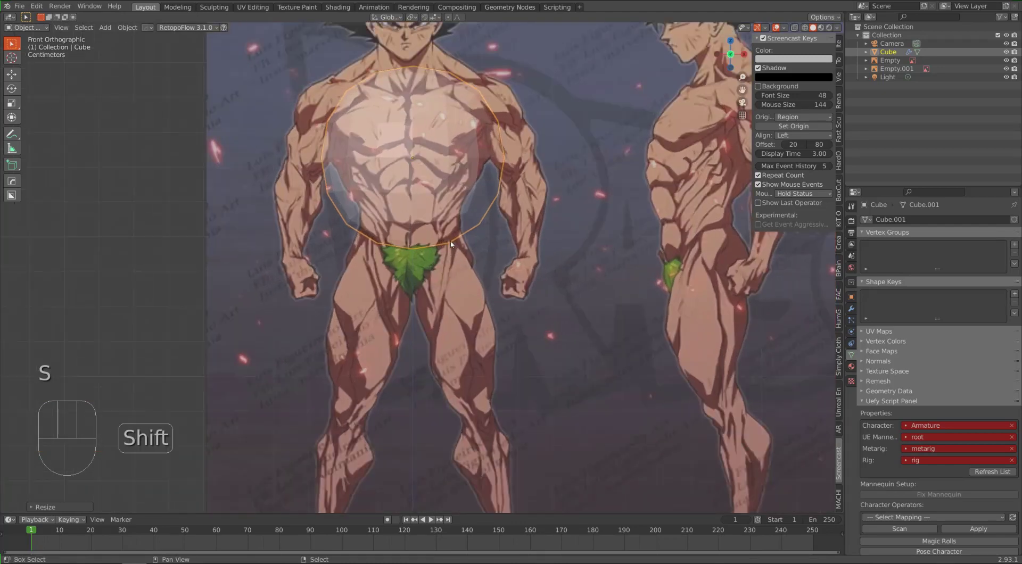
# Raise the rounded cube slightly towards the neck and shrink it further so it fits within the front figure's chest
pyautogui.keyDown('shift'); pyautogui.moveTo(490, 346); pyautogui.dragTo(493, 402, button='middle'); pyautogui.keyUp('shift')
pyautogui.press('g')
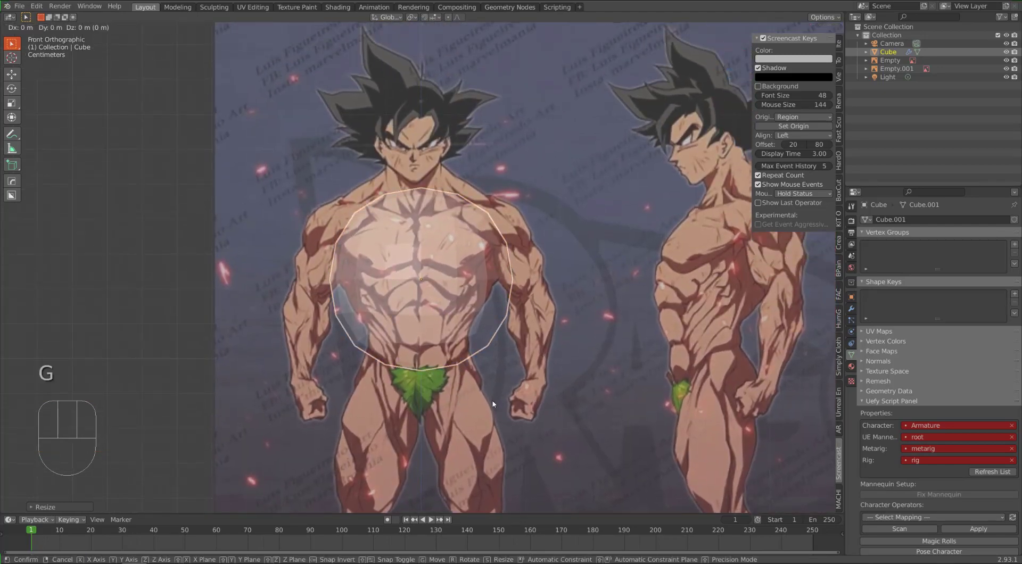
pyautogui.click(491, 388)
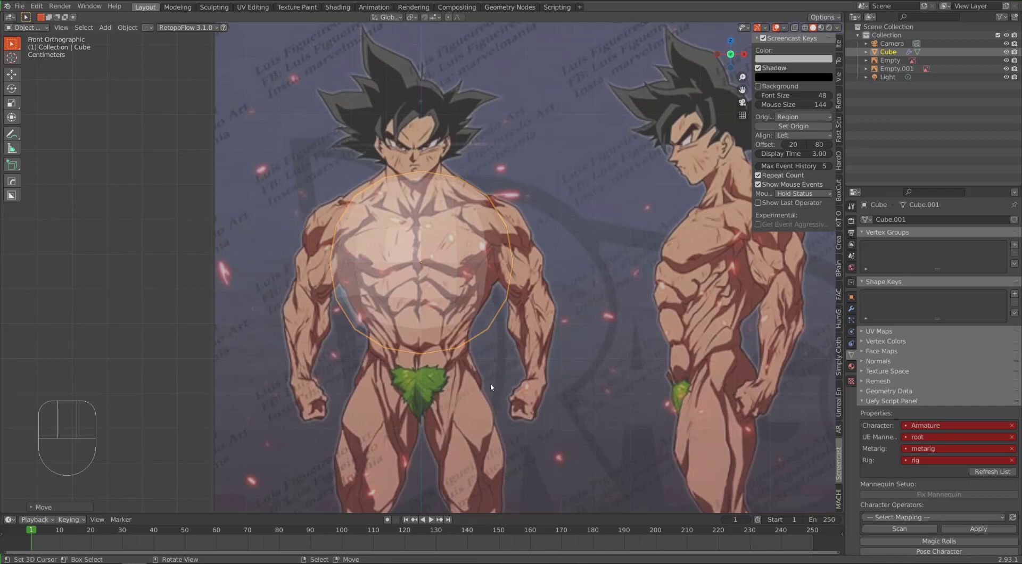
pyautogui.press('s')
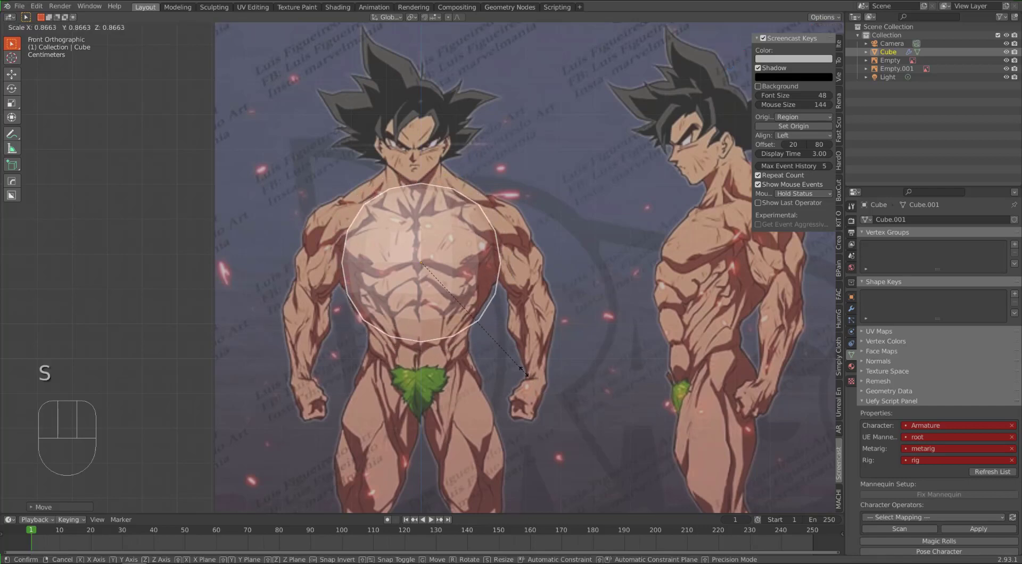
pyautogui.click(520, 371)
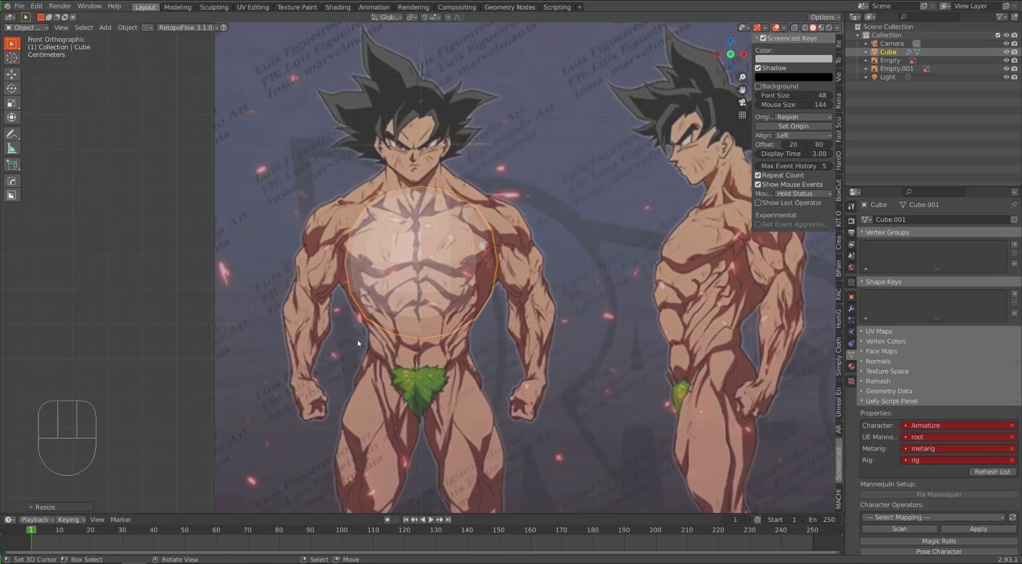
pyautogui.hotkey('ctrl', 'Tab')
pyautogui.hotkey('ctrl', 'Tab')
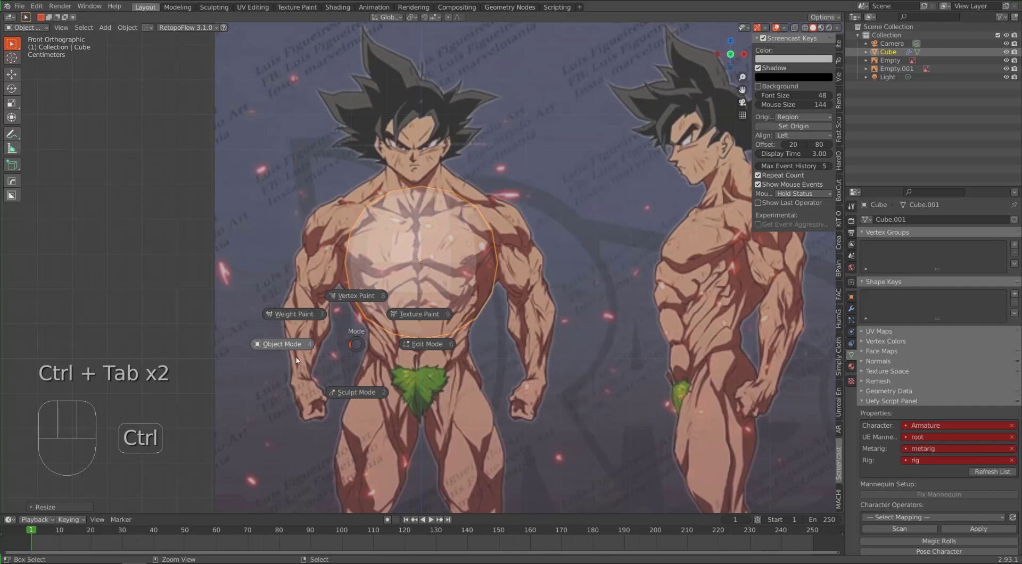
pyautogui.click(347, 392)
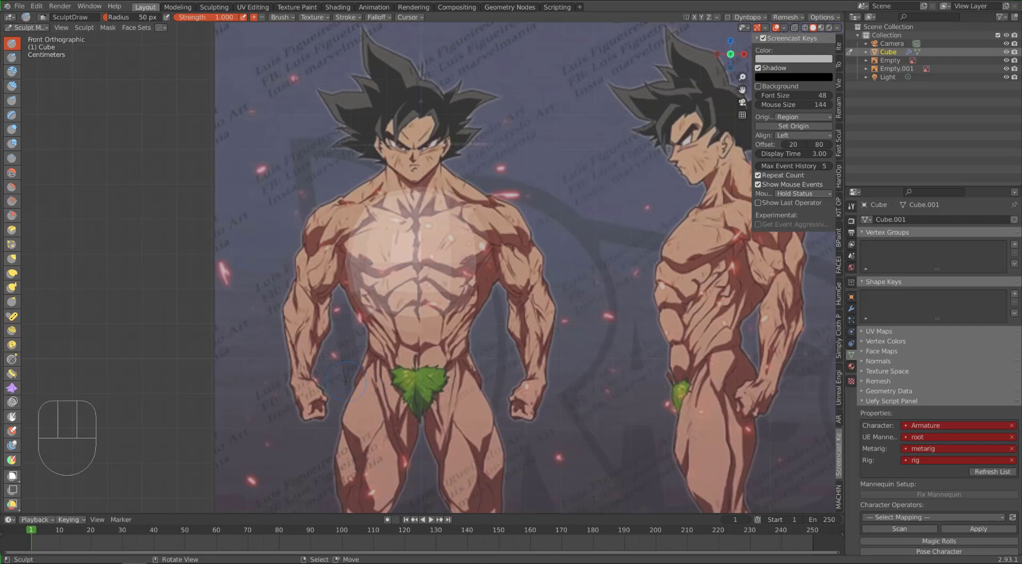
pyautogui.hotkey('ctrl', 'Tab')
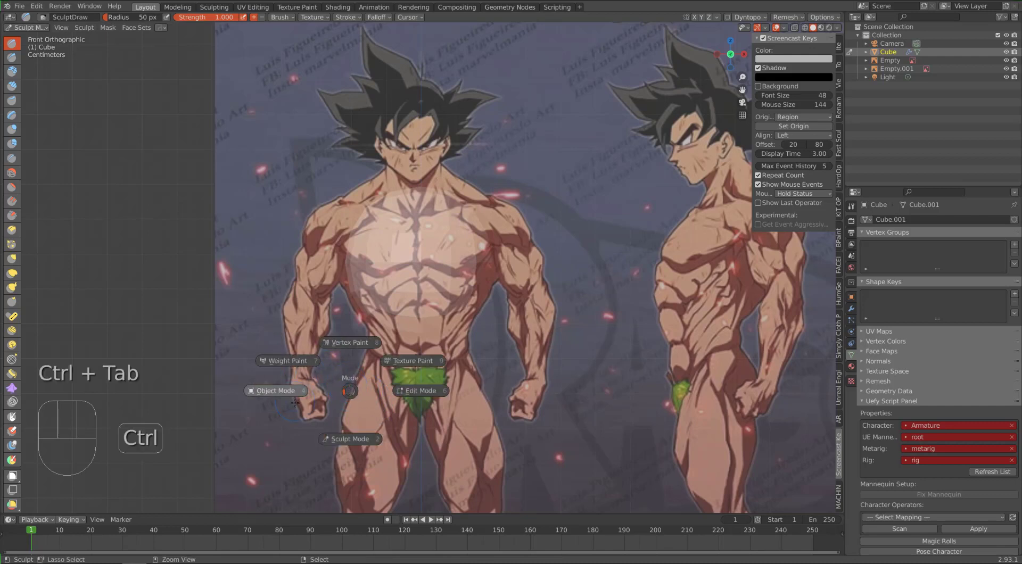
pyautogui.click(280, 391)
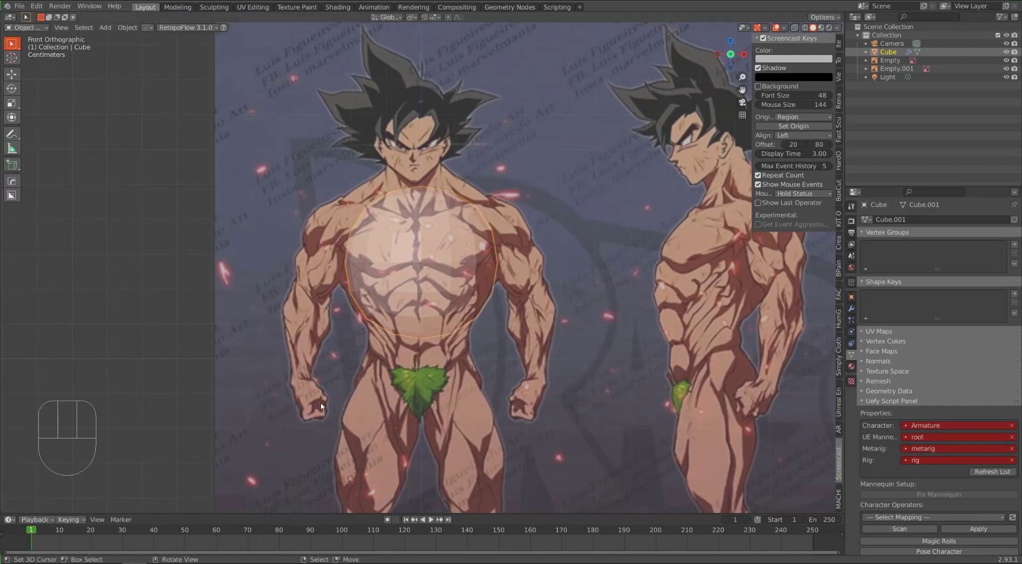
# Select the front-view model sheet image and lower its opacity to 0.087
pyautogui.scroll(1, 321, 401)
pyautogui.click(561, 286)
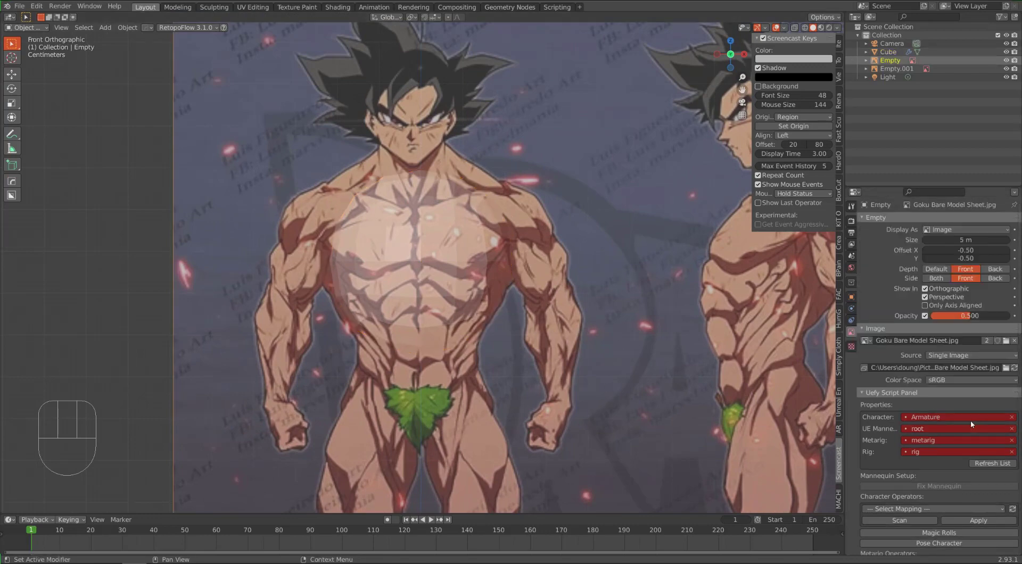
pyautogui.moveTo(961, 316); pyautogui.dragTo(940, 316)
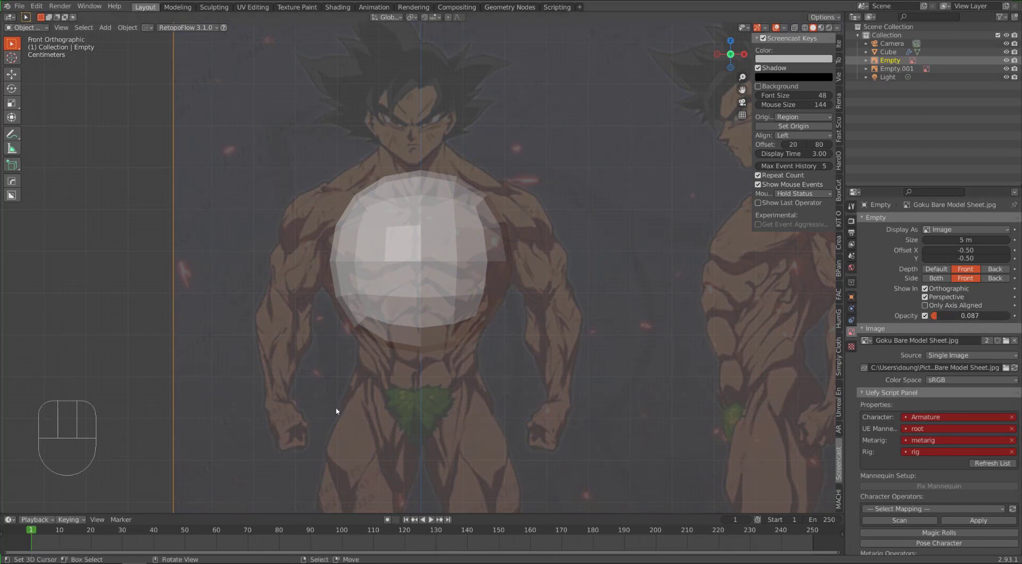
# Select the side-view model sheet, seen edge-on in front view, and set its opacity to 0.87
pyautogui.scroll(-6, 247, 339)
pyautogui.click(189, 324)
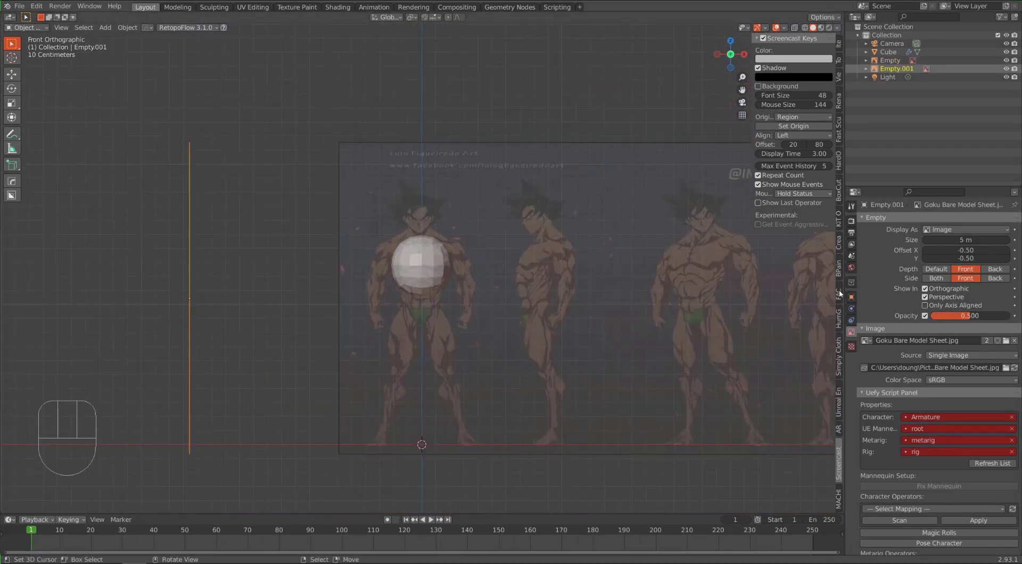
pyautogui.click(976, 316)
pyautogui.write('0.5')
pyautogui.press('BackSpace')
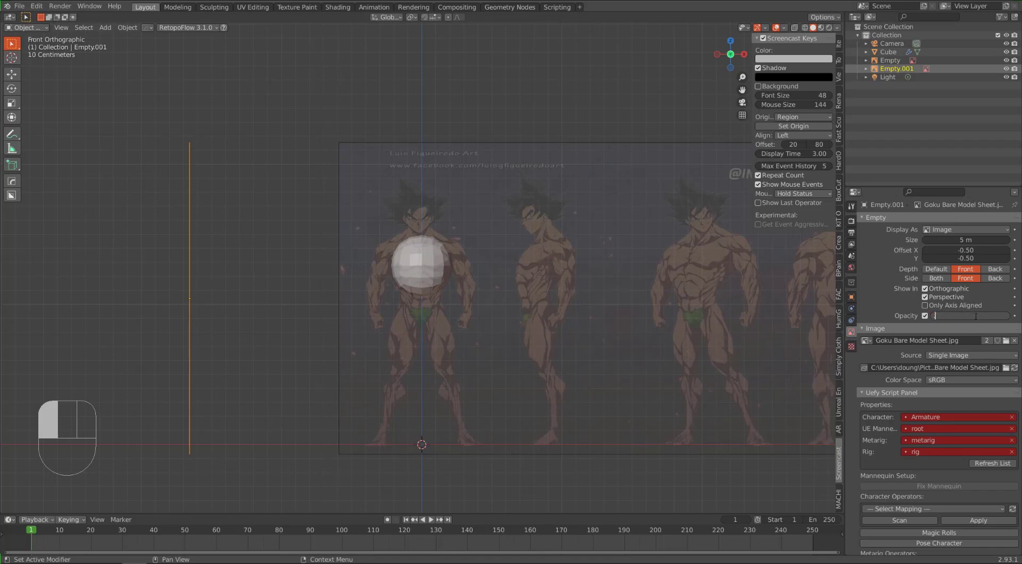
pyautogui.press('Return')
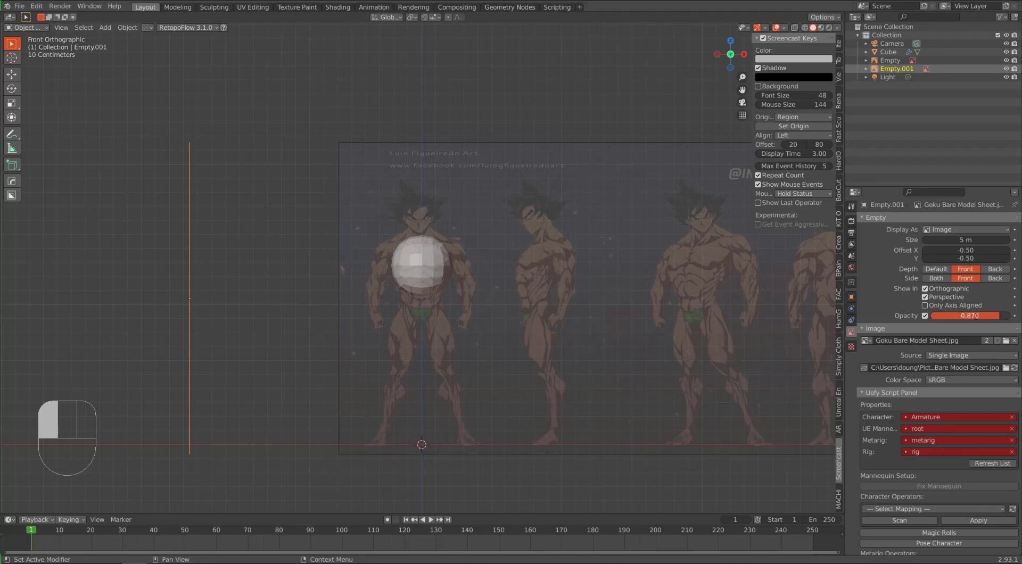
# Put the rounded cube into Sculpt Mode and set up the Grab brush with a 154 px radius and 0.712 strength
pyautogui.scroll(6, 513, 314)
pyautogui.rightClick(474, 254)
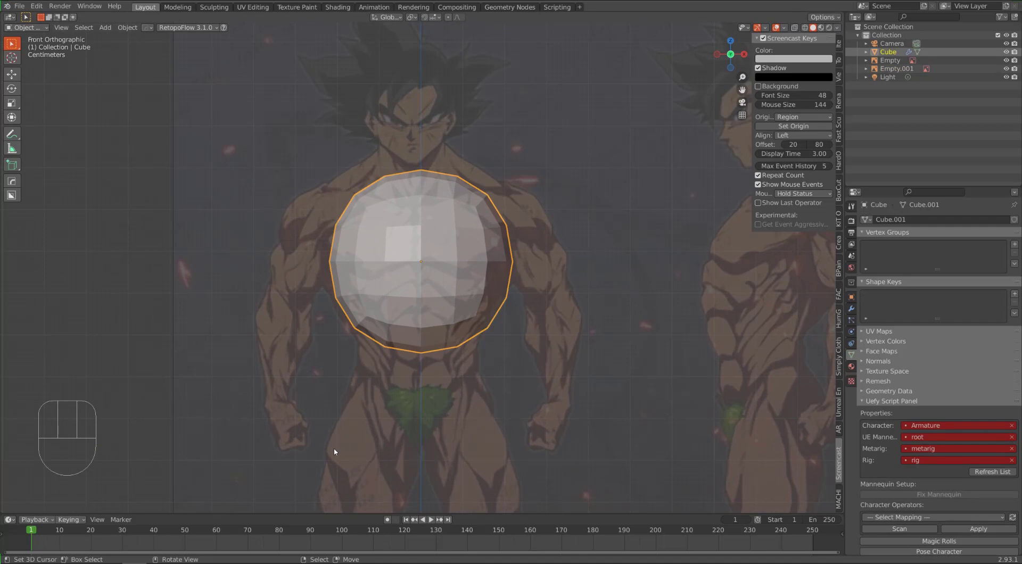
pyautogui.hotkey('ctrl', 'Tab')
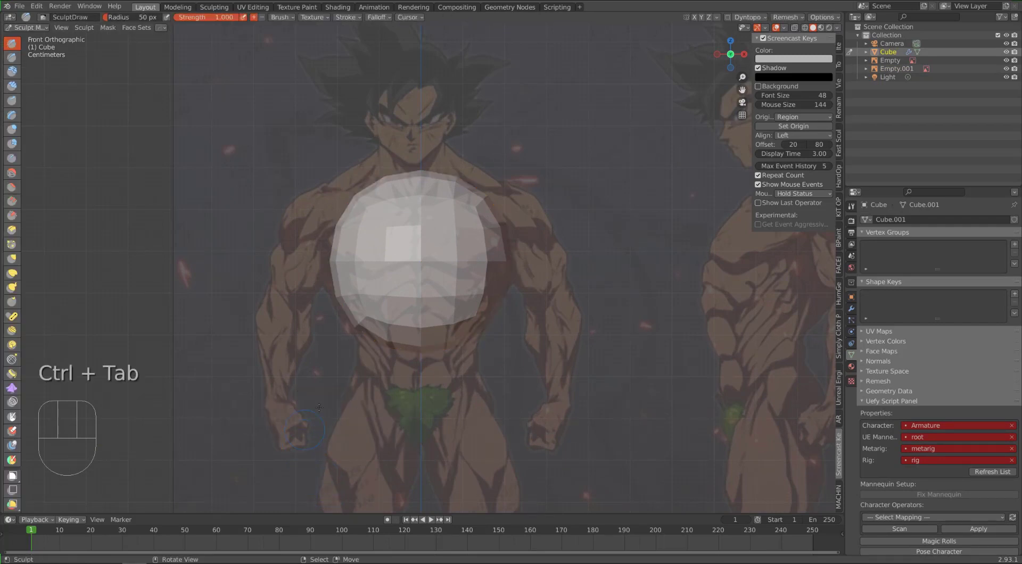
pyautogui.press('g')
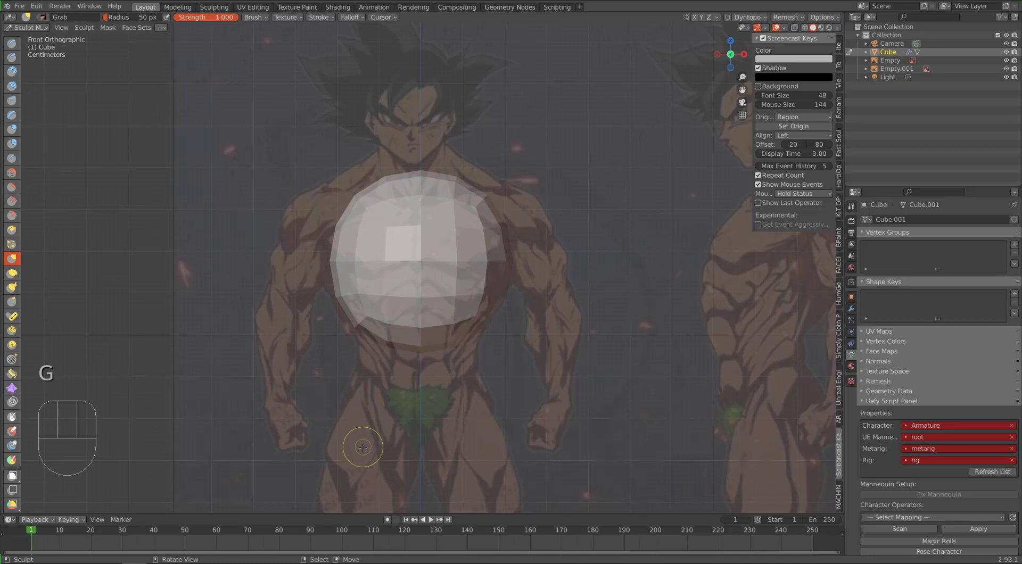
pyautogui.press('f')
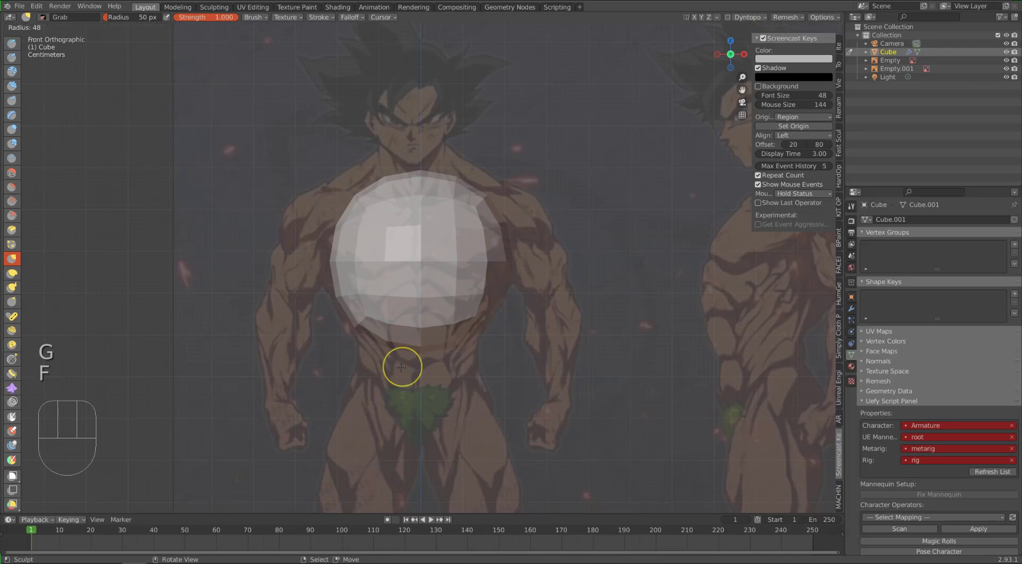
pyautogui.click(442, 414)
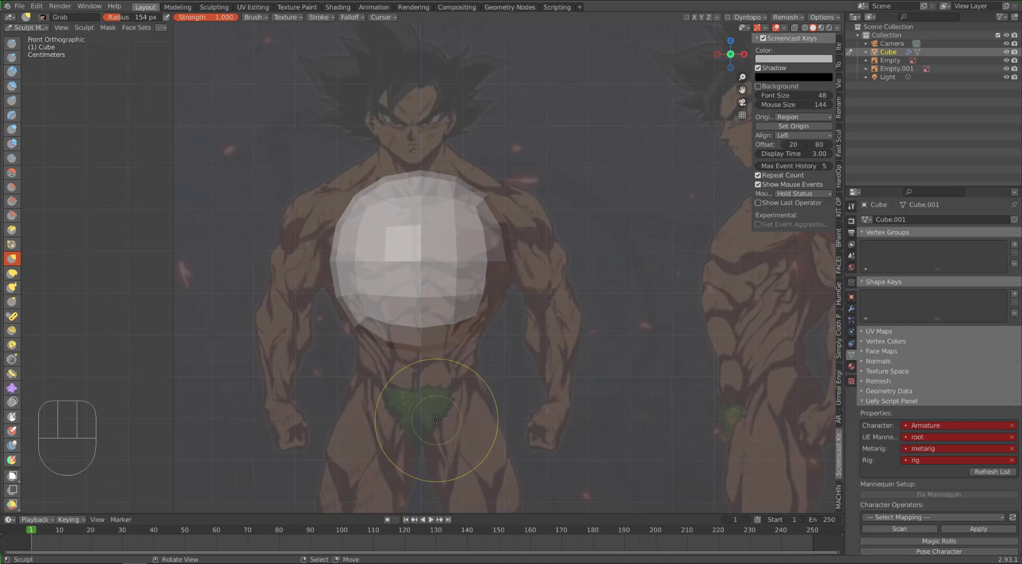
pyautogui.hotkey('shift', 'f')
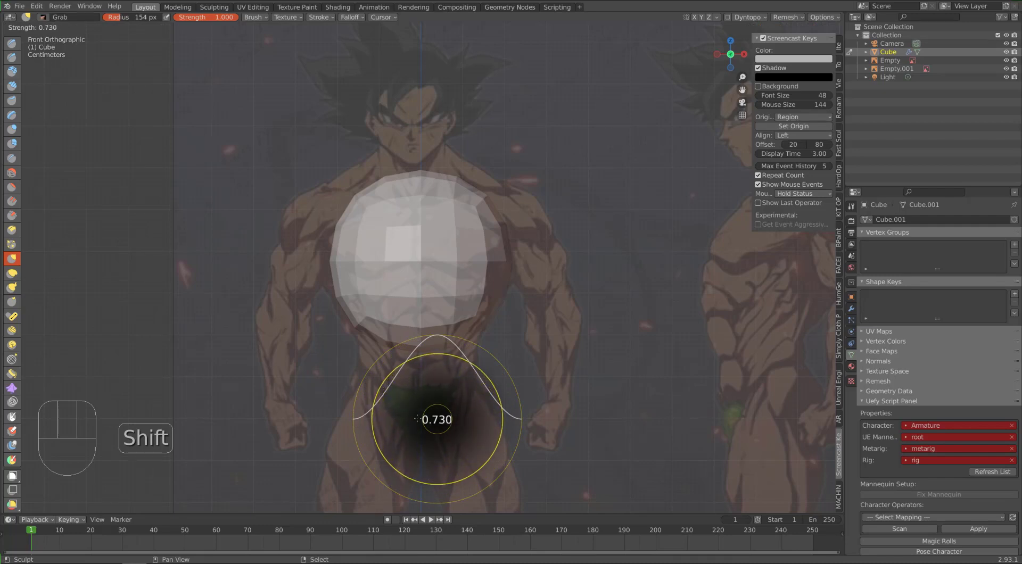
pyautogui.click(416, 419)
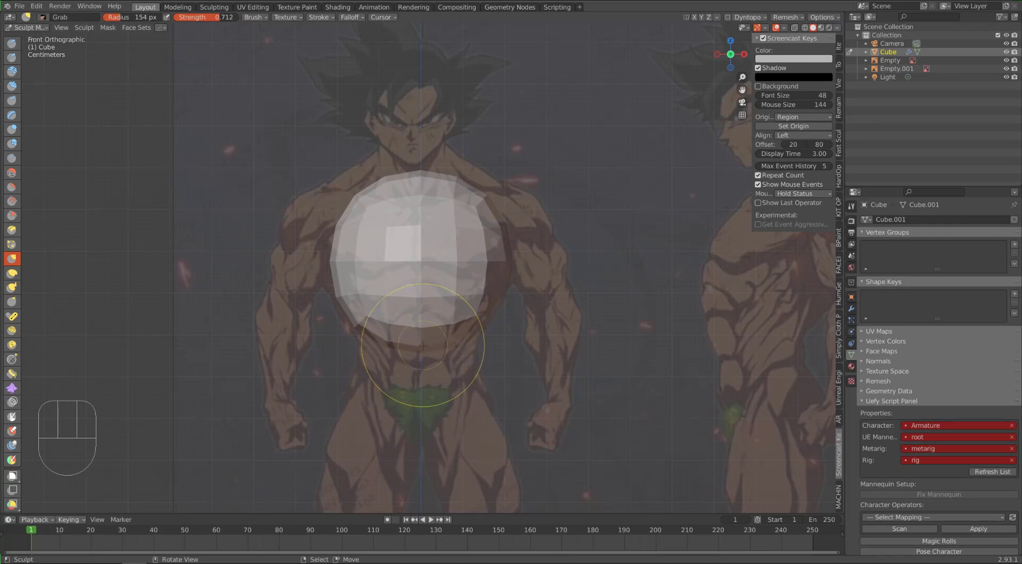
pyautogui.moveTo(422, 348); pyautogui.dragTo(422, 339)
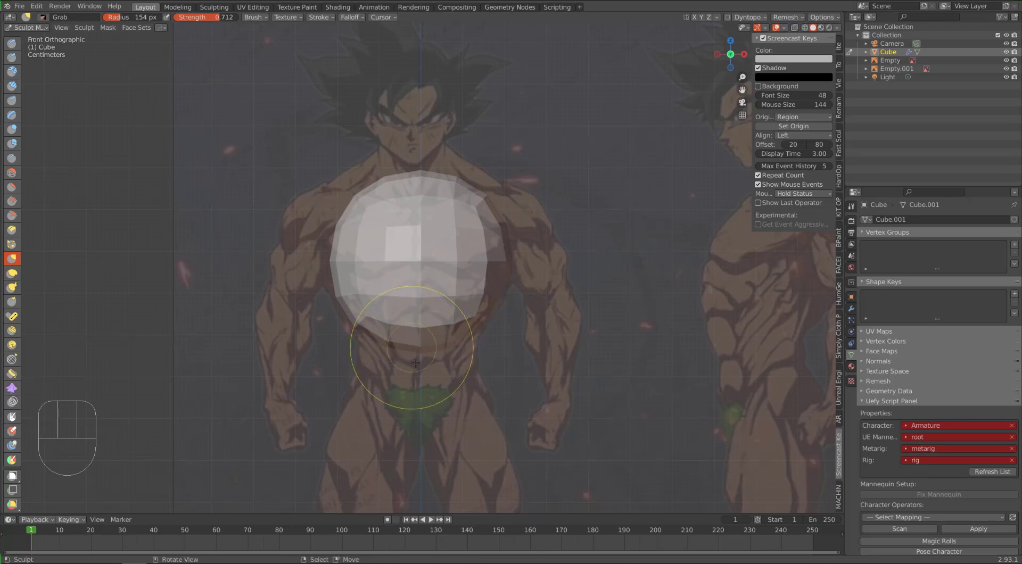
pyautogui.press('e')
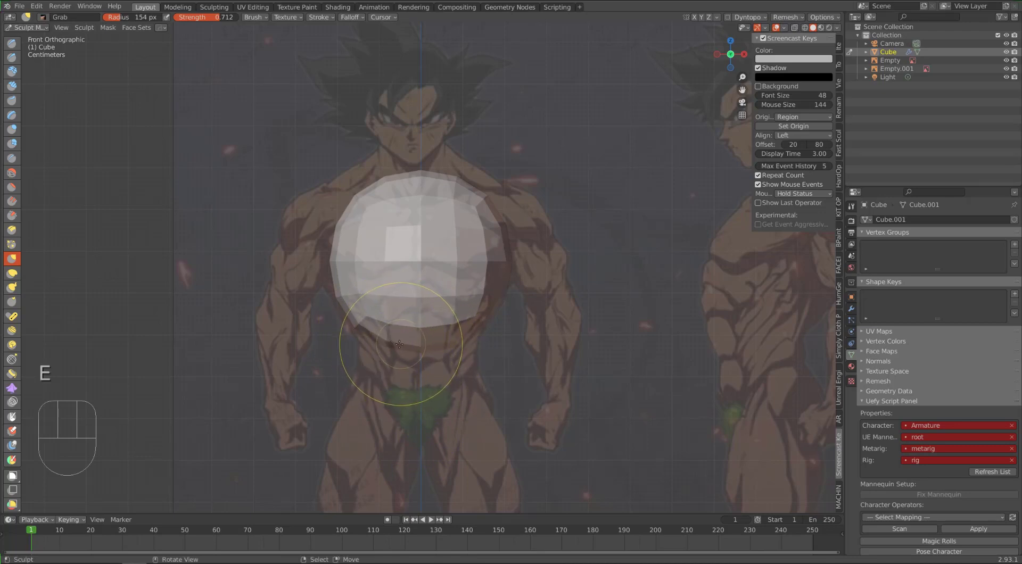
# Return to Object Mode and lower the opacity of the side-view model sheet to match the faded front sheet
pyautogui.moveTo(394, 361)
pyautogui.mouseDown(button='middle')
pyautogui.moveTo(402, 363)
pyautogui.moveTo(384, 368)
pyautogui.moveTo(389, 375)
pyautogui.mouseUp(button='middle')
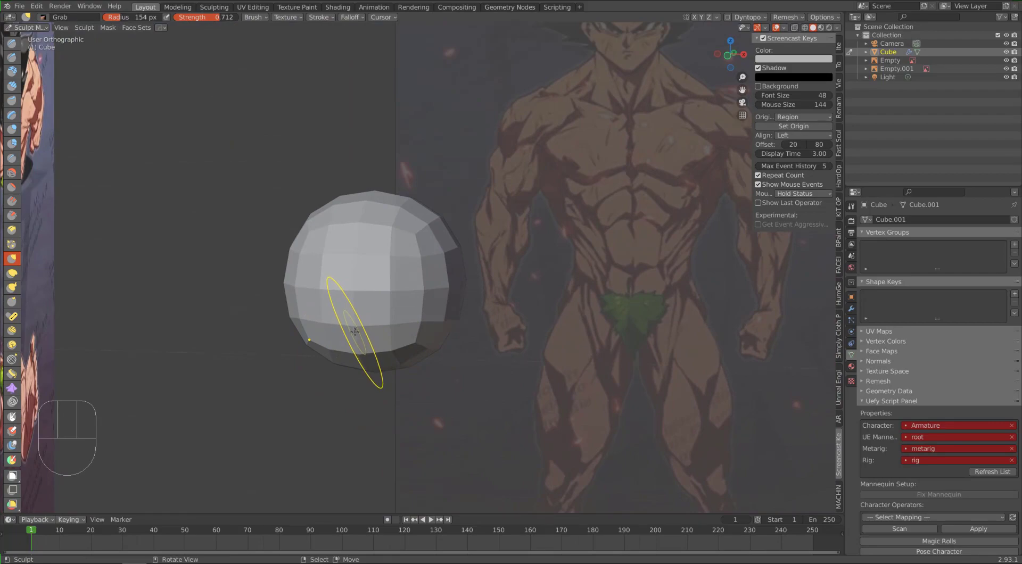
pyautogui.press('KP_Decimal')
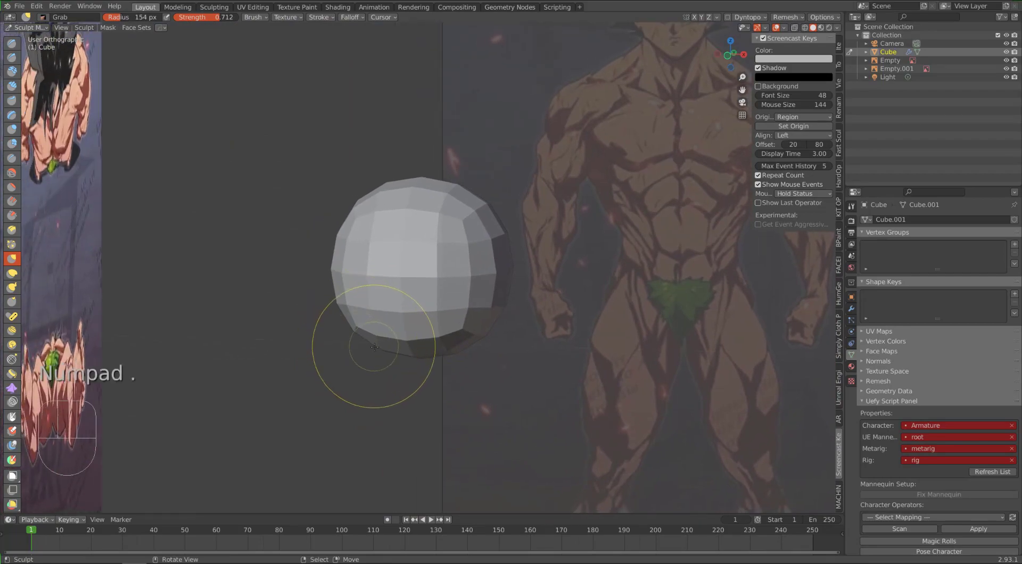
pyautogui.moveTo(395, 361)
pyautogui.keyDown('alt'); pyautogui.mouseDown(button='middle')
pyautogui.moveTo(413, 379)
pyautogui.moveTo(334, 369)
pyautogui.mouseUp(button='middle'); pyautogui.keyUp('alt')
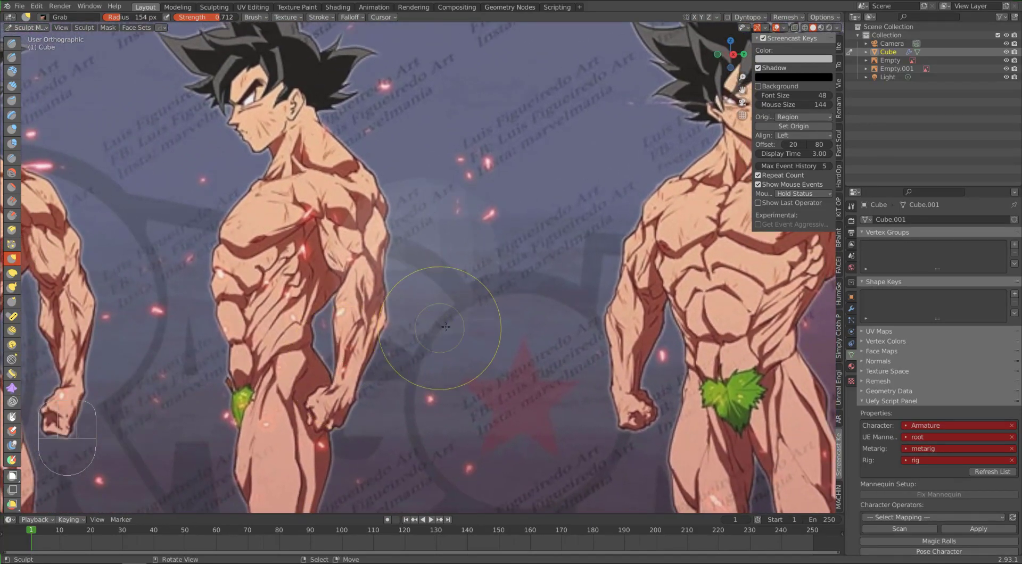
pyautogui.hotkey('ctrl', 'Tab')
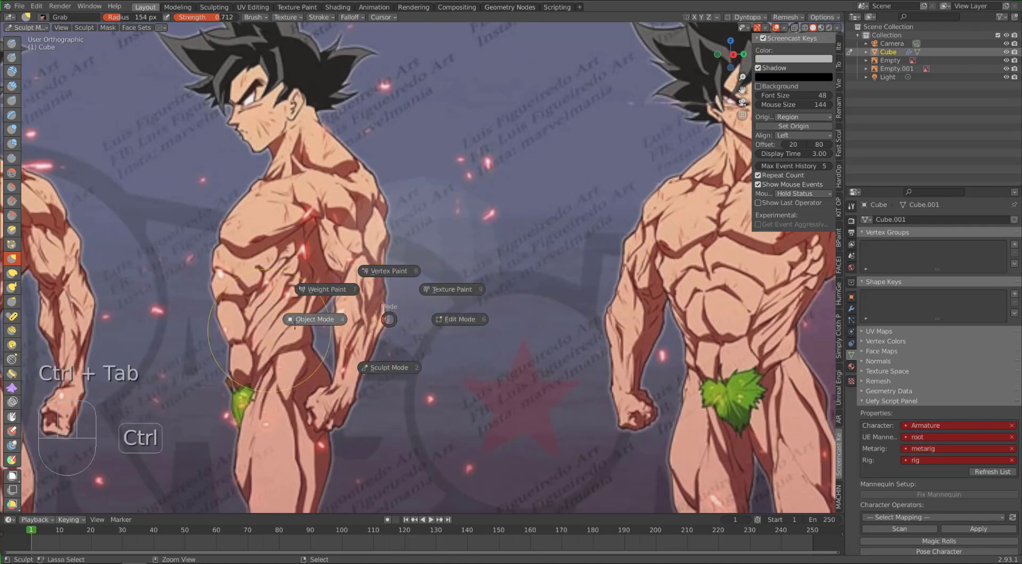
pyautogui.click(314, 324)
pyautogui.rightClick(313, 324)
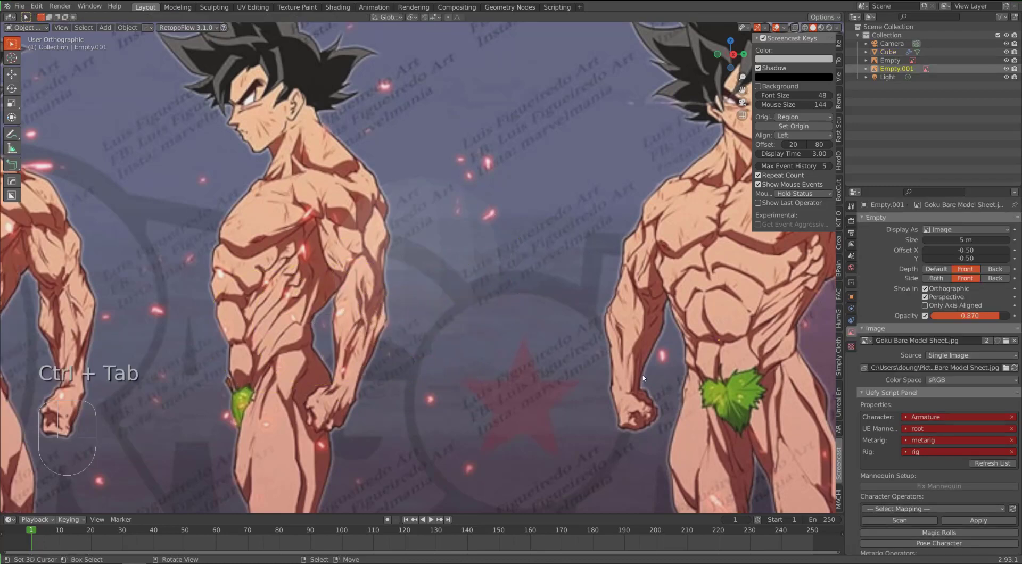
pyautogui.click(974, 316)
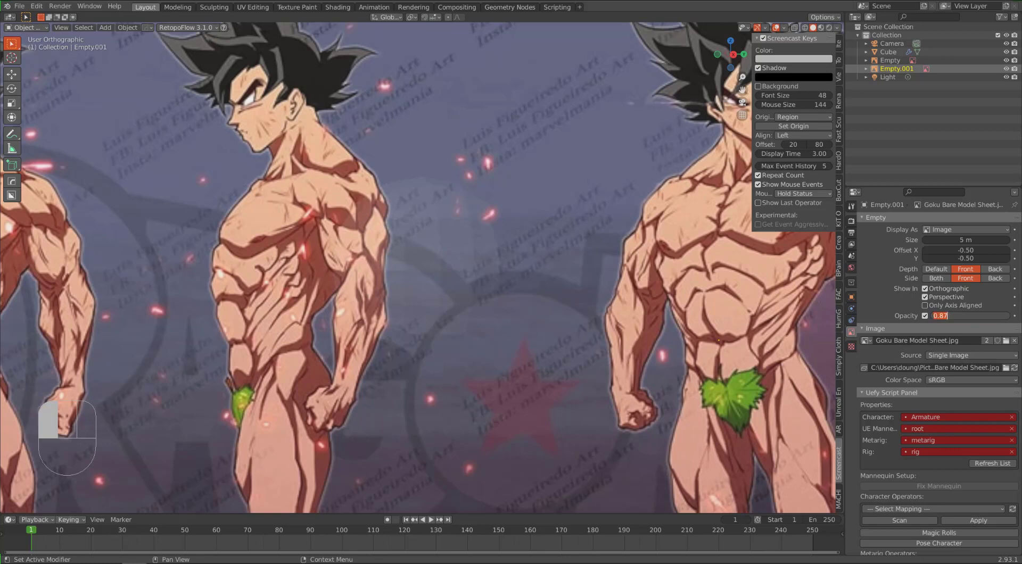
pyautogui.write('.0')
pyautogui.press('Return')
# Select the rounded cube and put it into Sculpt Mode in the front view
pyautogui.rightClick(387, 297)
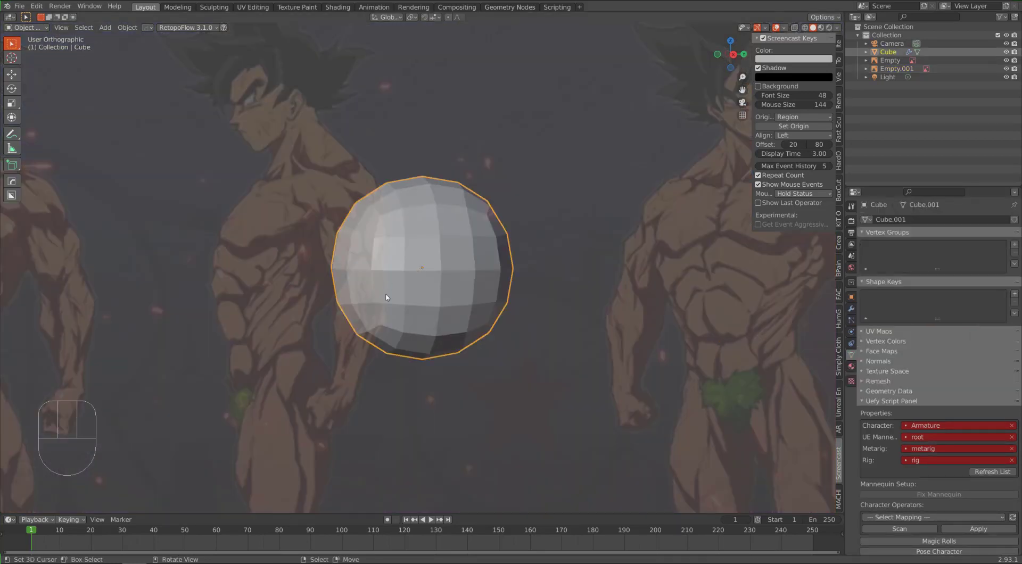
pyautogui.press('KP_1')
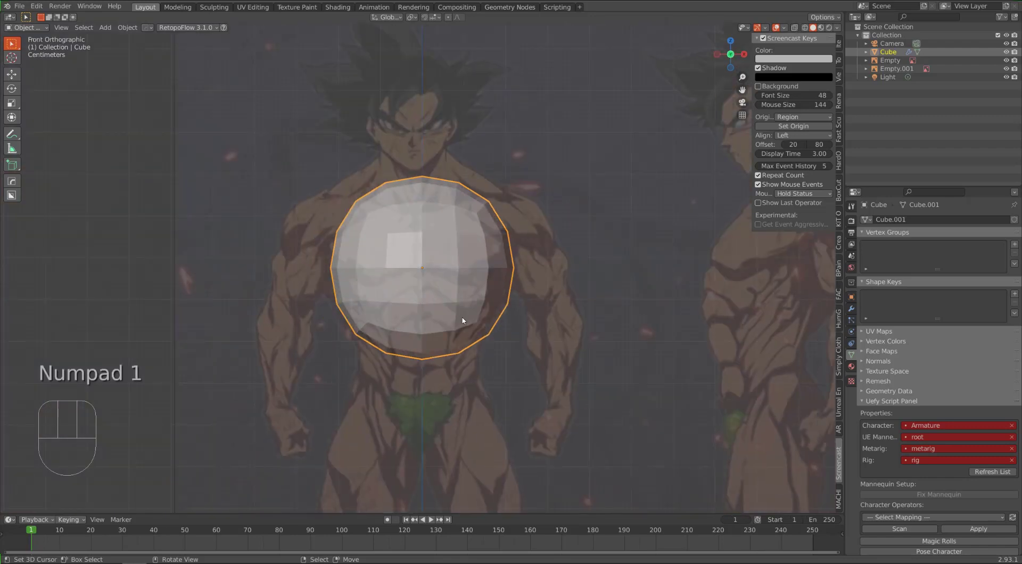
pyautogui.hotkey('ctrl', 'Tab')
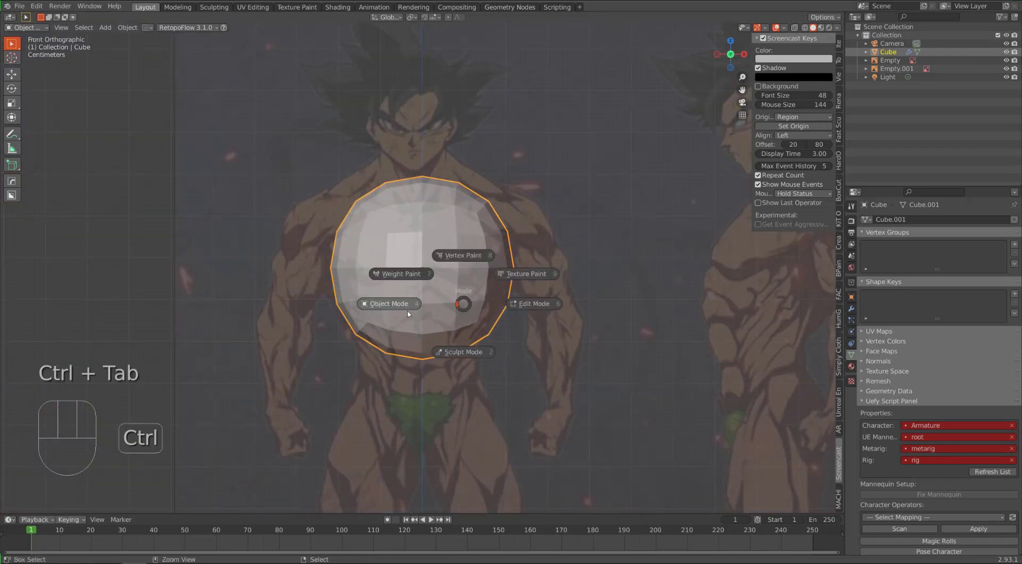
pyautogui.click(463, 356)
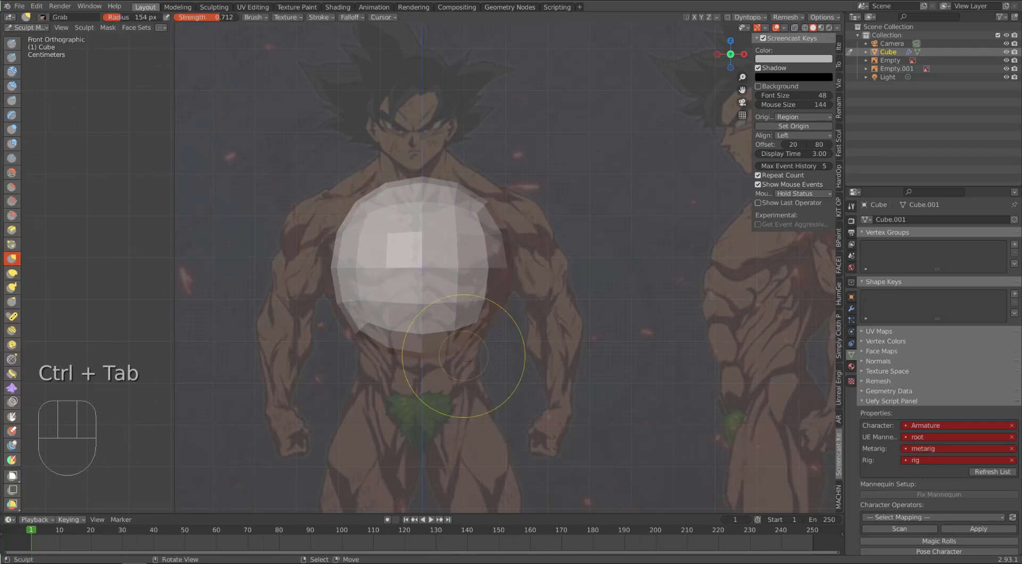
pyautogui.click(419, 323)
pyautogui.moveTo(457, 305); pyautogui.dragTo(470, 307)
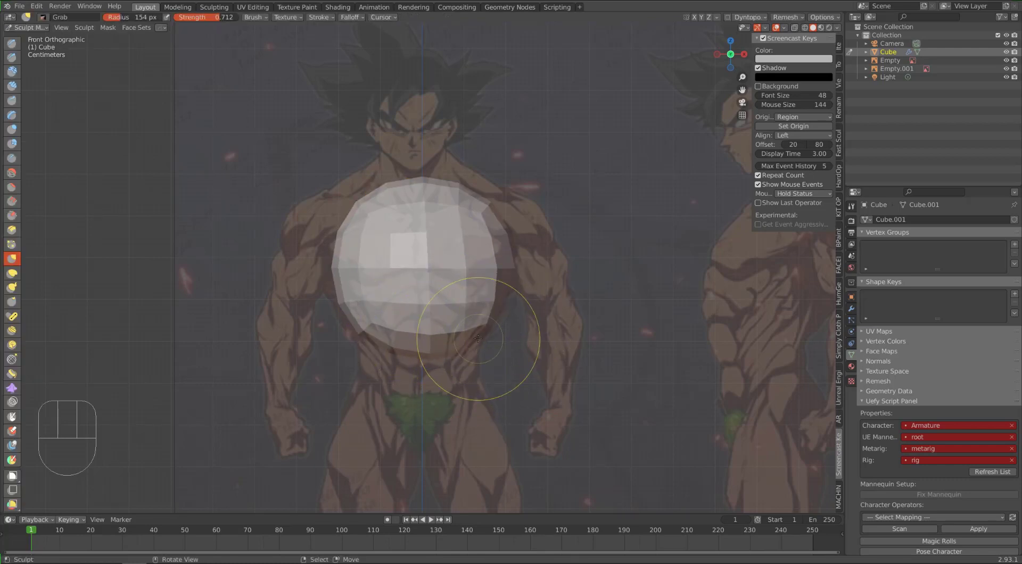
pyautogui.hotkey('ctrl', 'z')
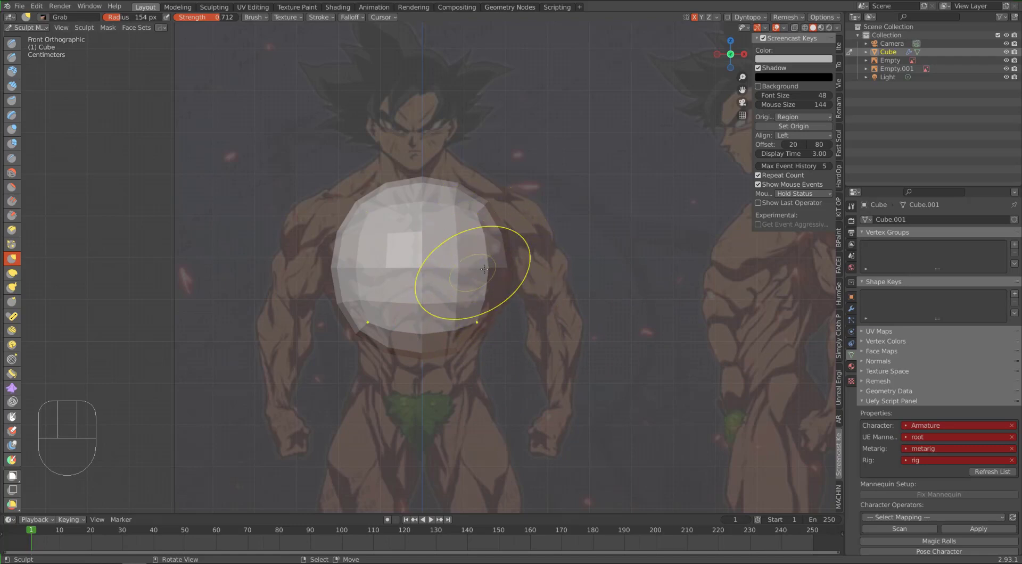
# Apply the Subdivision modifier to the rounded cube
pyautogui.moveTo(481, 304); pyautogui.dragTo(537, 233, button='middle')
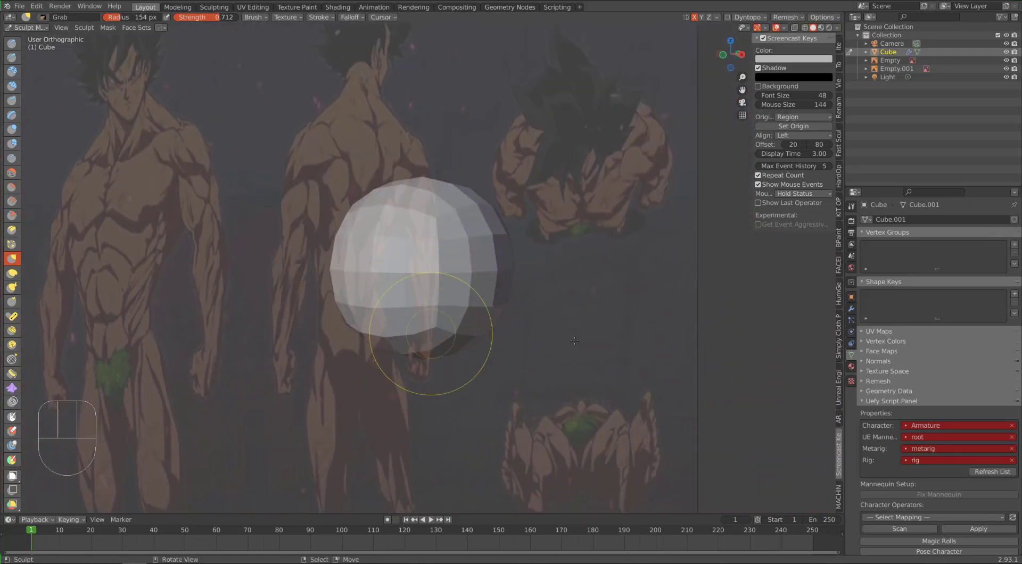
pyautogui.click(851, 311)
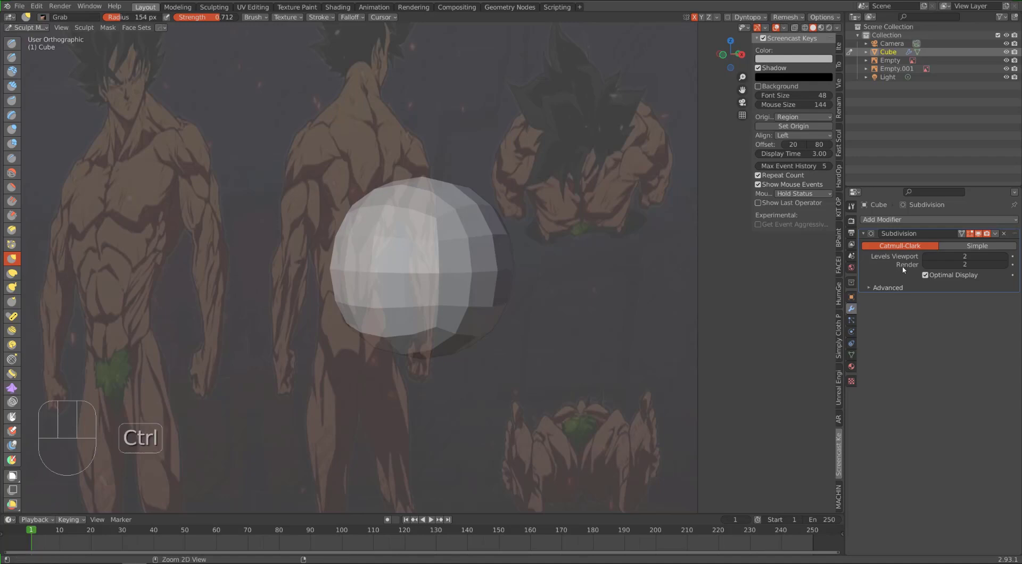
pyautogui.hotkey('ctrl', 'a')
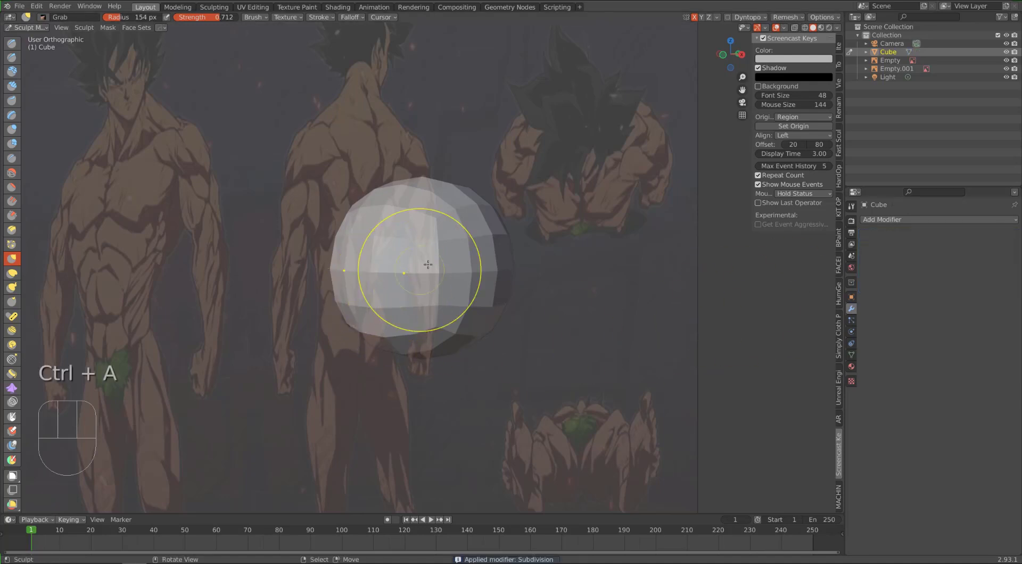
# Enlarge the Grab brush to a 285 px radius and, in front view, pull the mesh's underside down towards the pelvis
pyautogui.moveTo(468, 269); pyautogui.dragTo(488, 310, button='middle')
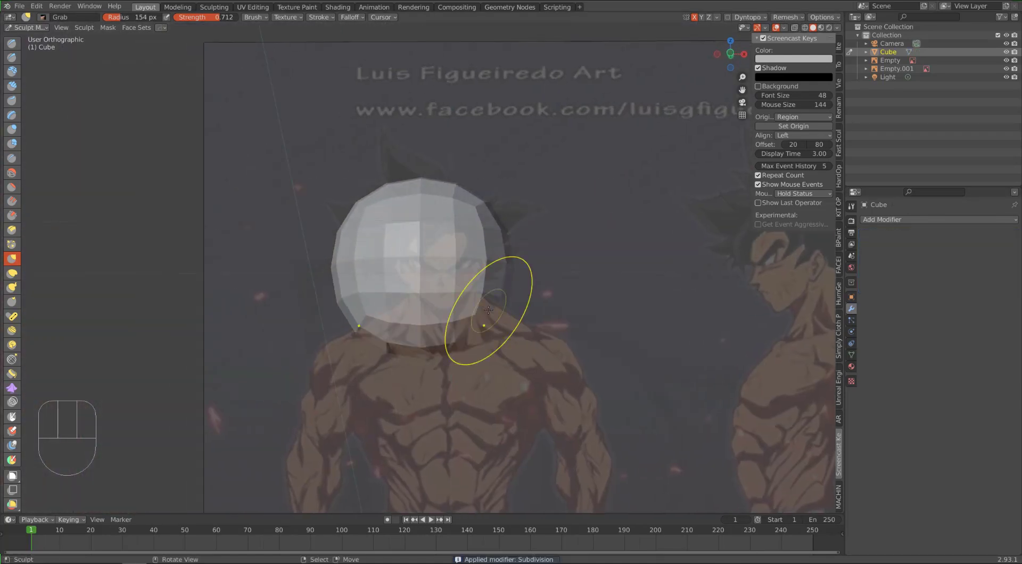
pyautogui.press('KP_1')
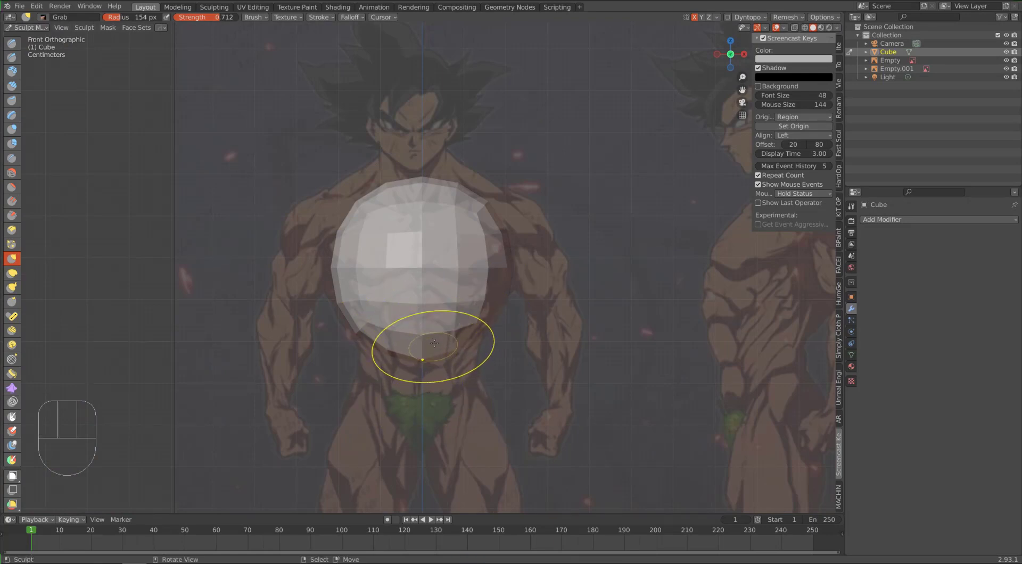
pyautogui.press('f')
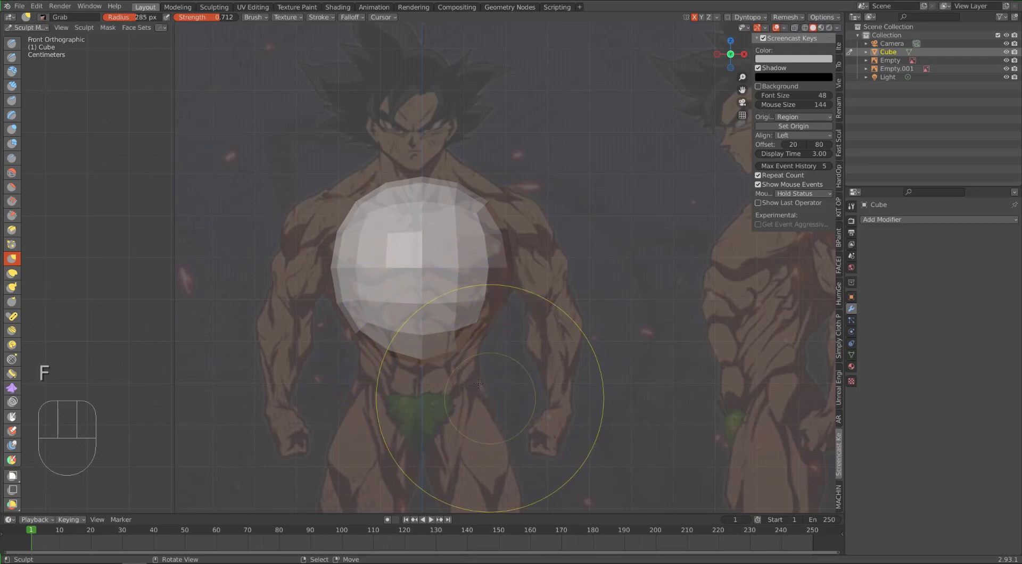
pyautogui.click(422, 354)
pyautogui.moveTo(422, 355); pyautogui.dragTo(423, 401)
pyautogui.moveTo(422, 360); pyautogui.dragTo(426, 378)
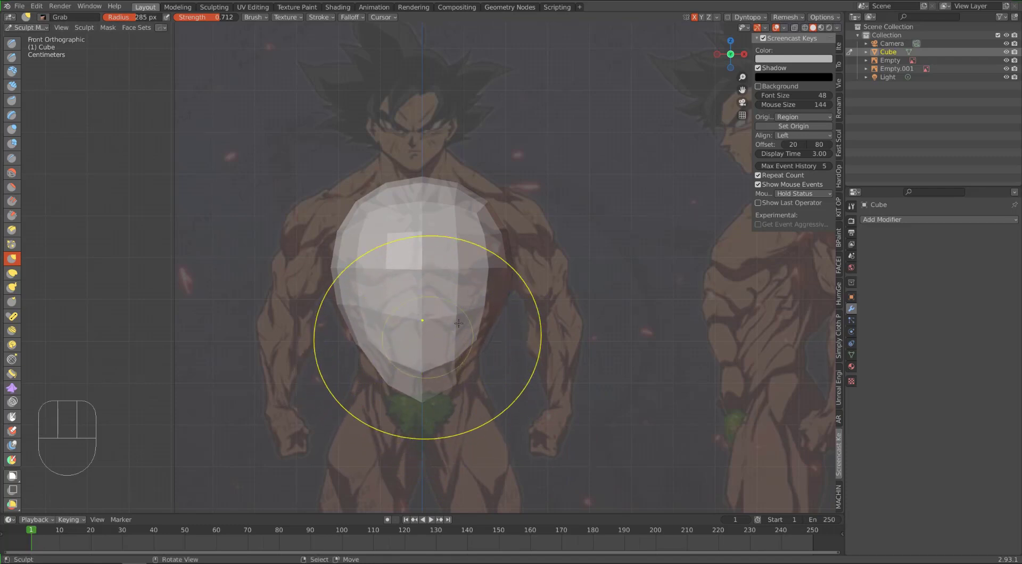
# Grab the mesh's sides and upper edge to broaden the chest, taper the waist and raise the shoulder line to the front reference
pyautogui.moveTo(479, 325); pyautogui.dragTo(482, 324)
pyautogui.moveTo(500, 237); pyautogui.dragTo(512, 238)
pyautogui.moveTo(485, 323); pyautogui.dragTo(477, 320)
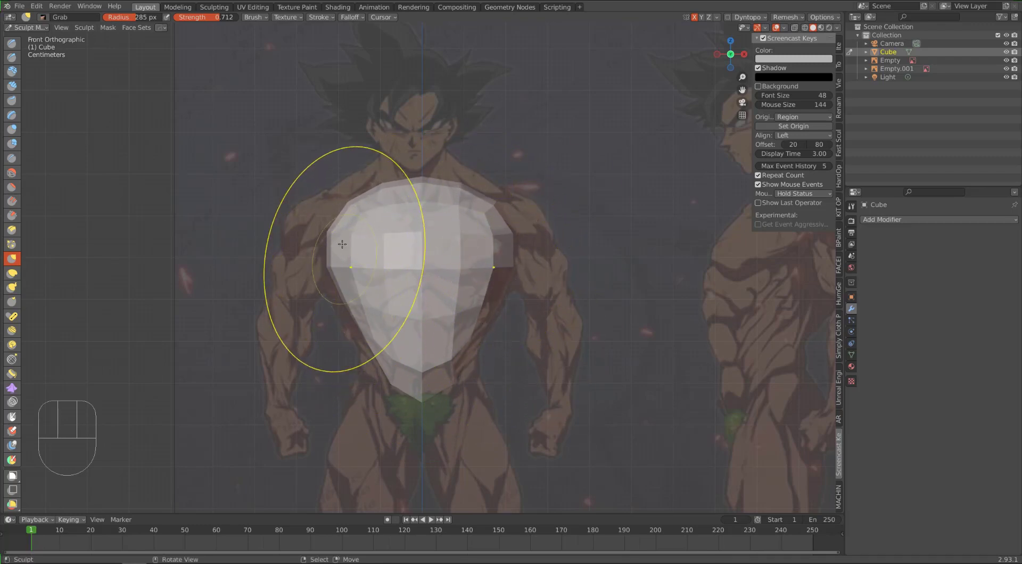
pyautogui.moveTo(348, 232); pyautogui.dragTo(345, 228)
pyautogui.moveTo(442, 191)
pyautogui.mouseDown()
pyautogui.moveTo(485, 203)
pyautogui.moveTo(468, 179)
pyautogui.moveTo(420, 175)
pyautogui.mouseUp()
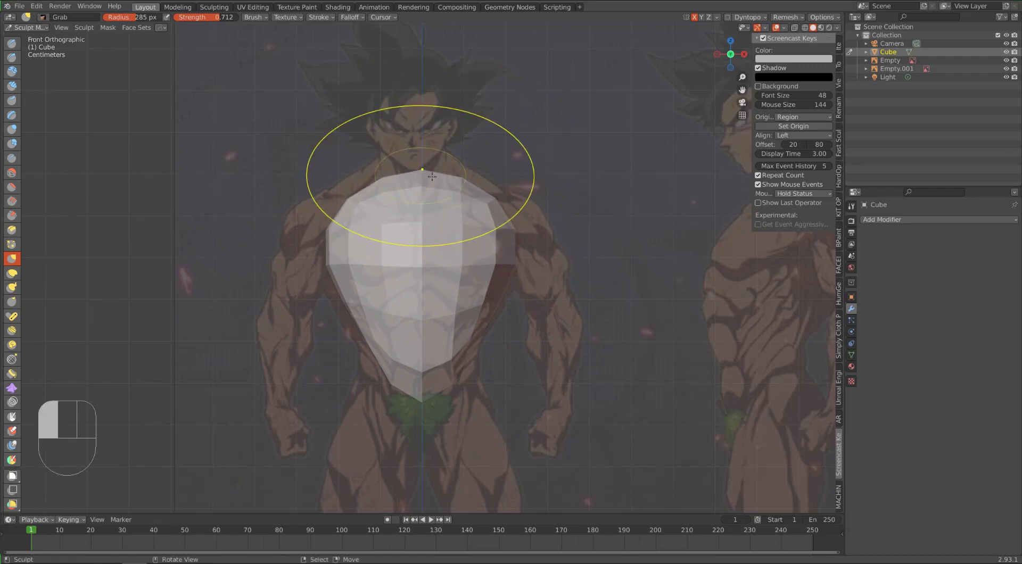
pyautogui.moveTo(478, 198); pyautogui.dragTo(481, 190)
pyautogui.moveTo(484, 299); pyautogui.dragTo(479, 302)
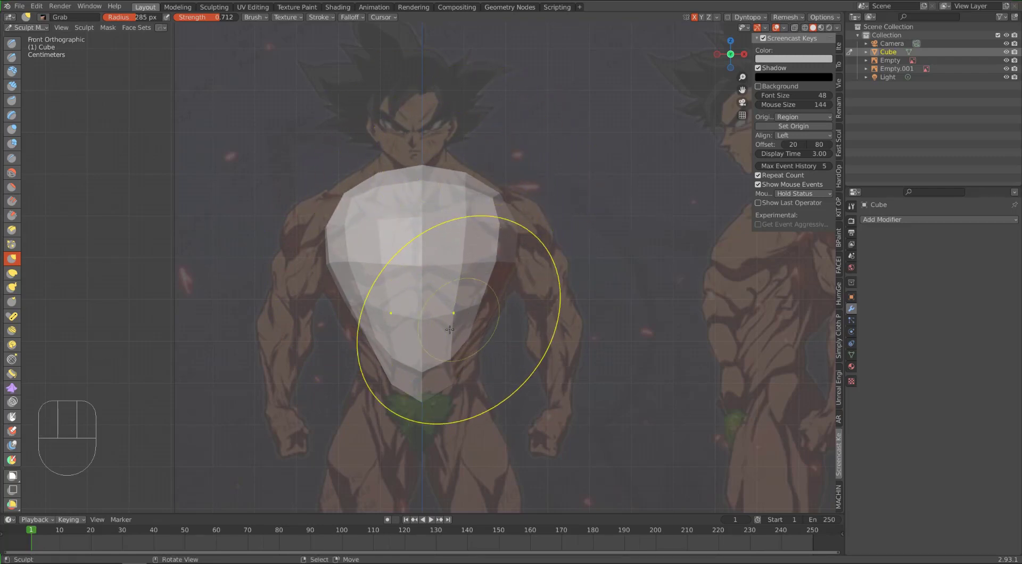
# In the right side view, grab the upper front, belly and lower end backward to follow the side reference's torso profile
pyautogui.press('KP_3')
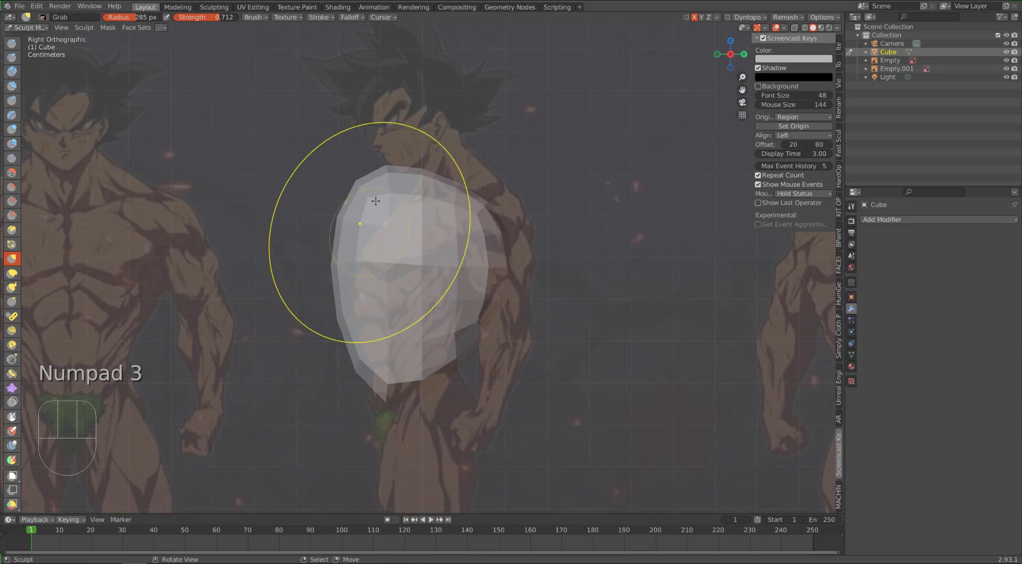
pyautogui.moveTo(371, 178); pyautogui.dragTo(377, 187)
pyautogui.moveTo(363, 196)
pyautogui.mouseDown()
pyautogui.moveTo(367, 207)
pyautogui.moveTo(413, 221)
pyautogui.moveTo(416, 203)
pyautogui.moveTo(441, 184)
pyautogui.mouseUp()
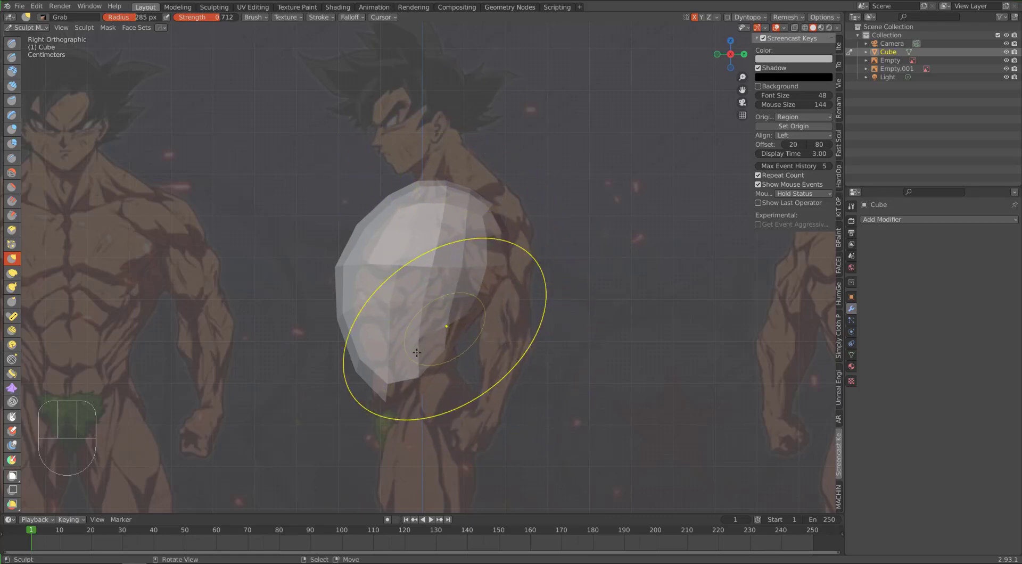
pyautogui.moveTo(387, 381); pyautogui.dragTo(403, 386)
pyautogui.moveTo(345, 326); pyautogui.dragTo(360, 330)
pyautogui.moveTo(356, 228); pyautogui.dragTo(369, 232)
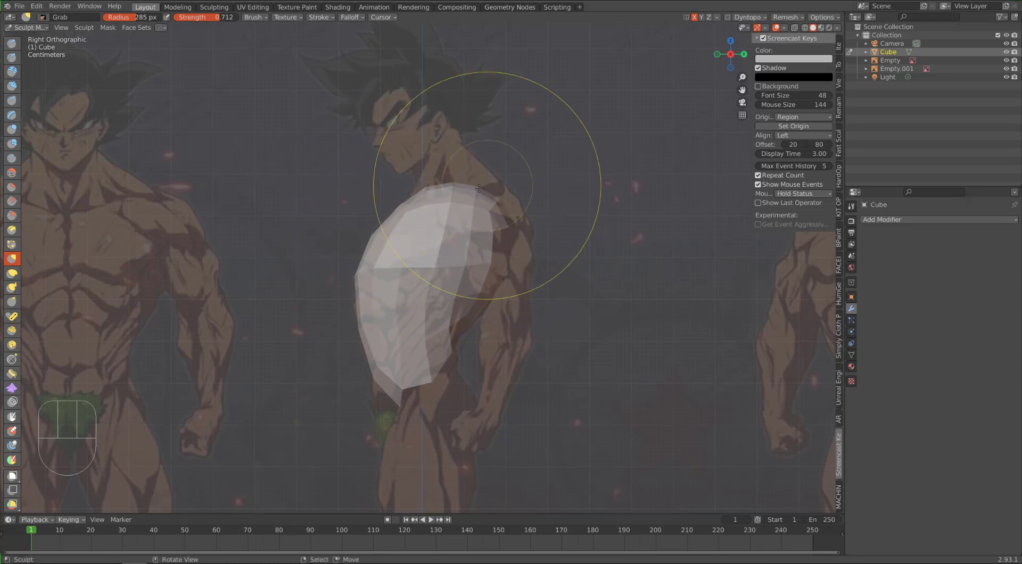
# Grab the torso's lower tip upward and widen it into a flatter waist, and pull the upper back rearward to match the references
pyautogui.moveTo(548, 298)
pyautogui.mouseDown(button='middle')
pyautogui.moveTo(521, 293)
pyautogui.moveTo(455, 385)
pyautogui.moveTo(373, 341)
pyautogui.moveTo(370, 351)
pyautogui.moveTo(450, 429)
pyautogui.mouseUp(button='middle')
pyautogui.press('KP_1')
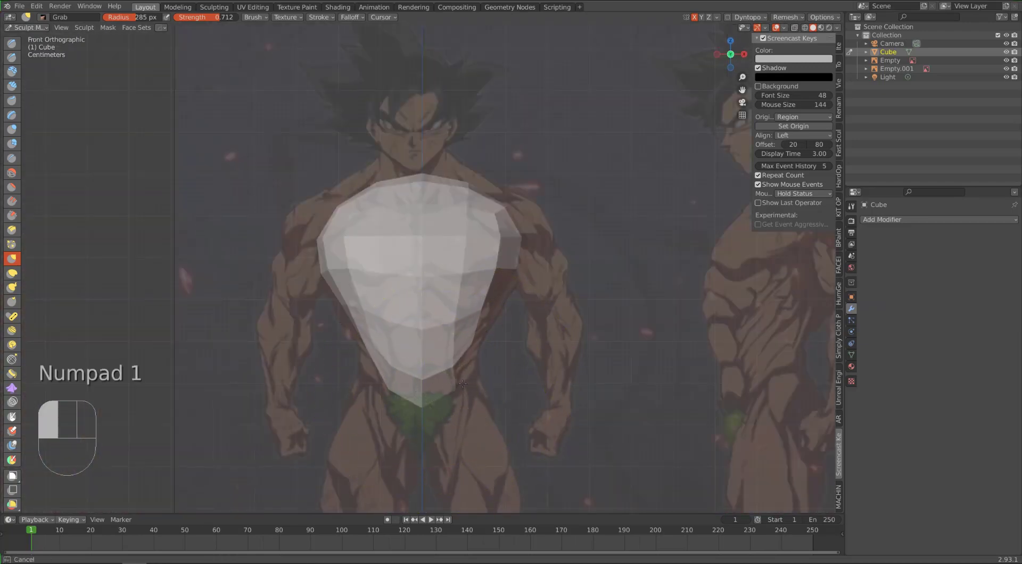
pyautogui.moveTo(418, 405); pyautogui.dragTo(425, 382)
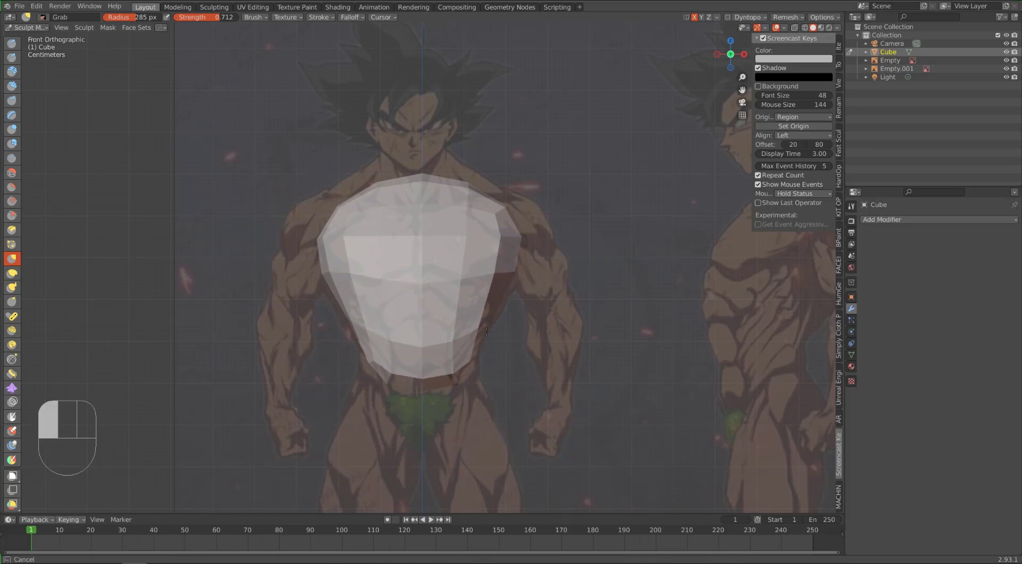
pyautogui.press('e')
pyautogui.moveTo(500, 336)
pyautogui.keyDown('alt'); pyautogui.mouseDown(button='middle')
pyautogui.moveTo(345, 314)
pyautogui.moveTo(363, 367)
pyautogui.moveTo(476, 359)
pyautogui.moveTo(442, 239)
pyautogui.mouseUp(button='middle'); pyautogui.keyUp('alt')
pyautogui.moveTo(402, 189); pyautogui.dragTo(421, 192)
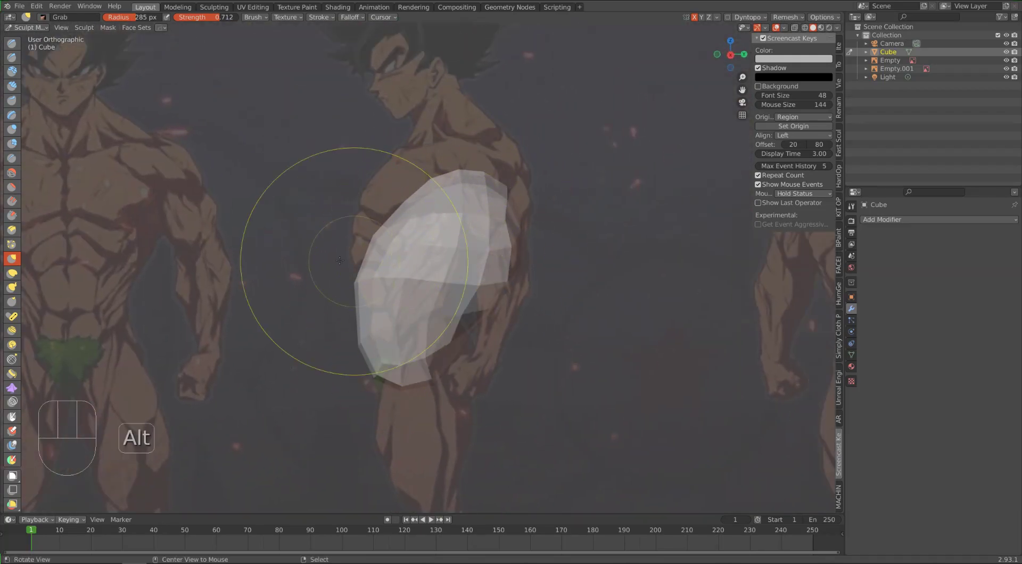
pyautogui.moveTo(345, 240)
pyautogui.keyDown('alt'); pyautogui.mouseDown(button='middle')
pyautogui.moveTo(290, 251)
pyautogui.moveTo(383, 286)
pyautogui.moveTo(258, 271)
pyautogui.moveTo(296, 274)
pyautogui.mouseUp(button='middle'); pyautogui.keyUp('alt')
pyautogui.press('KP_1')
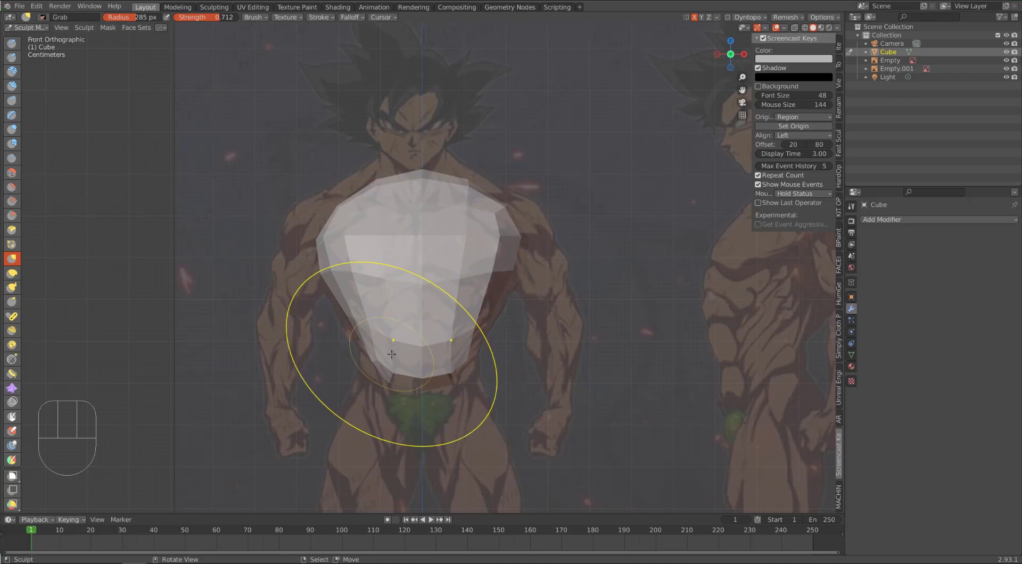
# Return to Object Mode and duplicate the torso block, moving the copy straight down along Z over the hips
pyautogui.hotkey('ctrl', 'Tab')
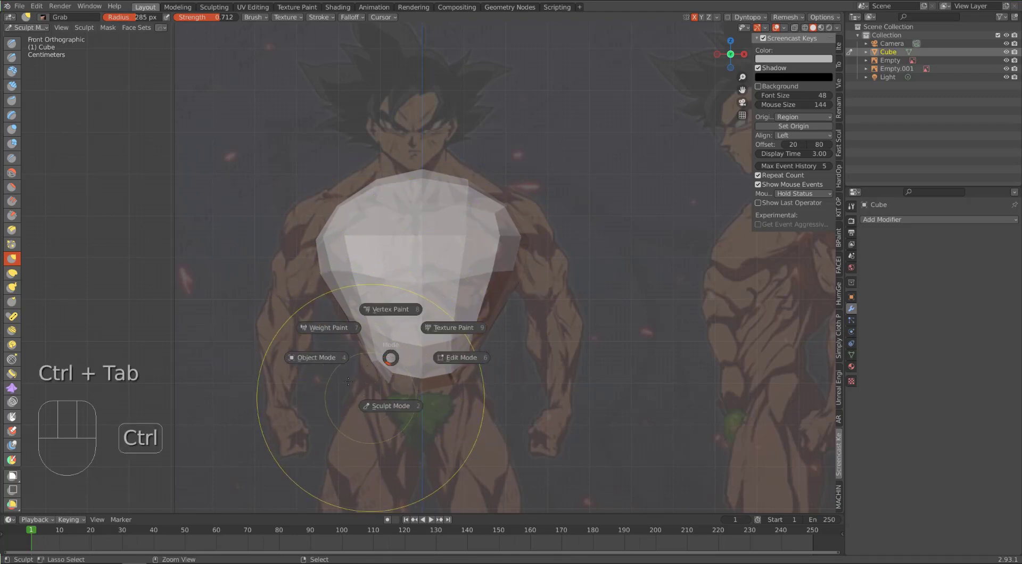
pyautogui.click(317, 360)
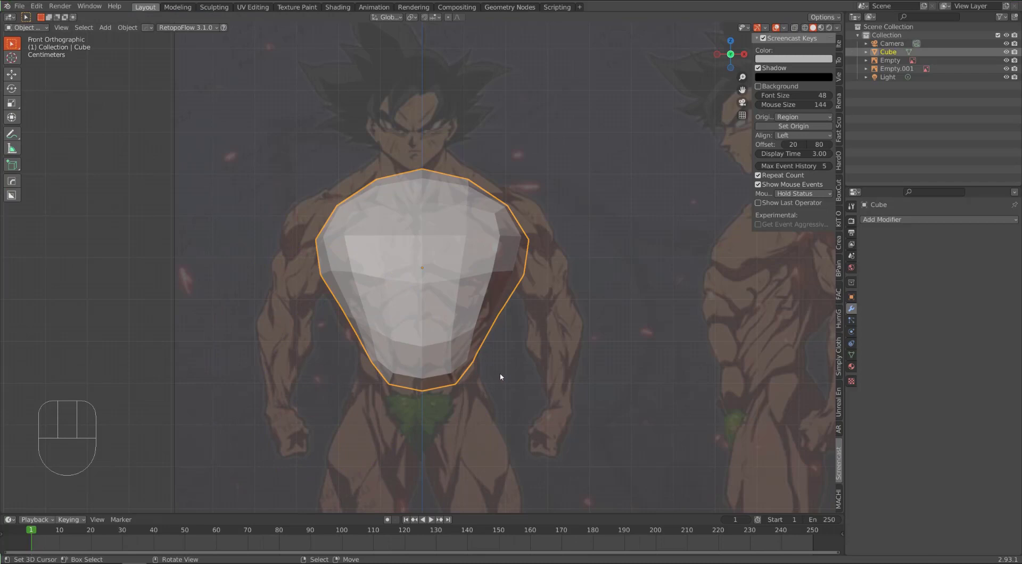
pyautogui.scroll(-6, 465, 351)
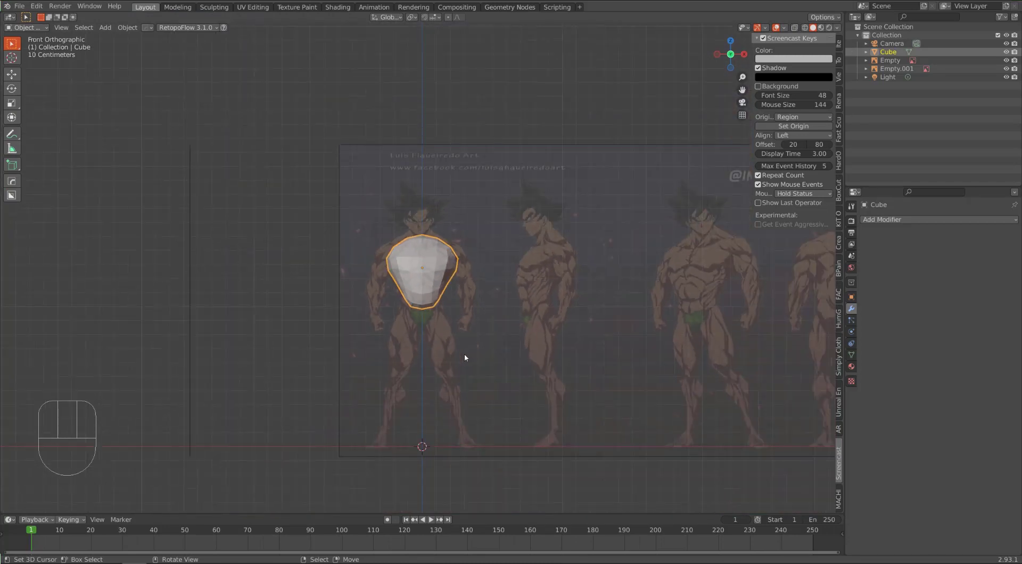
pyautogui.scroll(3, 465, 354)
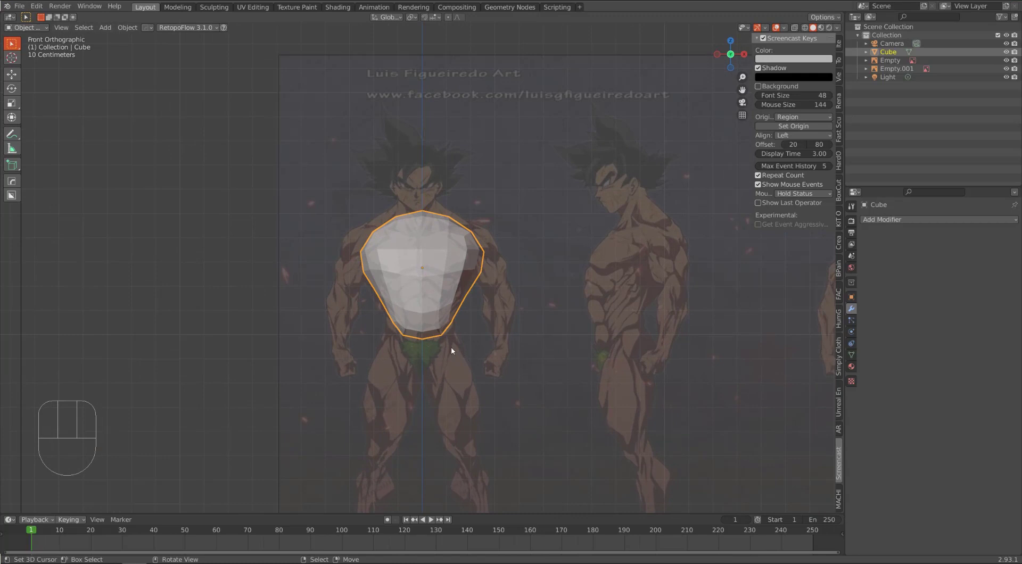
pyautogui.hotkey('shift', 'd')
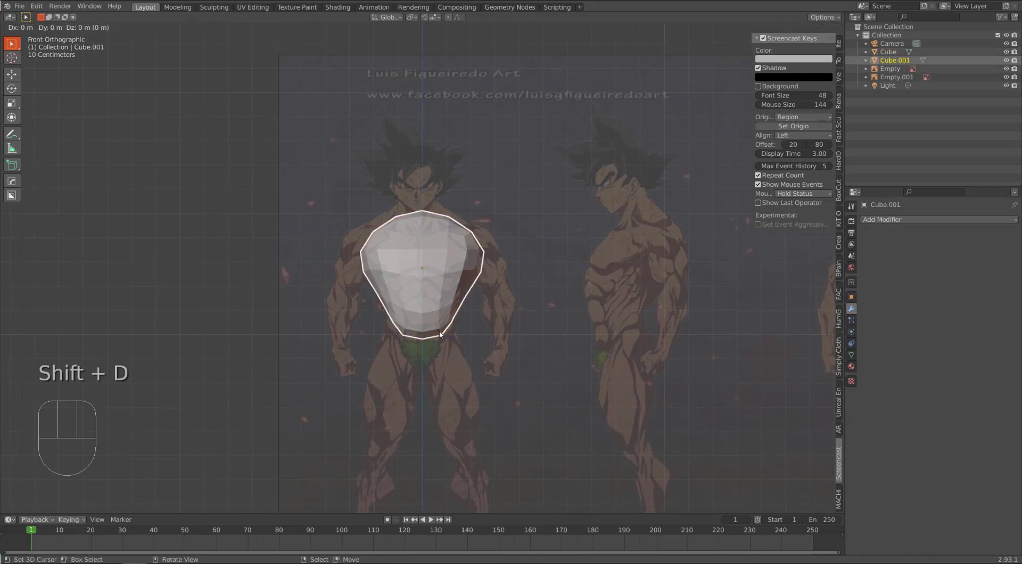
pyautogui.press('z')
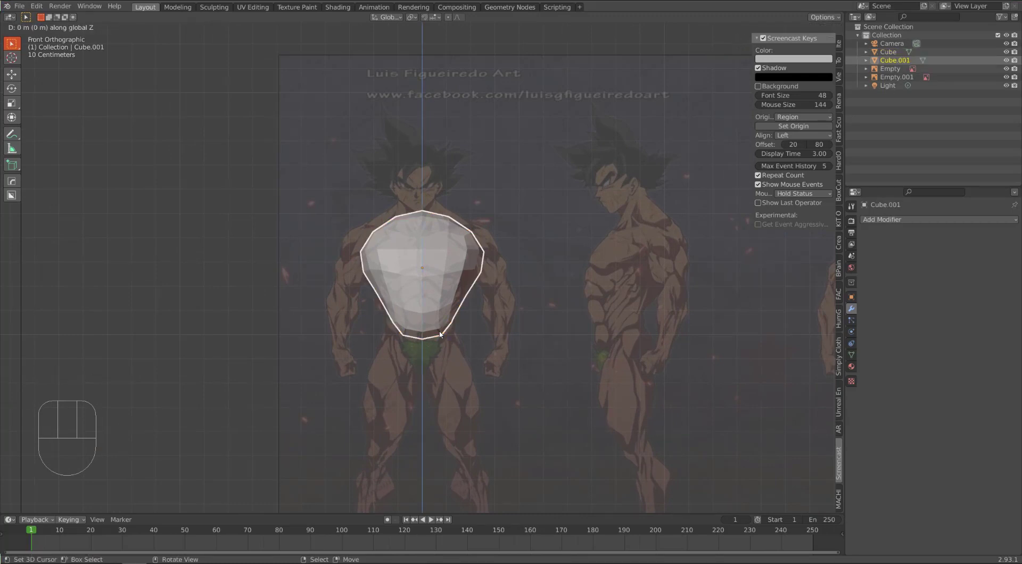
pyautogui.click(443, 400)
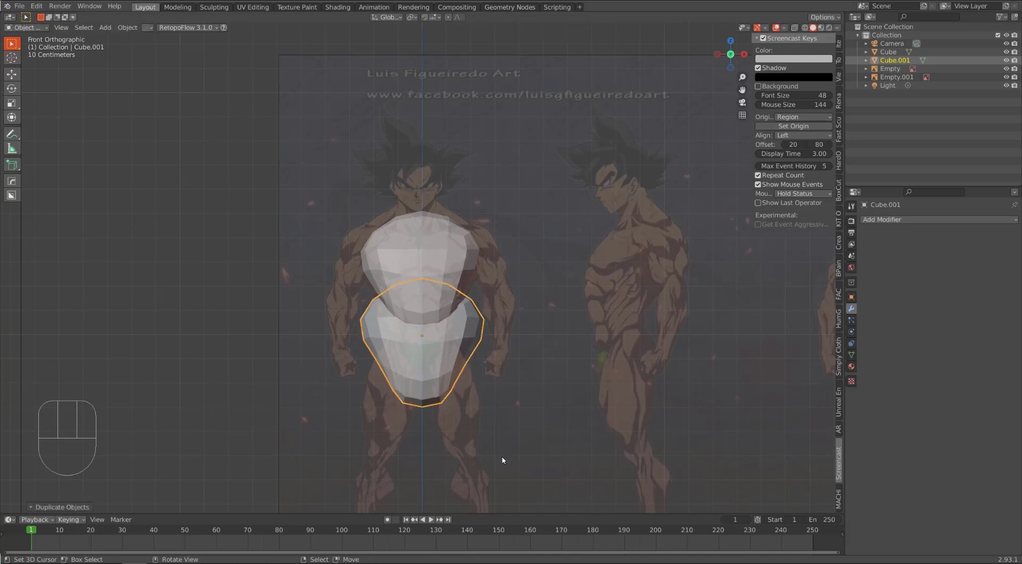
# Scale the hip copy down to about 0.58 and apply its scale
pyautogui.press('s')
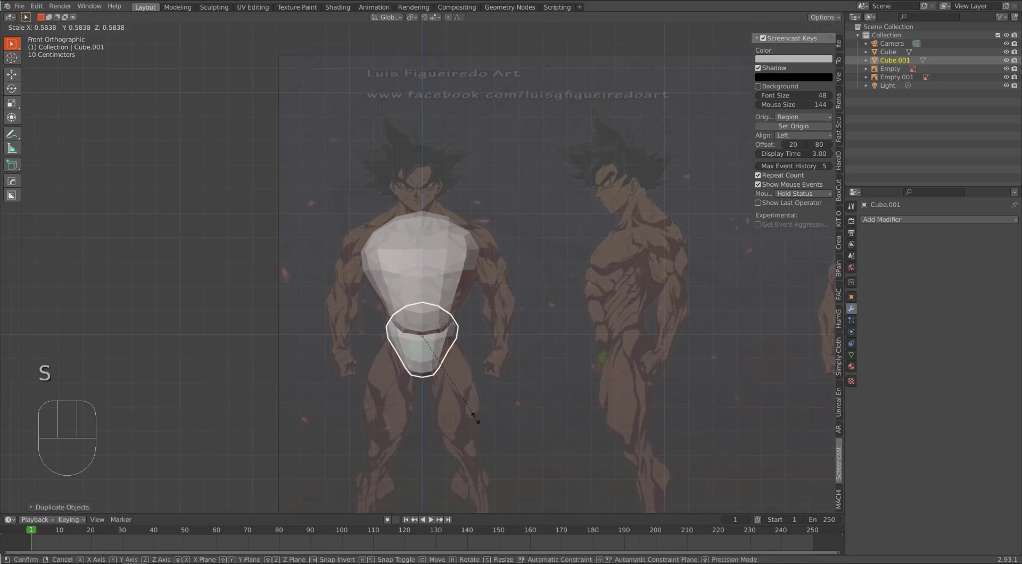
pyautogui.click(477, 421)
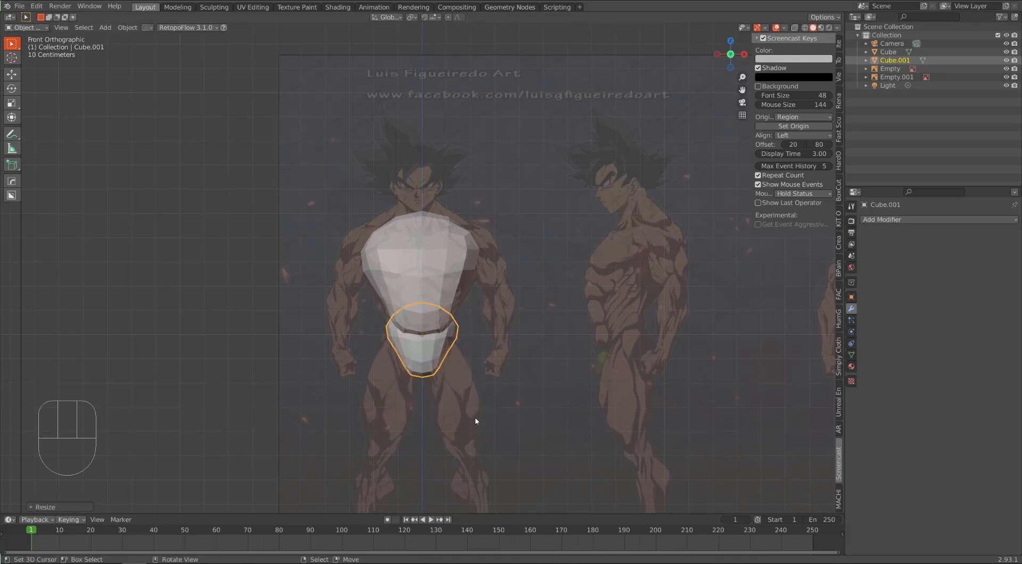
pyautogui.hotkey('ctrl', 'a')
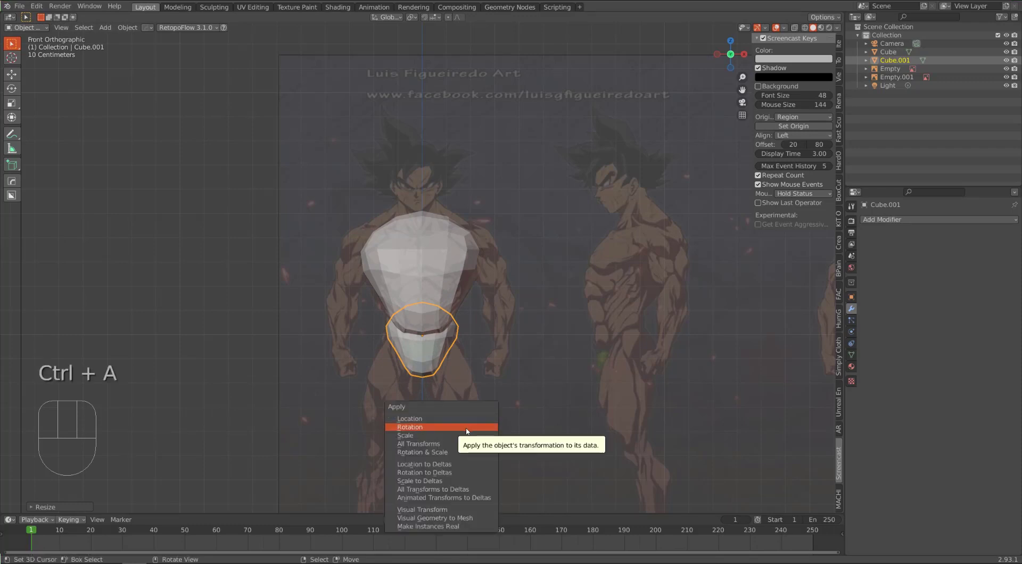
pyautogui.click(462, 436)
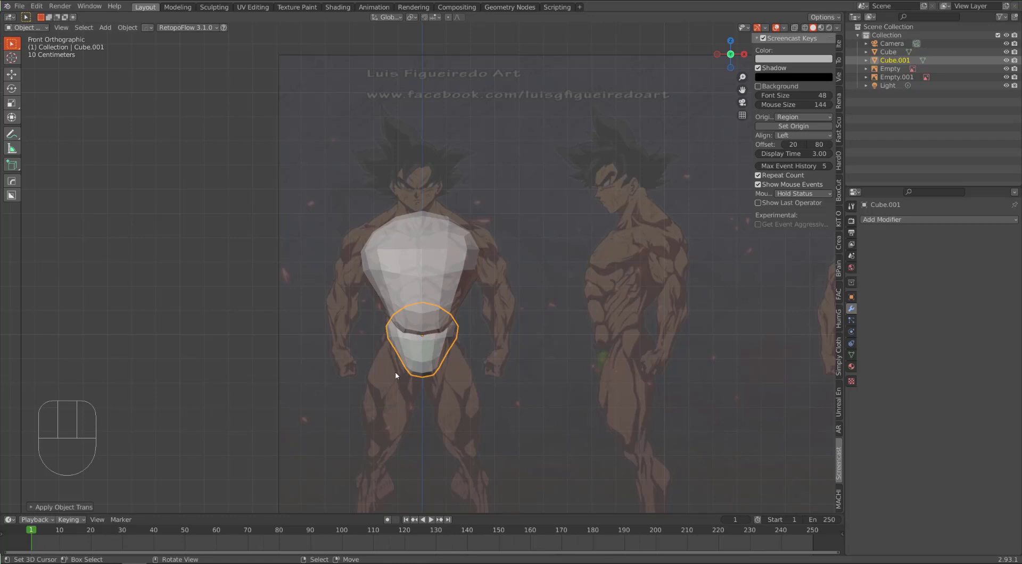
# Enter Sculpt Mode on the hip copy and switch the active sculpt object between torso and hips, ending on the hips
pyautogui.hotkey('ctrl', 'Tab')
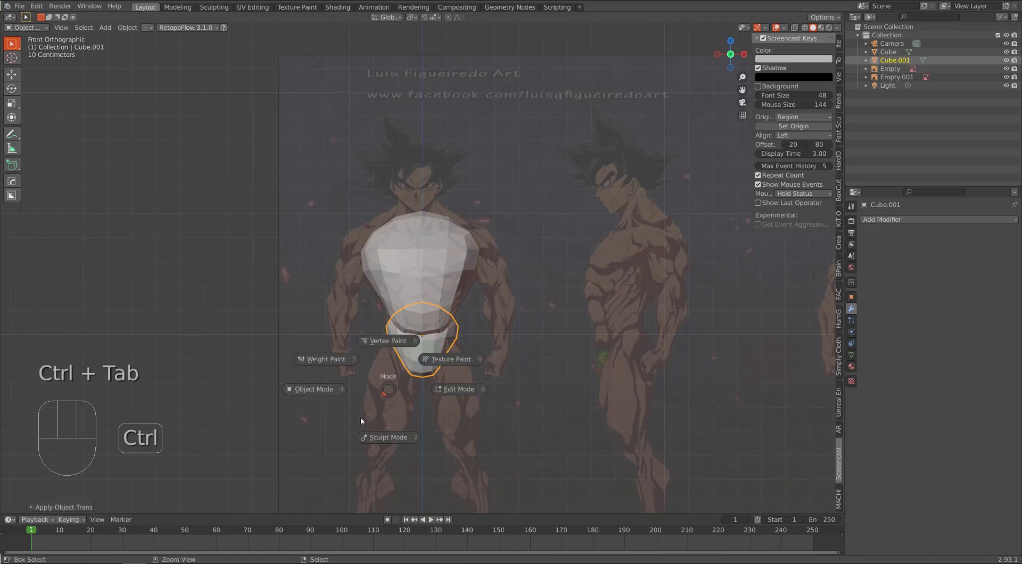
pyautogui.click(374, 442)
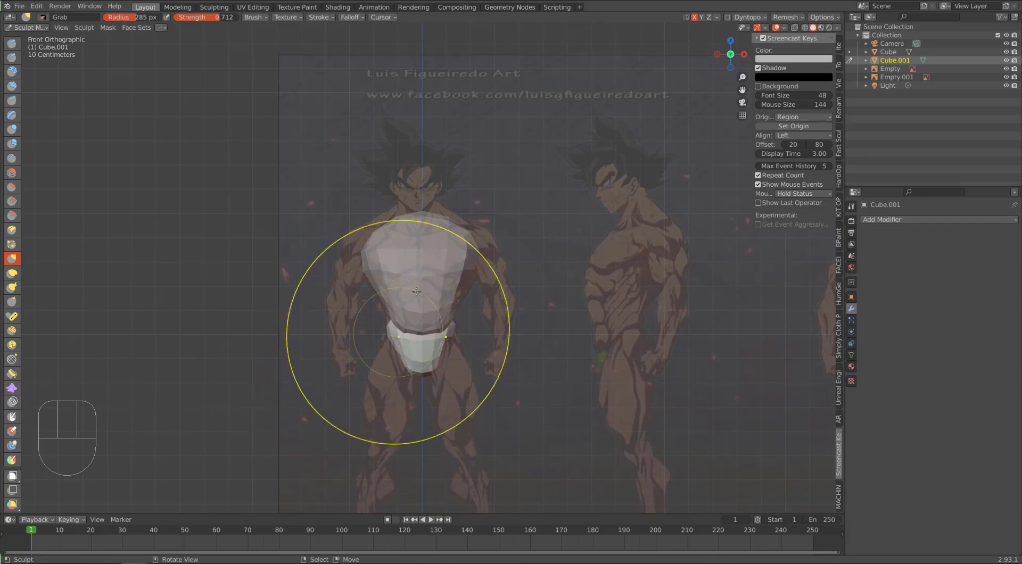
pyautogui.press('d')
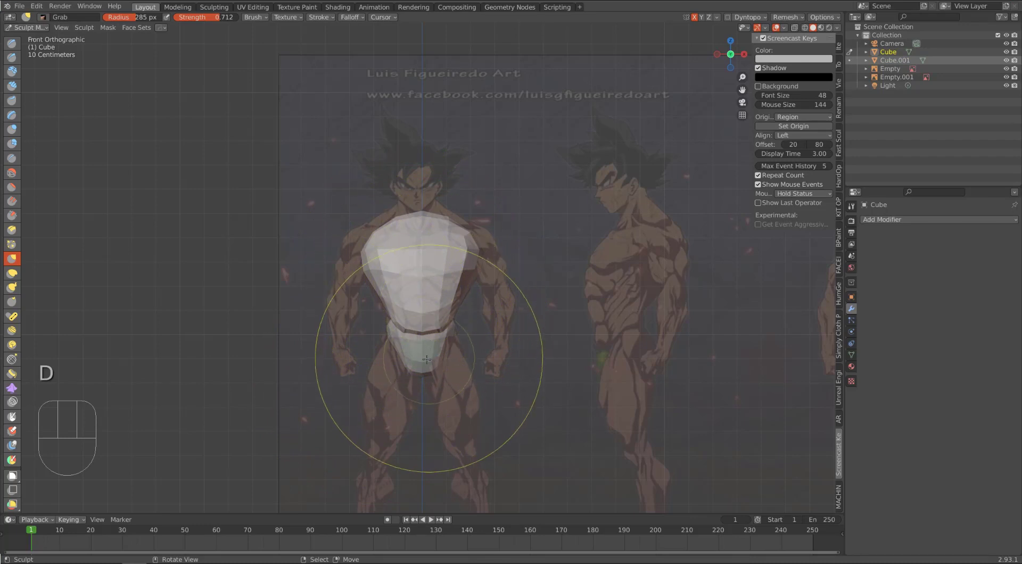
pyautogui.press('d')
pyautogui.press('d')
pyautogui.press('d')
pyautogui.press('d')
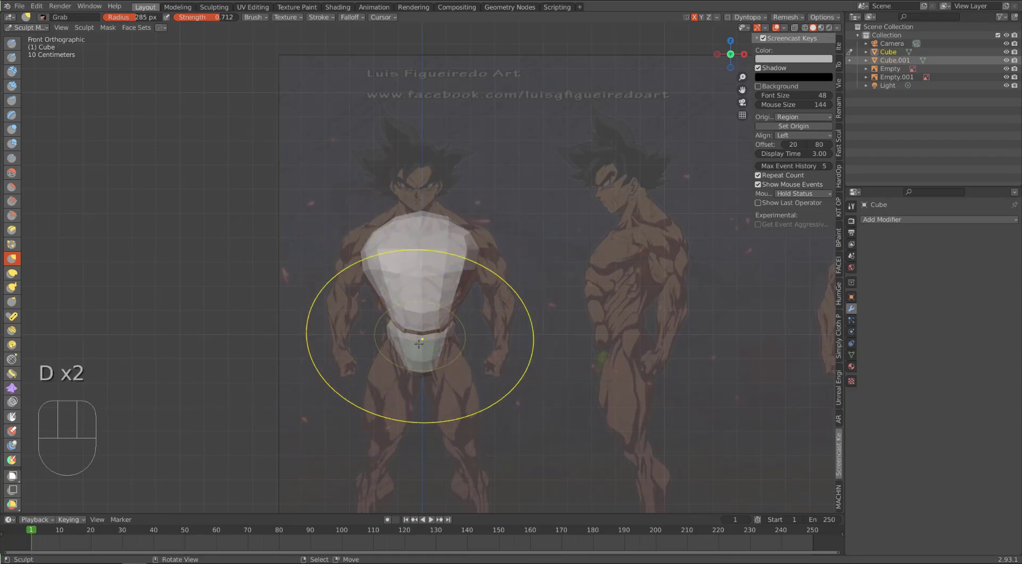
pyautogui.press('d')
pyautogui.press('d')
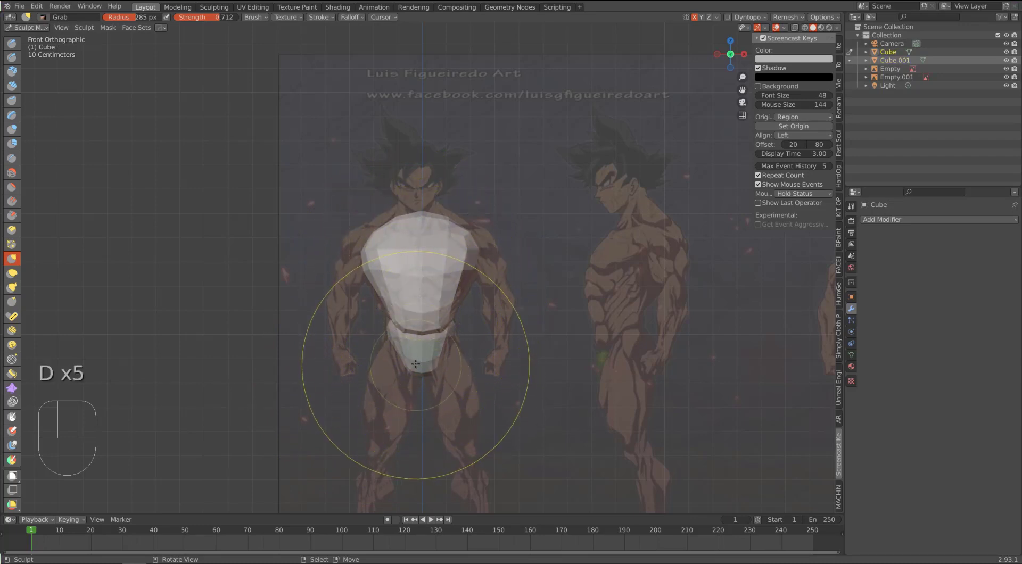
pyautogui.press('d')
pyautogui.press('d')
pyautogui.press('d')
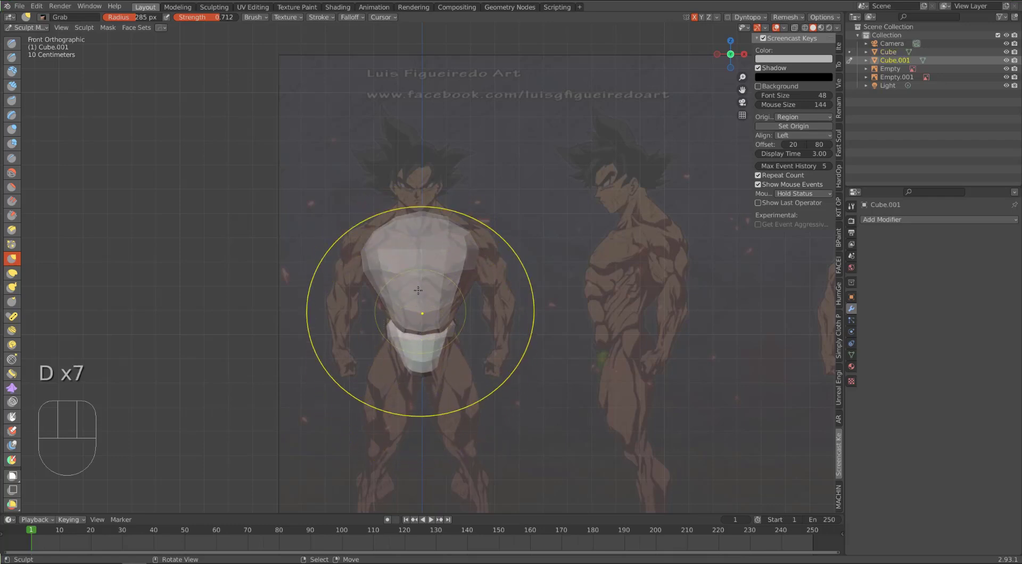
pyautogui.press('d')
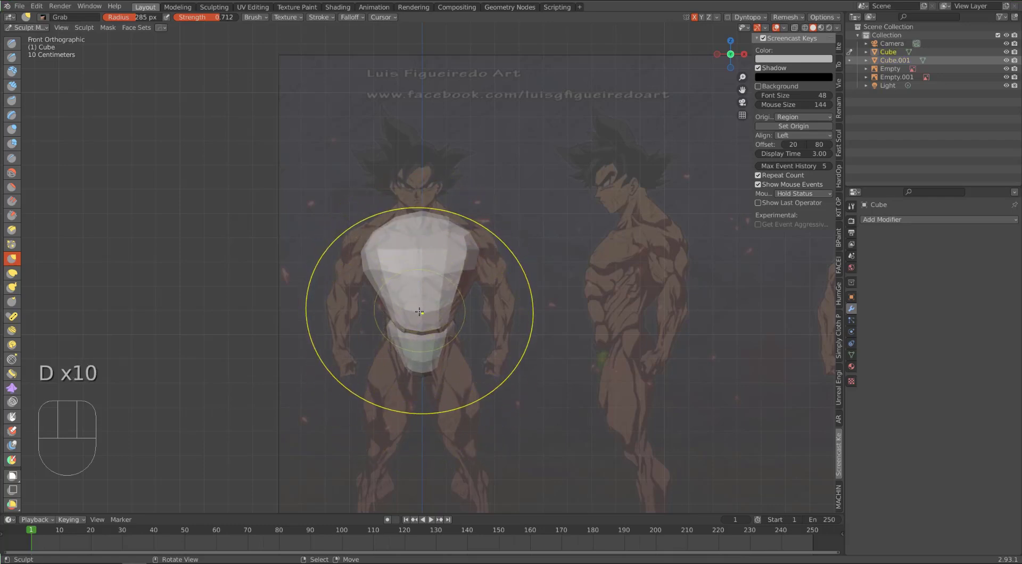
pyautogui.press('d')
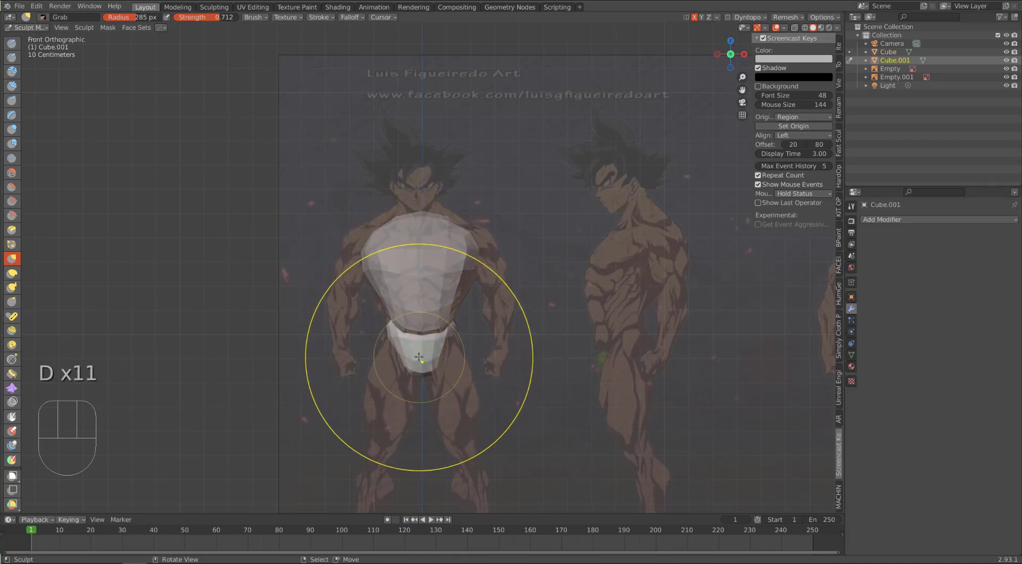
# In the right side view, grab the hip block's lower end downward and its high rear corner down to follow the side reference
pyautogui.press('KP_3')
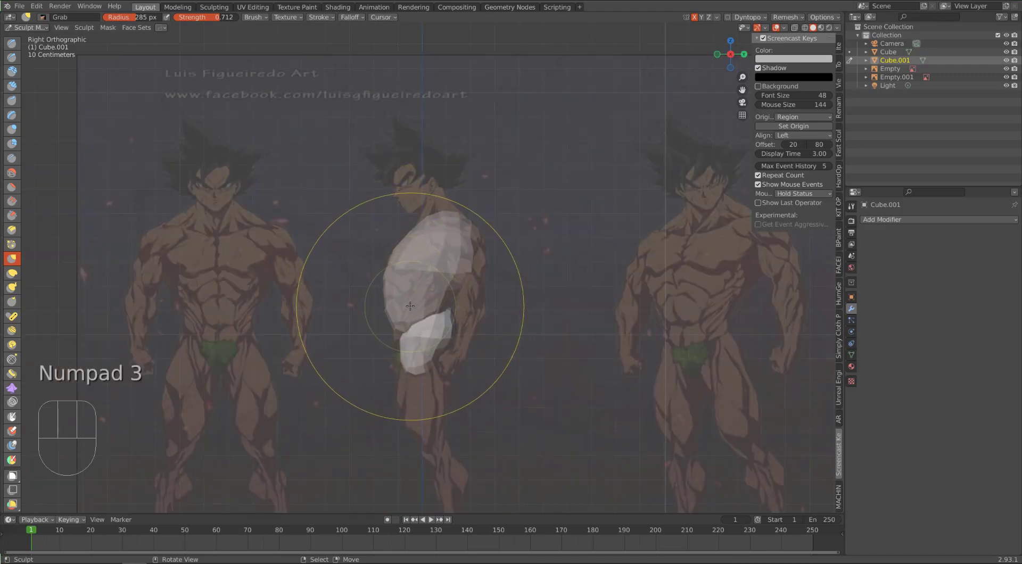
pyautogui.scroll(4, 407, 323)
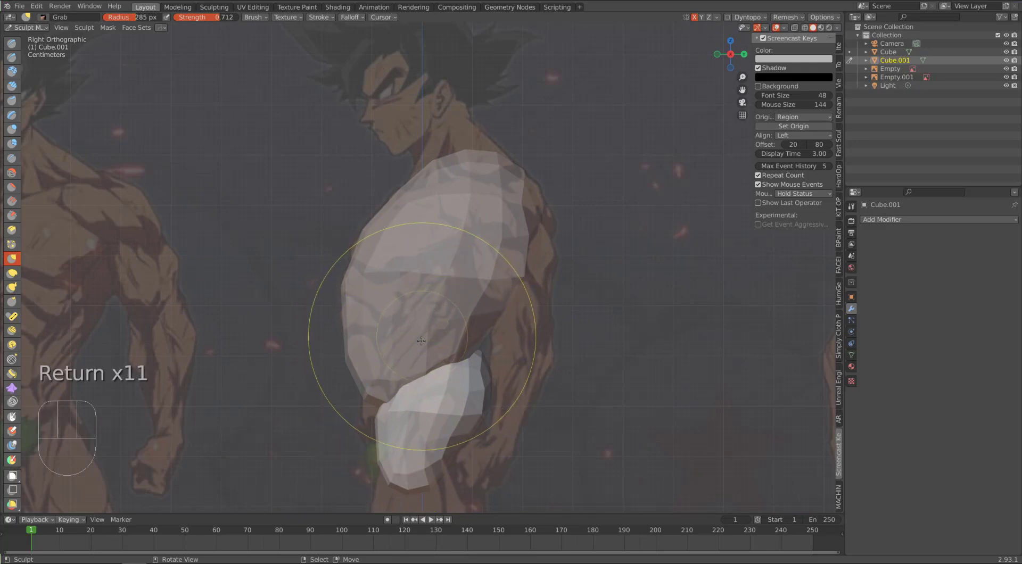
pyautogui.moveTo(422, 340); pyautogui.dragTo(387, 347, button='middle')
pyautogui.press('KP_3')
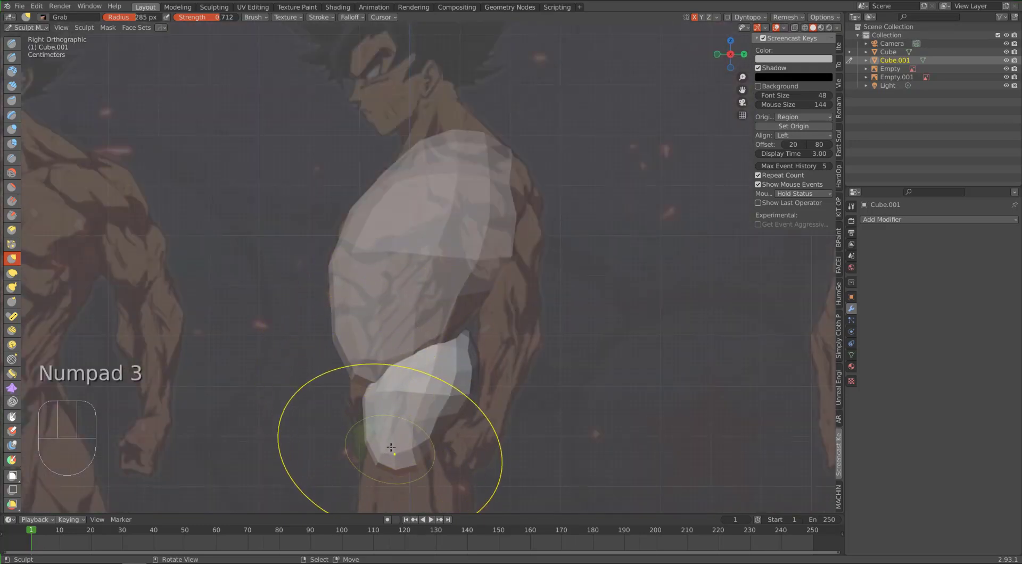
pyautogui.moveTo(391, 448); pyautogui.dragTo(393, 472)
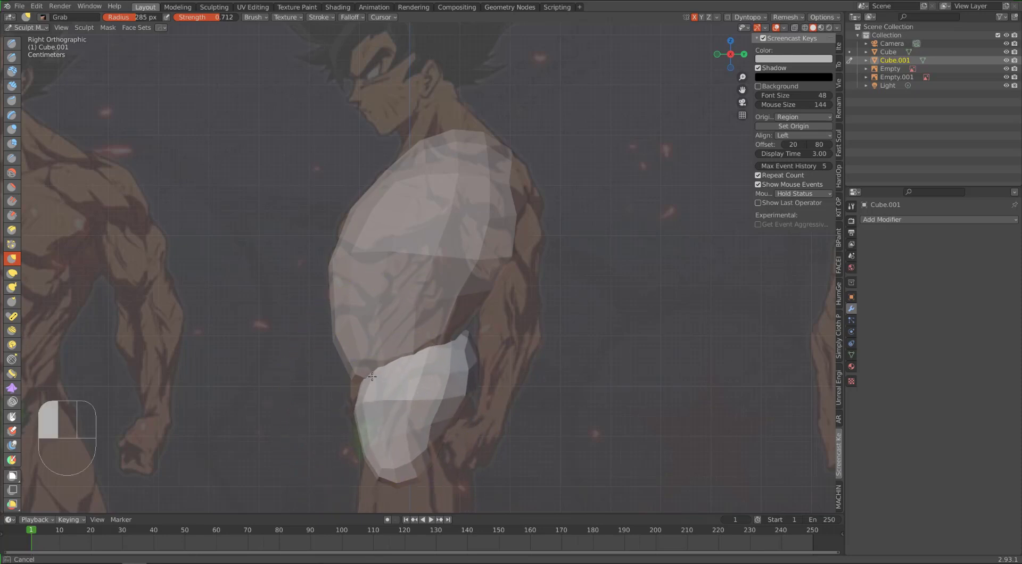
pyautogui.moveTo(372, 377); pyautogui.dragTo(373, 375)
pyautogui.moveTo(461, 356); pyautogui.dragTo(452, 375)
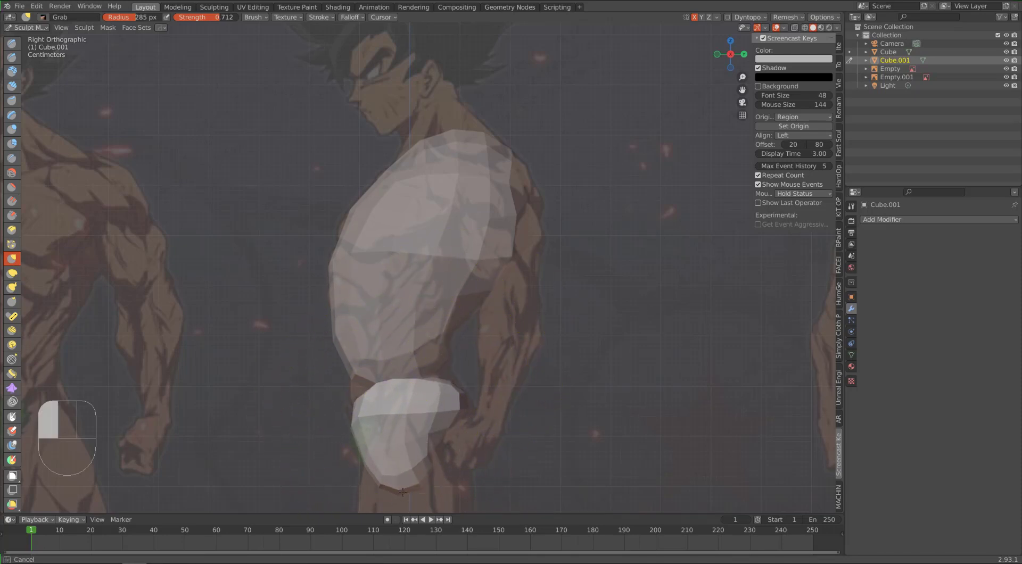
# Grab the rear and sides of the hip block from several angles to fill them out into a rounder pelvis
pyautogui.keyDown('alt'); pyautogui.moveTo(435, 426); pyautogui.dragTo(374, 397); pyautogui.keyUp('alt')
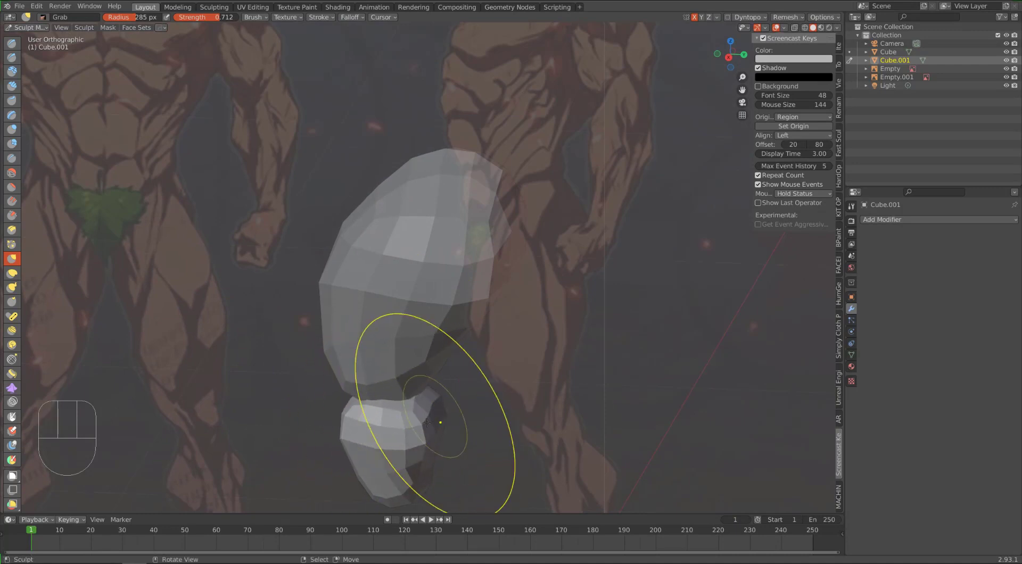
pyautogui.moveTo(427, 423)
pyautogui.keyDown('alt'); pyautogui.mouseDown()
pyautogui.moveTo(319, 434)
pyautogui.moveTo(348, 445)
pyautogui.moveTo(322, 444)
pyautogui.moveTo(307, 458)
pyautogui.moveTo(310, 408)
pyautogui.moveTo(327, 415)
pyautogui.mouseUp(); pyautogui.keyUp('alt')
pyautogui.keyDown('alt'); pyautogui.moveTo(322, 468); pyautogui.dragTo(399, 409); pyautogui.keyUp('alt')
pyautogui.keyDown('alt'); pyautogui.moveTo(398, 409); pyautogui.dragTo(491, 433, button='middle'); pyautogui.keyUp('alt')
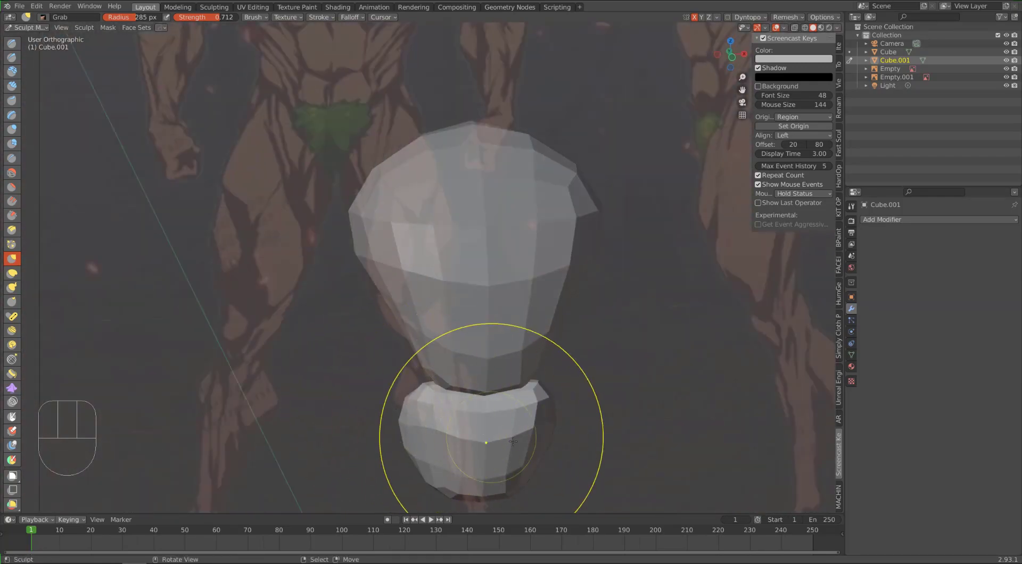
pyautogui.moveTo(532, 448); pyautogui.dragTo(540, 455)
pyautogui.keyDown('alt'); pyautogui.moveTo(426, 440); pyautogui.dragTo(385, 410, button='middle'); pyautogui.keyUp('alt')
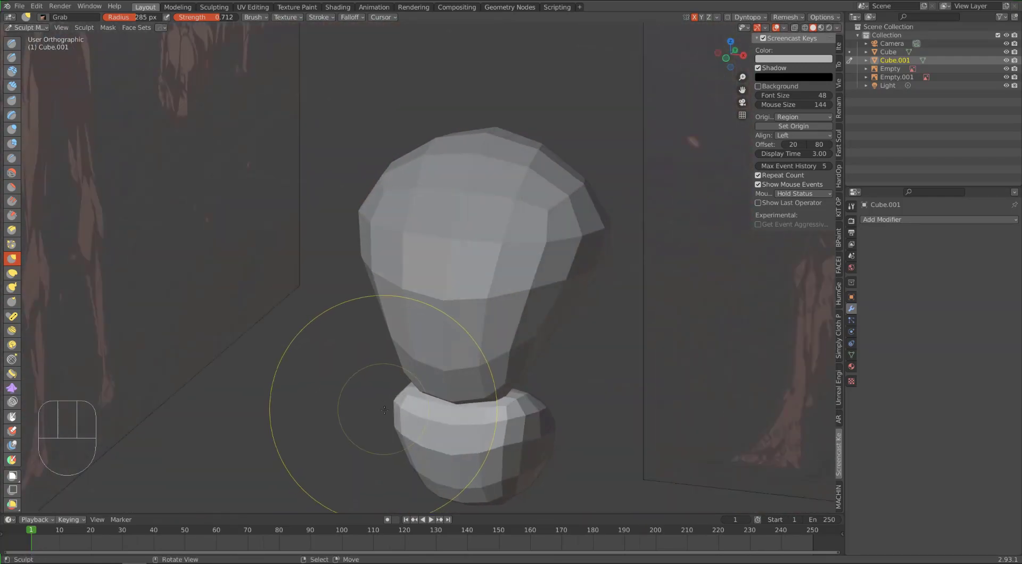
# In the front view, switch sculpting to the torso, pull its lower edge down to meet the hips and adjust the waist sides
pyautogui.press('KP_1')
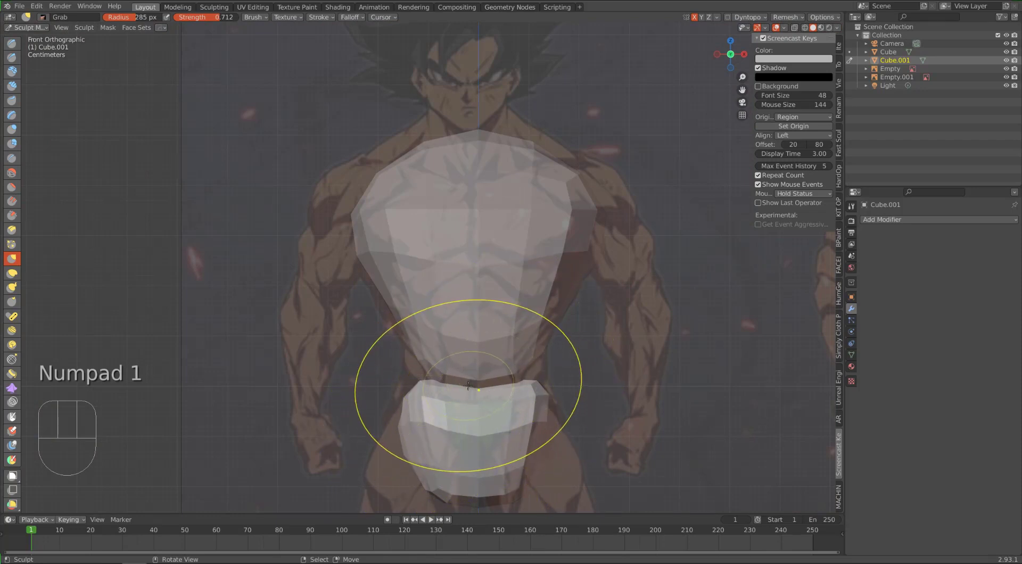
pyautogui.press('d')
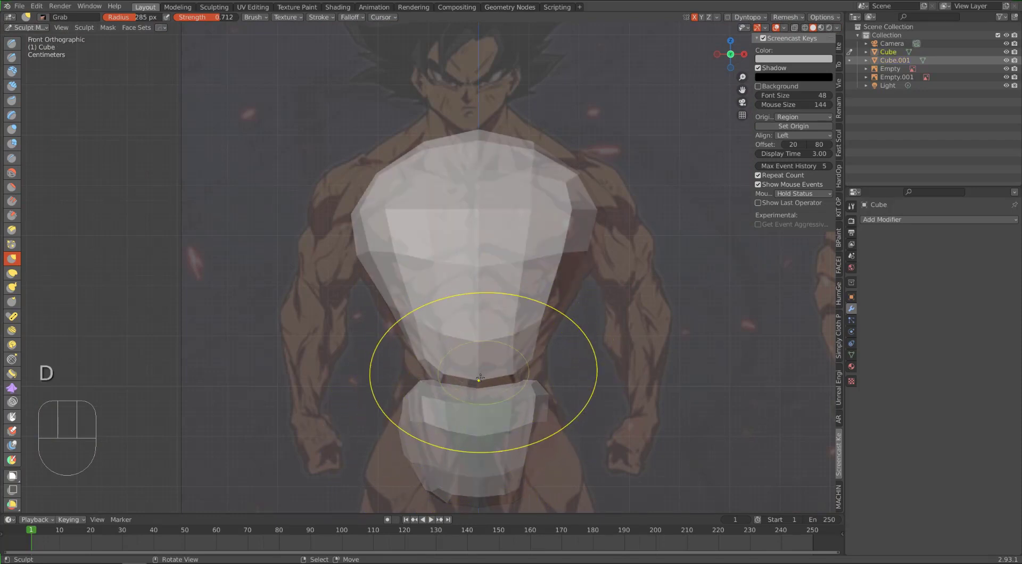
pyautogui.moveTo(483, 387); pyautogui.dragTo(483, 395)
pyautogui.moveTo(531, 366); pyautogui.dragTo(534, 373)
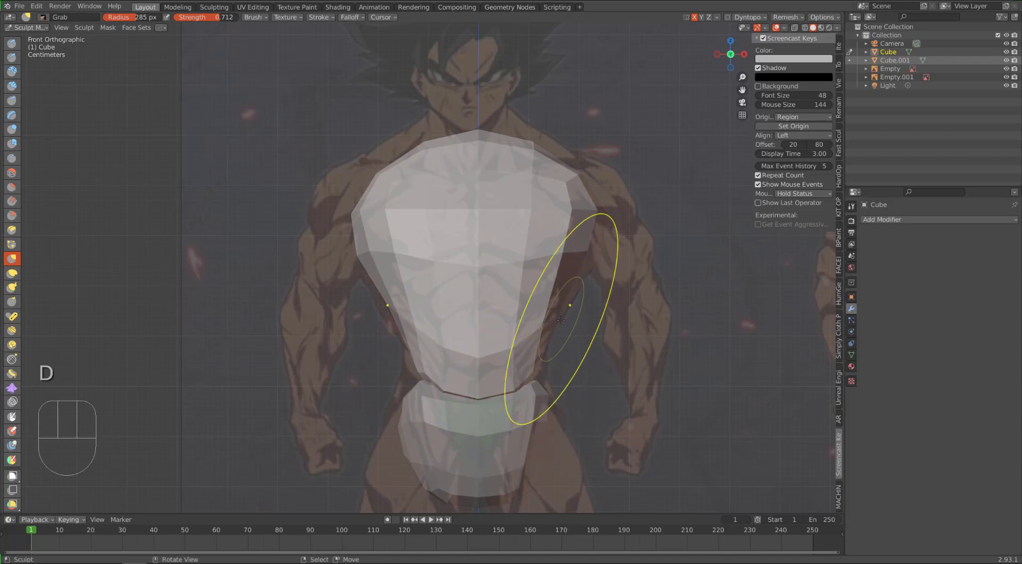
pyautogui.moveTo(562, 319); pyautogui.dragTo(549, 341)
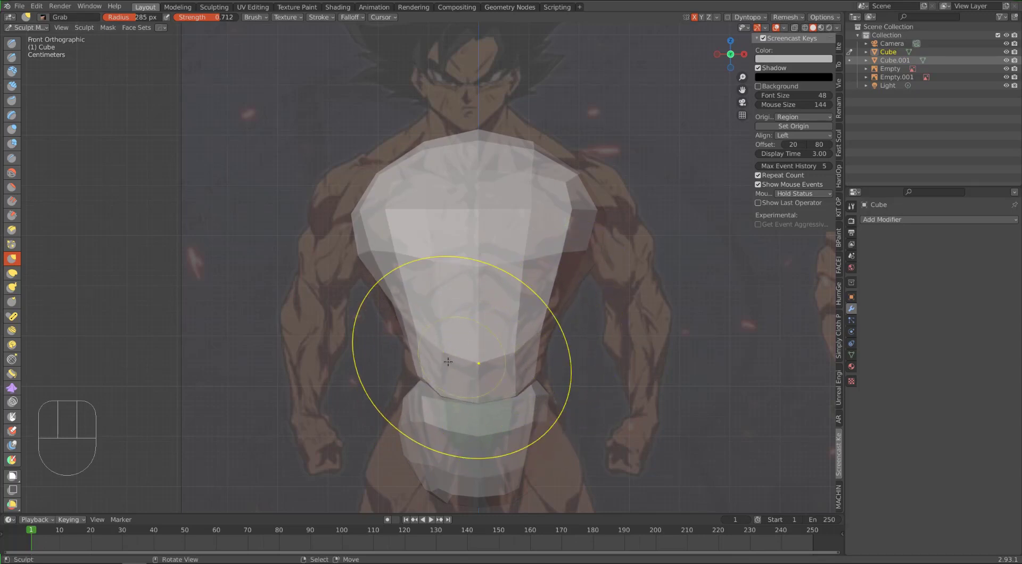
# From angled views, grab the torso's lower back and lower sides to close the waist onto the hip block
pyautogui.keyDown('alt'); pyautogui.moveTo(504, 342); pyautogui.dragTo(457, 351, button='middle'); pyautogui.keyUp('alt')
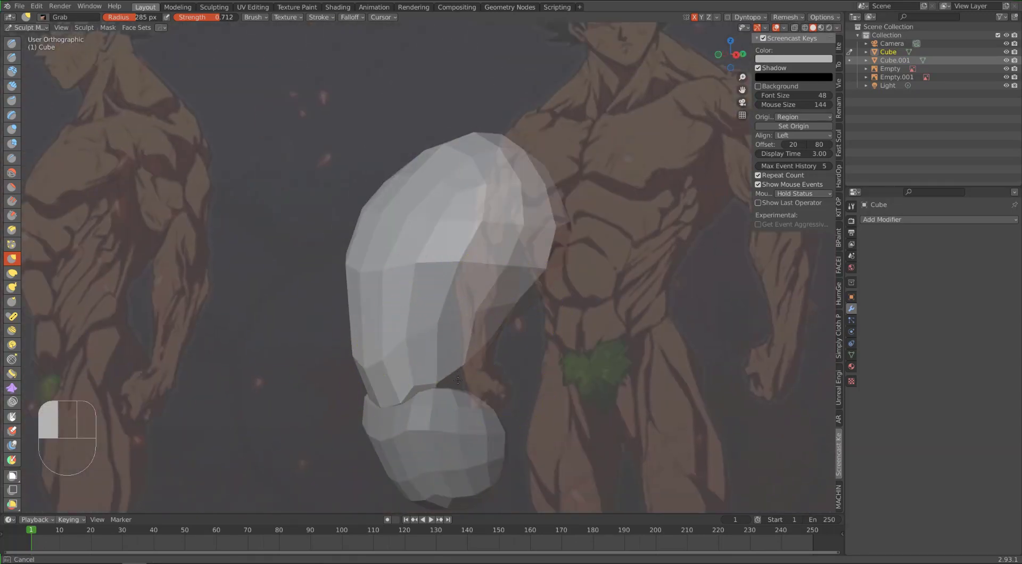
pyautogui.moveTo(458, 381); pyautogui.dragTo(461, 380)
pyautogui.keyDown('alt'); pyautogui.moveTo(496, 376); pyautogui.dragTo(426, 367, button='middle'); pyautogui.keyUp('alt')
pyautogui.moveTo(386, 374); pyautogui.dragTo(404, 377)
pyautogui.moveTo(385, 375); pyautogui.dragTo(395, 378)
# In the right side view, grab the torso's lower back forward and its belly backward to slim the waist to the reference
pyautogui.press('KP_3')
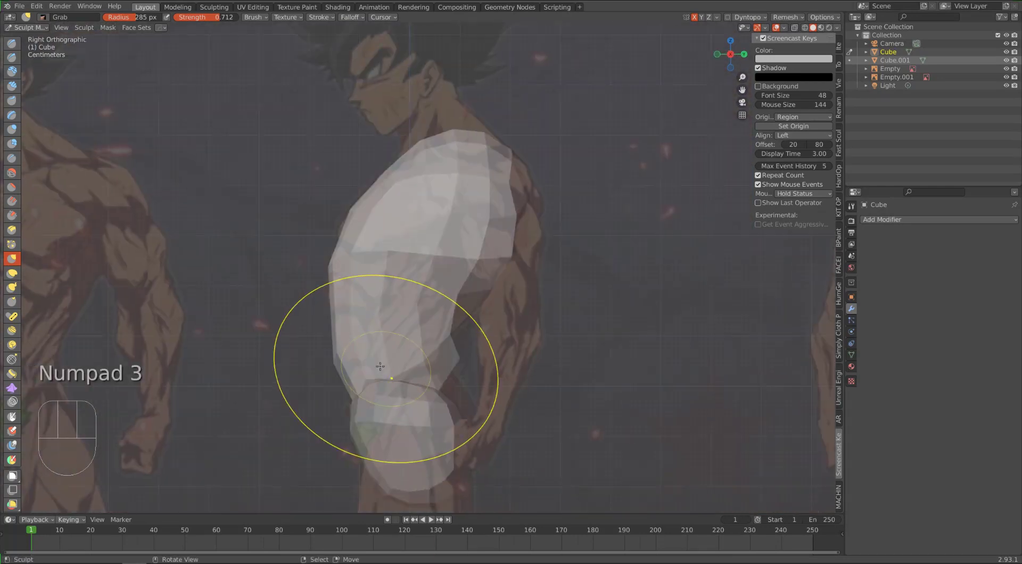
pyautogui.moveTo(463, 341)
pyautogui.mouseDown()
pyautogui.moveTo(453, 339)
pyautogui.moveTo(435, 375)
pyautogui.moveTo(436, 394)
pyautogui.moveTo(445, 381)
pyautogui.mouseUp()
pyautogui.moveTo(454, 364); pyautogui.dragTo(441, 363)
pyautogui.moveTo(448, 354); pyautogui.dragTo(439, 352)
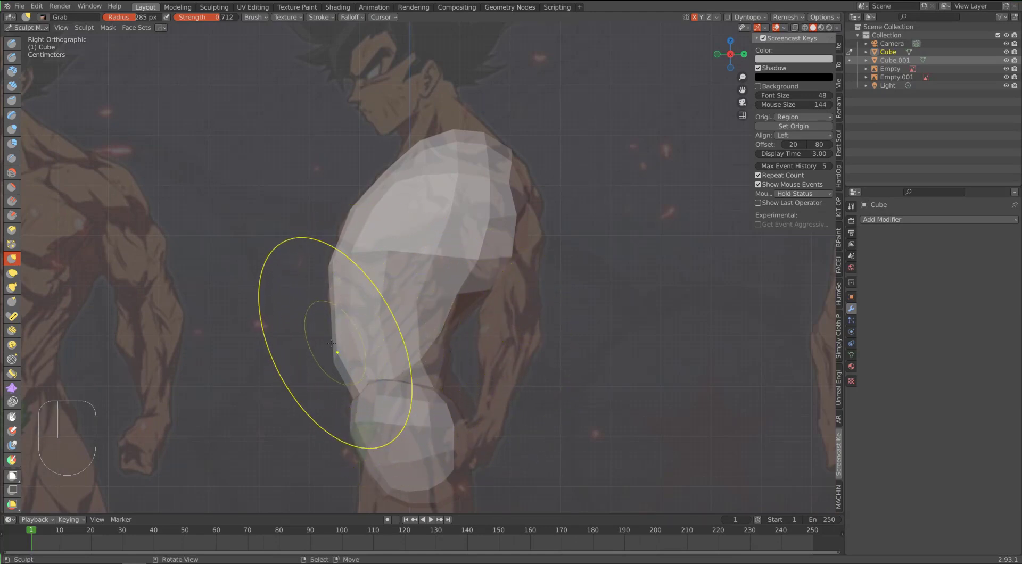
pyautogui.moveTo(333, 347); pyautogui.dragTo(339, 348)
pyautogui.moveTo(335, 345); pyautogui.dragTo(341, 338)
pyautogui.moveTo(331, 266); pyautogui.dragTo(339, 266)
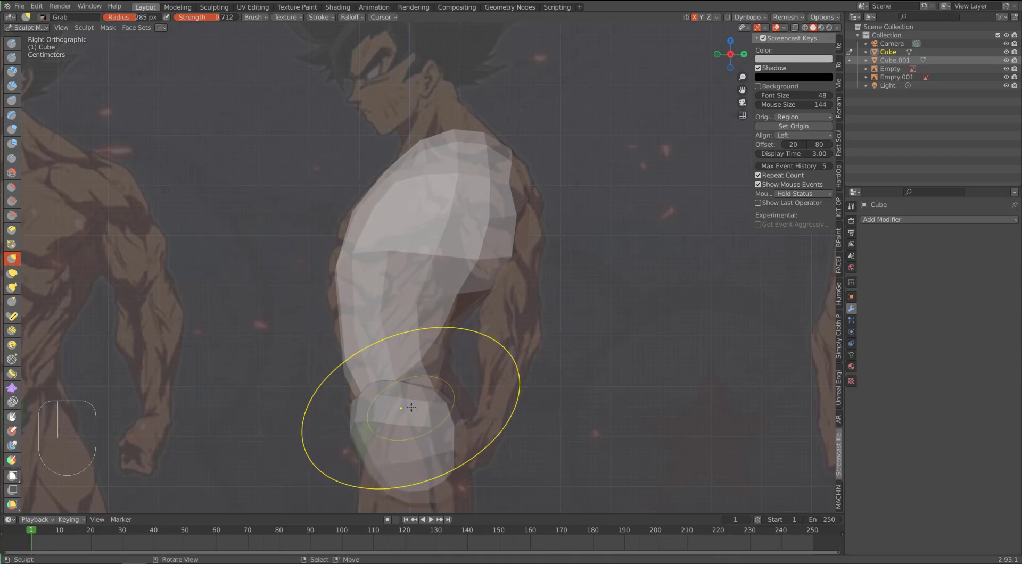
# Switch sculpting to the hip block and grab its upper rear and lower end upward into a rounder side profile
pyautogui.press('d')
pyautogui.moveTo(441, 411)
pyautogui.mouseDown()
pyautogui.moveTo(452, 408)
pyautogui.moveTo(419, 372)
pyautogui.mouseUp()
pyautogui.moveTo(435, 386); pyautogui.dragTo(438, 379)
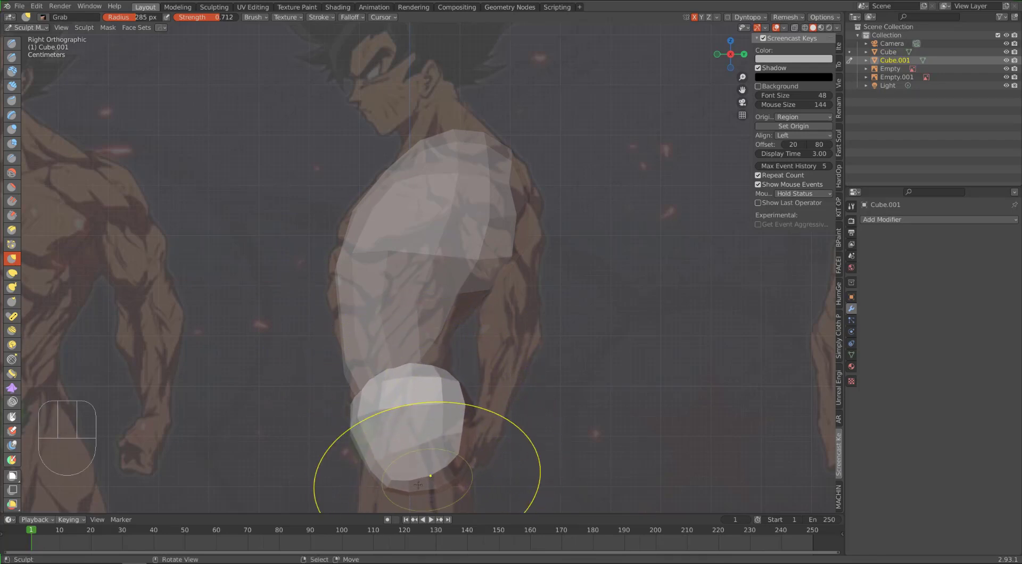
pyautogui.moveTo(387, 473); pyautogui.dragTo(388, 469)
pyautogui.moveTo(376, 467); pyautogui.dragTo(380, 458)
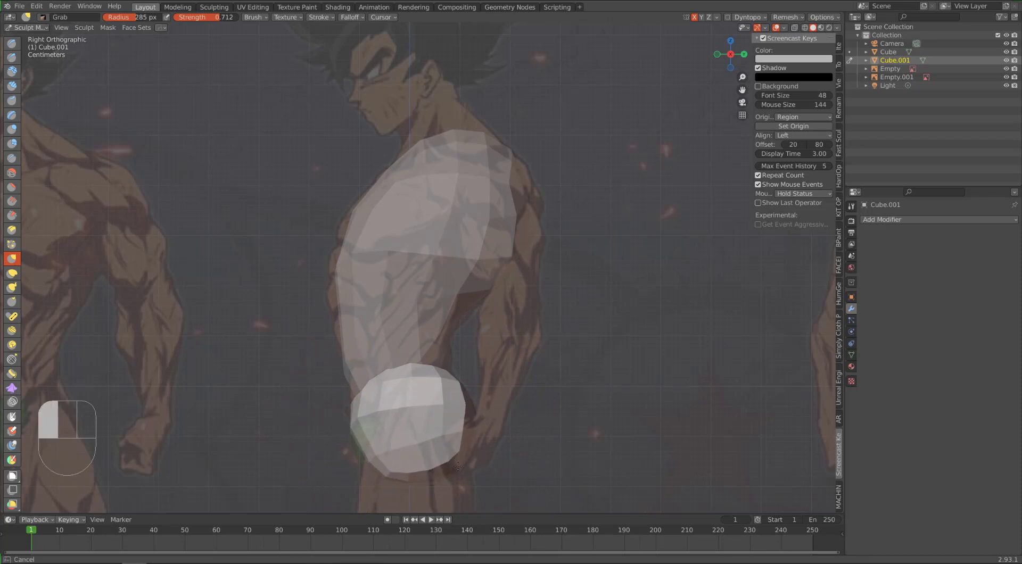
# Check the hips at an angle, switch sculpting to the torso and grab its lower front and belly forward in the side view
pyautogui.keyDown('alt'); pyautogui.moveTo(343, 327); pyautogui.dragTo(349, 372, button='middle'); pyautogui.keyUp('alt')
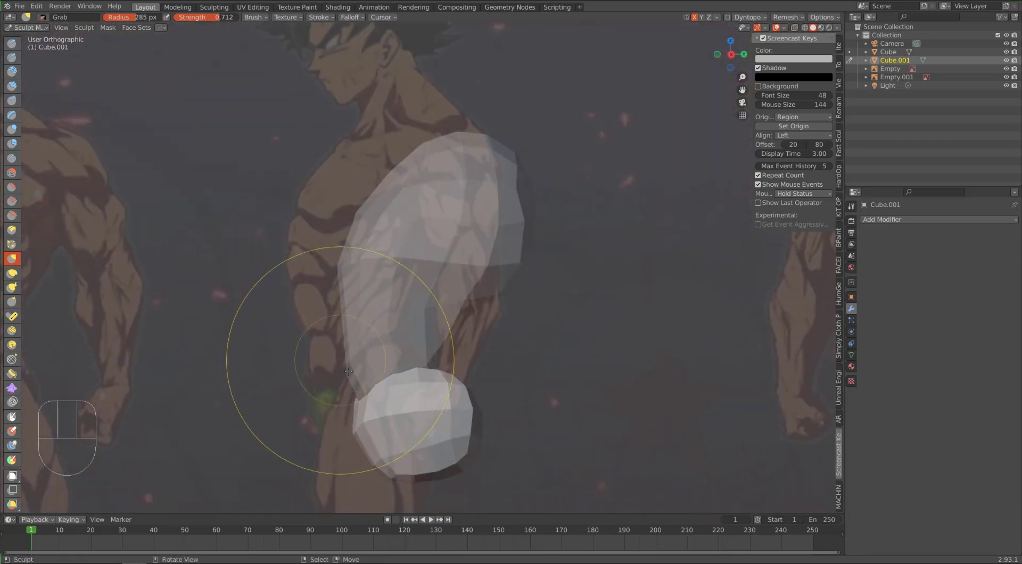
pyautogui.press('KP_3')
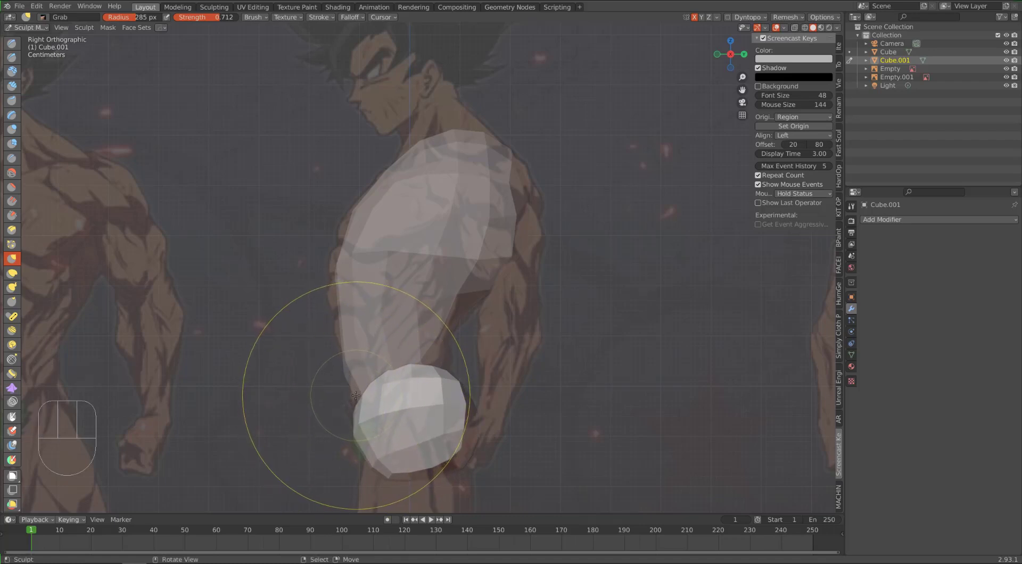
pyautogui.press('d')
pyautogui.moveTo(359, 380); pyautogui.dragTo(342, 376)
pyautogui.moveTo(358, 253); pyautogui.dragTo(335, 277)
pyautogui.moveTo(333, 364); pyautogui.dragTo(387, 370, button='middle')
# Switch sculpting back to the hips and reshape their front and lower end against the front and side references
pyautogui.press('KP_1')
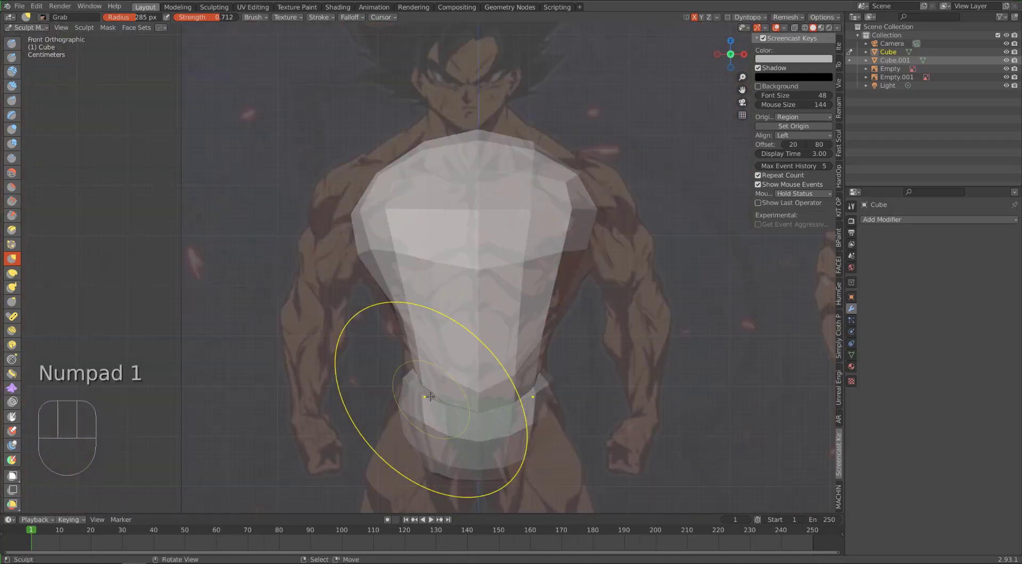
pyautogui.moveTo(507, 440); pyautogui.dragTo(508, 442)
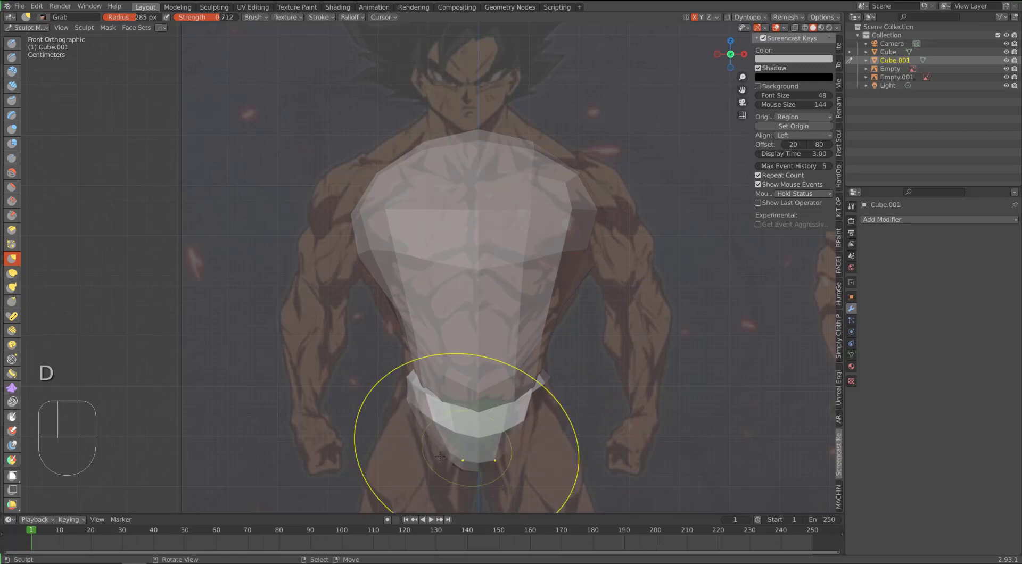
pyautogui.keyDown('alt'); pyautogui.moveTo(513, 460); pyautogui.dragTo(368, 426, button='middle'); pyautogui.keyUp('alt')
pyautogui.press('KP_3')
pyautogui.moveTo(395, 429)
pyautogui.mouseDown()
pyautogui.moveTo(413, 445)
pyautogui.moveTo(380, 469)
pyautogui.moveTo(361, 405)
pyautogui.mouseUp()
pyautogui.moveTo(344, 373)
pyautogui.keyDown('alt'); pyautogui.mouseDown(button='middle')
pyautogui.moveTo(413, 379)
pyautogui.moveTo(403, 397)
pyautogui.moveTo(420, 402)
pyautogui.mouseUp(button='middle'); pyautogui.keyUp('alt')
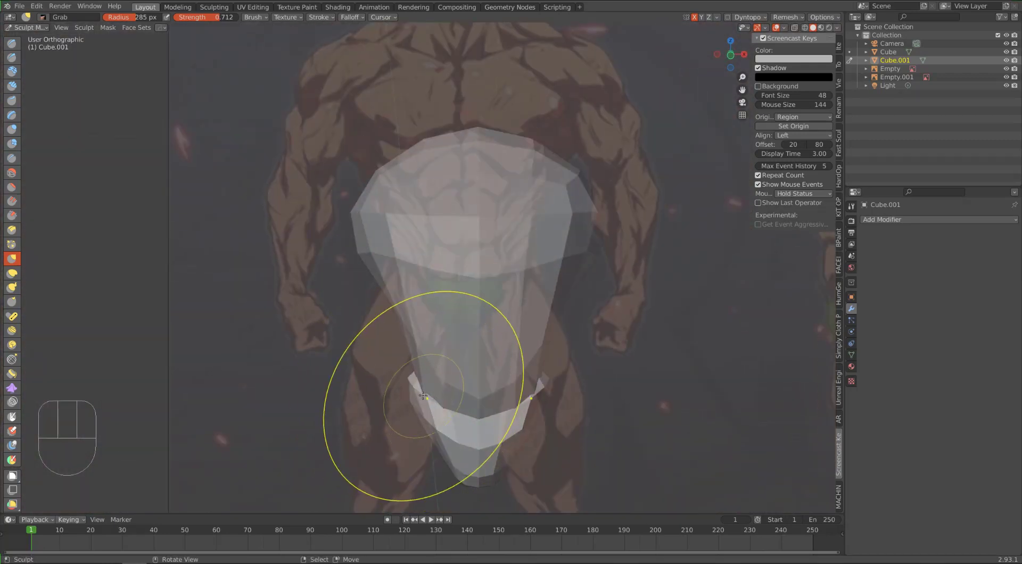
# Grab the torso's lower side outward in the front view, and return to the hip block to adjust its upper sides
pyautogui.press('KP_1')
pyautogui.press('d')
pyautogui.moveTo(504, 396)
pyautogui.mouseDown()
pyautogui.moveTo(500, 408)
pyautogui.moveTo(536, 406)
pyautogui.mouseUp()
pyautogui.press('d')
pyautogui.click(537, 407)
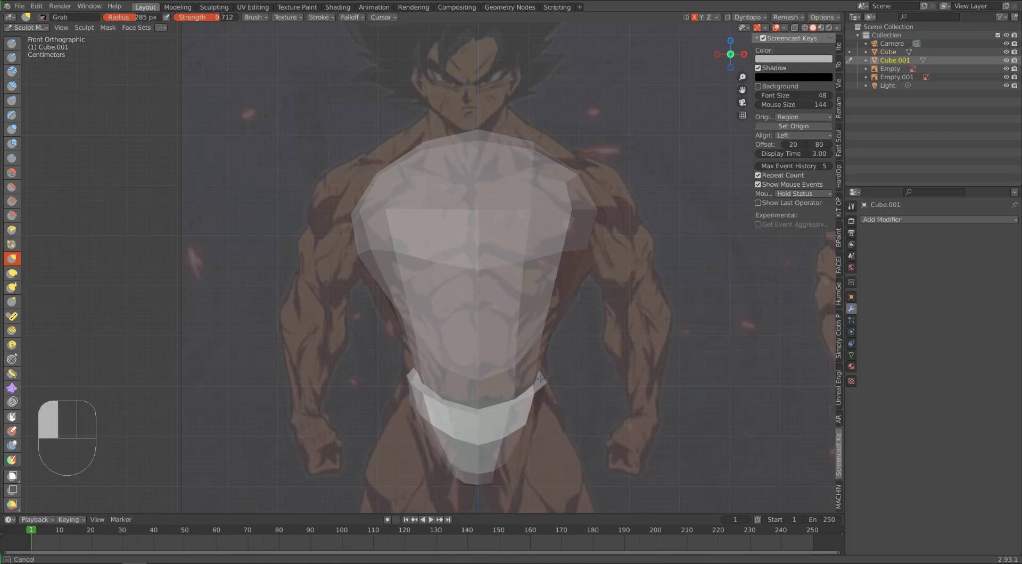
pyautogui.keyDown('alt'); pyautogui.moveTo(535, 407); pyautogui.dragTo(296, 411, button='middle'); pyautogui.keyUp('alt')
pyautogui.moveTo(296, 411); pyautogui.dragTo(299, 408)
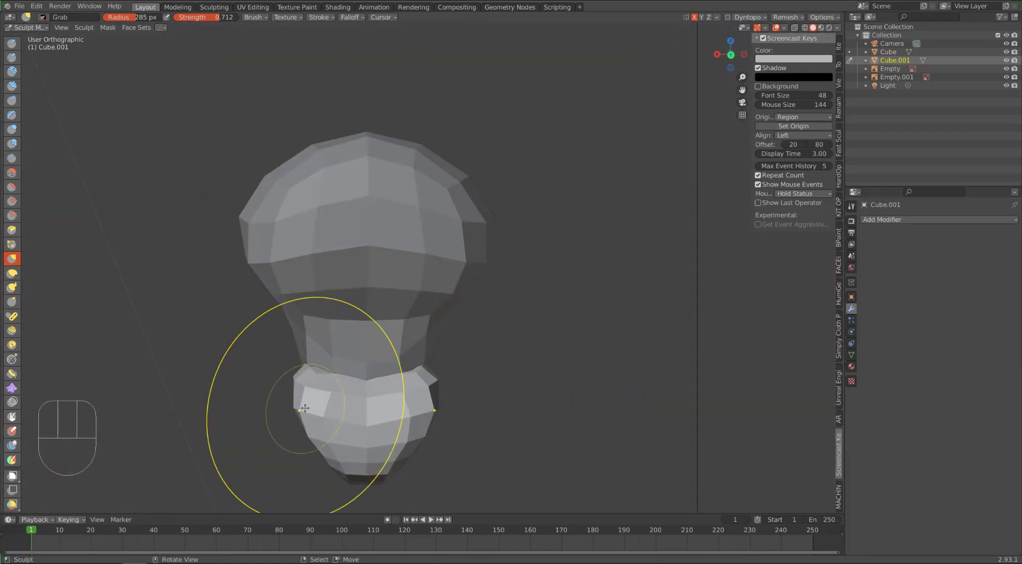
# Reduce the Grab brush radius to 193 px and refine the hip block's sides and upper edge around the waist
pyautogui.press('f')
pyautogui.click(316, 457)
pyautogui.moveTo(315, 457); pyautogui.dragTo(299, 408)
pyautogui.keyDown('alt'); pyautogui.moveTo(273, 376); pyautogui.dragTo(367, 386, button='middle'); pyautogui.keyUp('alt')
pyautogui.moveTo(367, 389); pyautogui.dragTo(359, 397)
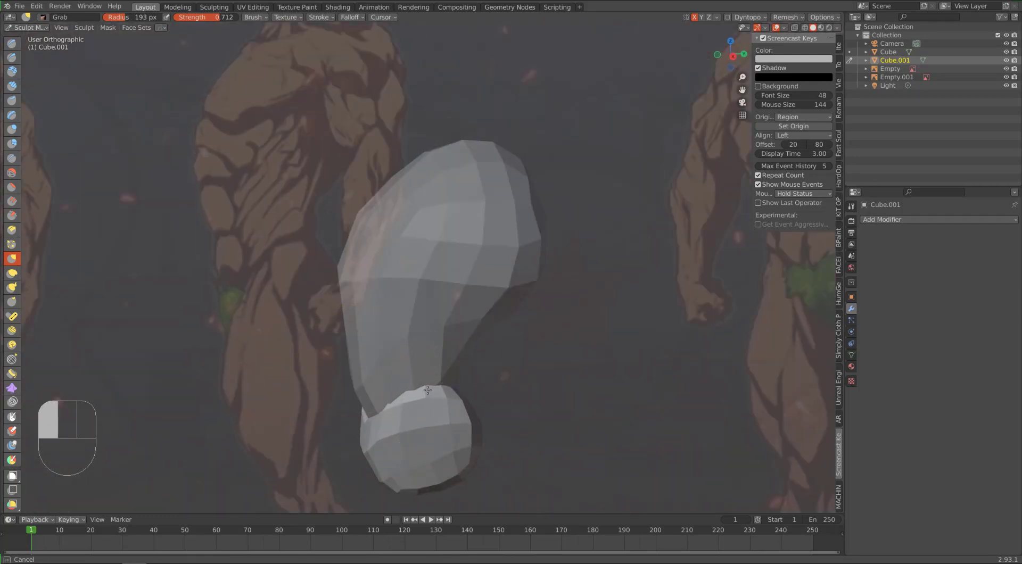
pyautogui.keyDown('alt'); pyautogui.moveTo(359, 396); pyautogui.dragTo(537, 399, button='middle'); pyautogui.keyUp('alt')
pyautogui.moveTo(537, 399); pyautogui.dragTo(545, 401)
pyautogui.keyDown('alt'); pyautogui.moveTo(511, 403); pyautogui.dragTo(416, 406, button='middle'); pyautogui.keyUp('alt')
pyautogui.press('KP_1')
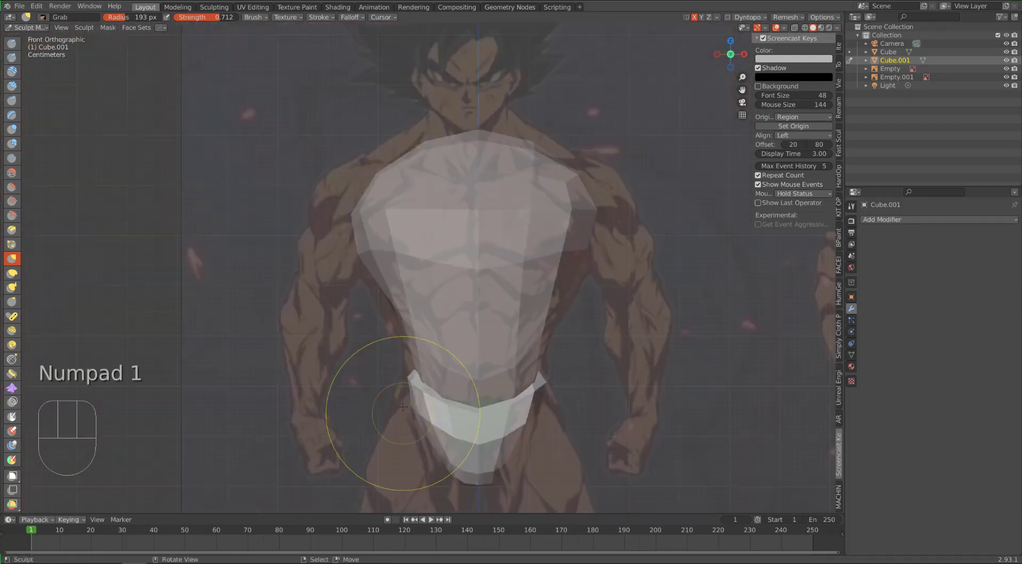
# Grab the hip block's lower end slightly upward in the front view to tighten the crotch, and return to Object Mode
pyautogui.press('space')
pyautogui.hotkey('alt', 'space')
pyautogui.press('space')
pyautogui.keyDown('alt'); pyautogui.moveTo(426, 443); pyautogui.dragTo(380, 401, button='middle'); pyautogui.keyUp('alt')
pyautogui.press('KP_1')
pyautogui.moveTo(479, 386); pyautogui.dragTo(471, 379)
pyautogui.moveTo(490, 363)
pyautogui.mouseDown()
pyautogui.moveTo(485, 352)
pyautogui.moveTo(470, 370)
pyautogui.mouseUp()
pyautogui.click(471, 367)
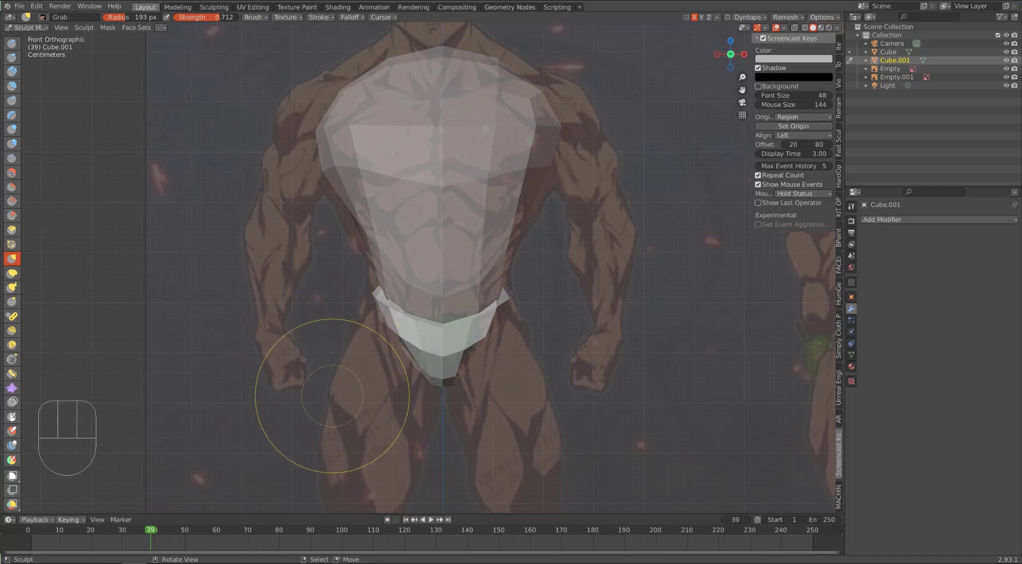
pyautogui.hotkey('ctrl', 'Tab')
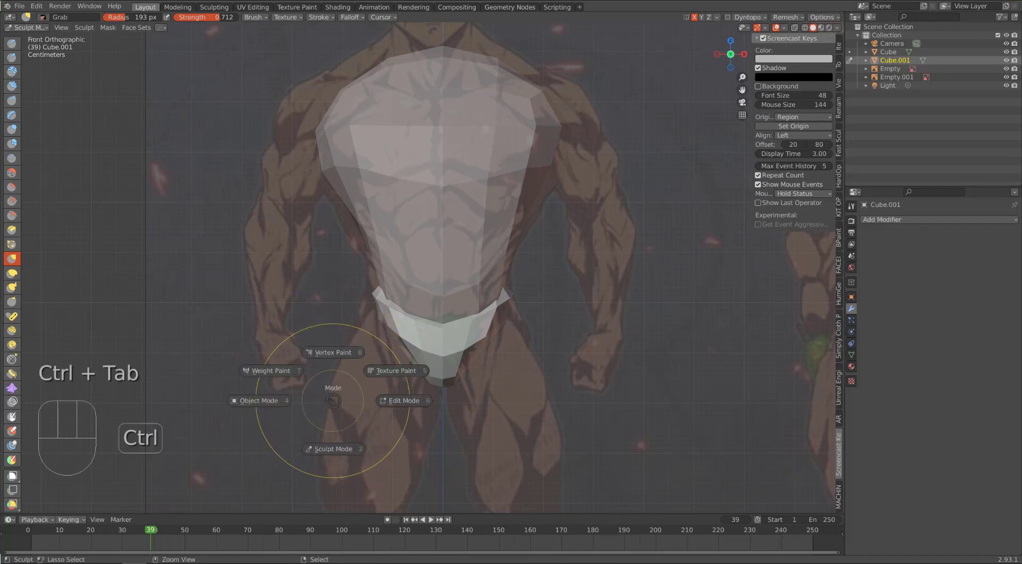
pyautogui.click(271, 403)
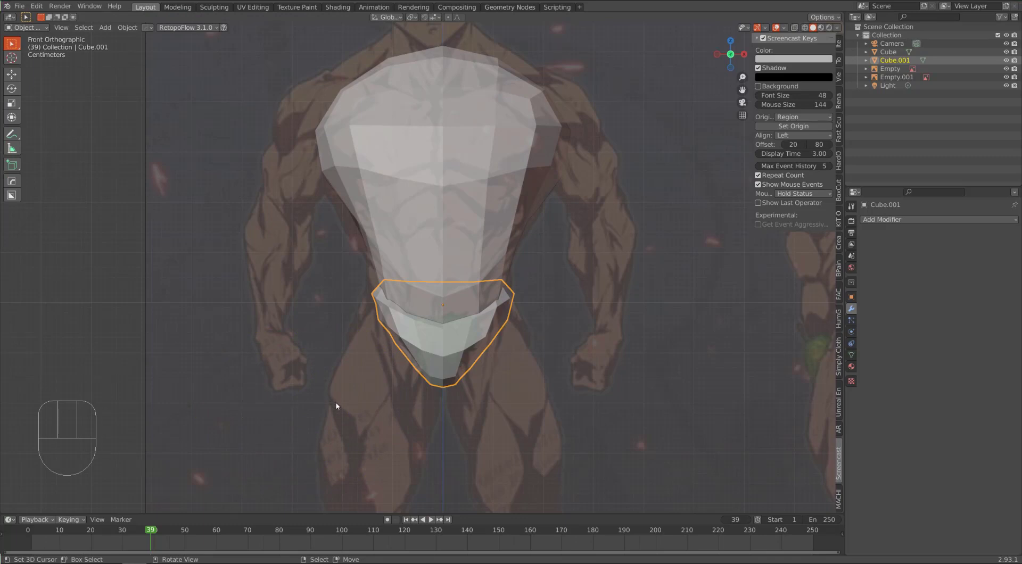
# Add a new cube in the front view, round it with a level 2 Subdivision modifier and apply the modifier
pyautogui.press('alt')
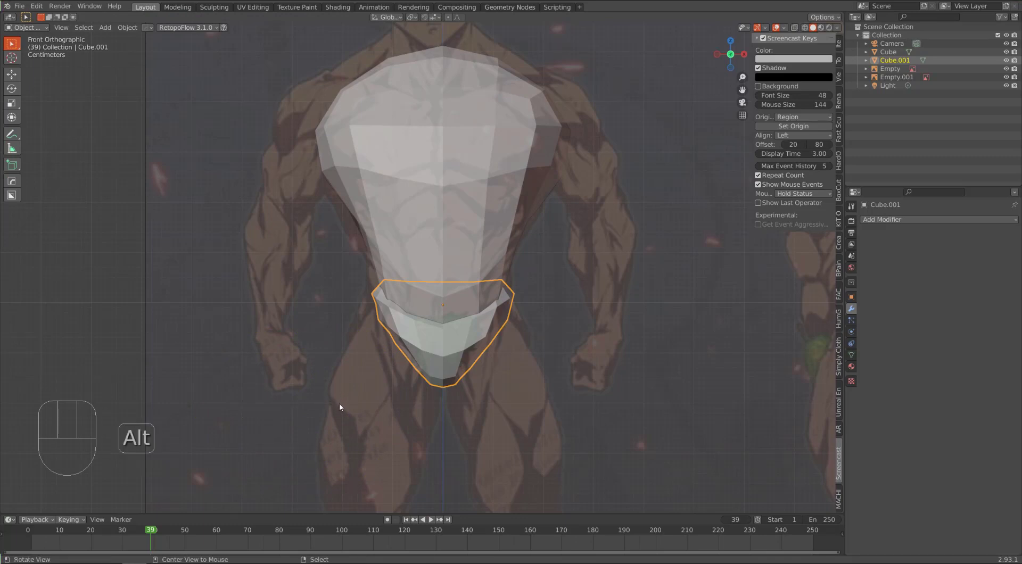
pyautogui.keyDown('ctrl'); pyautogui.keyDown('alt'); pyautogui.moveTo(340, 408); pyautogui.dragTo(368, 460, button='middle'); pyautogui.keyUp('alt'); pyautogui.keyUp('ctrl')
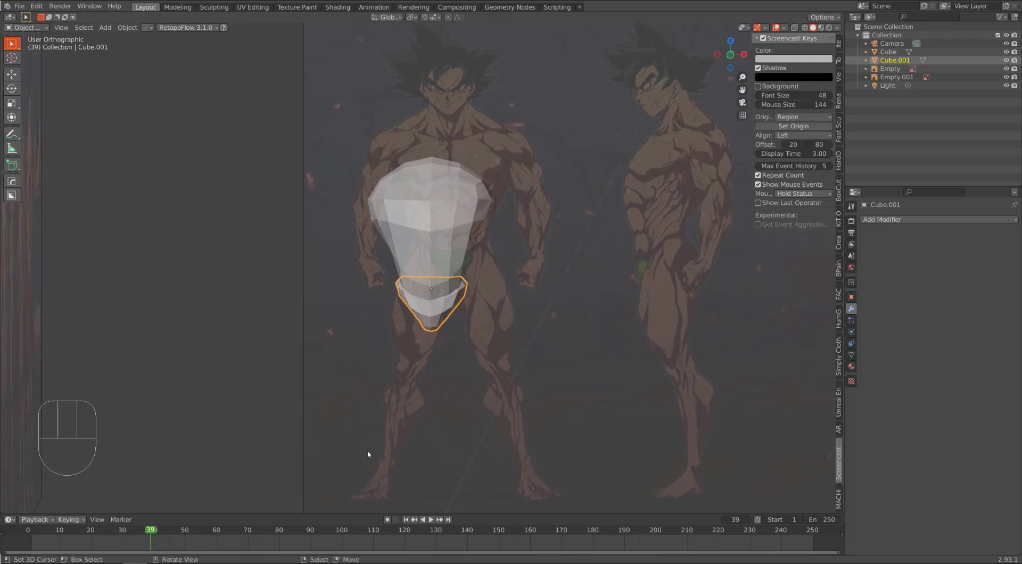
pyautogui.press('KP_1')
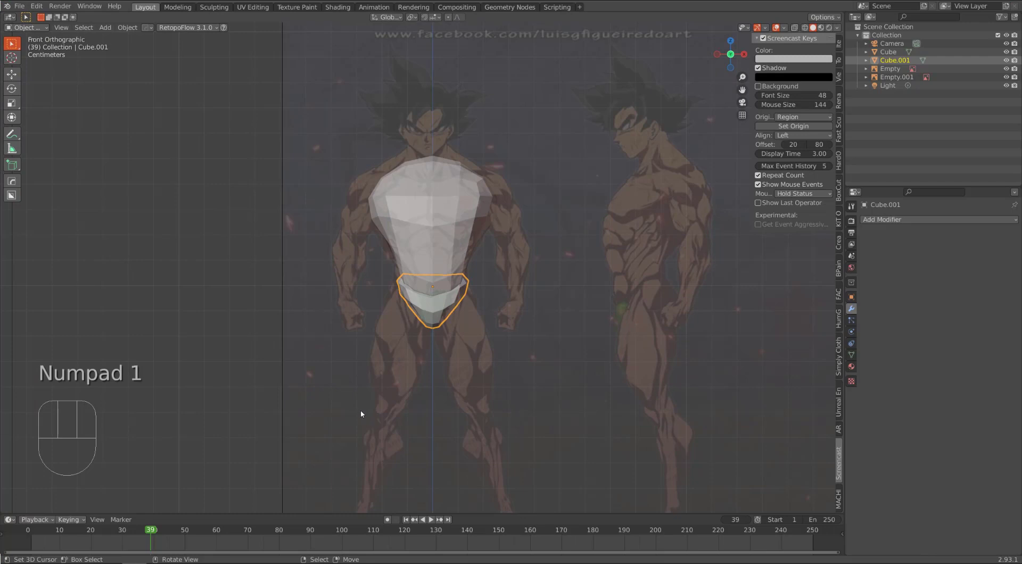
pyautogui.hotkey('shift', 'a')
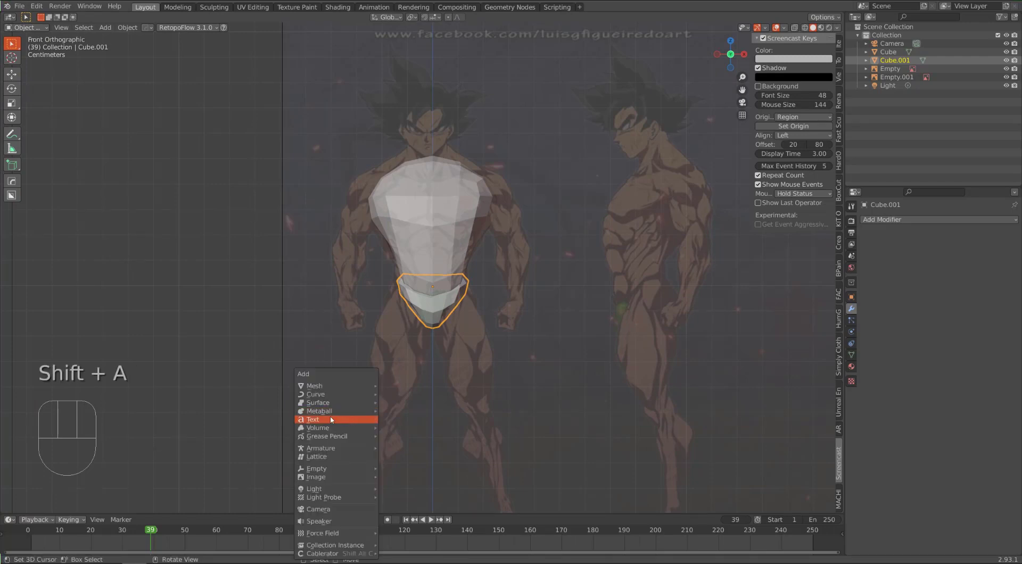
pyautogui.moveTo(322, 387)
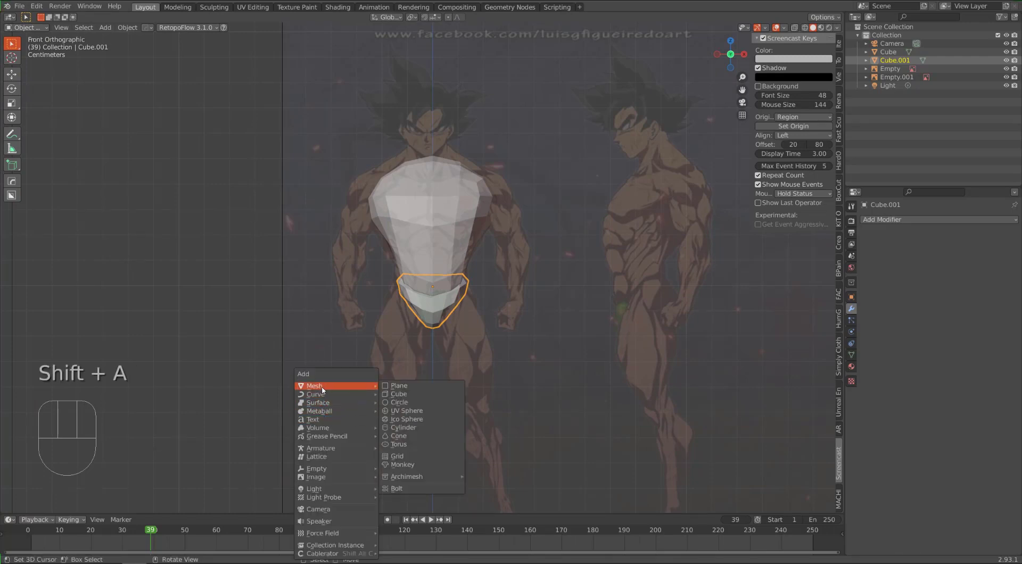
pyautogui.click(391, 397)
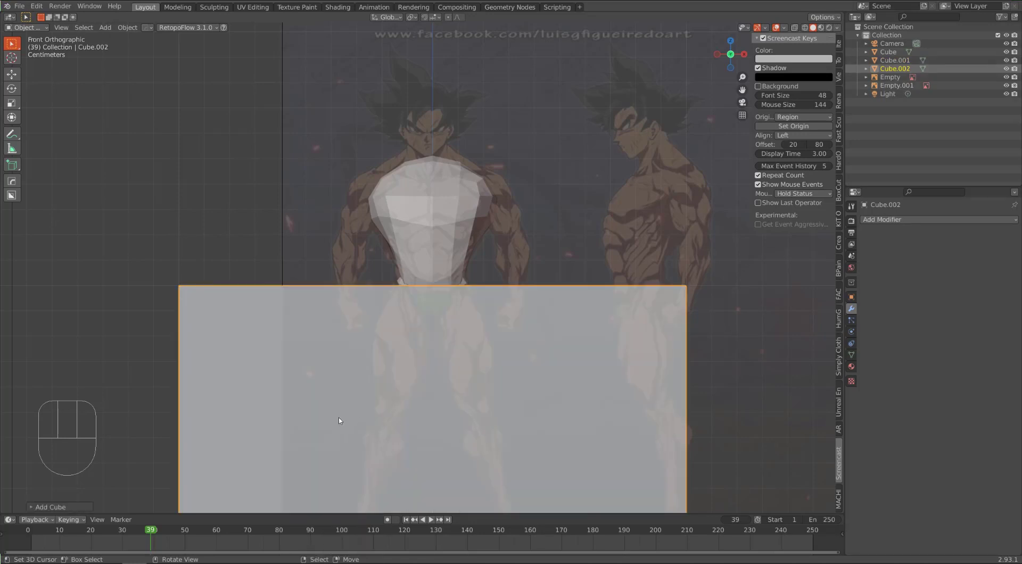
pyautogui.hotkey('ctrl', '2')
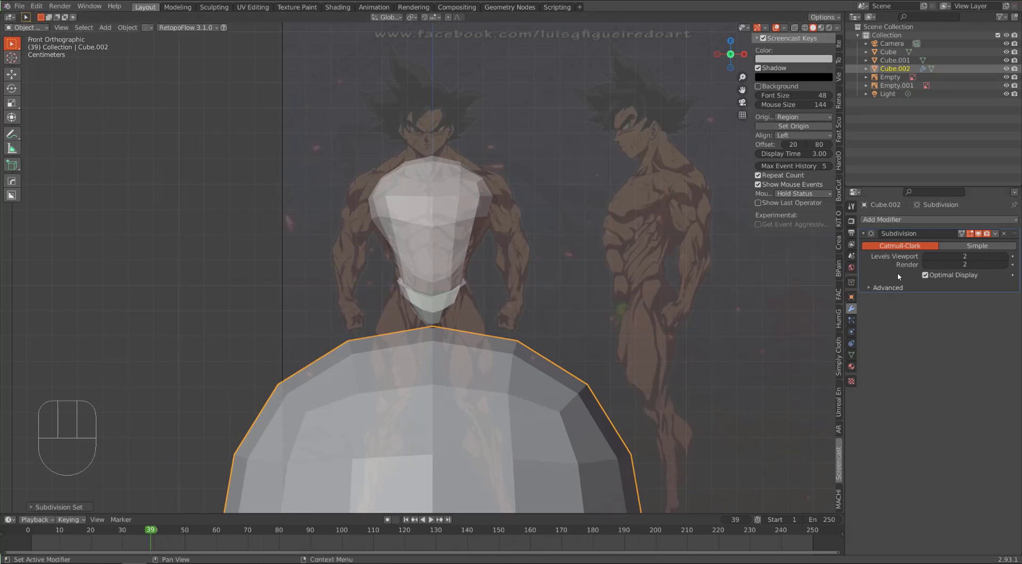
pyautogui.hotkey('ctrl', 'a')
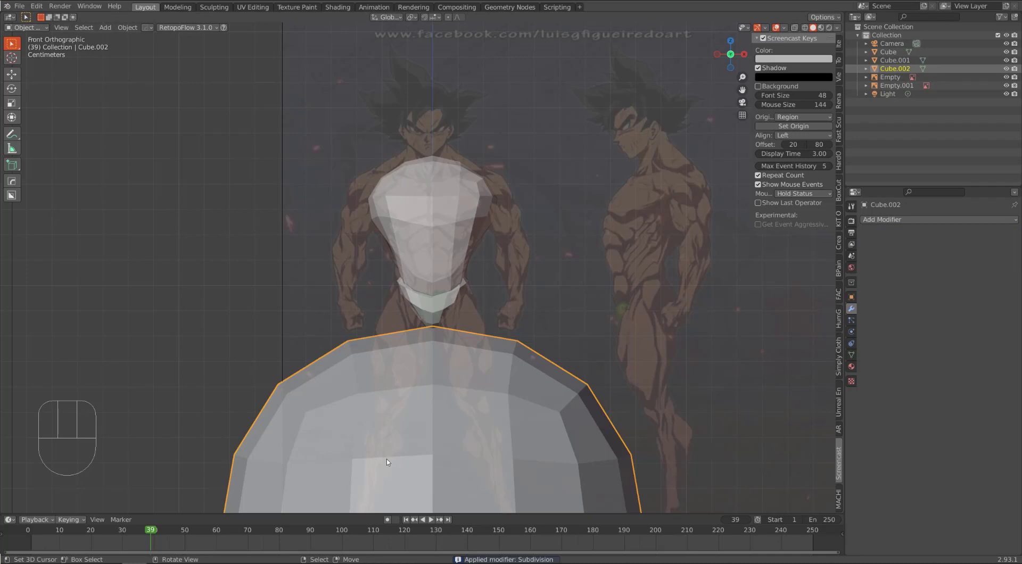
# Move the rounded cube to the shoulder beside the upper torso in the front view and scale it down to shoulder size
pyautogui.press('g')
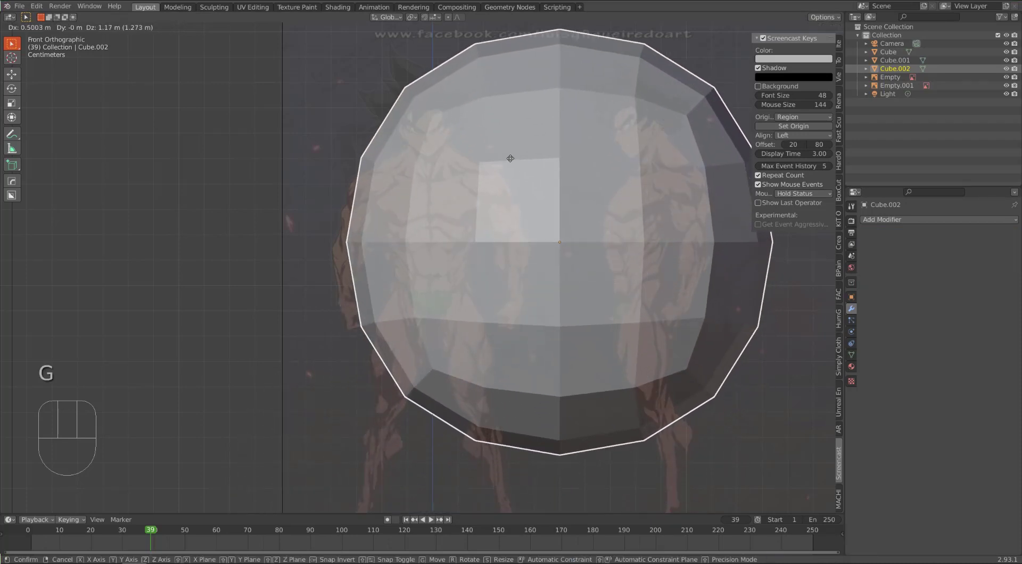
pyautogui.click(485, 186)
pyautogui.press('s')
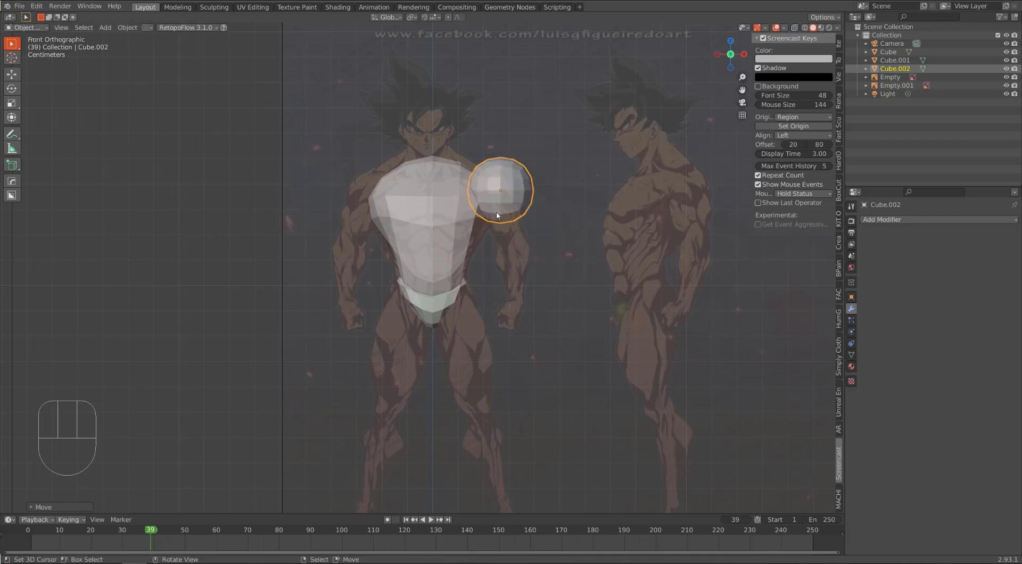
pyautogui.press('s')
pyautogui.click(498, 181)
pyautogui.press('g')
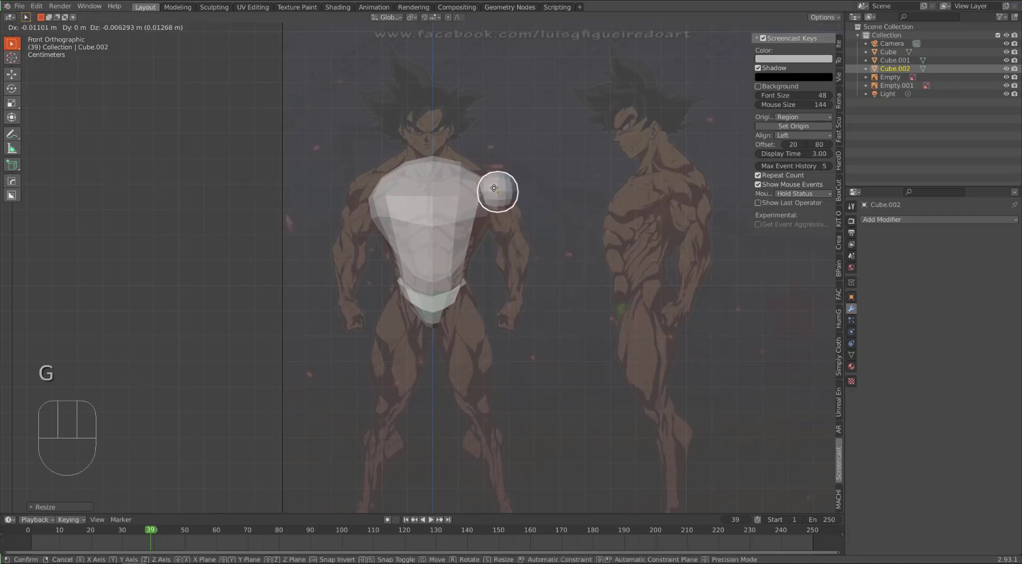
pyautogui.click(488, 192)
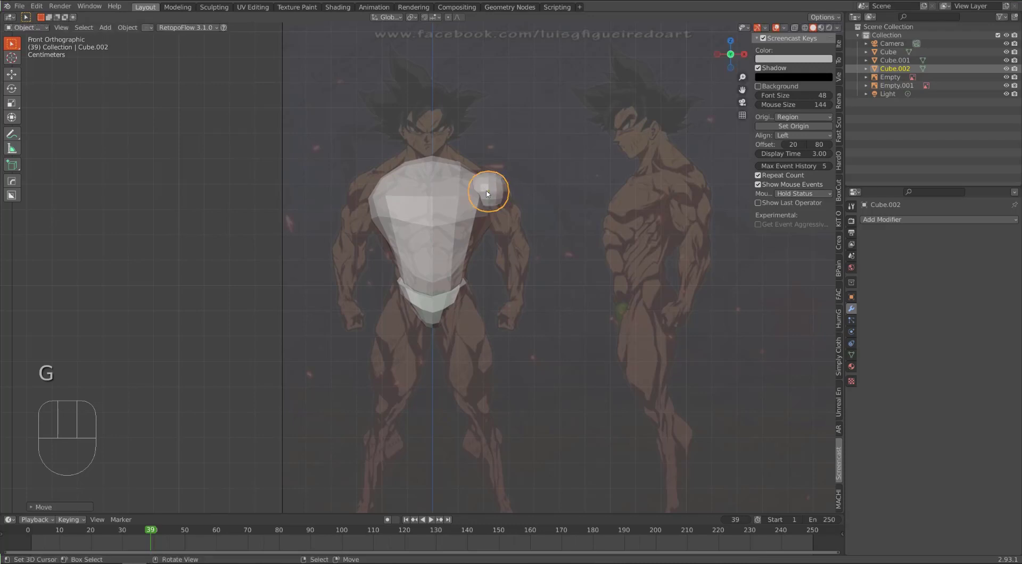
# Move the shoulder sphere back and slightly up in the side view to sit over the reference shoulder
pyautogui.press('KP_3')
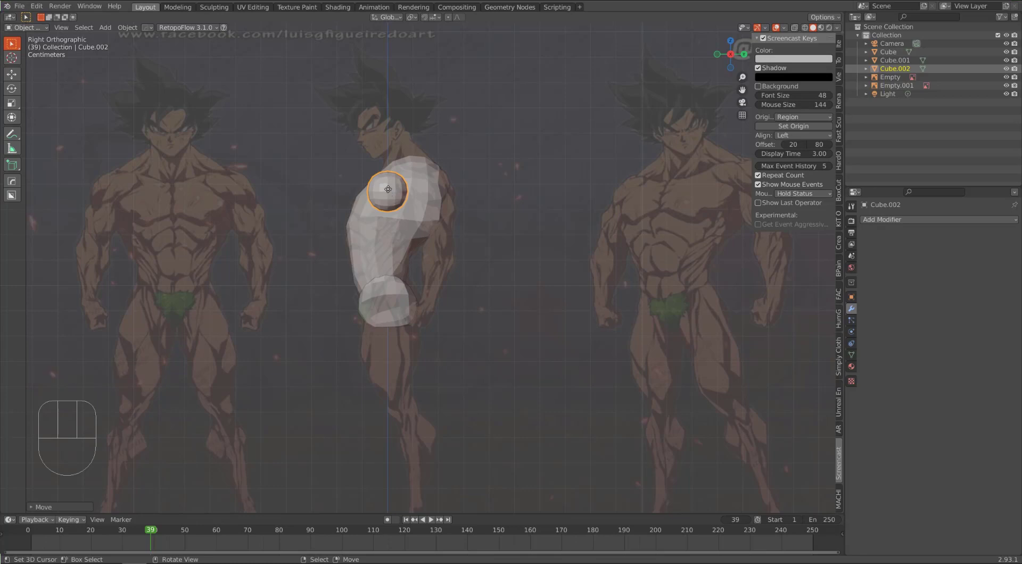
pyautogui.press('g')
pyautogui.click(426, 182)
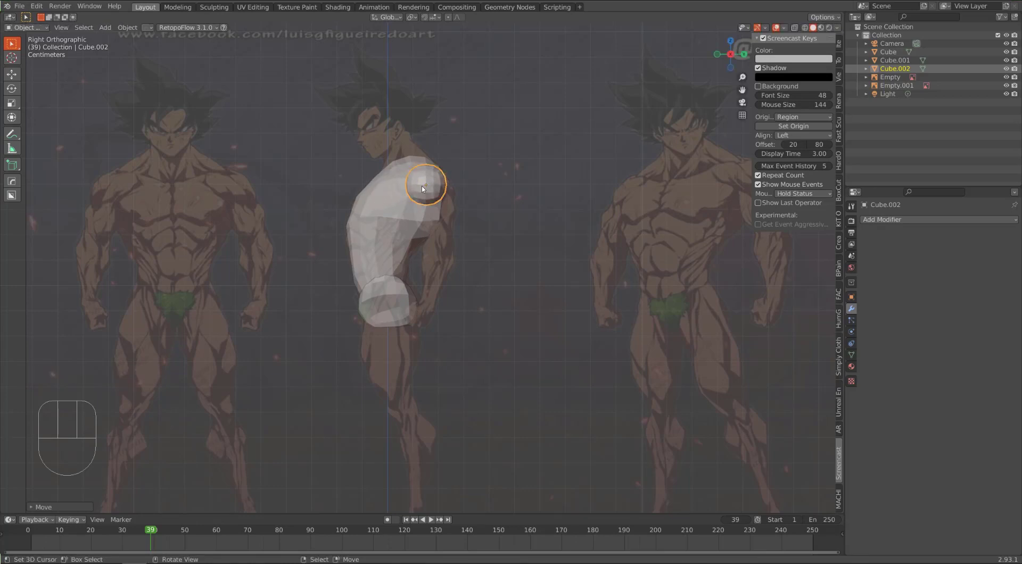
pyautogui.press('g')
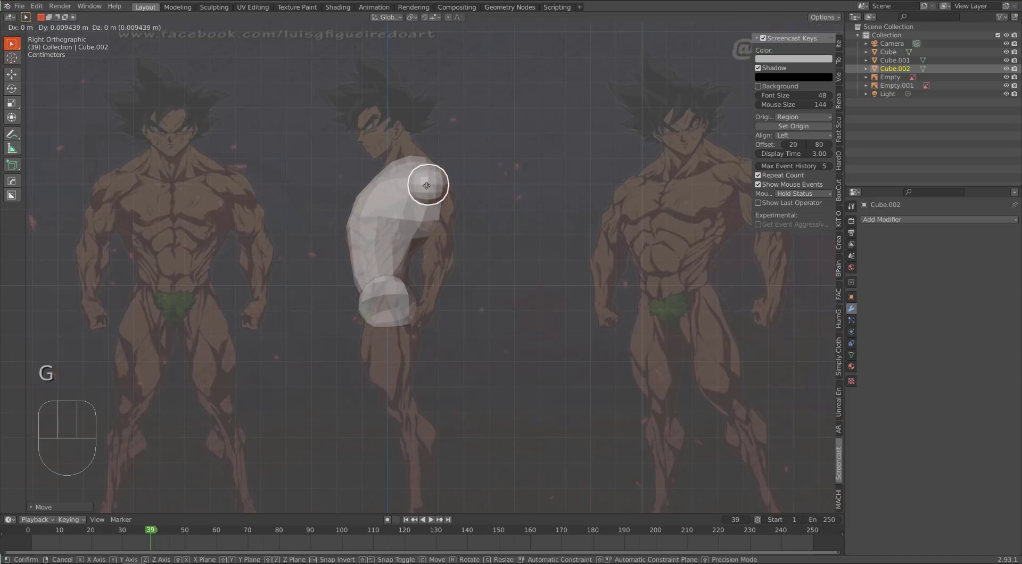
pyautogui.click(428, 191)
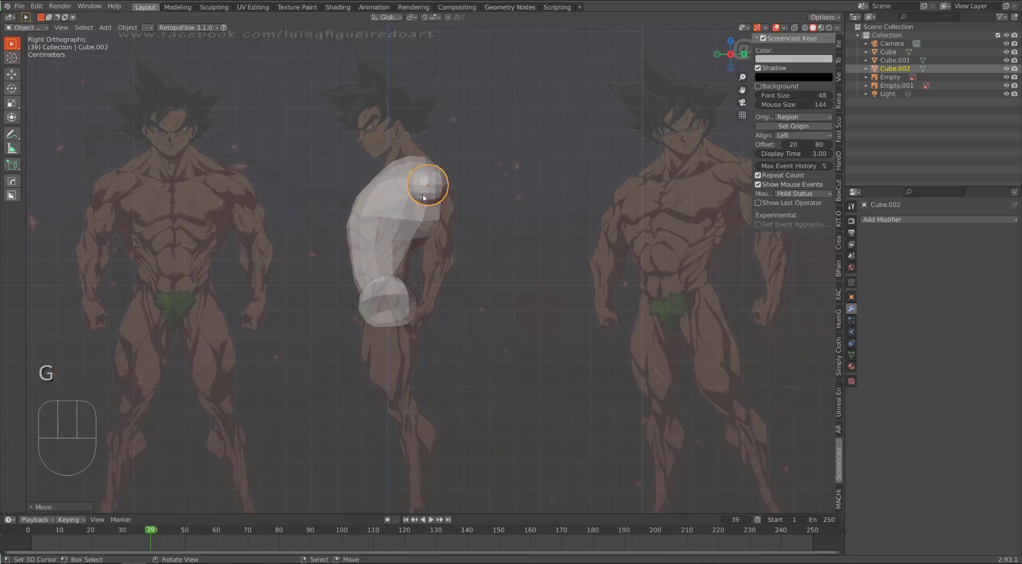
# Select the torso block, replace a trial level 2 subdivision with a level 1 Subdivision modifier and apply it
pyautogui.press('KP_1')
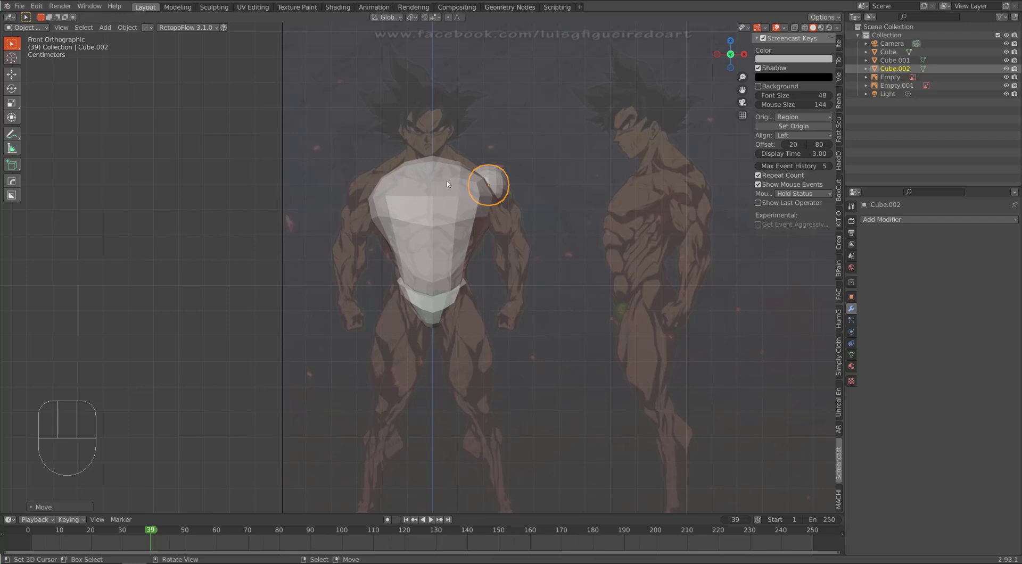
pyautogui.press('alt')
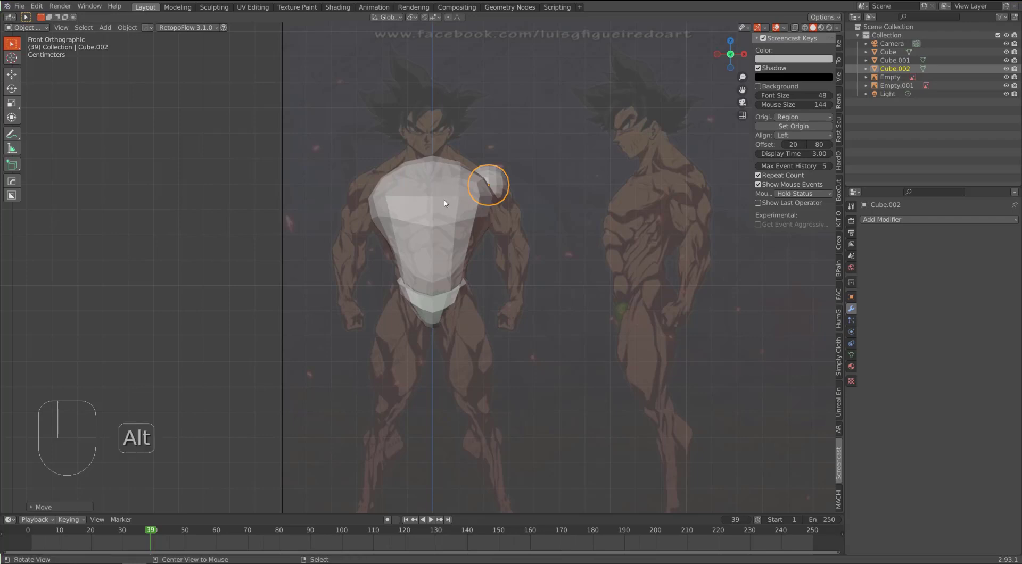
pyautogui.rightClick(447, 203)
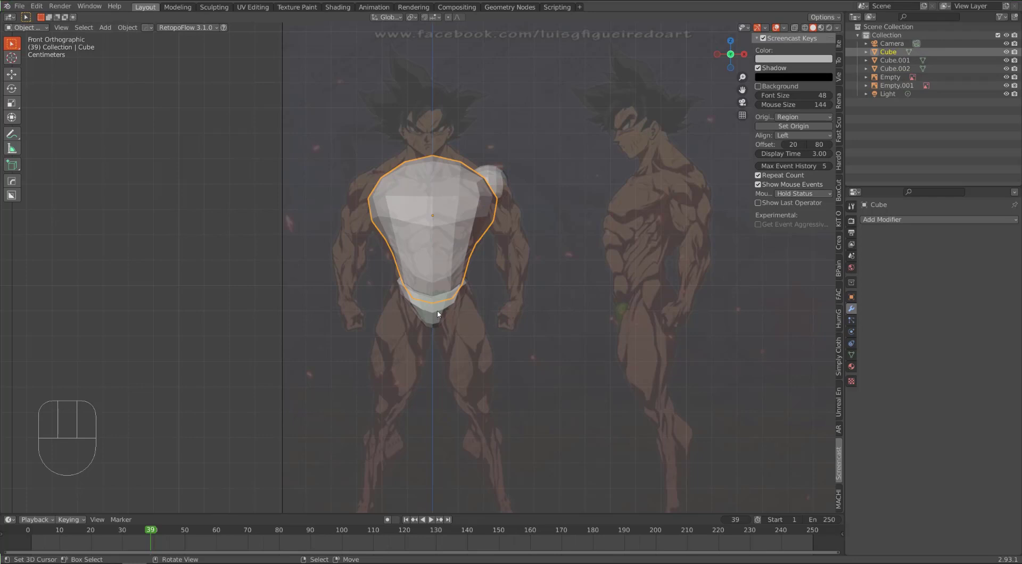
pyautogui.hotkey('ctrl', '2')
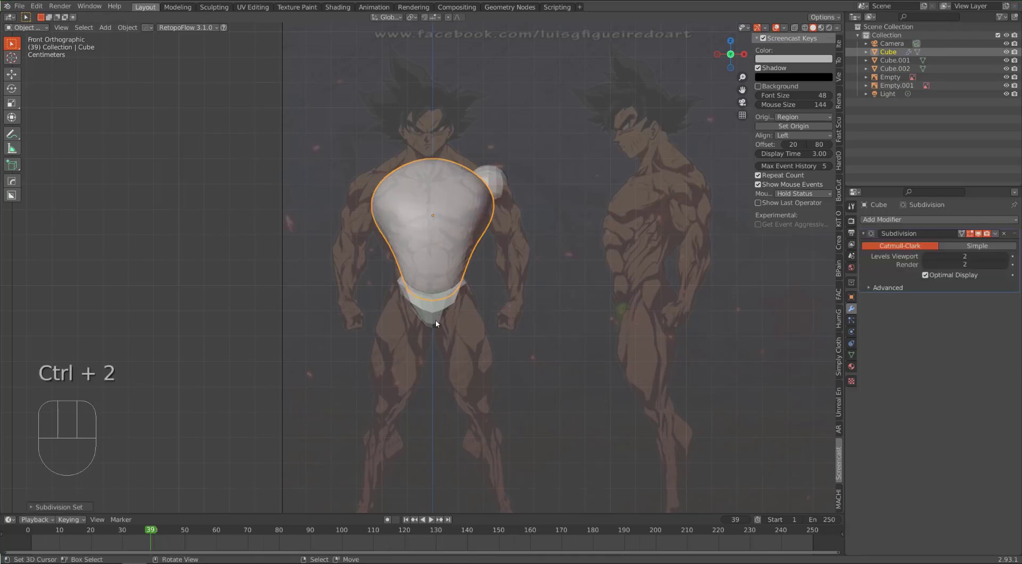
pyautogui.hotkey('ctrl', 'z')
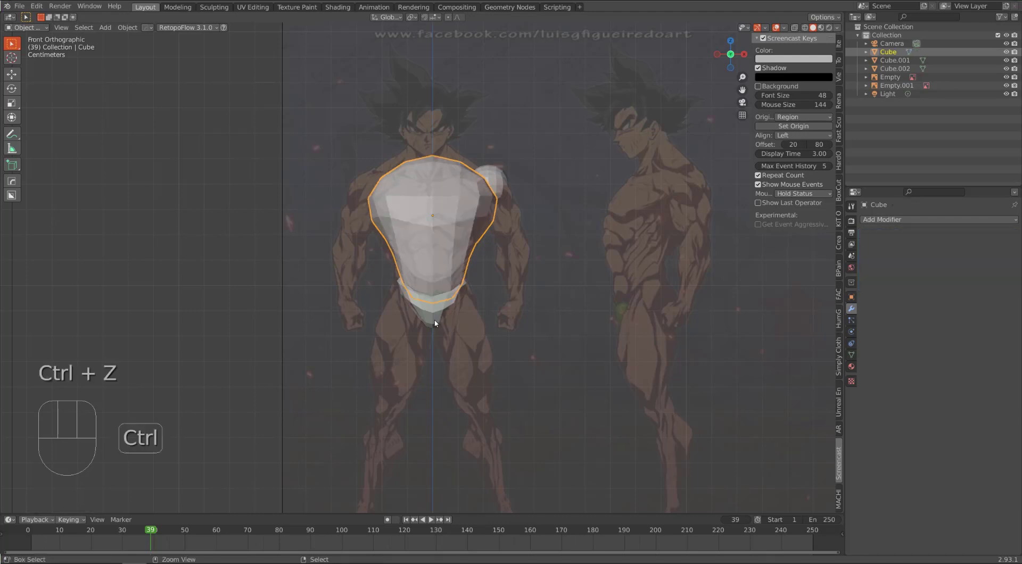
pyautogui.hotkey('ctrl', '1')
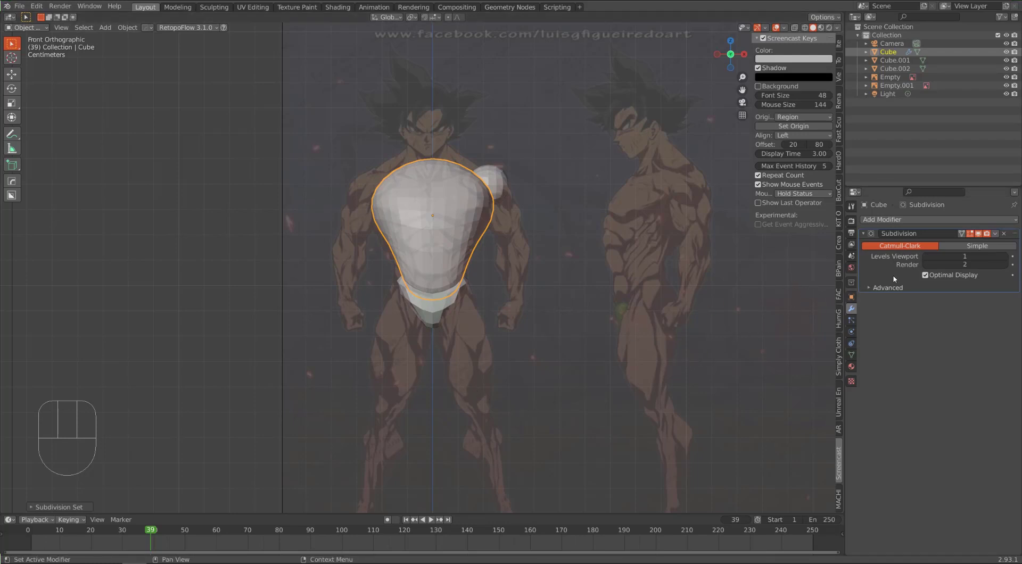
pyautogui.hotkey('ctrl', 'a')
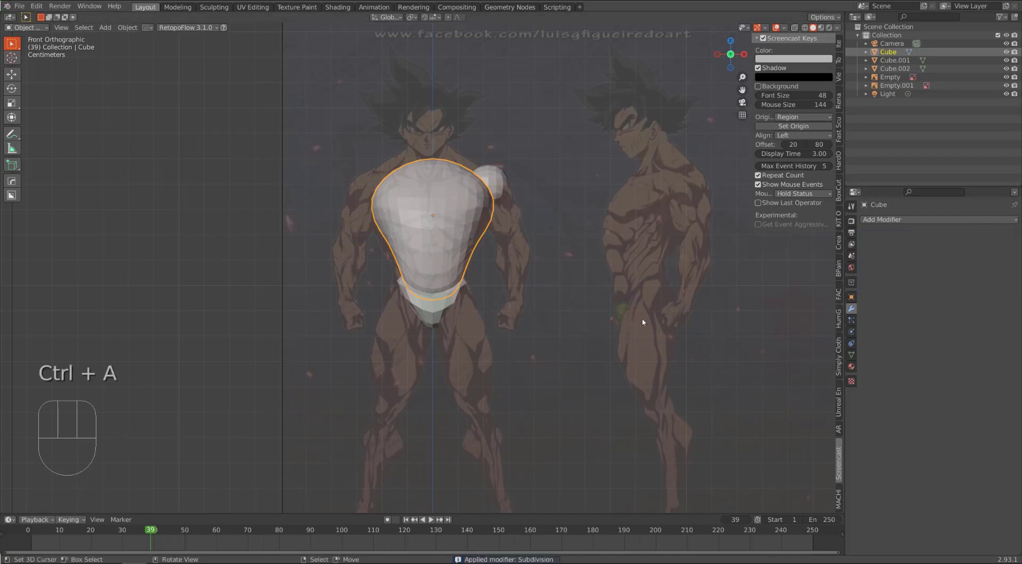
# Select the hip block, undo its accidental move, and smooth it with an applied level 1 Subdivision modifier
pyautogui.click(441, 314)
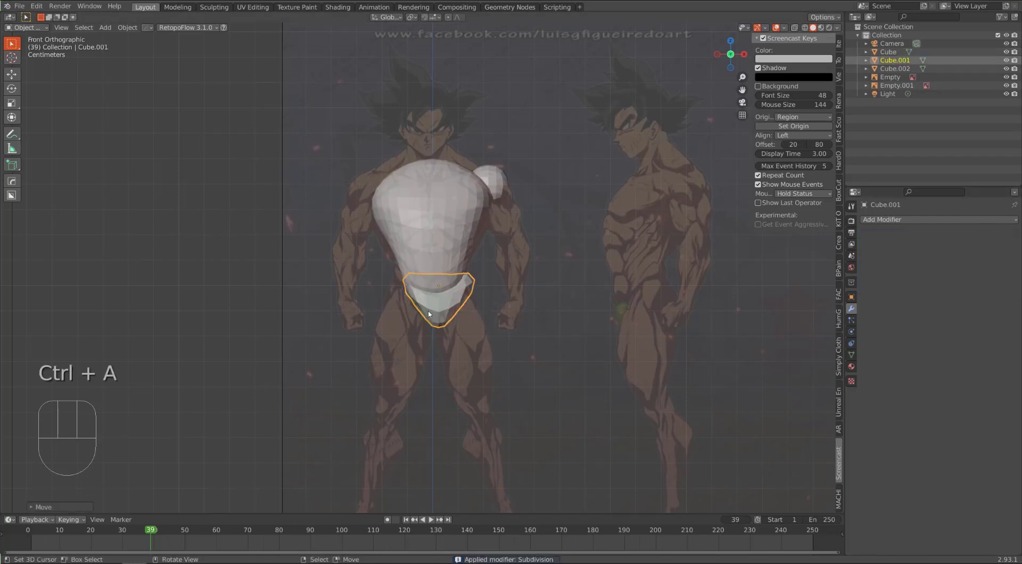
pyautogui.hotkey('ctrl', 'z')
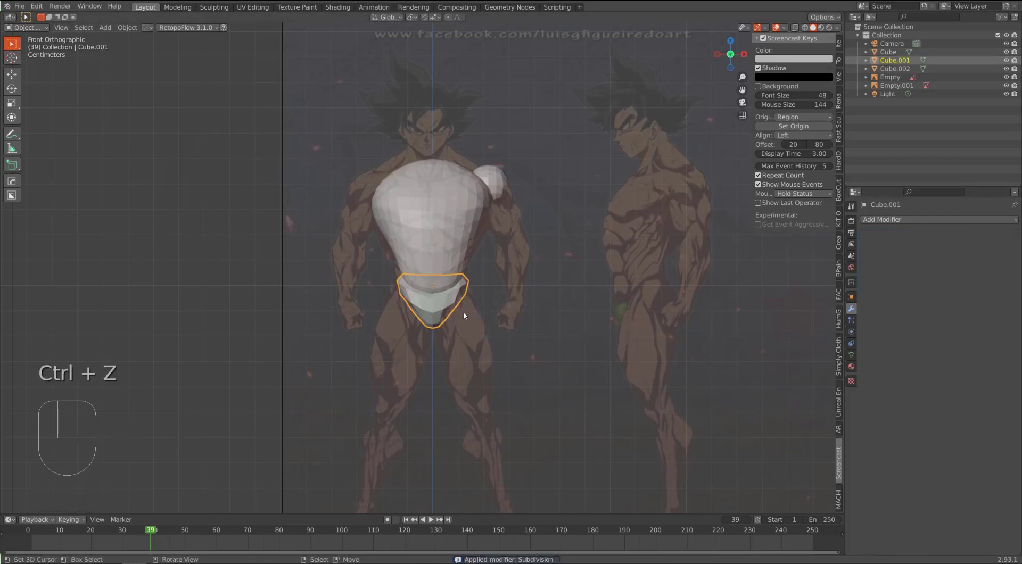
pyautogui.hotkey('ctrl', '1')
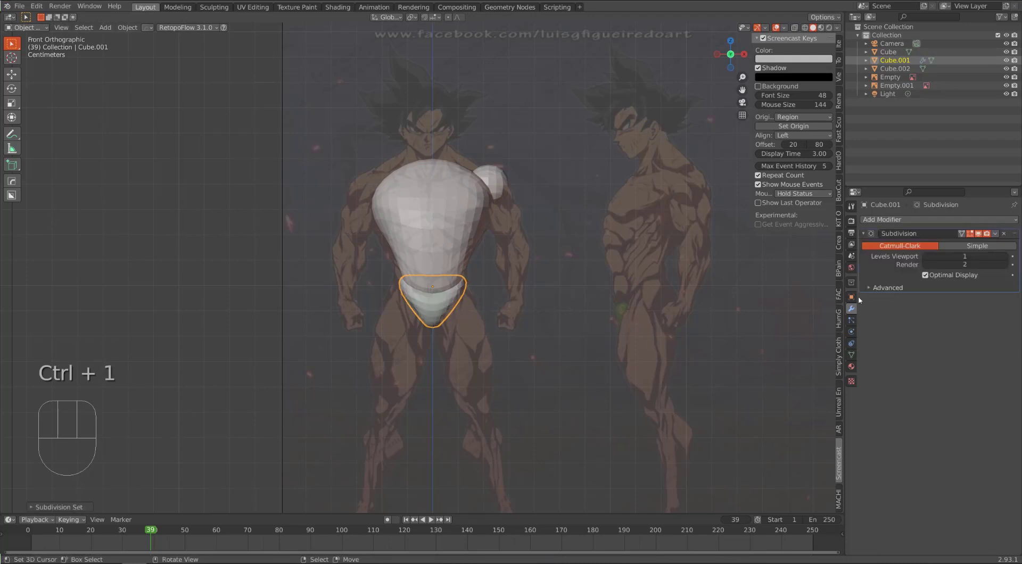
pyautogui.hotkey('ctrl', 'a')
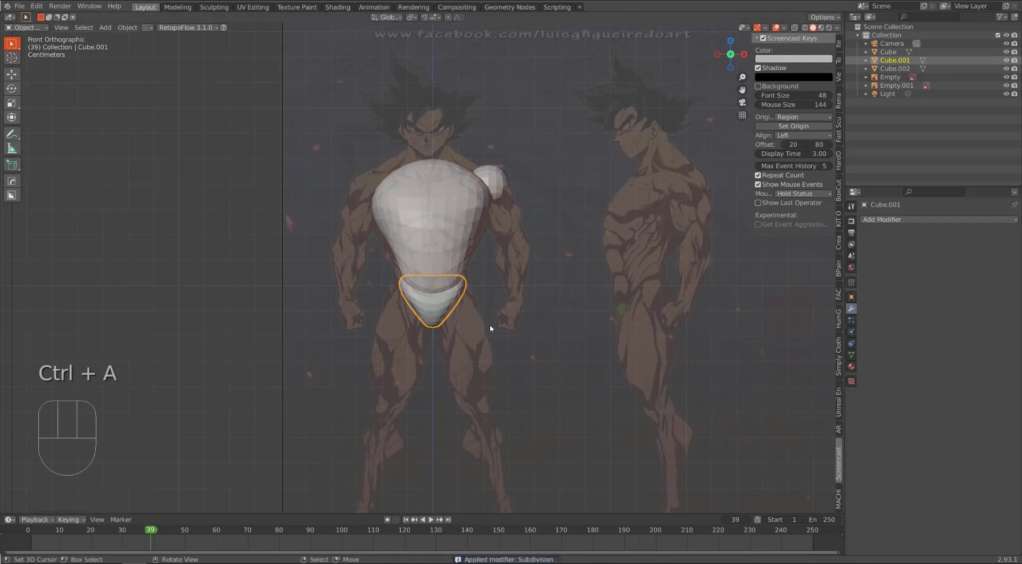
# Select the shoulder sphere and add a Mirror modifier on the X axis with the torso block, Cube, as mirror object
pyautogui.rightClick(505, 178)
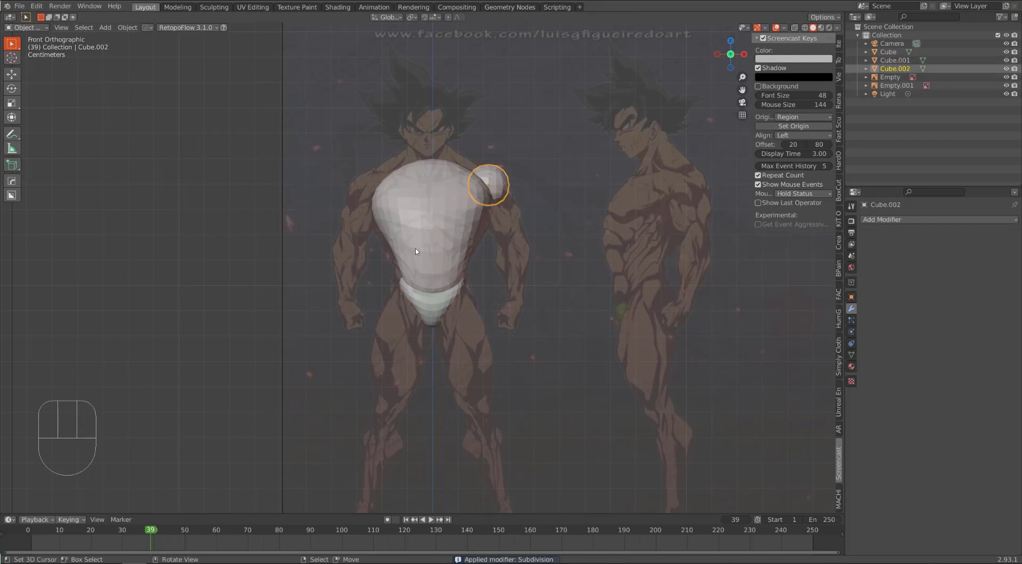
pyautogui.click(879, 220)
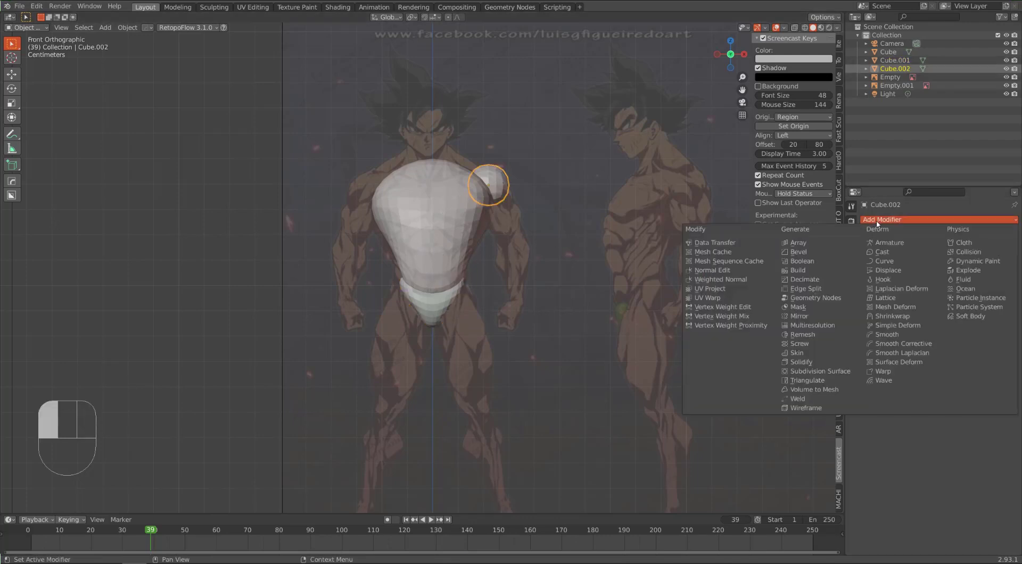
pyautogui.click(790, 317)
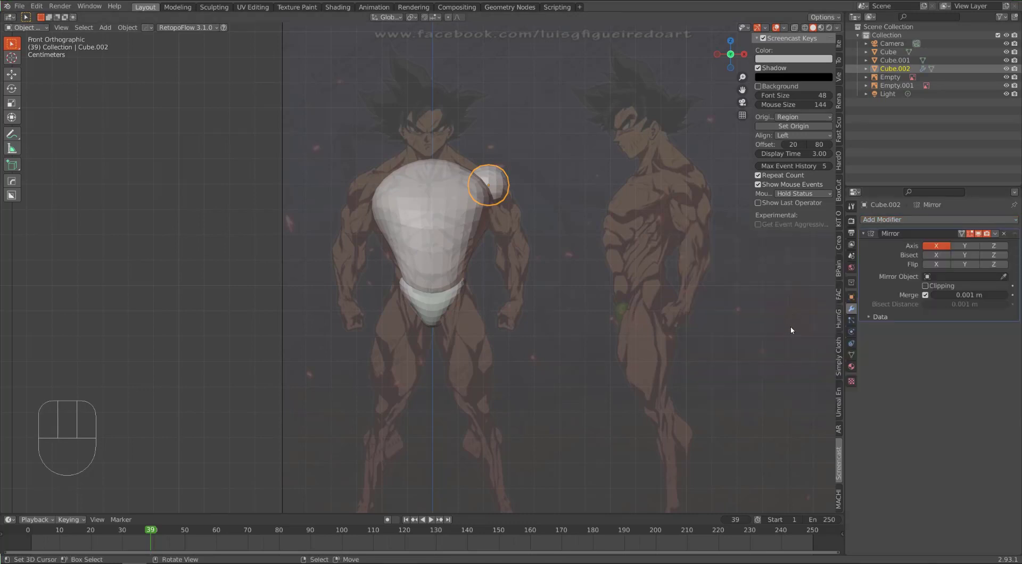
pyautogui.click(1004, 277)
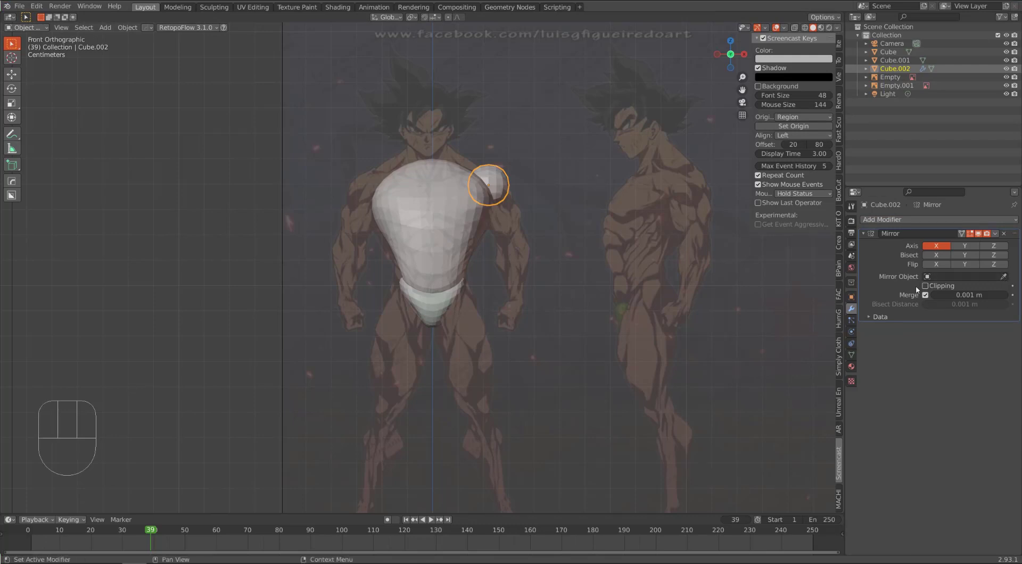
pyautogui.click(941, 277)
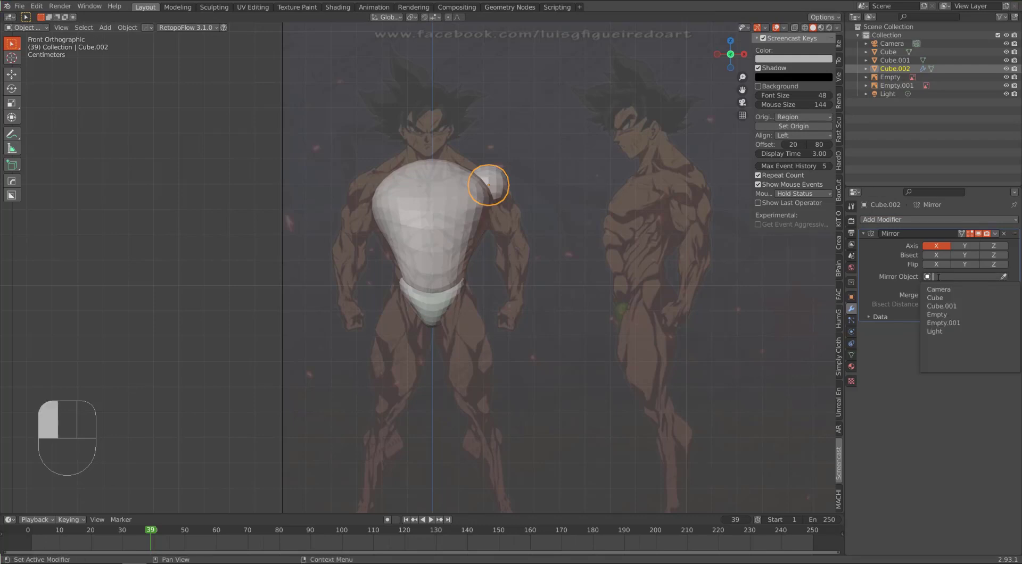
pyautogui.click(1004, 277)
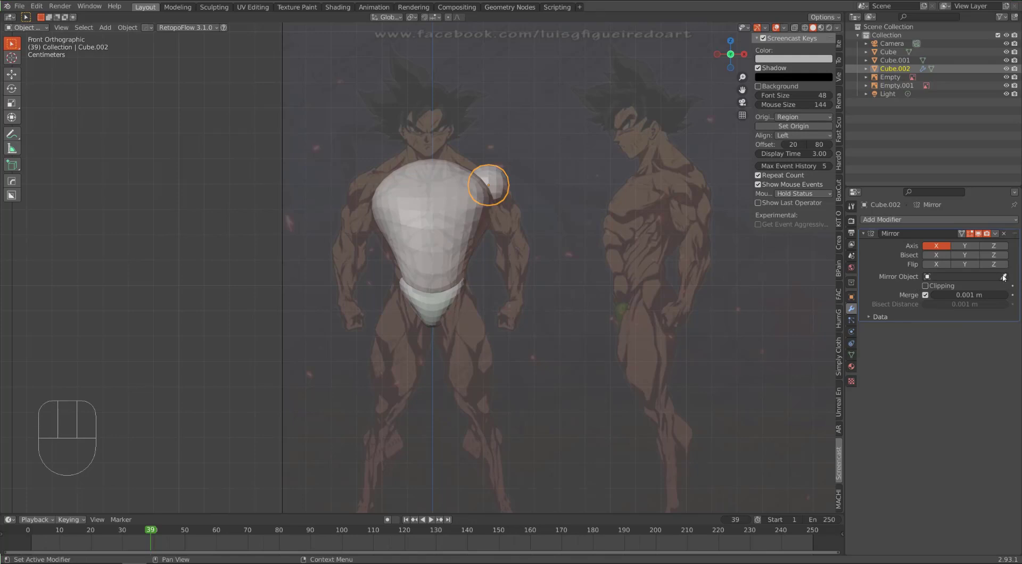
pyautogui.click(1003, 277)
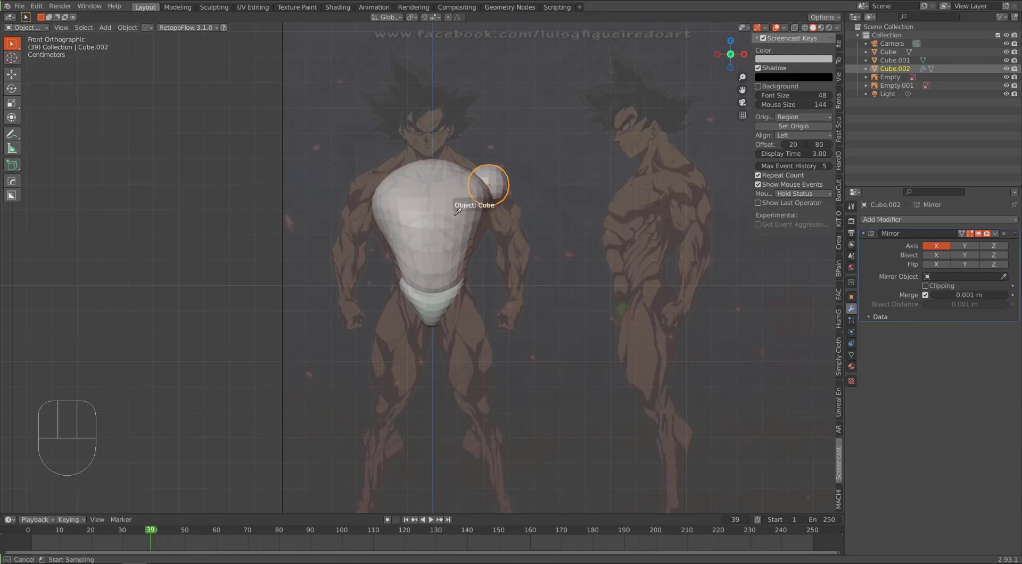
pyautogui.click(416, 213)
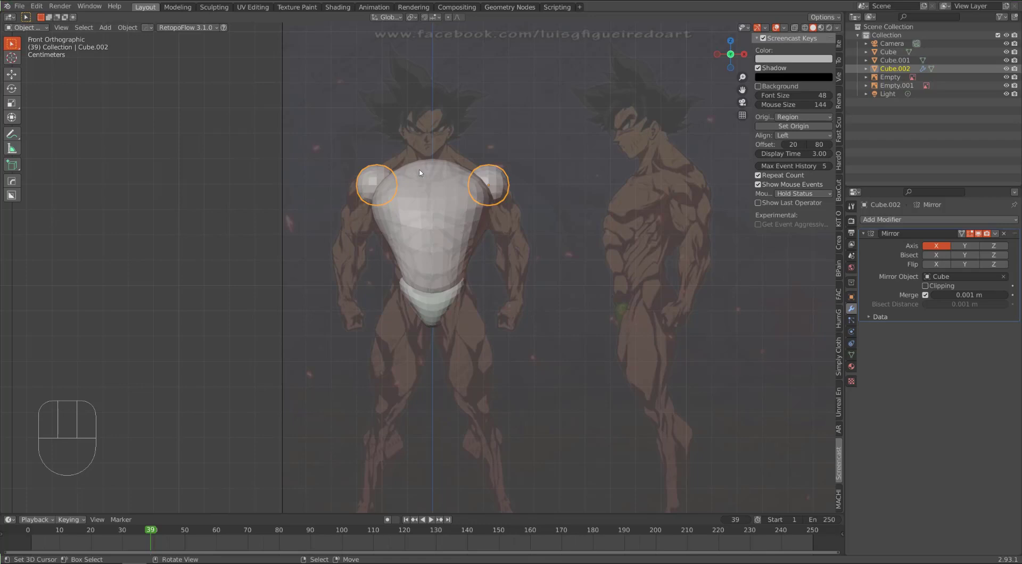
# Enter Sculpt Mode and use the Grab brush in the front view to slant the shoulder sphere along the reference deltoid outline
pyautogui.hotkey('ctrl', 'Tab')
pyautogui.click(408, 219)
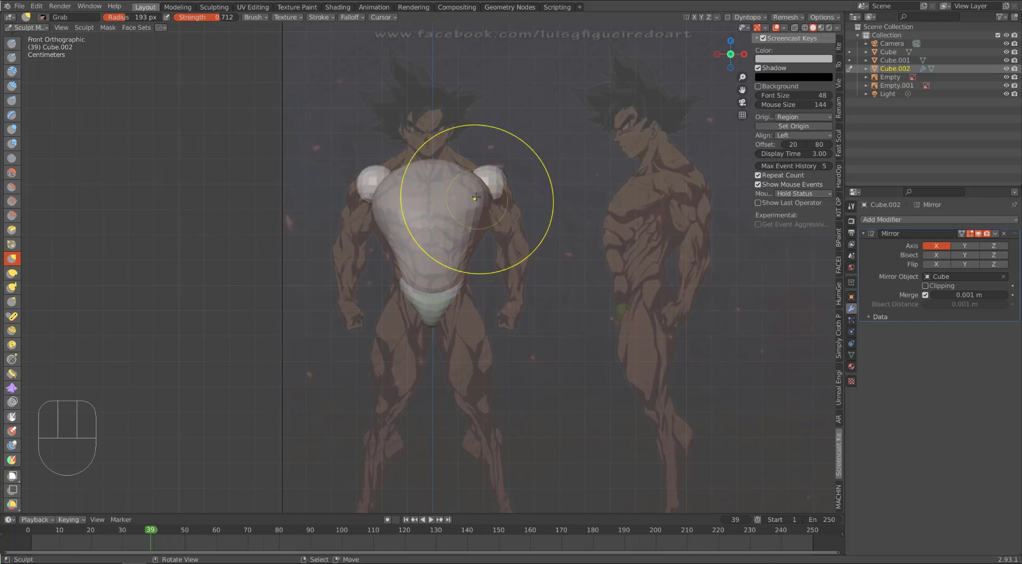
pyautogui.keyDown('ctrl'); pyautogui.moveTo(477, 195); pyautogui.dragTo(469, 181, button='middle'); pyautogui.keyUp('ctrl')
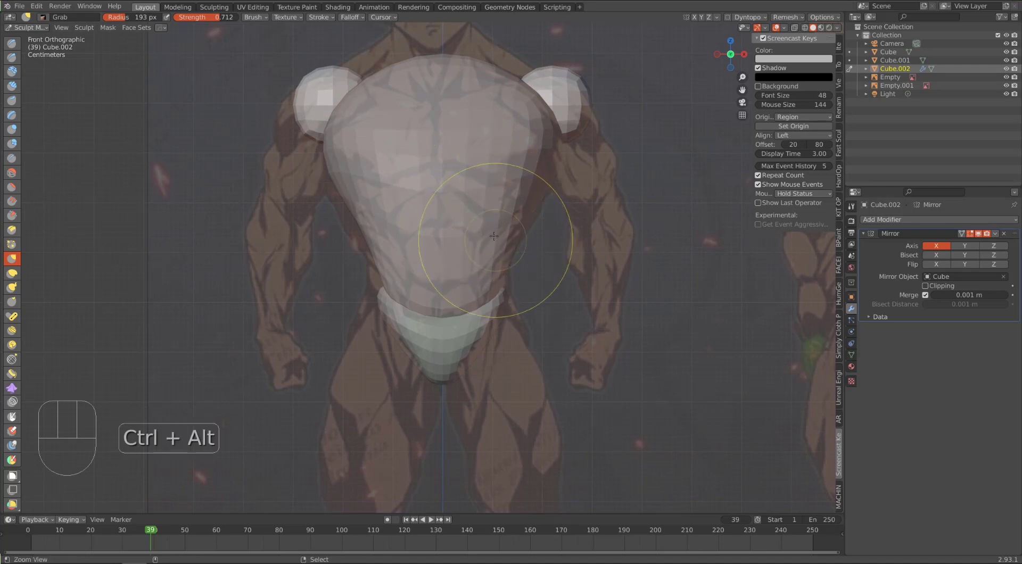
pyautogui.keyDown('ctrl'); pyautogui.keyDown('alt'); pyautogui.moveTo(495, 236); pyautogui.dragTo(492, 229, button='middle'); pyautogui.keyUp('alt'); pyautogui.keyUp('ctrl')
pyautogui.keyDown('alt'); pyautogui.keyDown('shift'); pyautogui.moveTo(491, 171); pyautogui.dragTo(411, 377, button='middle'); pyautogui.keyUp('shift'); pyautogui.keyUp('alt')
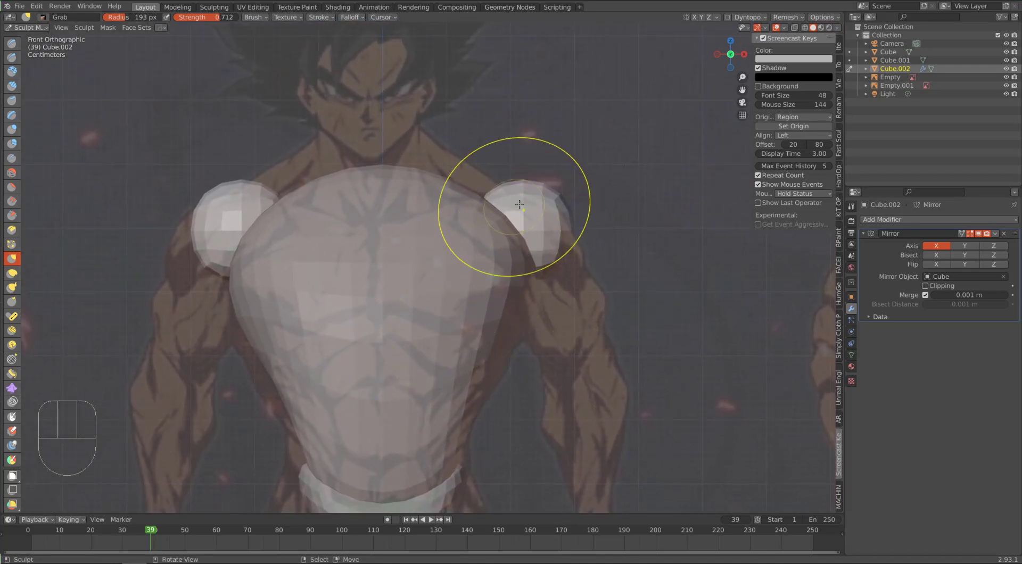
pyautogui.moveTo(559, 193); pyautogui.dragTo(549, 201)
pyautogui.moveTo(552, 200); pyautogui.dragTo(548, 205)
pyautogui.moveTo(561, 251); pyautogui.dragTo(569, 254)
pyautogui.moveTo(571, 255); pyautogui.dragTo(568, 251)
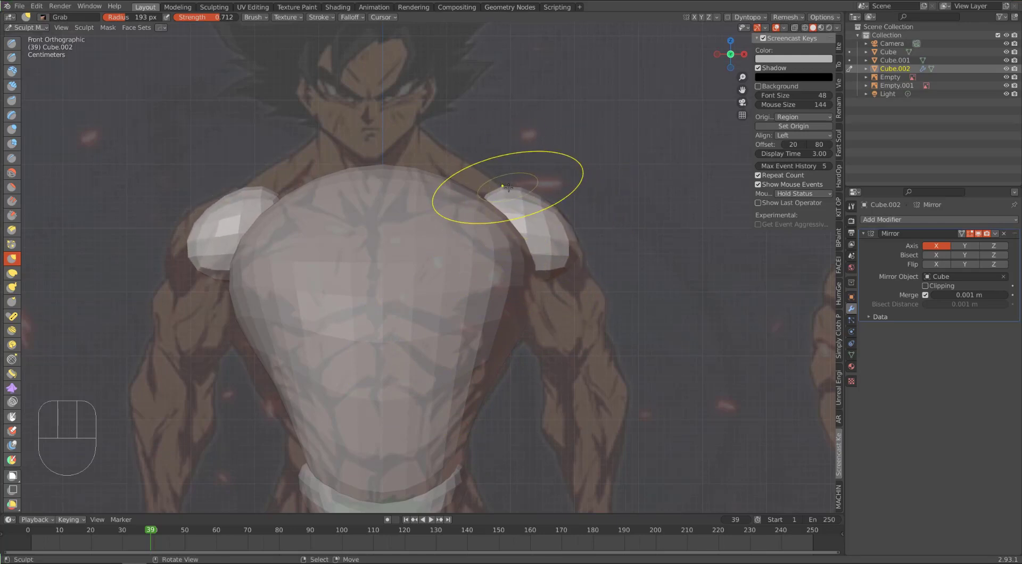
pyautogui.moveTo(505, 190); pyautogui.dragTo(496, 186)
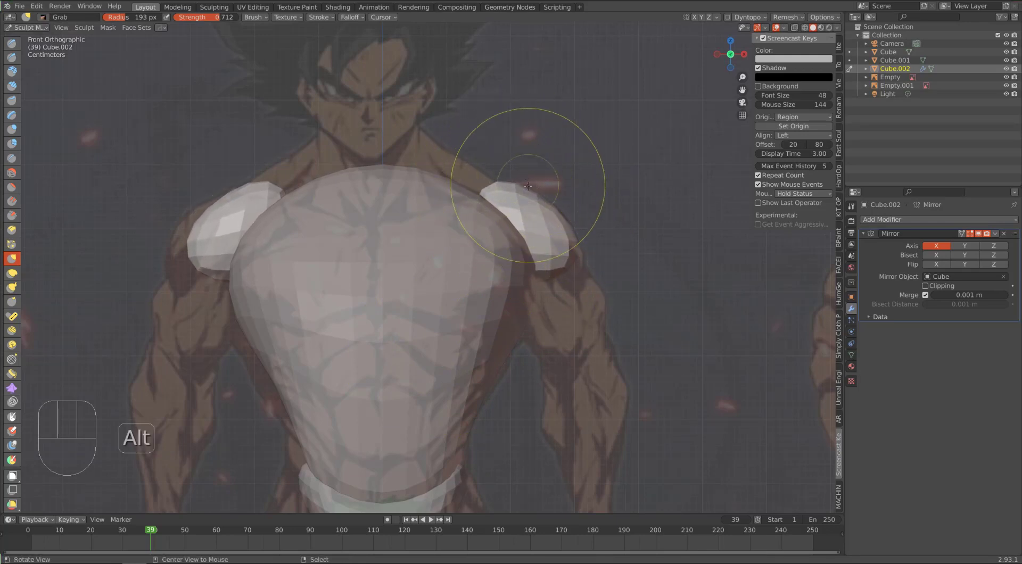
# Grab the shoulder's upper, front and rear edges from the side and back to form an elongated deltoid mass
pyautogui.moveTo(528, 186)
pyautogui.keyDown('alt'); pyautogui.mouseDown(button='middle')
pyautogui.moveTo(520, 217)
pyautogui.moveTo(419, 242)
pyautogui.mouseUp(button='middle'); pyautogui.keyUp('alt')
pyautogui.moveTo(436, 334); pyautogui.dragTo(442, 357)
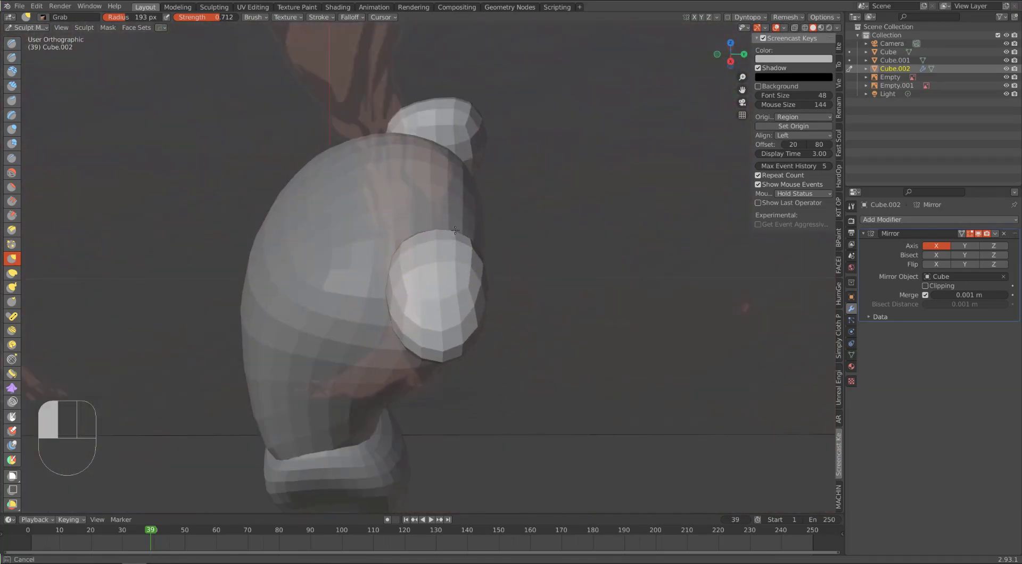
pyautogui.moveTo(455, 231); pyautogui.dragTo(455, 229)
pyautogui.moveTo(398, 270); pyautogui.dragTo(391, 266)
pyautogui.moveTo(478, 271); pyautogui.dragTo(483, 266)
pyautogui.keyDown('alt'); pyautogui.moveTo(433, 297); pyautogui.dragTo(338, 191, button='middle'); pyautogui.keyUp('alt')
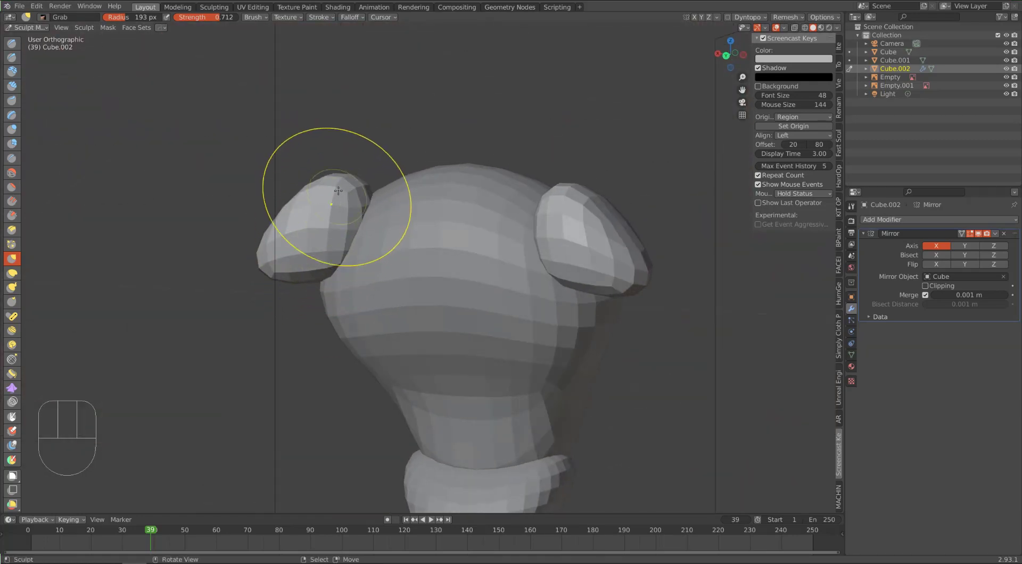
pyautogui.moveTo(338, 190)
pyautogui.mouseDown()
pyautogui.moveTo(351, 205)
pyautogui.moveTo(338, 213)
pyautogui.mouseUp()
pyautogui.moveTo(323, 211)
pyautogui.mouseDown()
pyautogui.moveTo(322, 221)
pyautogui.moveTo(288, 191)
pyautogui.mouseUp()
# Pull the shoulder's outer end and front edge into shape from oblique views above the torso with the Grab brush
pyautogui.moveTo(288, 167)
pyautogui.keyDown('alt'); pyautogui.mouseDown(button='middle')
pyautogui.moveTo(305, 216)
pyautogui.moveTo(362, 294)
pyautogui.mouseUp(button='middle'); pyautogui.keyUp('alt')
pyautogui.moveTo(362, 294); pyautogui.dragTo(362, 293)
pyautogui.moveTo(386, 394); pyautogui.dragTo(391, 397)
pyautogui.moveTo(409, 291); pyautogui.dragTo(406, 306)
pyautogui.moveTo(354, 298)
pyautogui.keyDown('alt'); pyautogui.mouseDown(button='middle')
pyautogui.moveTo(536, 194)
pyautogui.moveTo(335, 259)
pyautogui.mouseUp(button='middle'); pyautogui.keyUp('alt')
pyautogui.moveTo(416, 269); pyautogui.dragTo(430, 277)
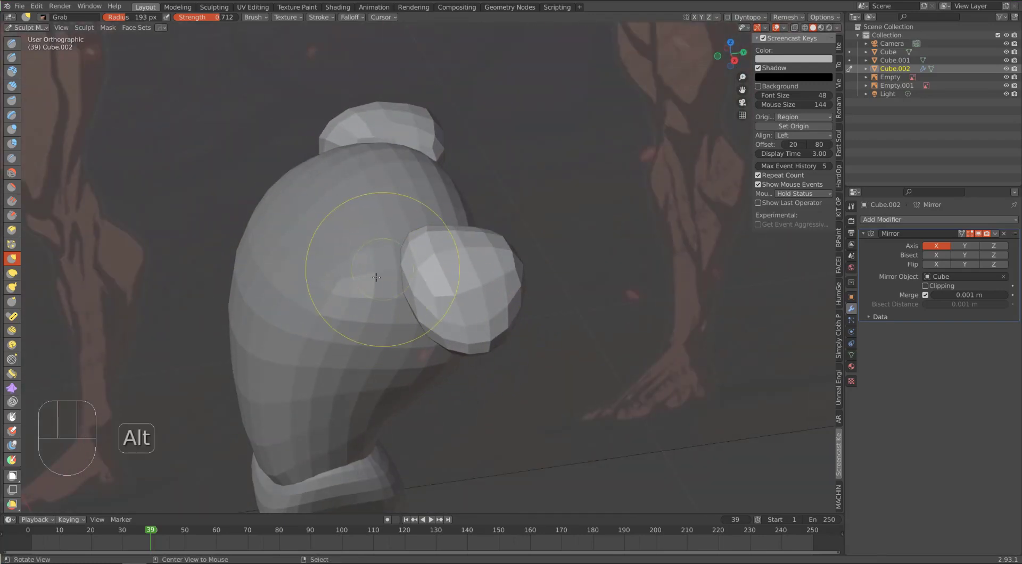
pyautogui.keyDown('alt'); pyautogui.moveTo(383, 273); pyautogui.dragTo(346, 306, button='middle'); pyautogui.keyUp('alt')
pyautogui.moveTo(379, 313); pyautogui.dragTo(396, 311)
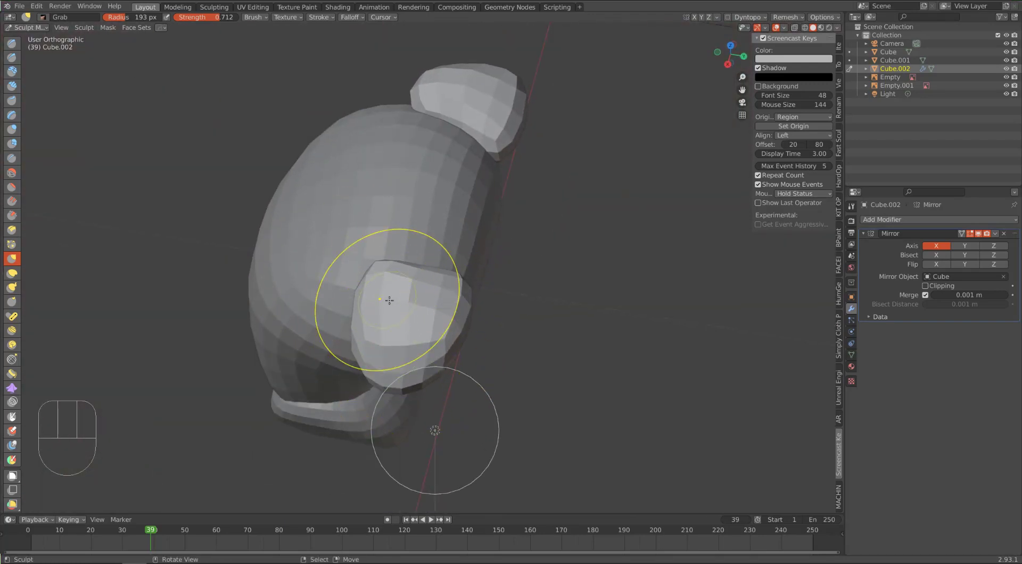
# Reshape the shoulder's lower part against the side reference and refine its front edge with short Grab strokes
pyautogui.press('KP_3')
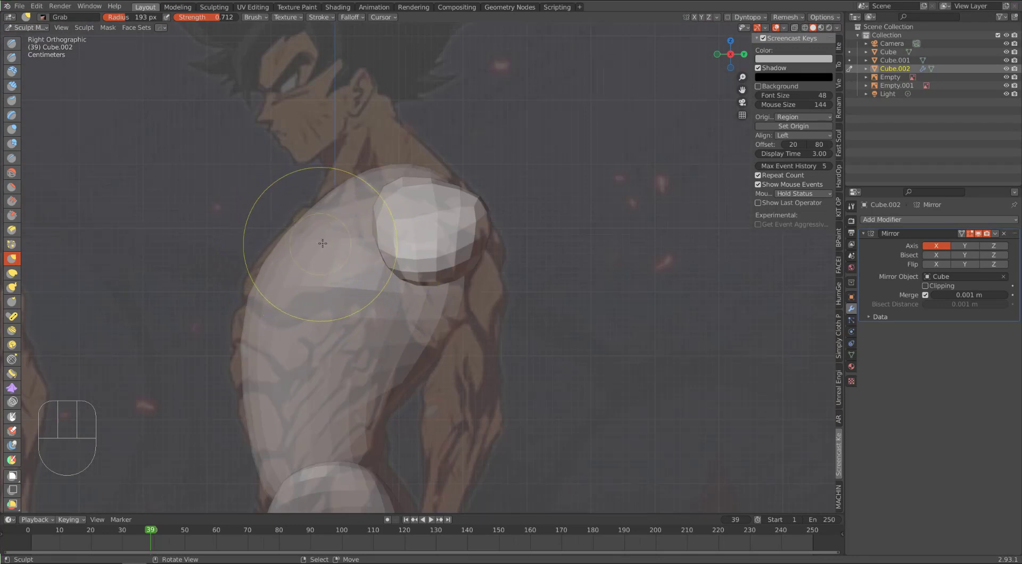
pyautogui.moveTo(436, 267)
pyautogui.mouseDown()
pyautogui.moveTo(459, 264)
pyautogui.moveTo(453, 228)
pyautogui.mouseUp()
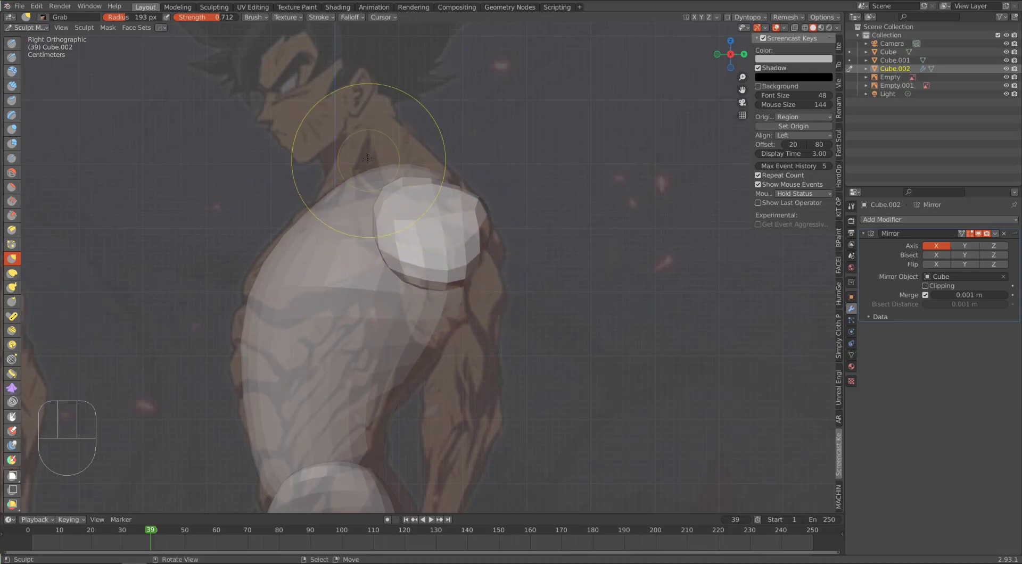
pyautogui.moveTo(407, 189); pyautogui.dragTo(380, 287, button='middle')
pyautogui.moveTo(380, 289); pyautogui.dragTo(379, 287)
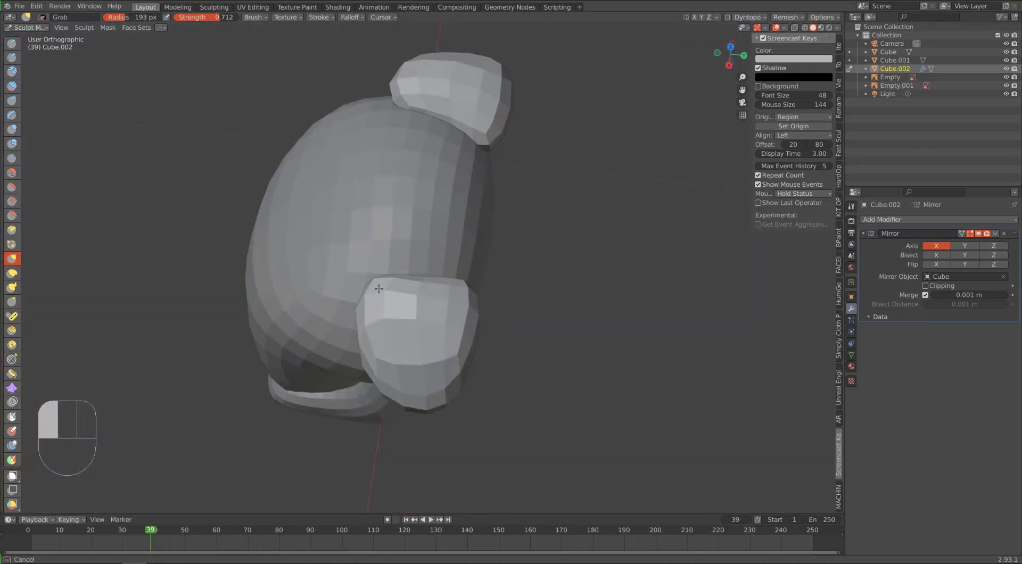
pyautogui.moveTo(382, 277)
pyautogui.keyDown('alt'); pyautogui.mouseDown(button='middle')
pyautogui.moveTo(398, 261)
pyautogui.moveTo(421, 264)
pyautogui.mouseUp(button='middle'); pyautogui.keyUp('alt')
pyautogui.moveTo(418, 266); pyautogui.dragTo(416, 270)
pyautogui.moveTo(416, 270); pyautogui.dragTo(417, 268)
pyautogui.moveTo(425, 221)
pyautogui.keyDown('alt'); pyautogui.mouseDown(button='middle')
pyautogui.moveTo(365, 233)
pyautogui.moveTo(355, 212)
pyautogui.mouseUp(button='middle'); pyautogui.keyUp('alt')
pyautogui.moveTo(339, 261); pyautogui.dragTo(331, 262)
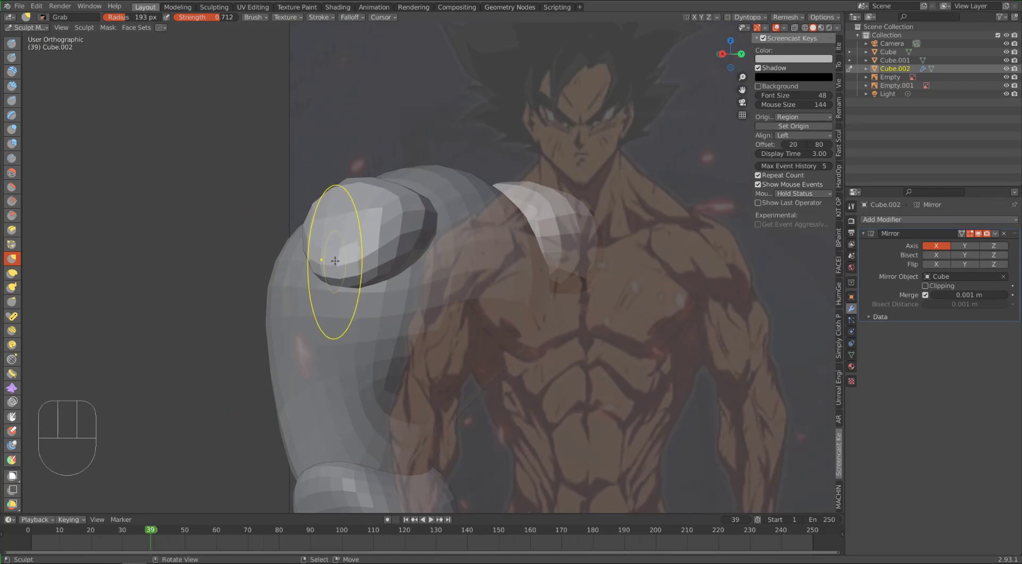
# Enlarge the Grab brush radius to 234 px and adjust the shoulder's outer face and outer tip
pyautogui.press('f')
pyautogui.click(363, 254)
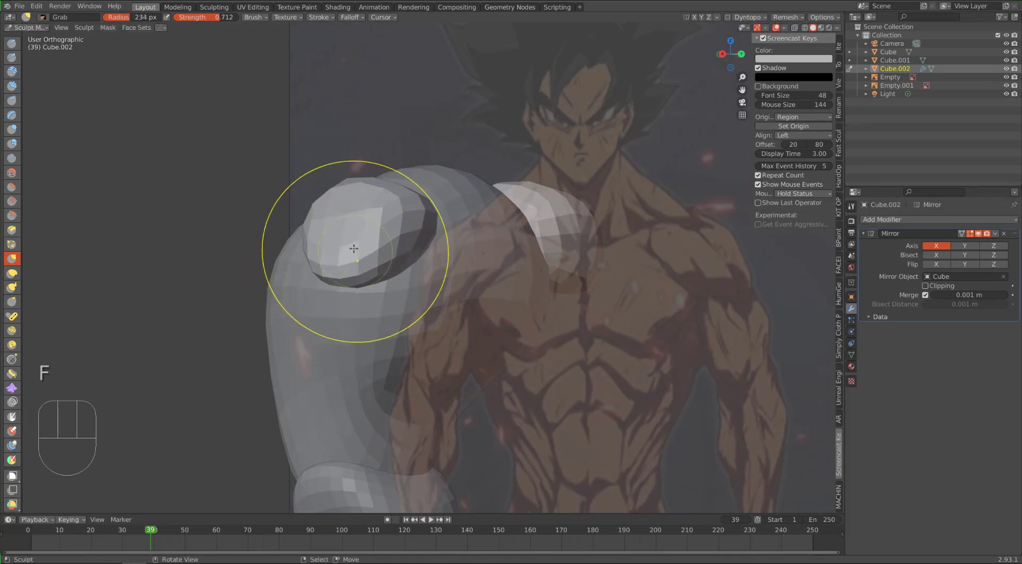
pyautogui.keyDown('alt'); pyautogui.moveTo(344, 215); pyautogui.dragTo(370, 215, button='middle'); pyautogui.keyUp('alt')
pyautogui.moveTo(377, 270); pyautogui.dragTo(373, 275)
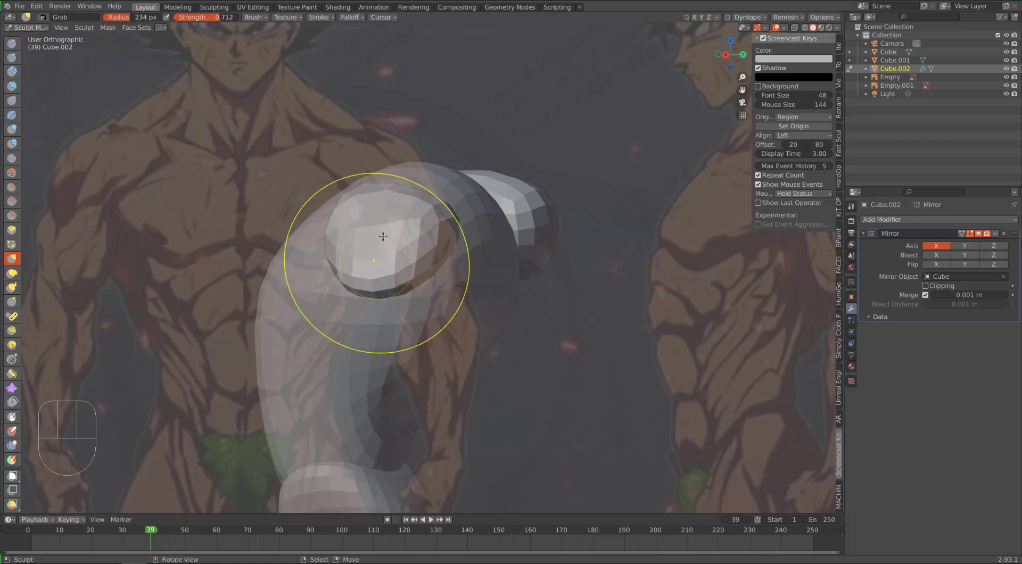
pyautogui.keyDown('alt'); pyautogui.moveTo(385, 206); pyautogui.dragTo(395, 362, button='middle'); pyautogui.keyUp('alt')
pyautogui.moveTo(396, 393); pyautogui.dragTo(396, 397)
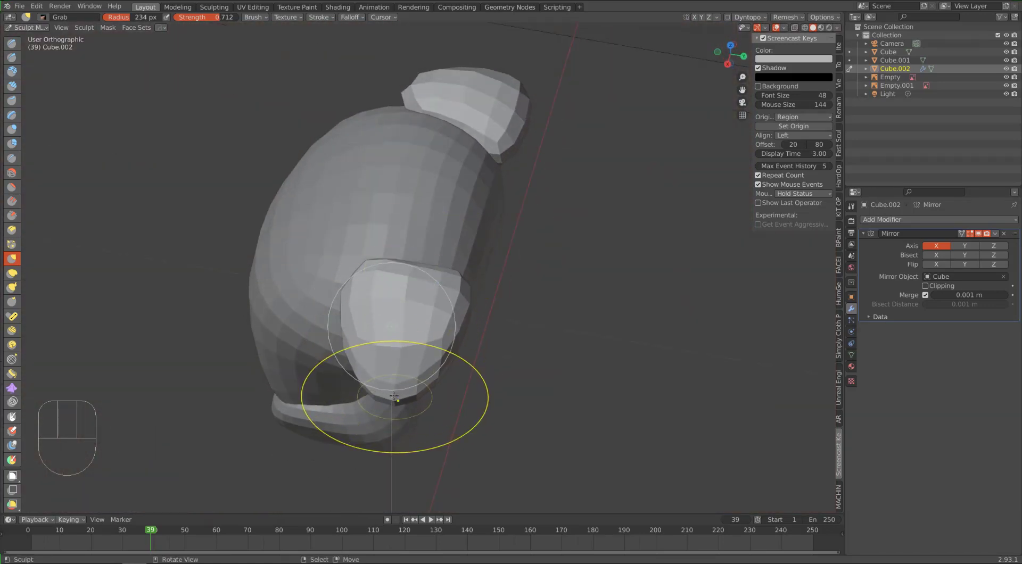
# Push in the shoulder's rear edge and pull its front edge slightly outward to round the deltoid seen from above
pyautogui.click(427, 342)
pyautogui.moveTo(468, 292); pyautogui.dragTo(461, 296)
pyautogui.moveTo(460, 327); pyautogui.dragTo(456, 329)
pyautogui.moveTo(446, 357); pyautogui.dragTo(441, 358)
pyautogui.click(399, 399)
pyautogui.click(398, 349)
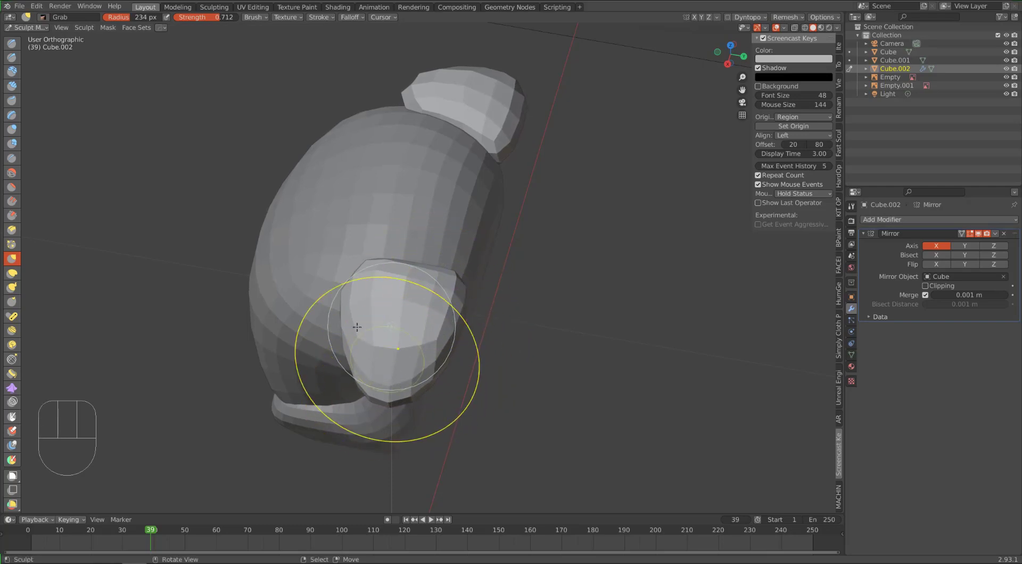
pyautogui.moveTo(352, 317); pyautogui.dragTo(349, 318)
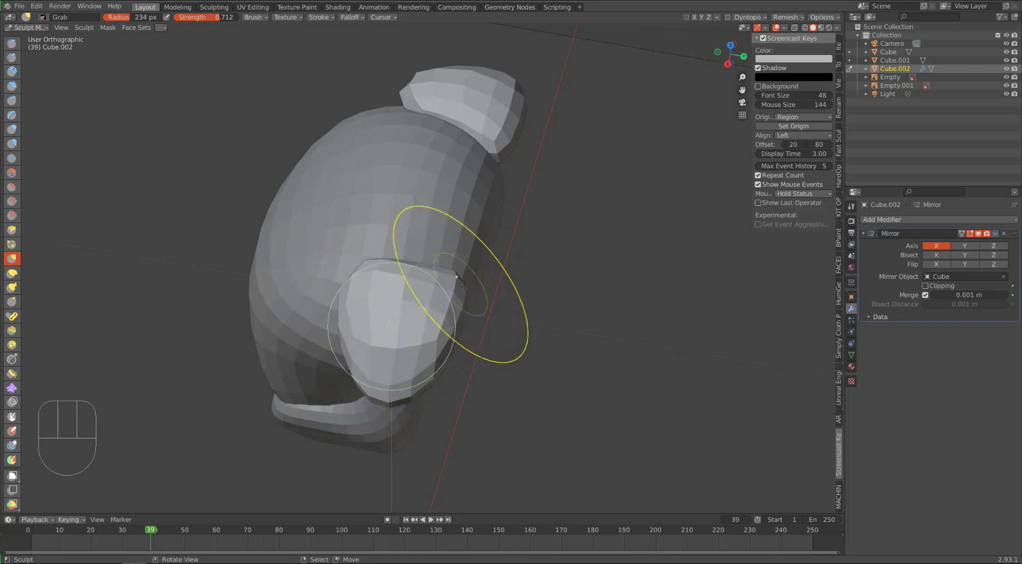
# Pull the shoulder outward, trim its outer lower edge to the front reference, and return to Object Mode
pyautogui.moveTo(398, 343)
pyautogui.keyDown('alt'); pyautogui.mouseDown(button='middle')
pyautogui.moveTo(313, 298)
pyautogui.moveTo(319, 224)
pyautogui.mouseUp(button='middle'); pyautogui.keyUp('alt')
pyautogui.moveTo(325, 214)
pyautogui.mouseDown()
pyautogui.moveTo(339, 235)
pyautogui.moveTo(277, 216)
pyautogui.mouseUp()
pyautogui.moveTo(251, 206)
pyautogui.keyDown('alt'); pyautogui.mouseDown(button='middle')
pyautogui.moveTo(289, 208)
pyautogui.moveTo(285, 244)
pyautogui.moveTo(320, 165)
pyautogui.moveTo(435, 221)
pyautogui.moveTo(468, 343)
pyautogui.moveTo(433, 233)
pyautogui.mouseUp(button='middle'); pyautogui.keyUp('alt')
pyautogui.scroll(2, 435, 221)
pyautogui.moveTo(433, 233); pyautogui.dragTo(453, 258)
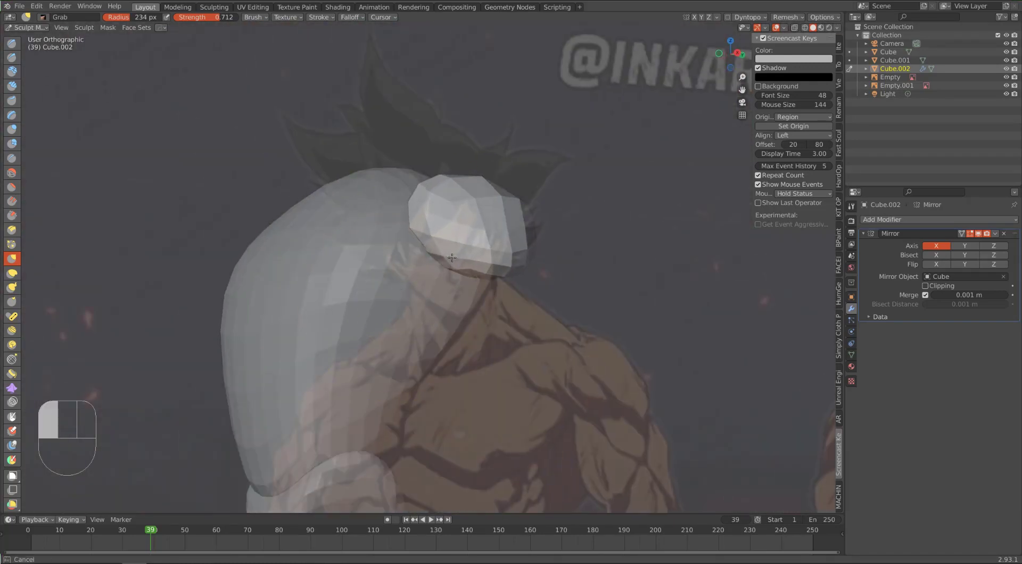
pyautogui.keyDown('alt'); pyautogui.moveTo(452, 258); pyautogui.dragTo(469, 331, button='middle'); pyautogui.keyUp('alt')
pyautogui.press('KP_1')
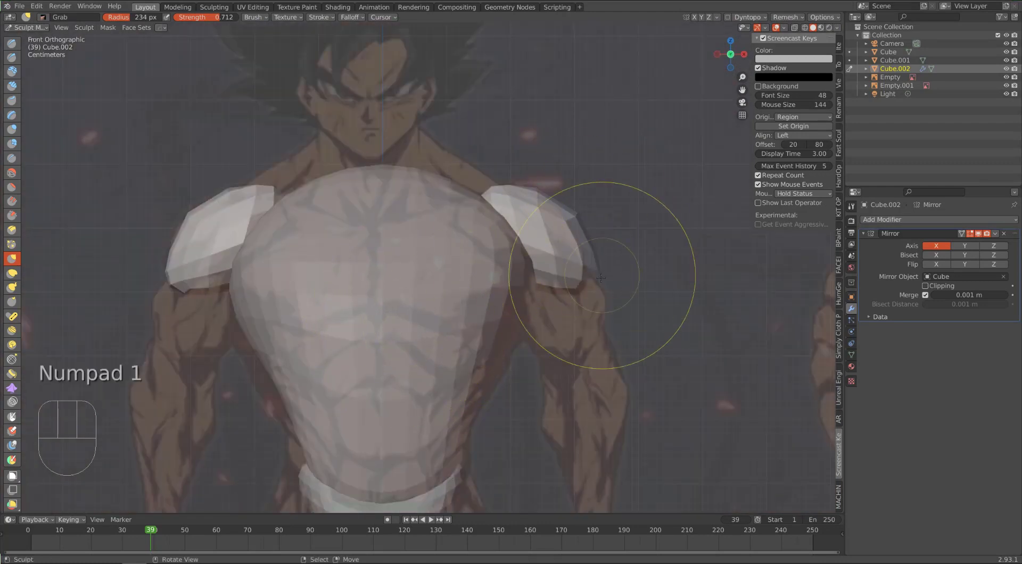
pyautogui.moveTo(600, 276); pyautogui.dragTo(560, 247)
pyautogui.moveTo(534, 215); pyautogui.dragTo(529, 219)
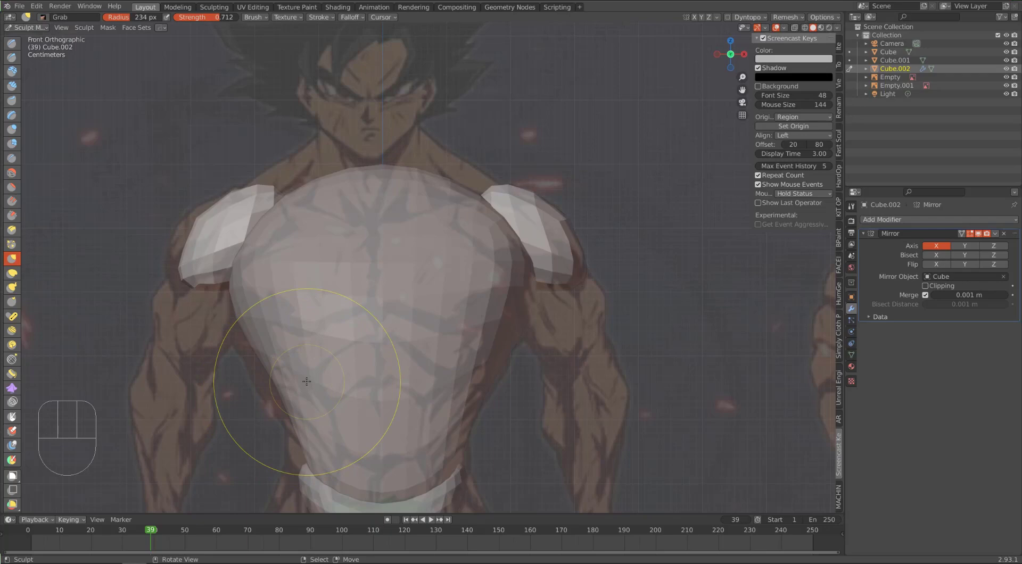
pyautogui.hotkey('ctrl', 'Tab')
pyautogui.click(236, 379)
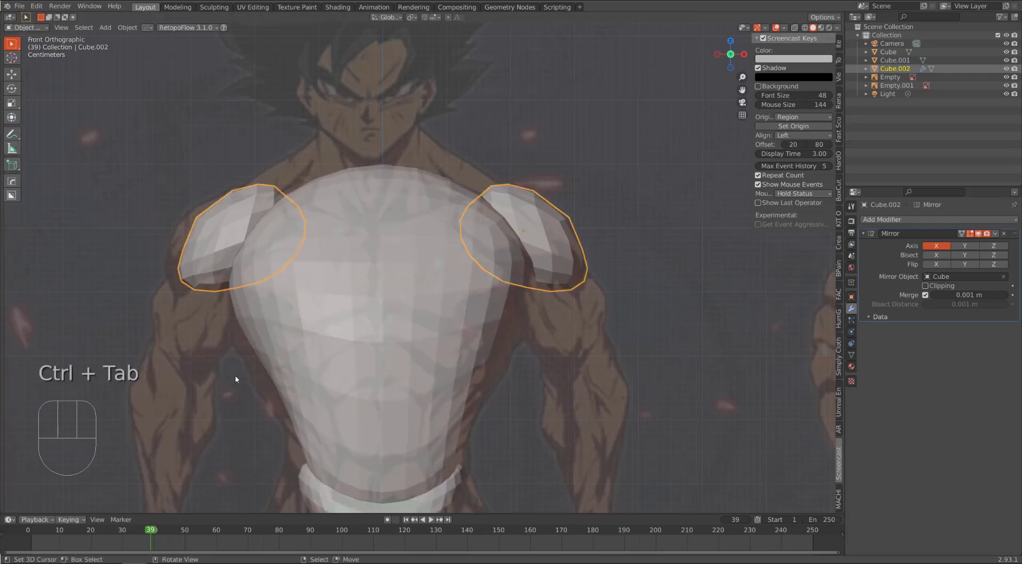
# Duplicate the mirrored shoulder mass onto the upper arm and rotate the copy about 26° to follow the arm in the front reference
pyautogui.moveTo(507, 292)
pyautogui.mouseDown(button='middle')
pyautogui.moveTo(373, 298)
pyautogui.moveTo(303, 281)
pyautogui.moveTo(356, 270)
pyautogui.moveTo(504, 306)
pyautogui.mouseUp(button='middle')
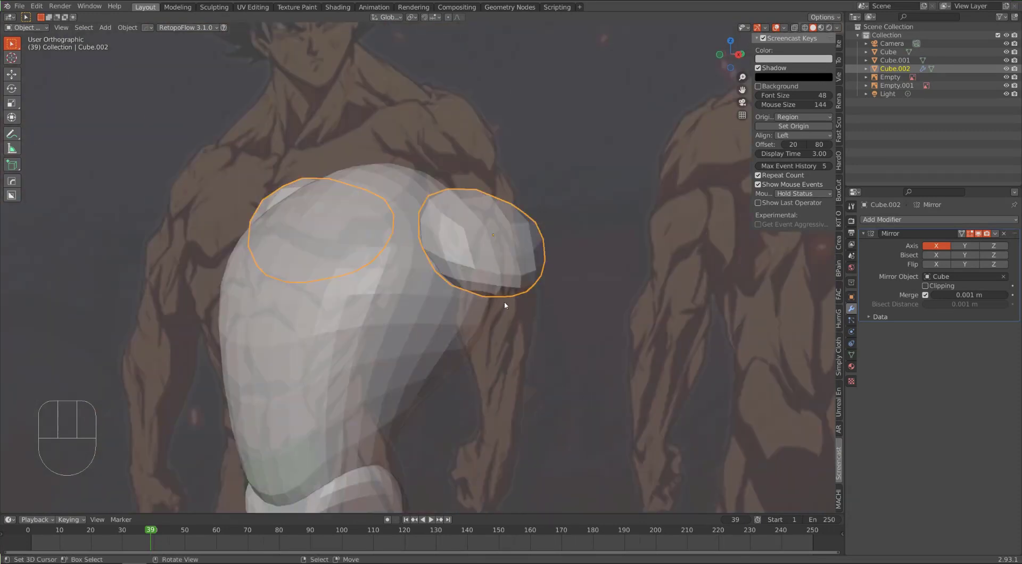
pyautogui.press('KP_1')
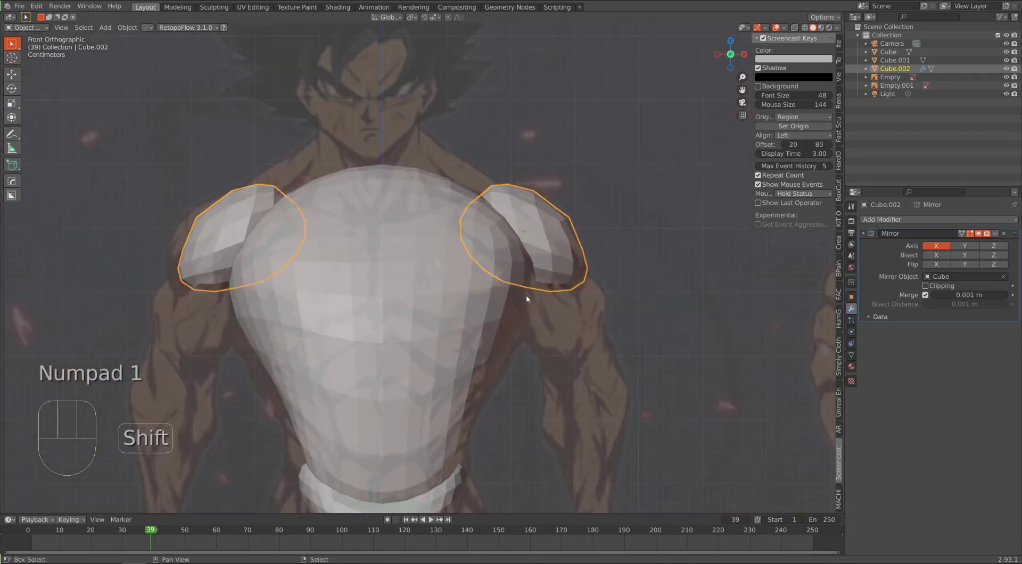
pyautogui.hotkey('shift', 'd')
pyautogui.click(572, 378)
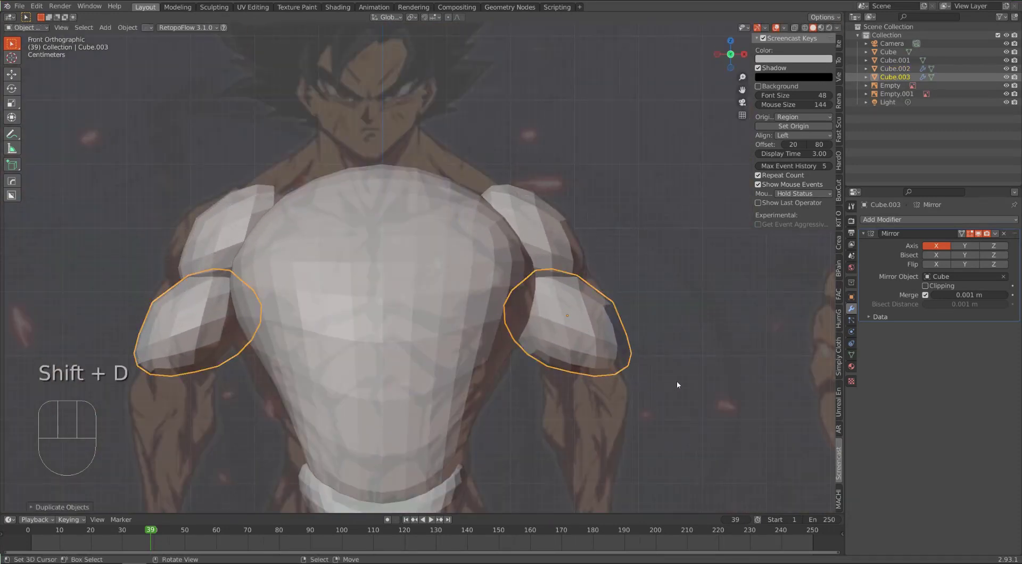
pyautogui.press('r')
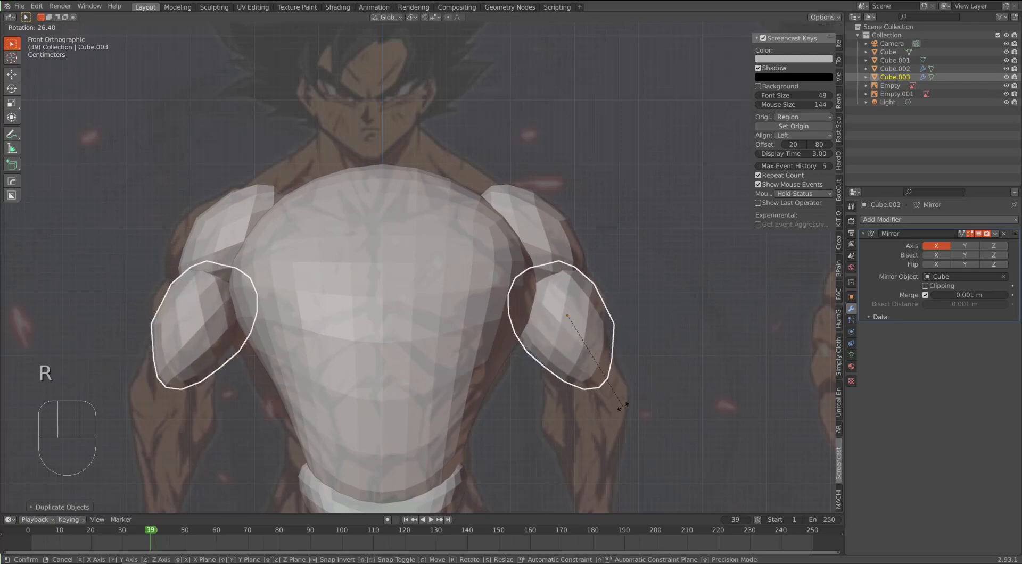
pyautogui.click(623, 408)
pyautogui.press('g')
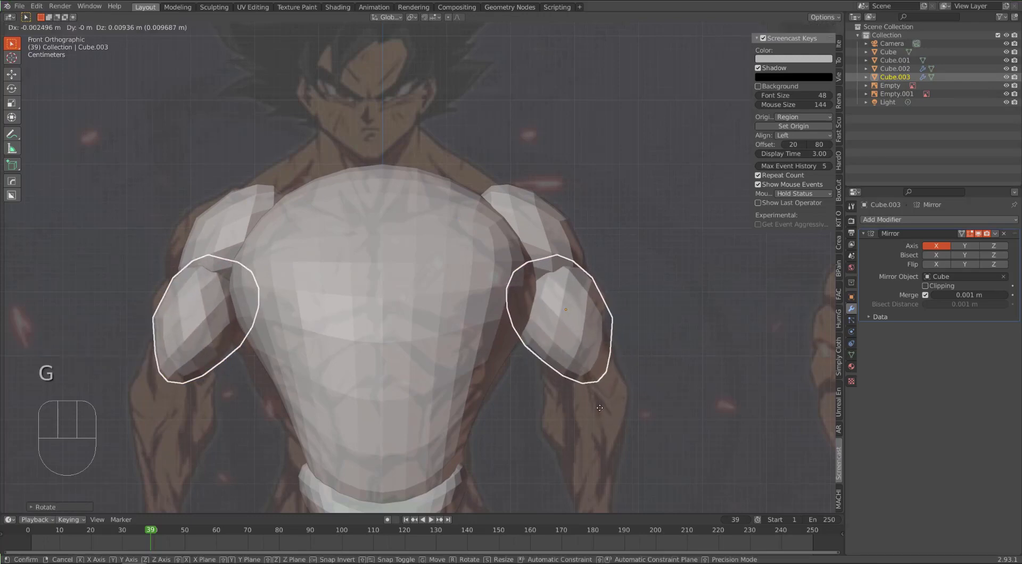
pyautogui.click(599, 409)
# Scale the upper-arm mass down to about 0.87 and fine-tune its rotation and position against the front reference
pyautogui.press('s')
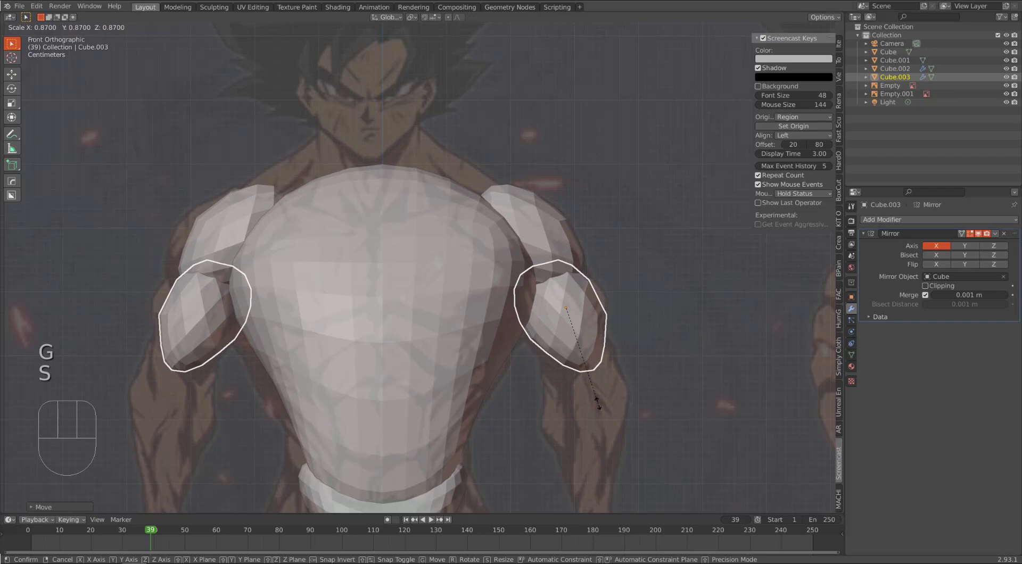
pyautogui.click(600, 409)
pyautogui.press('r')
pyautogui.click(615, 414)
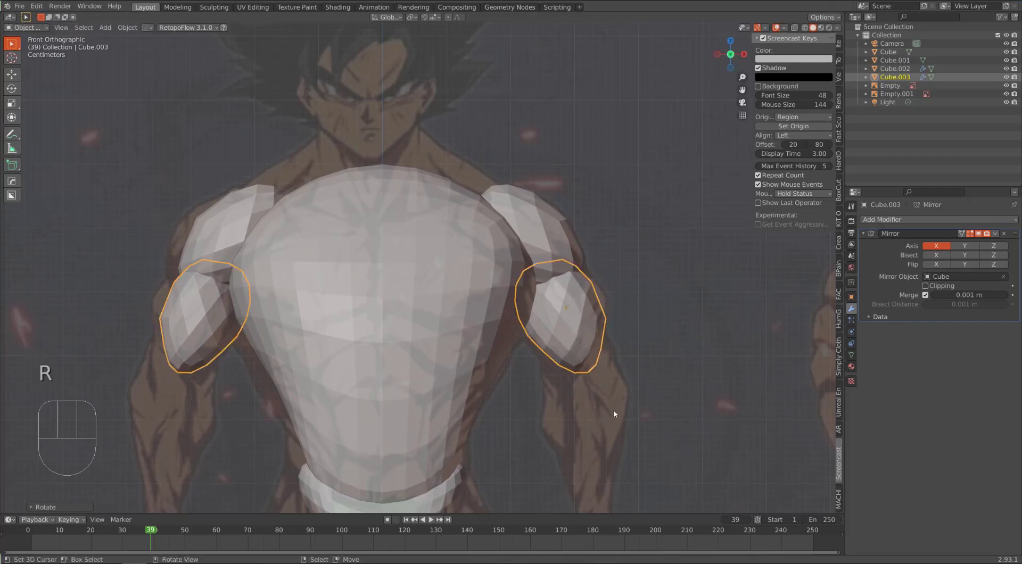
pyautogui.press('g')
pyautogui.click(611, 413)
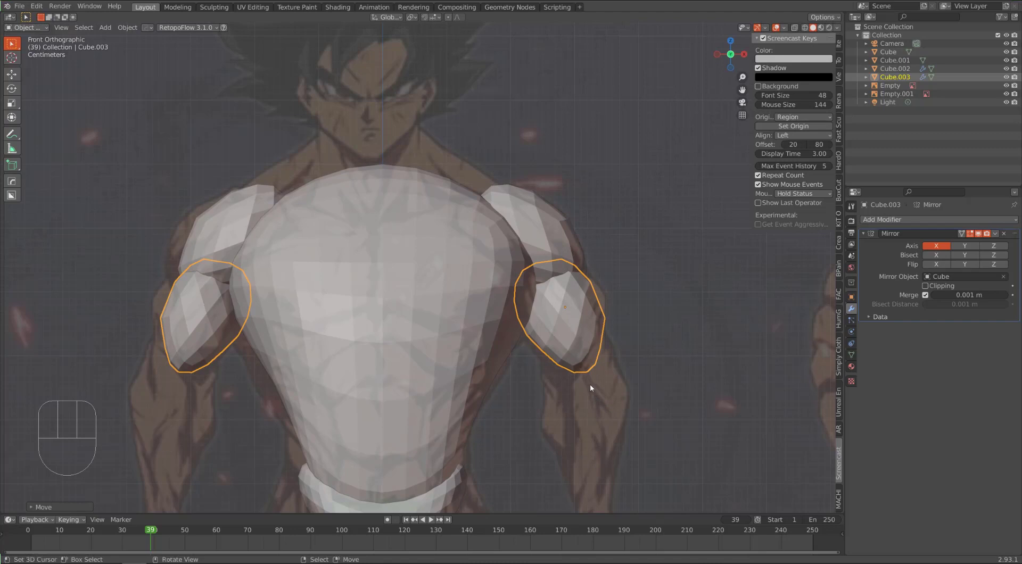
pyautogui.press('g')
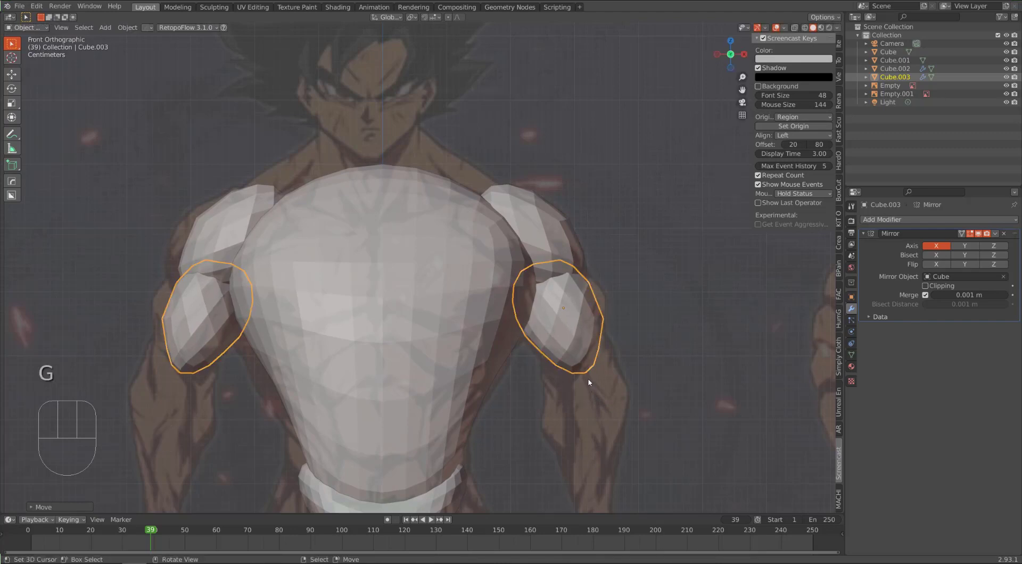
# Duplicate the upper-arm mass onto the forearm area and rotate the copy slightly closer to vertical
pyautogui.hotkey('shift', 'd')
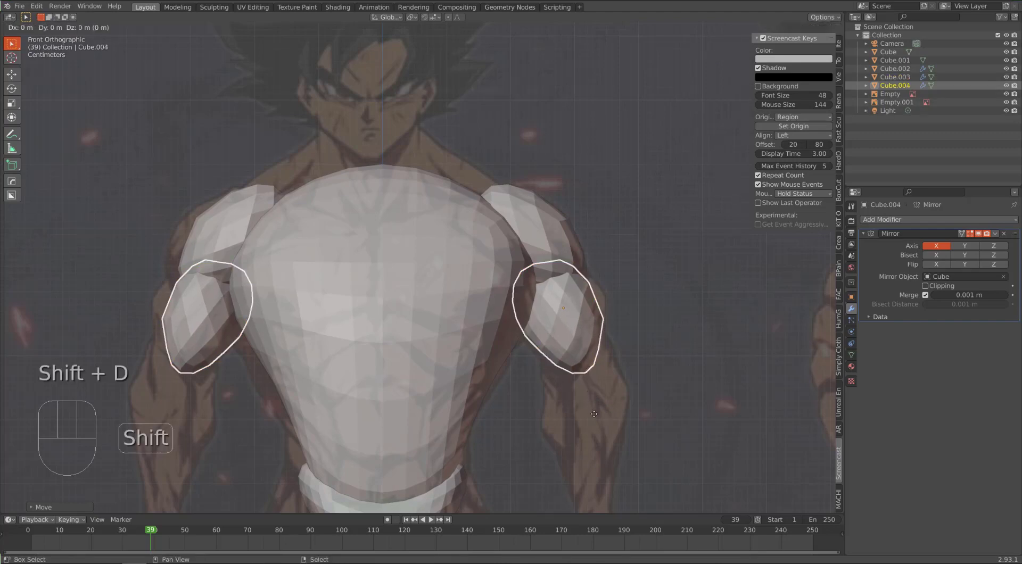
pyautogui.click(609, 459)
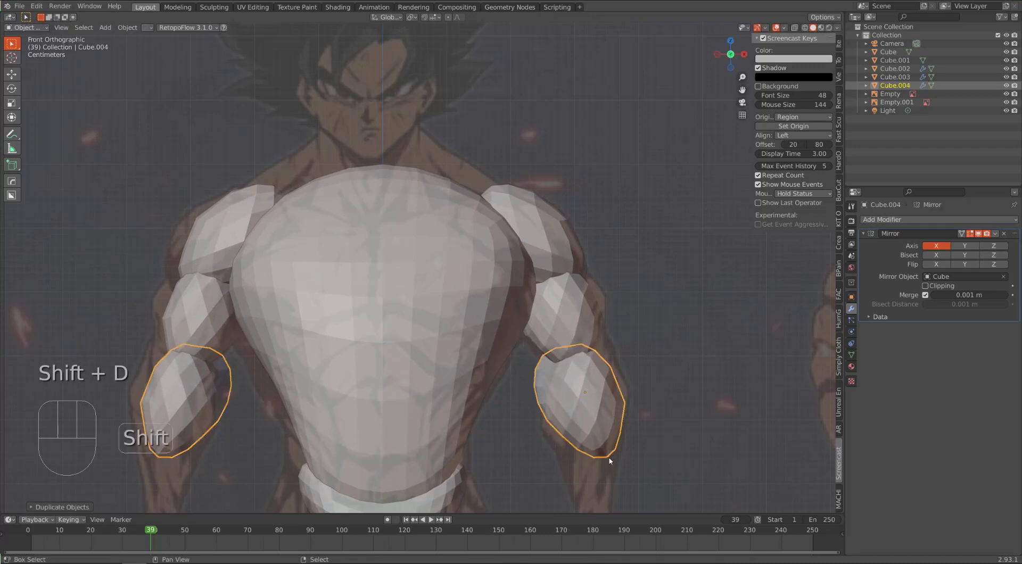
pyautogui.keyDown('shift'); pyautogui.moveTo(609, 457); pyautogui.dragTo(605, 398, button='middle'); pyautogui.keyUp('shift')
pyautogui.press('r')
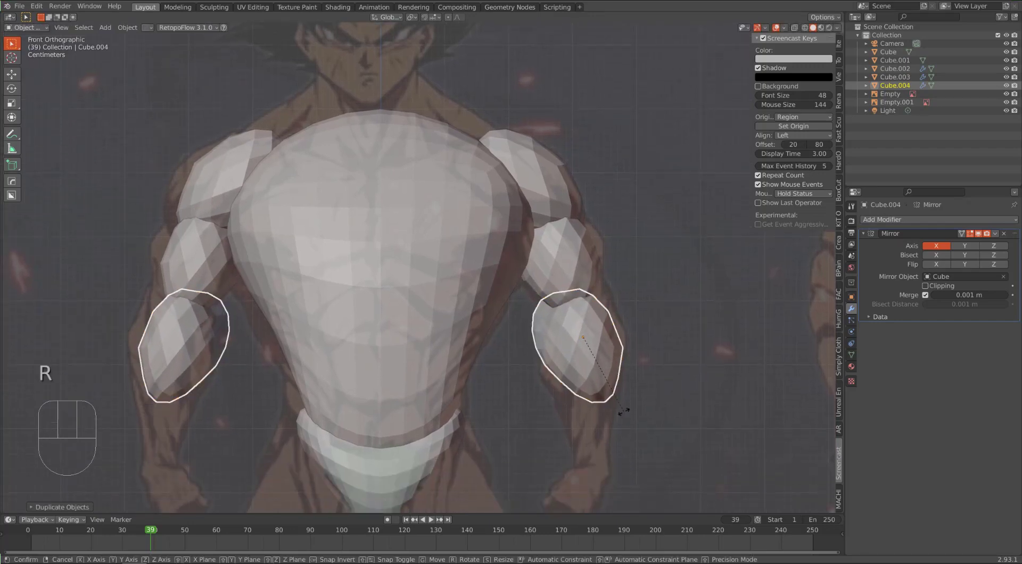
pyautogui.click(610, 410)
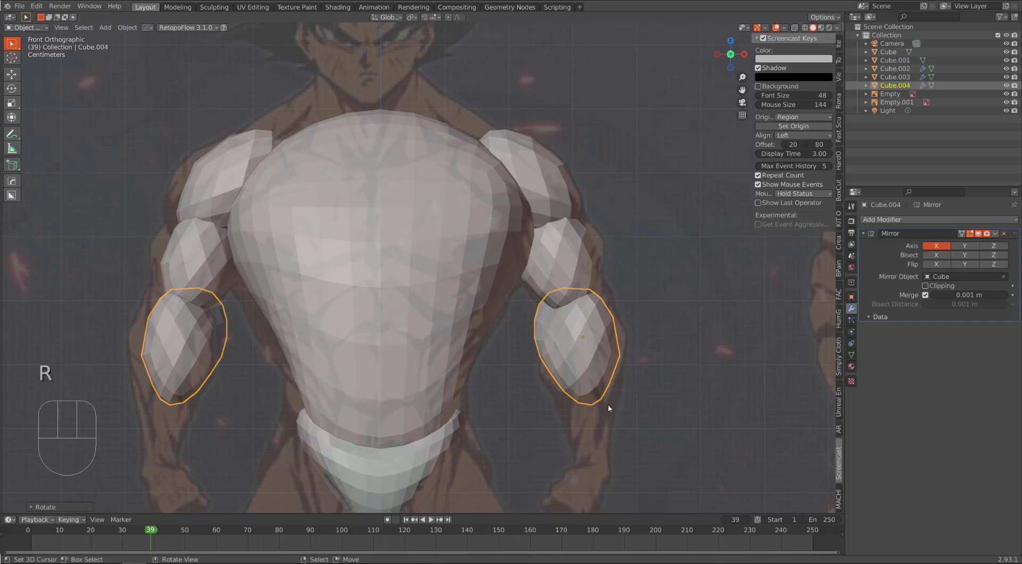
# Lower the forearm mass by about 0.057 m and rotate it about 7.5° to line up with the forearm reference
pyautogui.press('g')
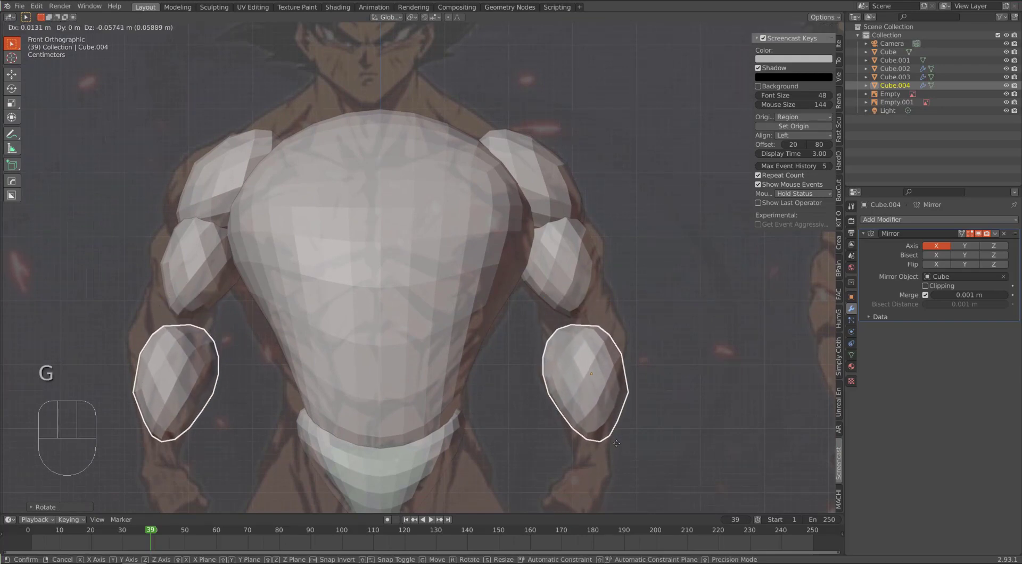
pyautogui.click(616, 445)
pyautogui.press('r')
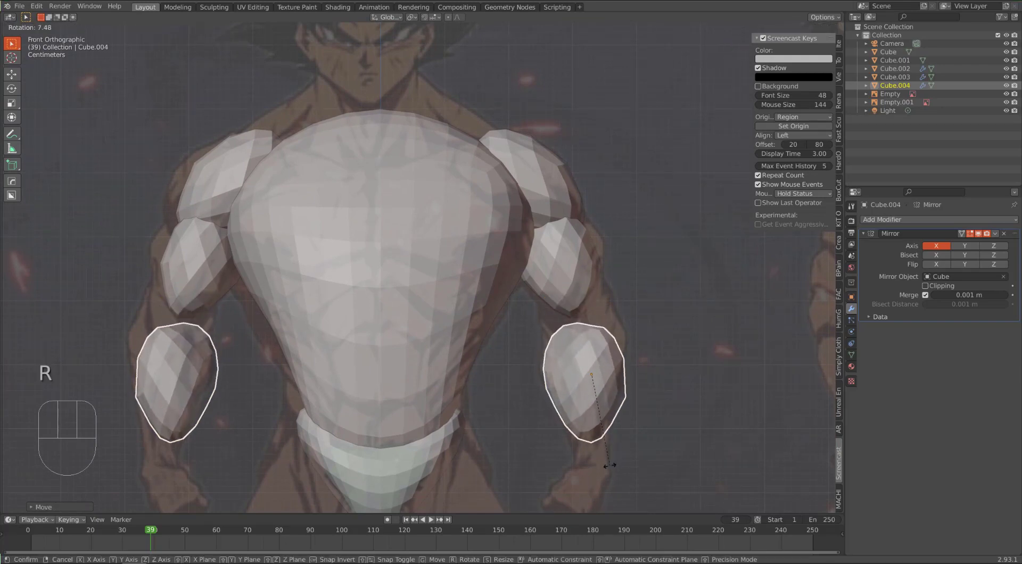
pyautogui.click(607, 468)
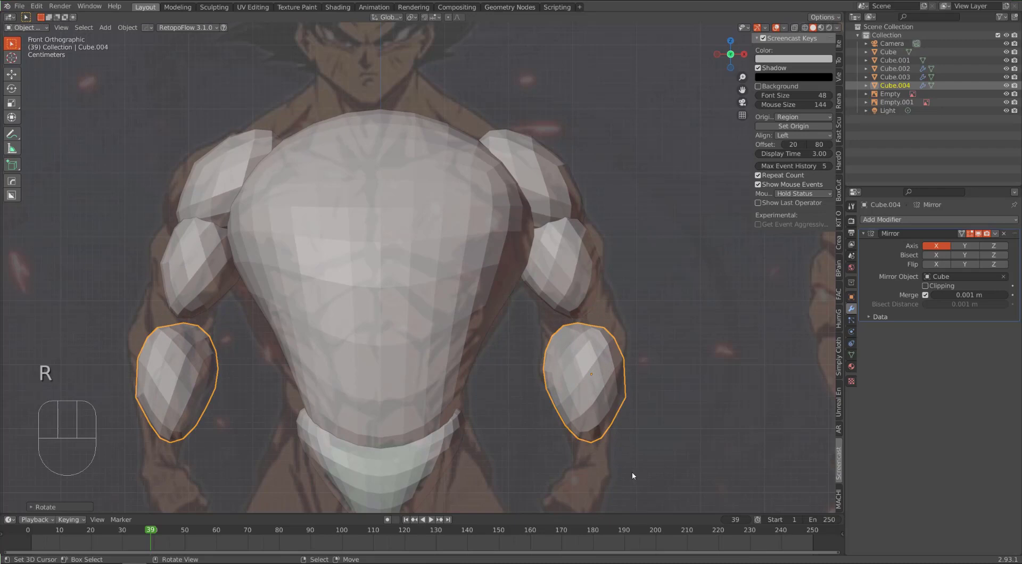
pyautogui.scroll(-1, 639, 447)
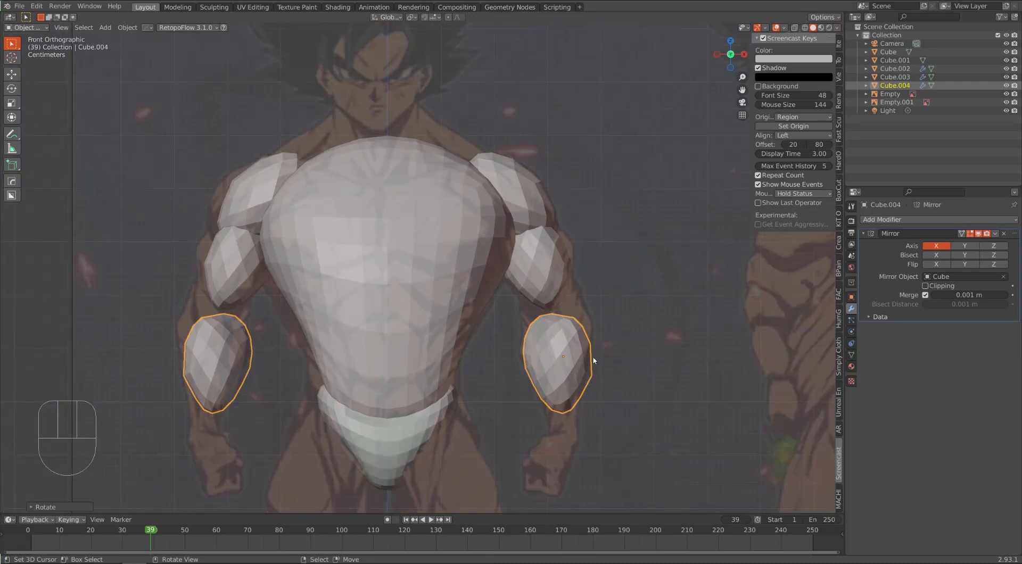
# In the side view, move the upper-arm mass about 0.052 m toward the back and tilt it to follow the reference arm
pyautogui.click(547, 263)
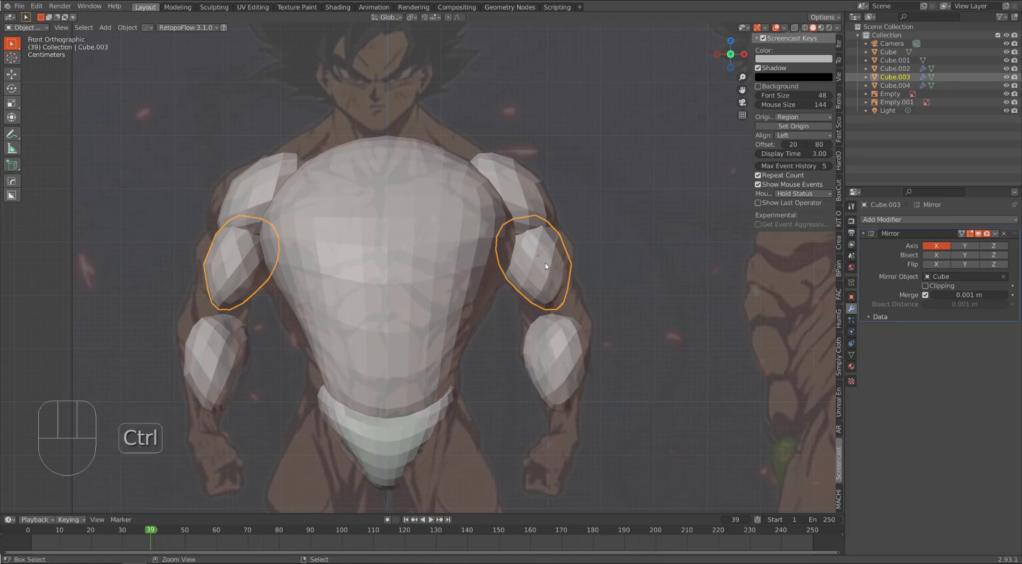
pyautogui.hotkey('ctrl', 'Tab')
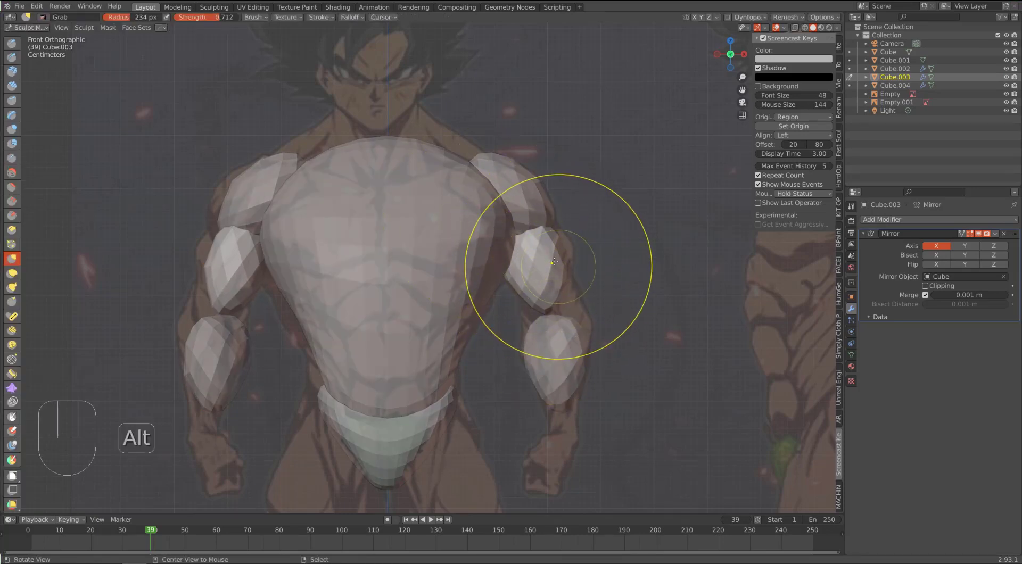
pyautogui.moveTo(554, 262); pyautogui.dragTo(476, 292, button='middle')
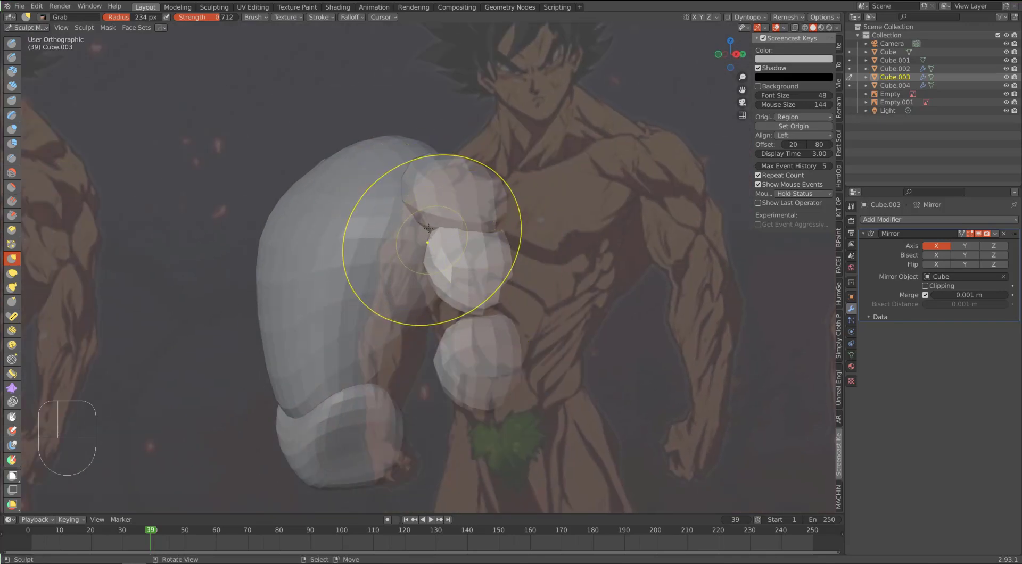
pyautogui.press('KP_3')
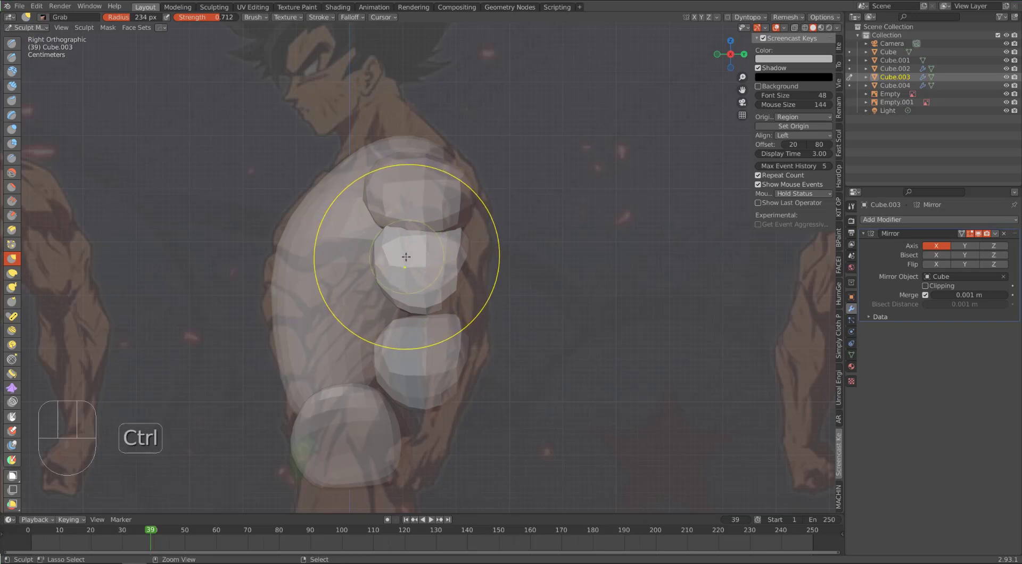
pyautogui.hotkey('ctrl', 'Tab')
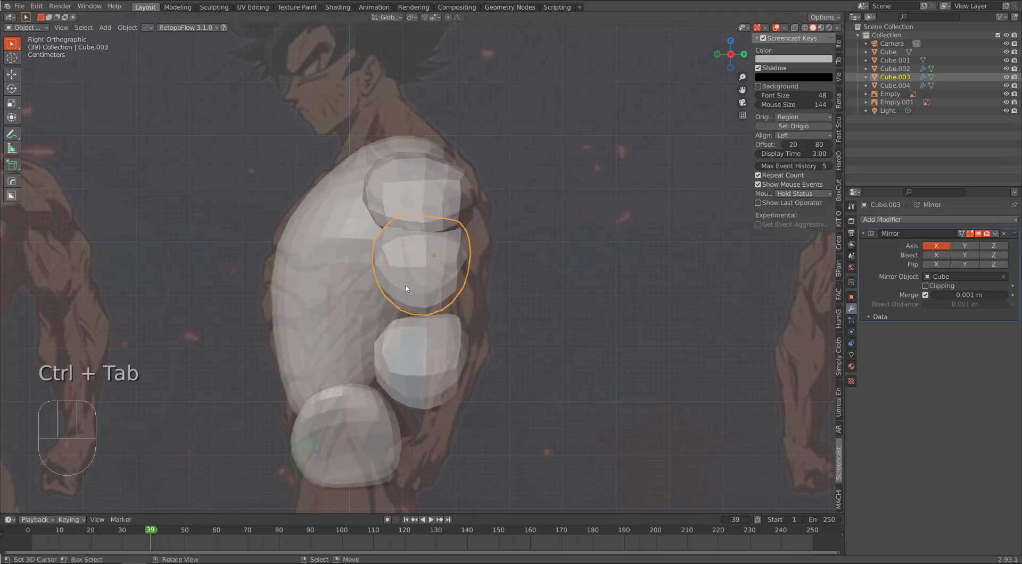
pyautogui.press('g')
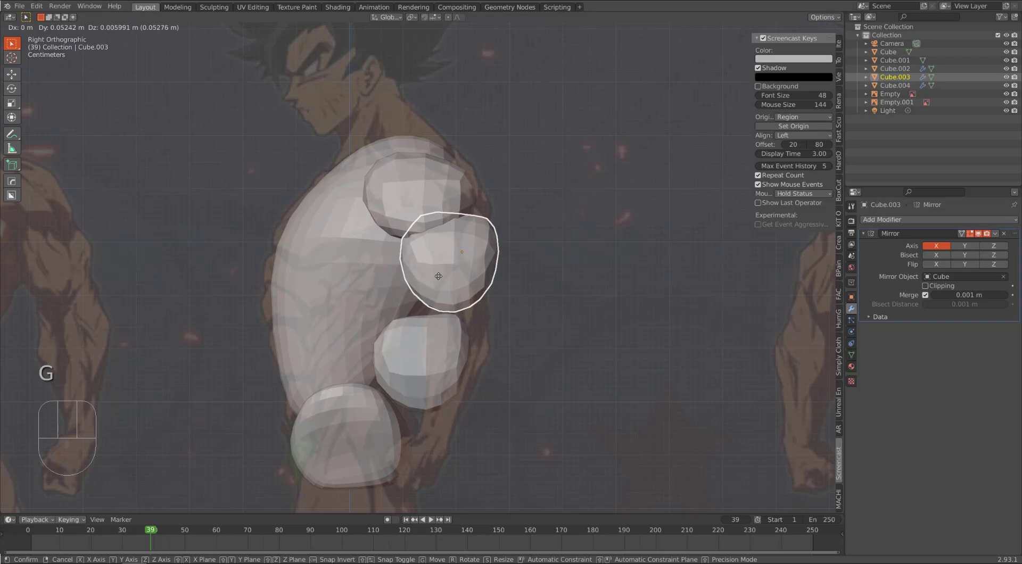
pyautogui.click(439, 273)
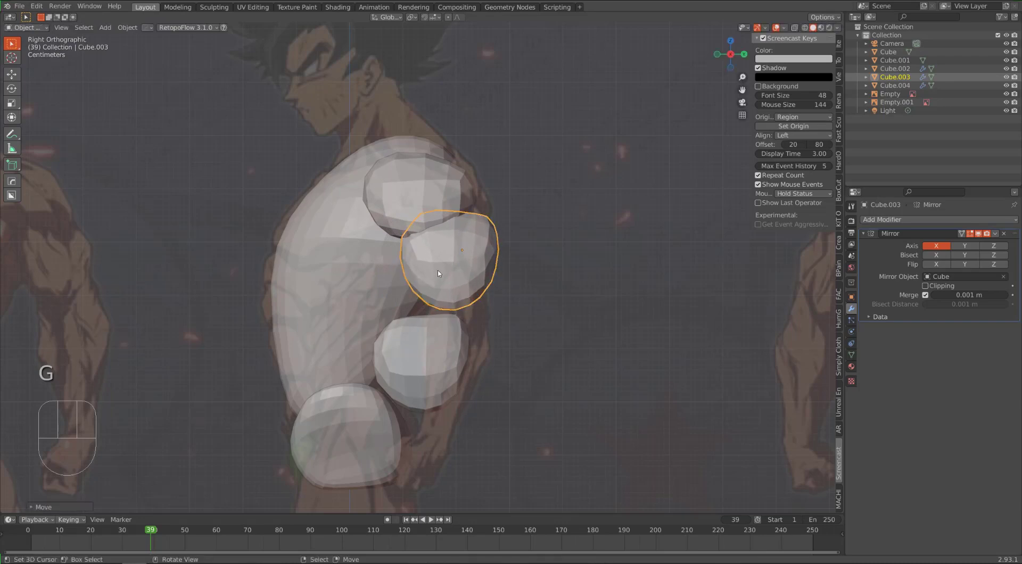
pyautogui.press('r')
pyautogui.click(410, 282)
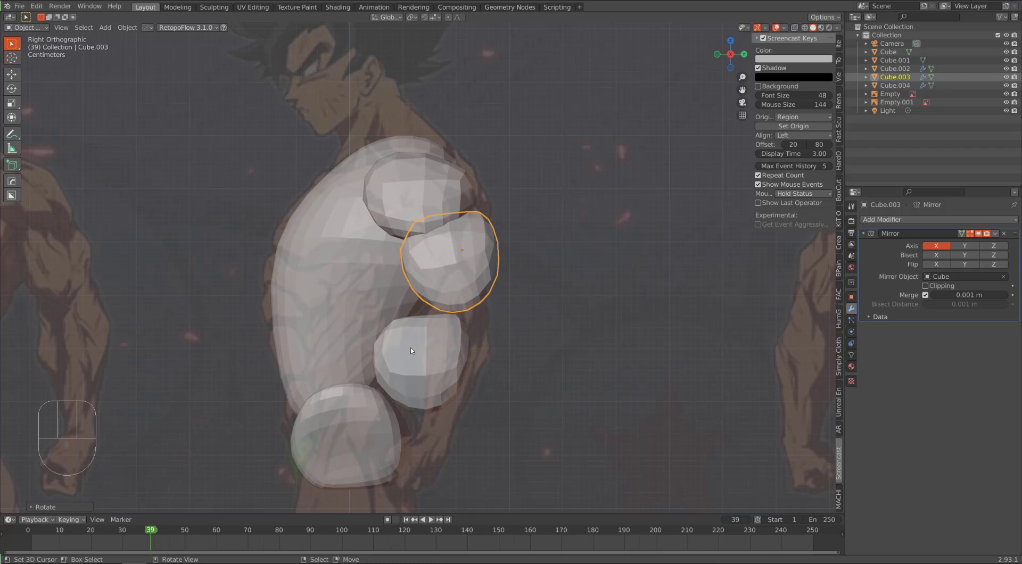
# Move the forearm mass toward the back beneath the upper arm and tilt it slightly in the side view
pyautogui.click(426, 343)
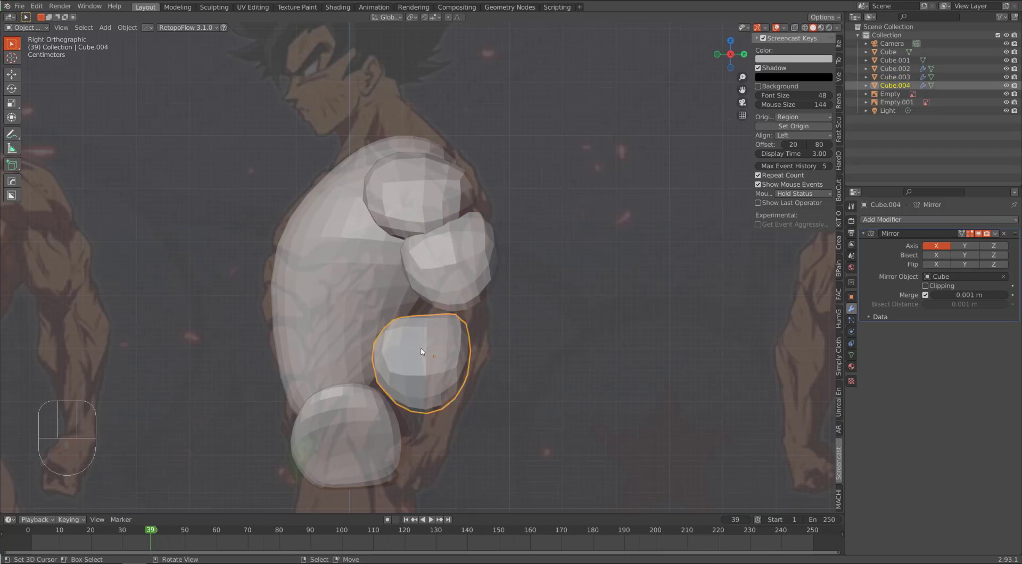
pyautogui.press('g')
pyautogui.click(447, 354)
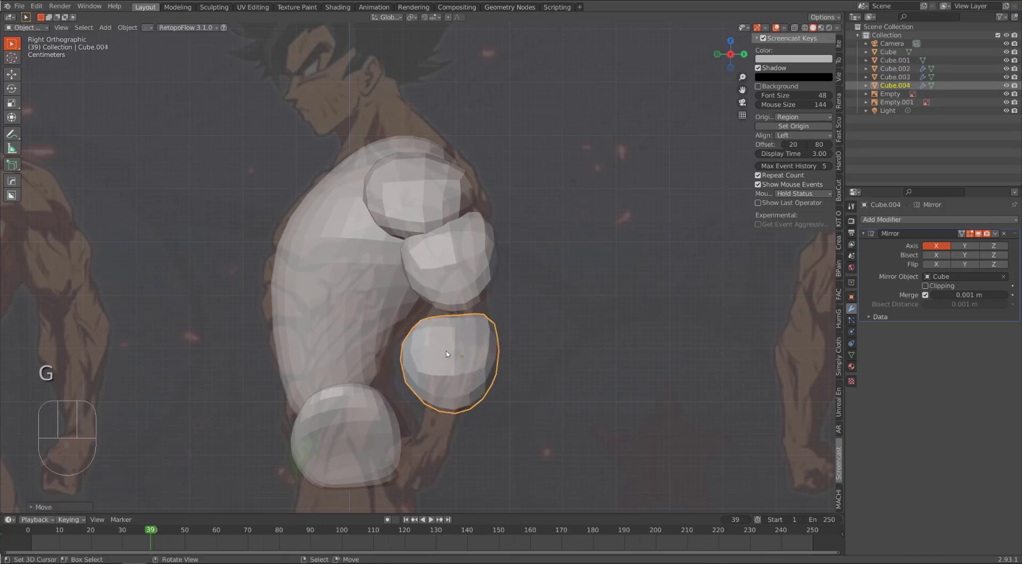
pyautogui.press('r')
pyautogui.click(408, 351)
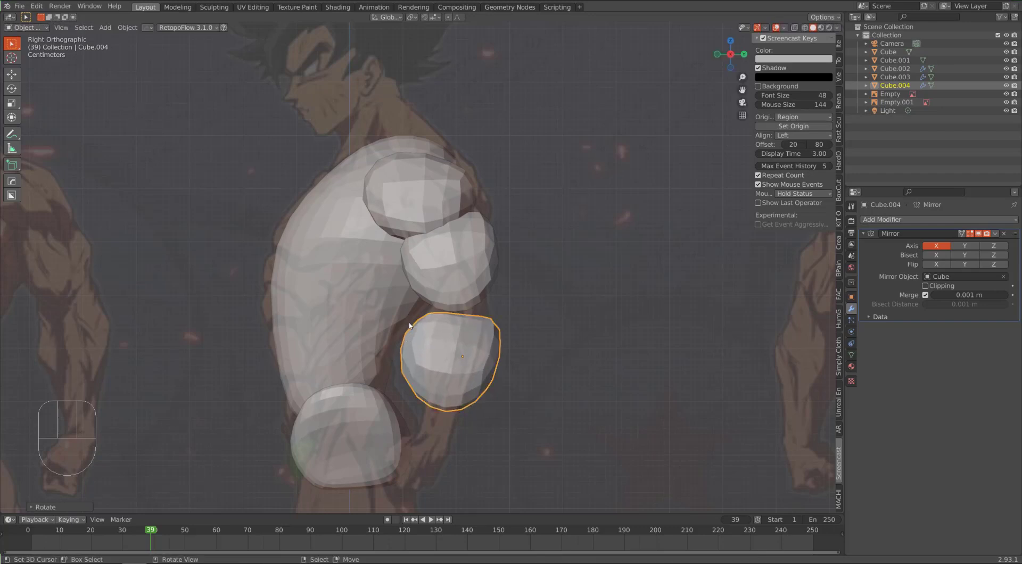
# Enter Sculpt Mode on the upper-arm mass, push its rear edge inward, and reduce the Grab brush radius to 188 px
pyautogui.hotkey('ctrl', 'Tab')
pyautogui.click(413, 370)
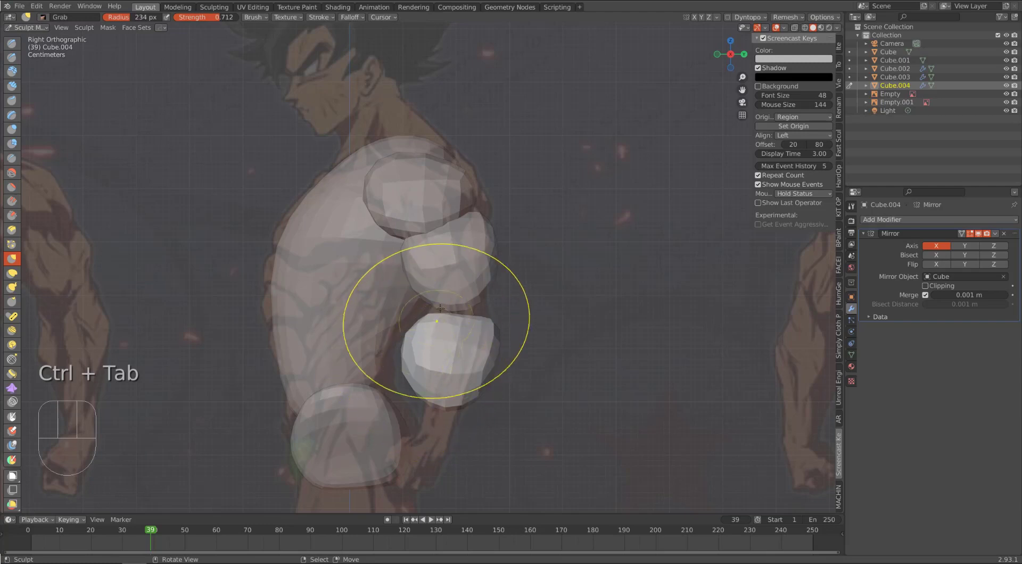
pyautogui.press('d')
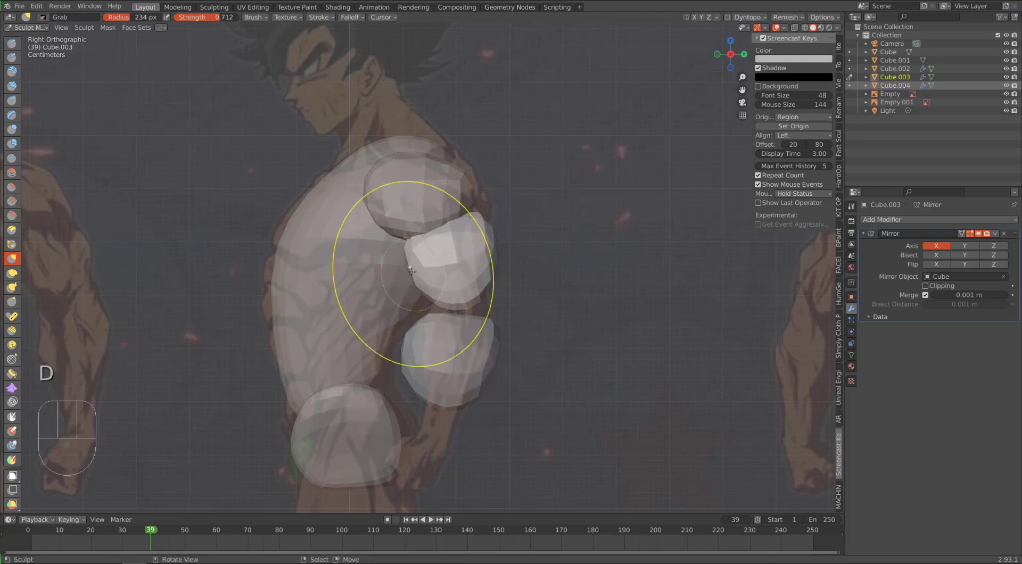
pyautogui.moveTo(491, 240)
pyautogui.mouseDown()
pyautogui.moveTo(479, 245)
pyautogui.moveTo(480, 268)
pyautogui.mouseUp()
pyautogui.press('f')
pyautogui.click(487, 234)
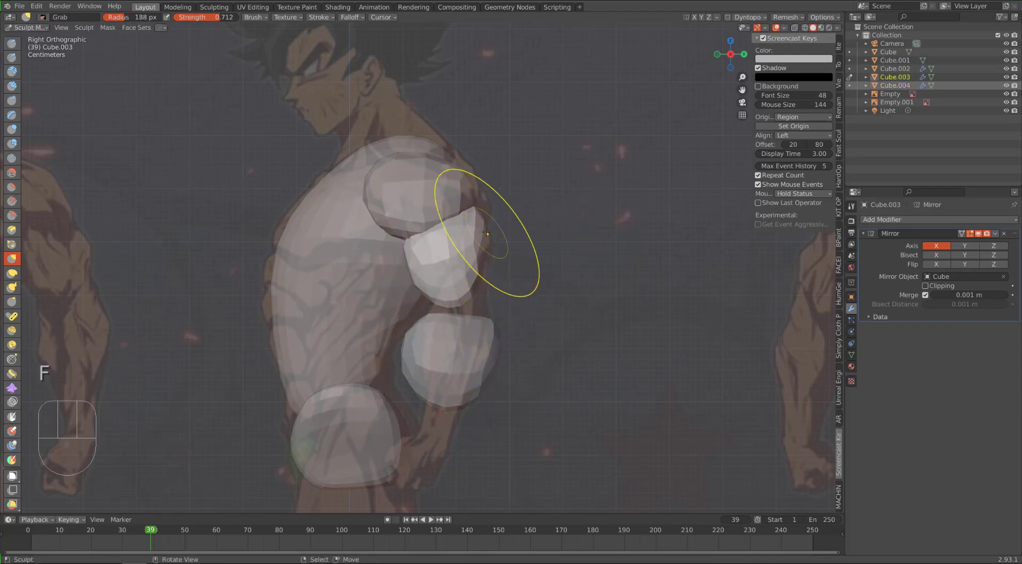
pyautogui.keyDown('alt'); pyautogui.moveTo(486, 233); pyautogui.dragTo(425, 303, button='middle'); pyautogui.keyUp('alt')
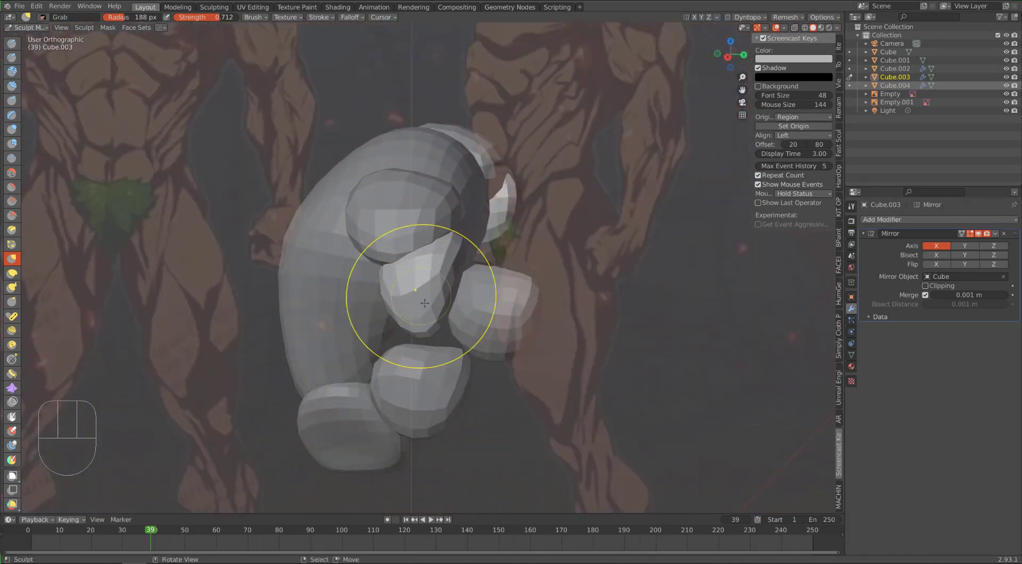
# Switch sculpting to the forearm mass, stretch its lower end toward the wrist, and adjust its upper part with Grab strokes
pyautogui.press('d')
pyautogui.moveTo(459, 367)
pyautogui.mouseDown()
pyautogui.moveTo(443, 371)
pyautogui.moveTo(410, 426)
pyautogui.mouseUp()
pyautogui.moveTo(416, 346); pyautogui.dragTo(431, 351)
pyautogui.keyDown('alt'); pyautogui.moveTo(430, 352); pyautogui.dragTo(538, 320, button='middle'); pyautogui.keyUp('alt')
pyautogui.moveTo(543, 314)
pyautogui.mouseDown()
pyautogui.moveTo(559, 317)
pyautogui.moveTo(534, 317)
pyautogui.mouseUp()
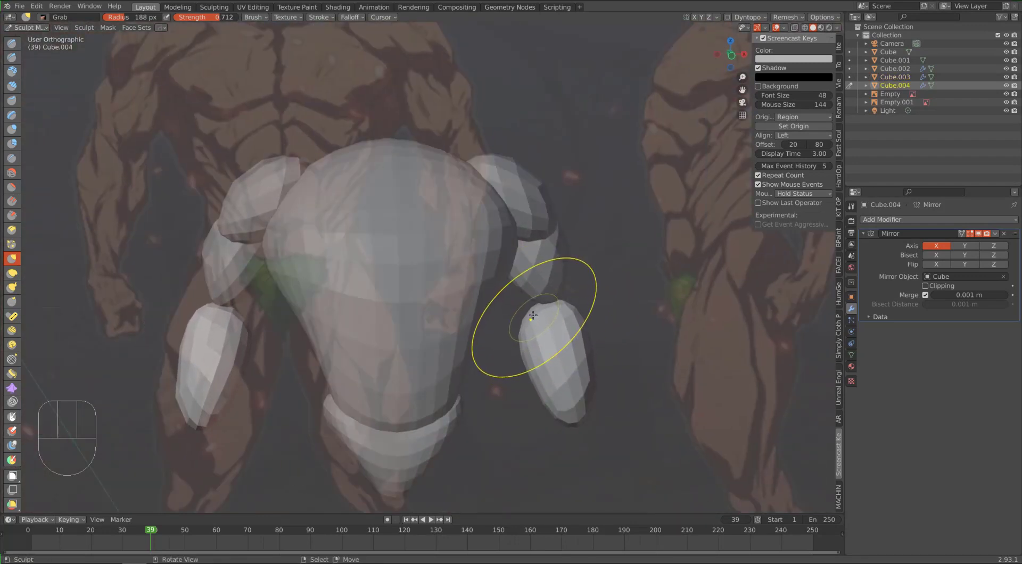
# Taper the forearm toward the wrist and widen its upper part near the elbow to match the front reference
pyautogui.press('KP_1')
pyautogui.moveTo(591, 397)
pyautogui.mouseDown()
pyautogui.moveTo(562, 432)
pyautogui.moveTo(558, 424)
pyautogui.mouseUp()
pyautogui.moveTo(582, 323); pyautogui.dragTo(588, 319)
pyautogui.moveTo(528, 340); pyautogui.dragTo(519, 342)
pyautogui.moveTo(555, 308); pyautogui.dragTo(557, 301)
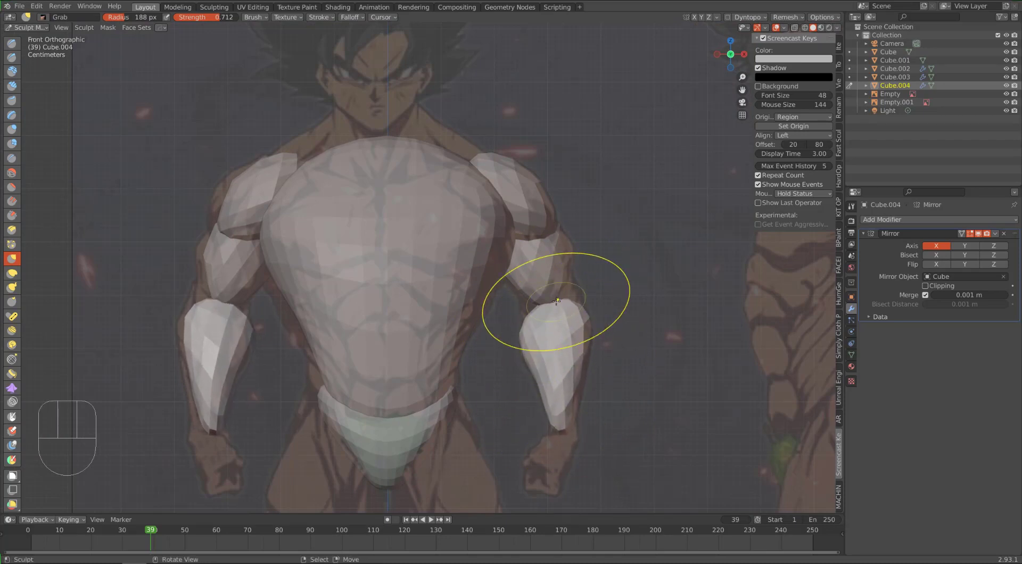
pyautogui.keyDown('alt'); pyautogui.moveTo(598, 228); pyautogui.dragTo(480, 303, button='middle'); pyautogui.keyUp('alt')
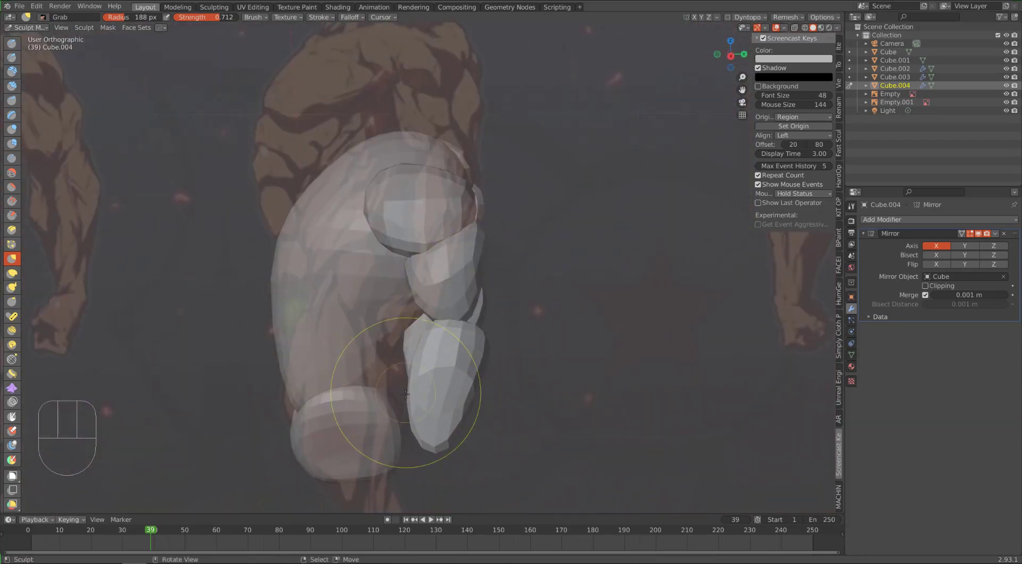
# Check the forearm mass from the side, front and back, and adjust its upper inner edge near the elbow with a Grab stroke
pyautogui.keyDown('alt'); pyautogui.moveTo(403, 355); pyautogui.dragTo(513, 376, button='middle'); pyautogui.keyUp('alt')
pyautogui.keyDown('alt'); pyautogui.moveTo(569, 328); pyautogui.dragTo(440, 365, button='middle'); pyautogui.keyUp('alt')
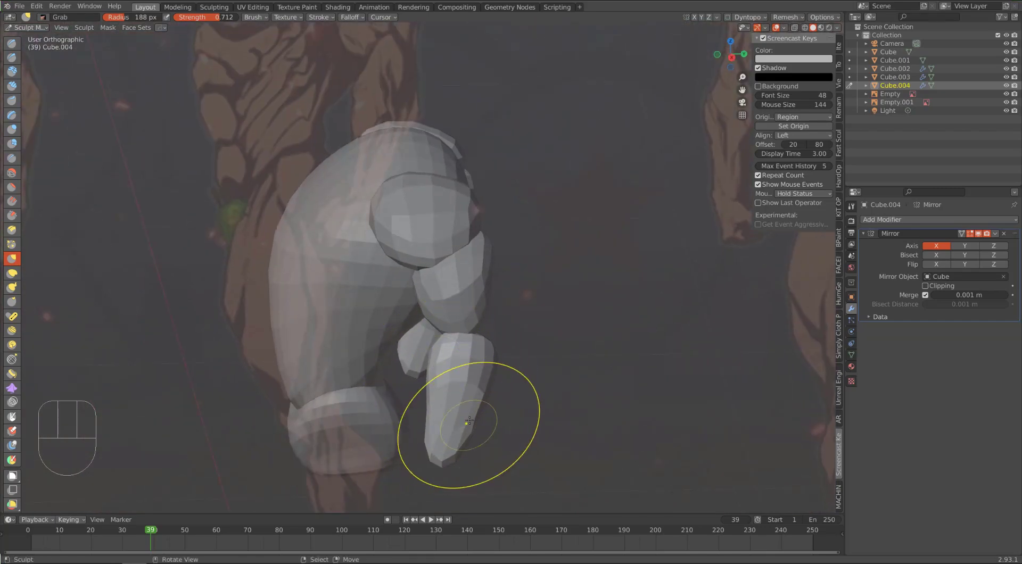
pyautogui.keyDown('alt'); pyautogui.moveTo(418, 346); pyautogui.dragTo(350, 361, button='middle'); pyautogui.keyUp('alt')
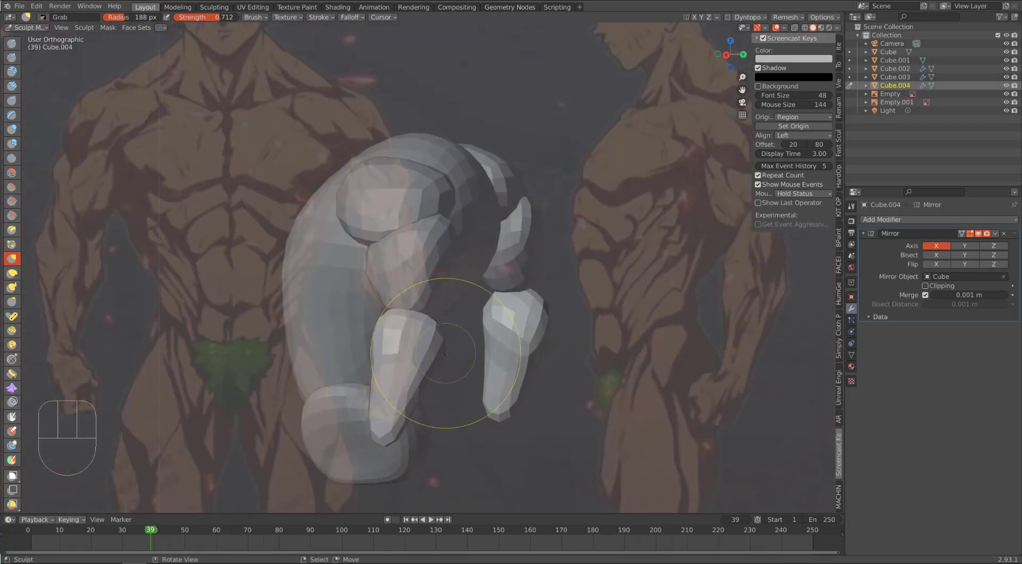
pyautogui.keyDown('alt'); pyautogui.moveTo(354, 307); pyautogui.dragTo(314, 269, button='middle'); pyautogui.keyUp('alt')
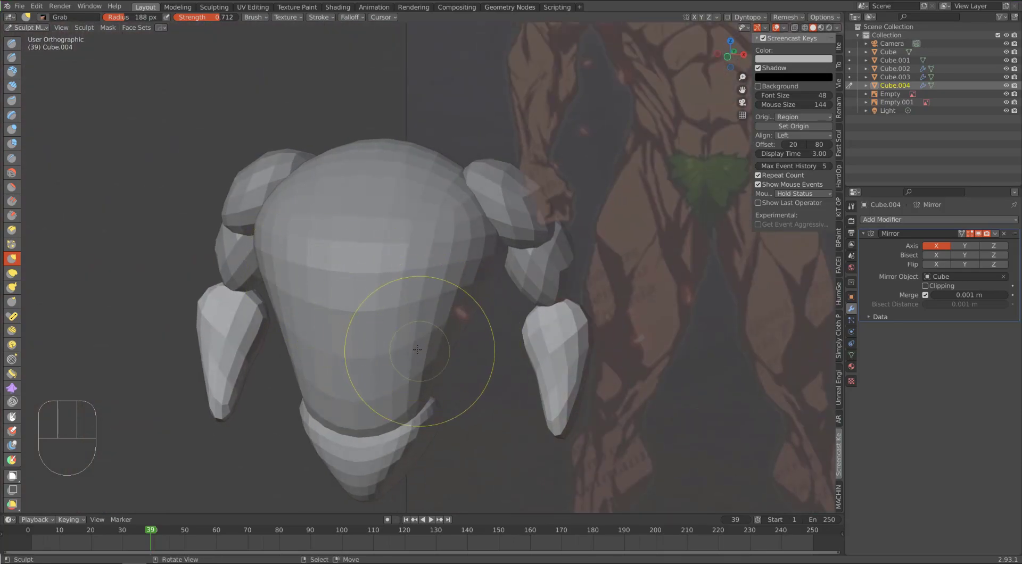
pyautogui.keyDown('alt'); pyautogui.moveTo(417, 349); pyautogui.dragTo(308, 323, button='middle'); pyautogui.keyUp('alt')
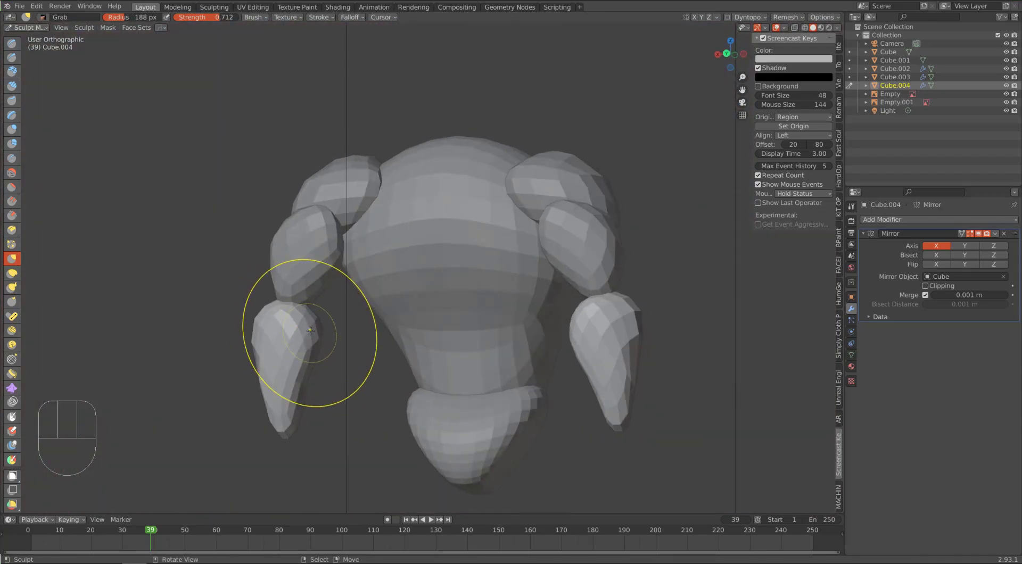
pyautogui.moveTo(311, 330); pyautogui.dragTo(293, 310)
pyautogui.keyDown('alt'); pyautogui.moveTo(260, 280); pyautogui.dragTo(329, 296, button='middle'); pyautogui.keyUp('alt')
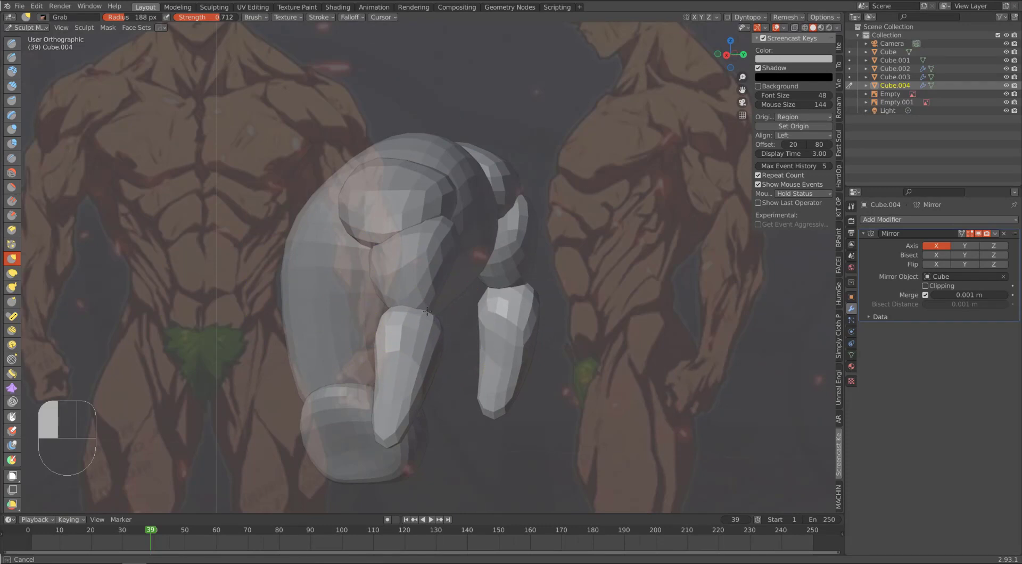
pyautogui.keyDown('alt'); pyautogui.moveTo(428, 311); pyautogui.dragTo(437, 305, button='middle'); pyautogui.keyUp('alt')
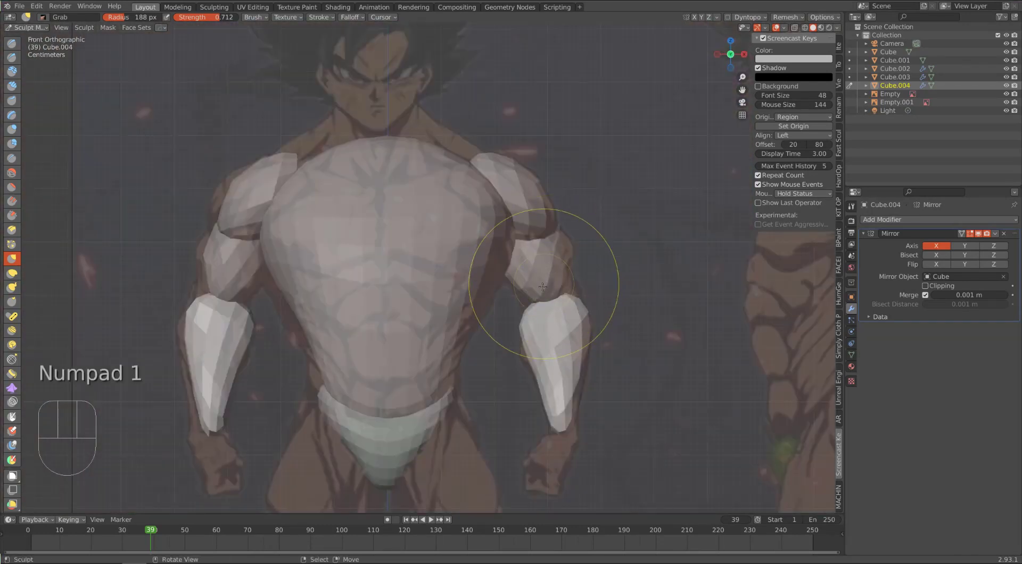
# Switch sculpting to the upper-arm mass and reshape its lower rear end at the elbow with short Grab strokes
pyautogui.press('d')
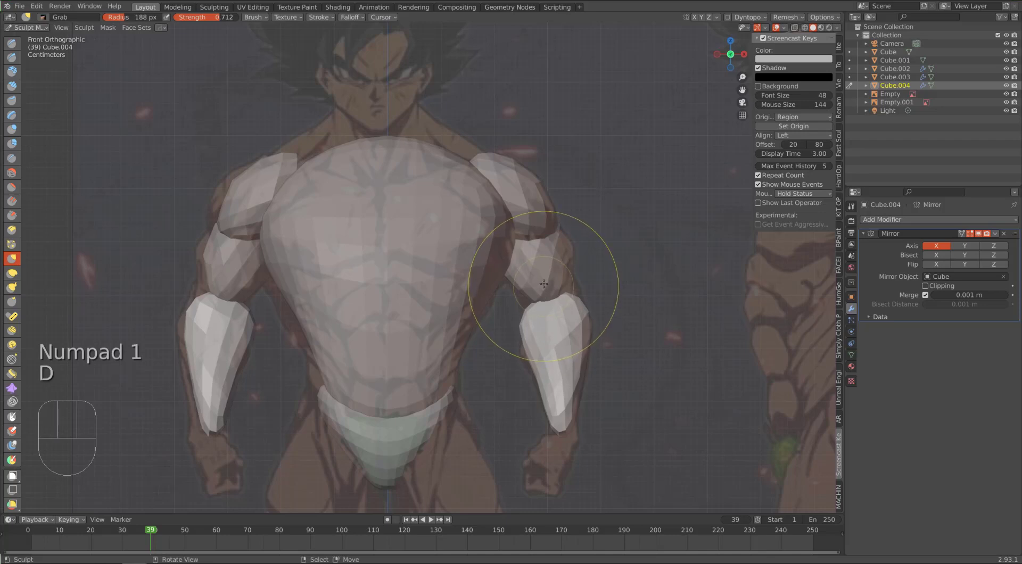
pyautogui.moveTo(551, 278)
pyautogui.keyDown('alt'); pyautogui.mouseDown(button='middle')
pyautogui.moveTo(466, 324)
pyautogui.moveTo(448, 309)
pyautogui.moveTo(429, 346)
pyautogui.moveTo(357, 297)
pyautogui.moveTo(400, 308)
pyautogui.mouseUp(button='middle'); pyautogui.keyUp('alt')
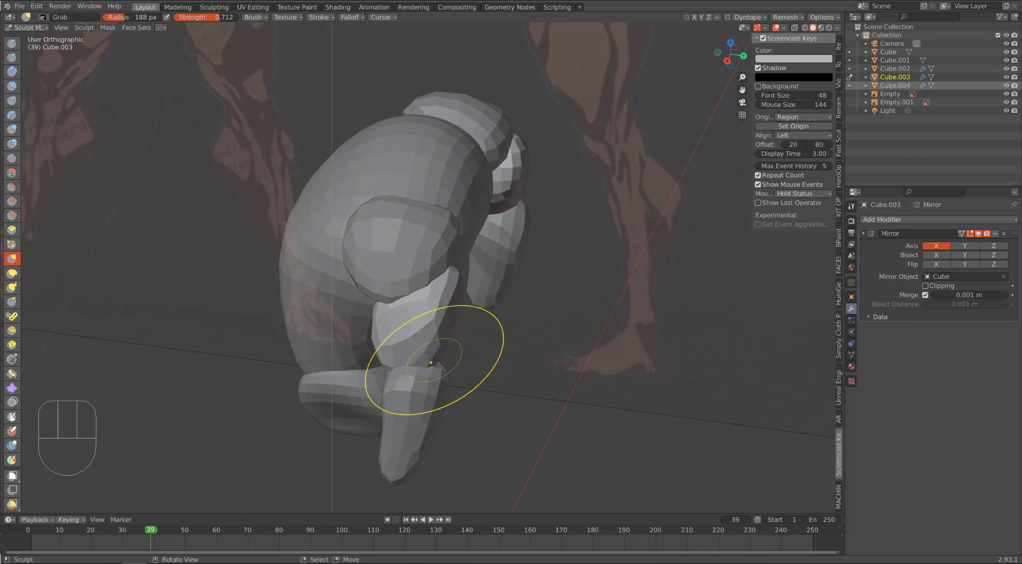
pyautogui.moveTo(433, 362); pyautogui.dragTo(444, 358)
pyautogui.moveTo(439, 365); pyautogui.dragTo(446, 362)
pyautogui.keyDown('alt'); pyautogui.moveTo(413, 316); pyautogui.dragTo(426, 312); pyautogui.keyUp('alt')
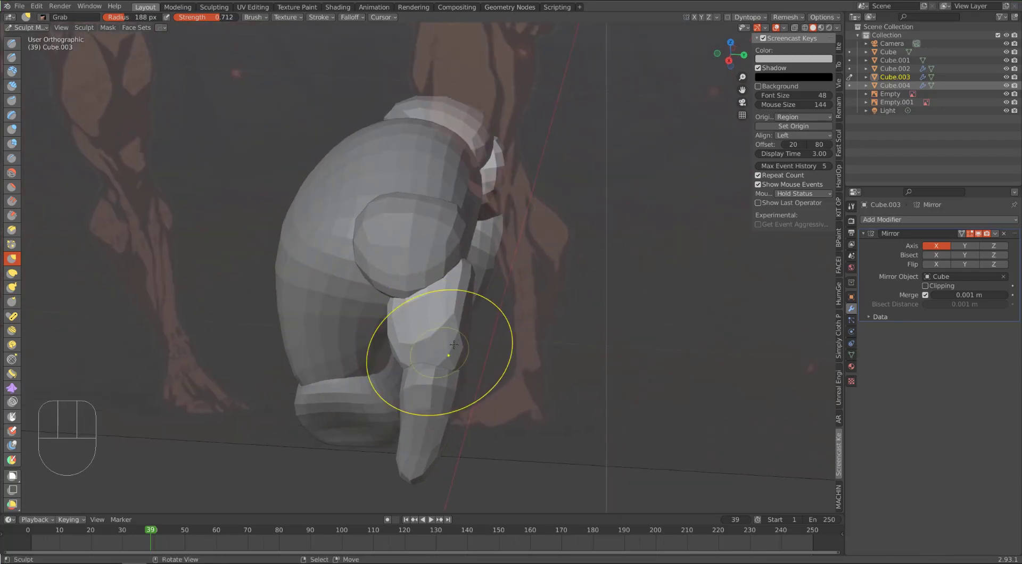
pyautogui.moveTo(459, 347); pyautogui.dragTo(453, 347)
pyautogui.moveTo(457, 341); pyautogui.dragTo(451, 339)
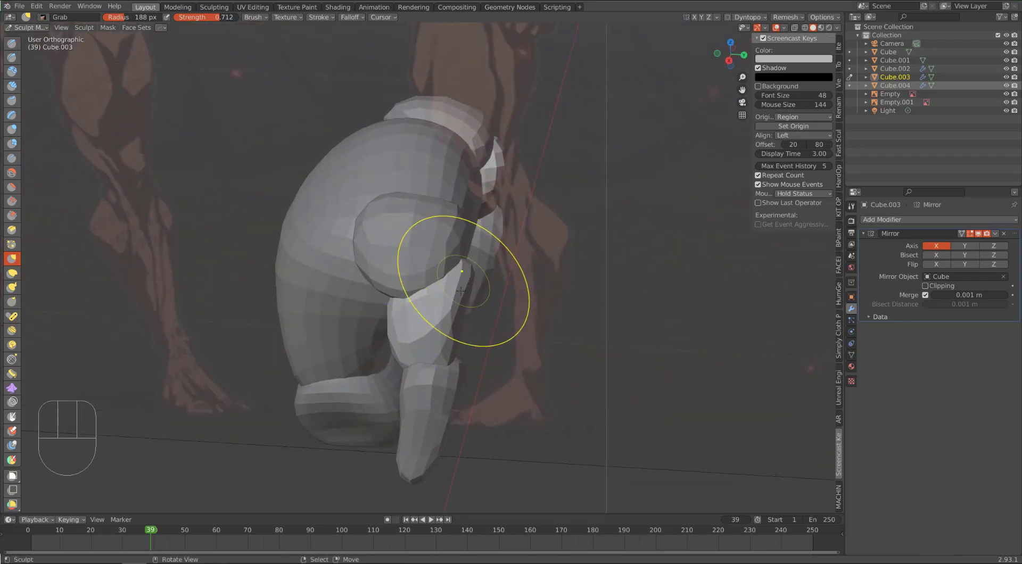
# Pull the upper arm's top rear corner inward beneath the shoulder and reshape its front edge to refine the side and front outlines
pyautogui.moveTo(466, 308); pyautogui.dragTo(479, 298, button='middle')
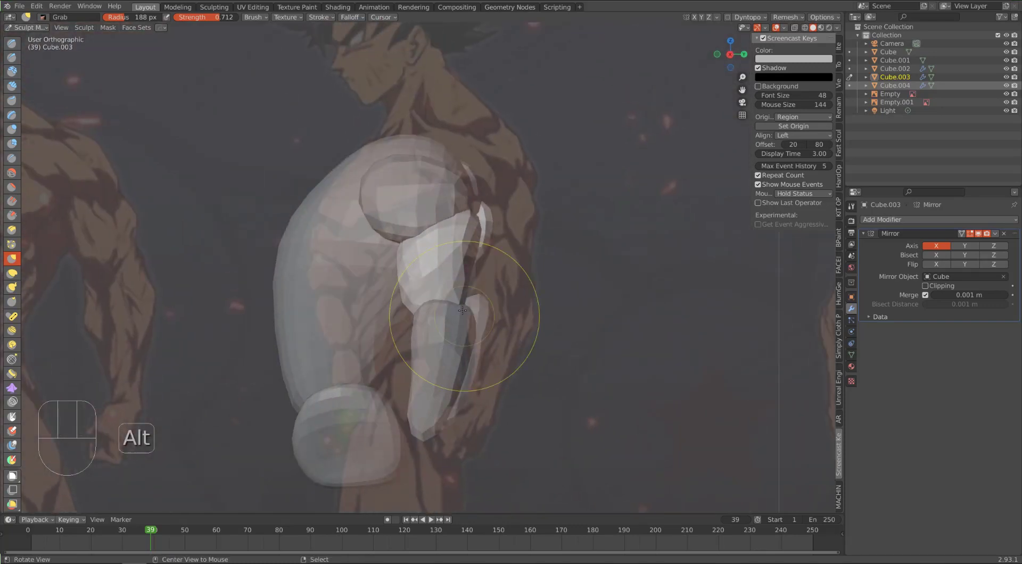
pyautogui.moveTo(473, 219); pyautogui.dragTo(461, 217)
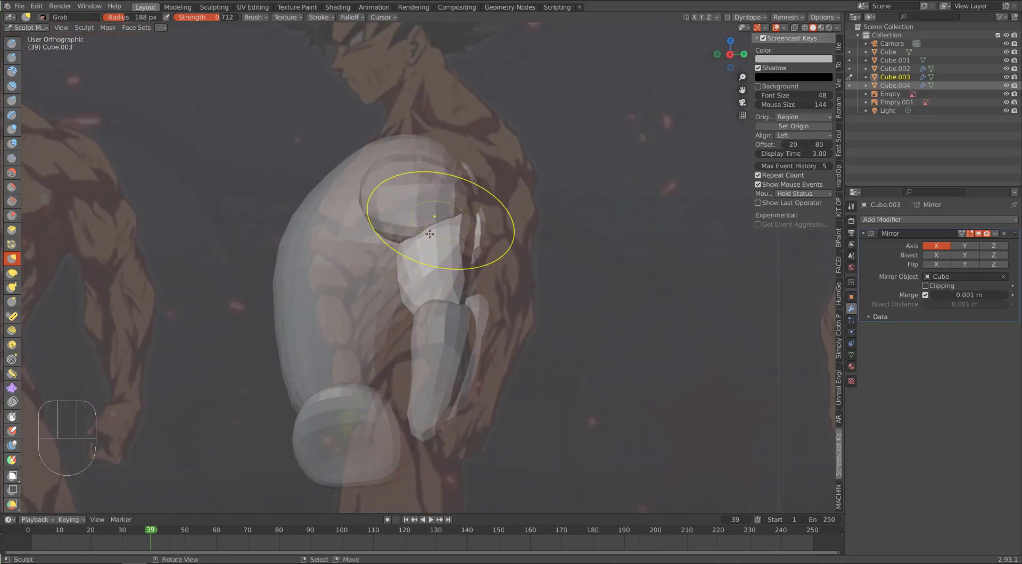
pyautogui.moveTo(408, 249); pyautogui.dragTo(437, 229)
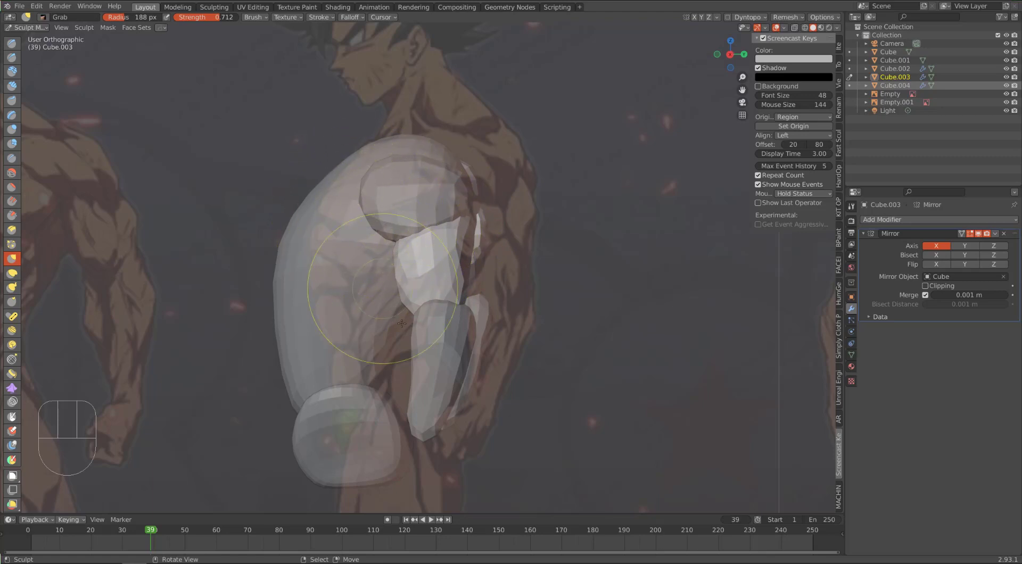
pyautogui.keyDown('alt'); pyautogui.moveTo(401, 323); pyautogui.dragTo(524, 273, button='middle'); pyautogui.keyUp('alt')
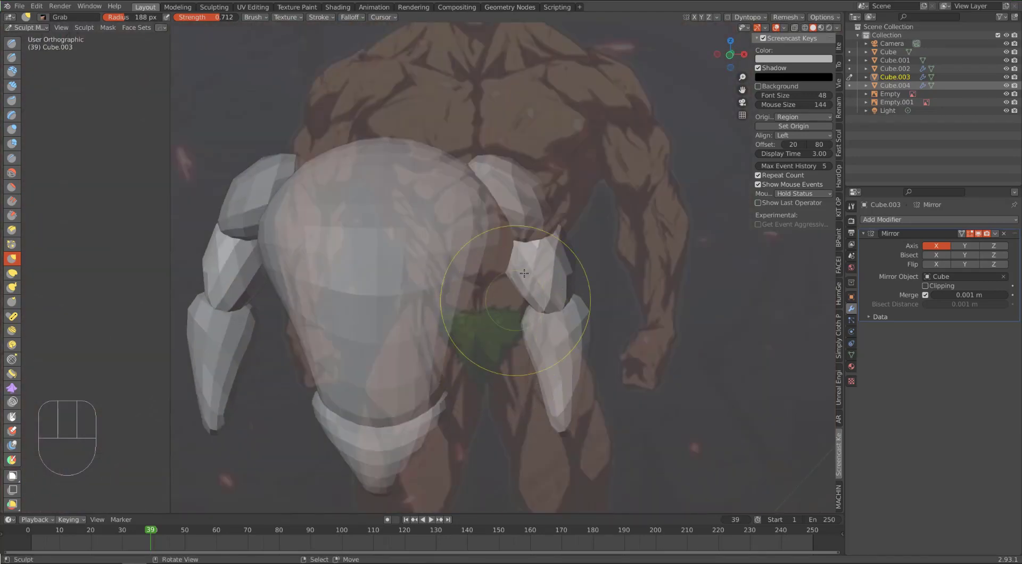
pyautogui.moveTo(562, 233); pyautogui.dragTo(552, 239)
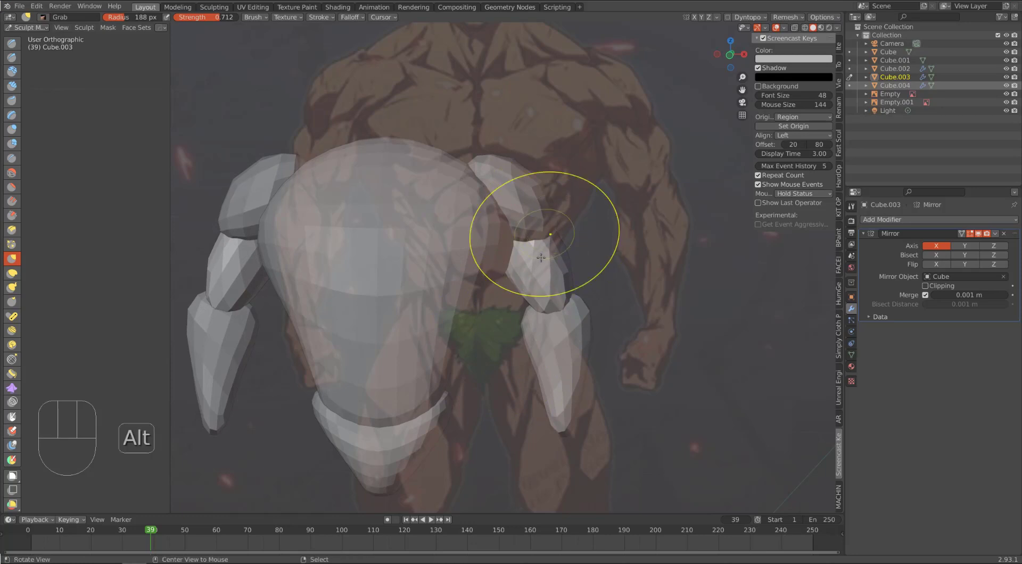
# Fill out the inner and outer edges of the upper-arm mass from behind with Grab strokes
pyautogui.moveTo(541, 258)
pyautogui.keyDown('alt'); pyautogui.mouseDown(button='middle')
pyautogui.moveTo(321, 280)
pyautogui.moveTo(297, 227)
pyautogui.mouseUp(button='middle'); pyautogui.keyUp('alt')
pyautogui.moveTo(298, 235)
pyautogui.mouseDown()
pyautogui.moveTo(342, 283)
pyautogui.moveTo(336, 276)
pyautogui.mouseUp()
pyautogui.keyDown('alt'); pyautogui.moveTo(270, 222); pyautogui.dragTo(307, 261, button='middle'); pyautogui.keyUp('alt')
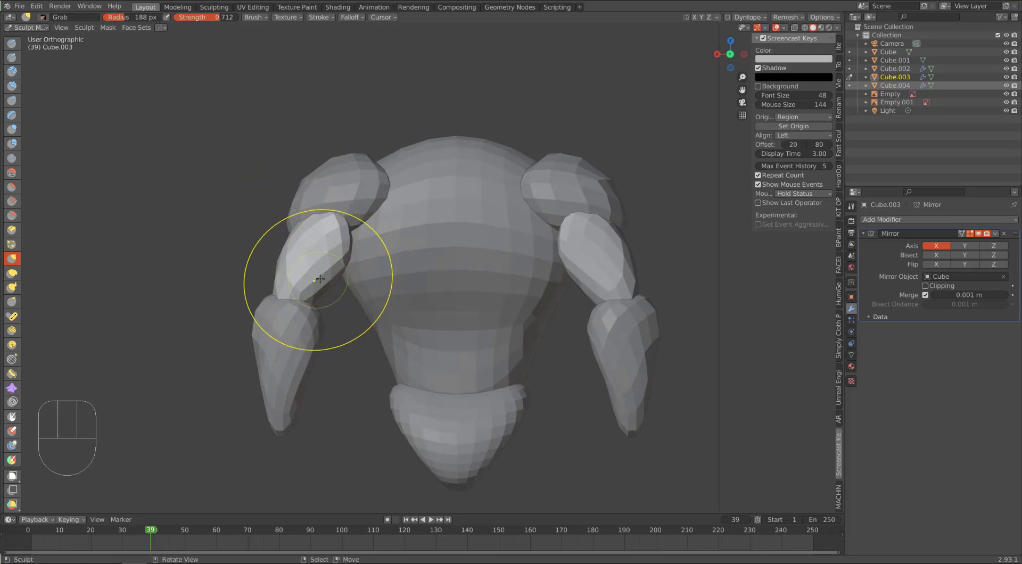
pyautogui.moveTo(320, 281)
pyautogui.mouseDown()
pyautogui.moveTo(330, 289)
pyautogui.moveTo(348, 254)
pyautogui.mouseUp()
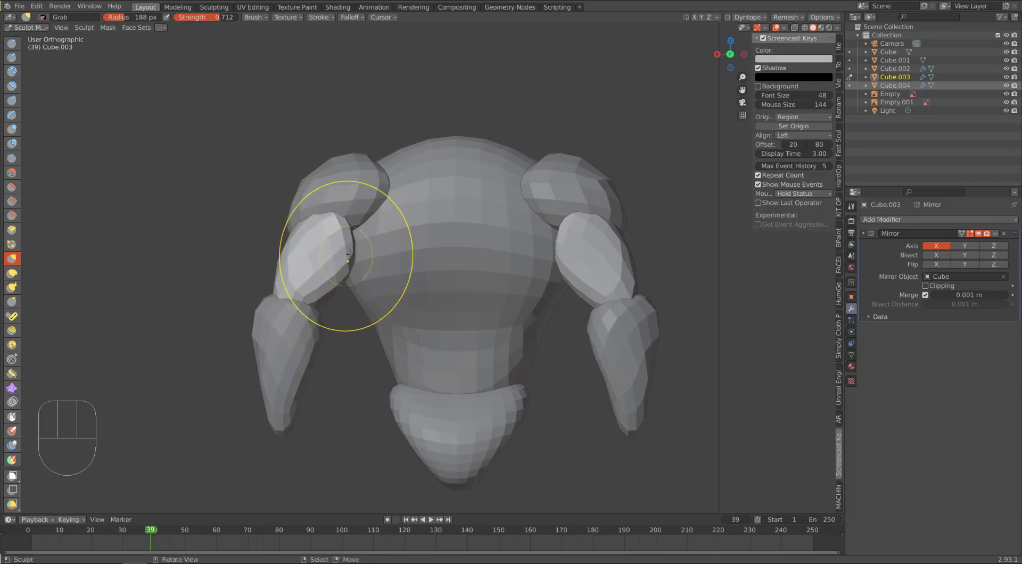
pyautogui.moveTo(284, 247); pyautogui.dragTo(251, 206)
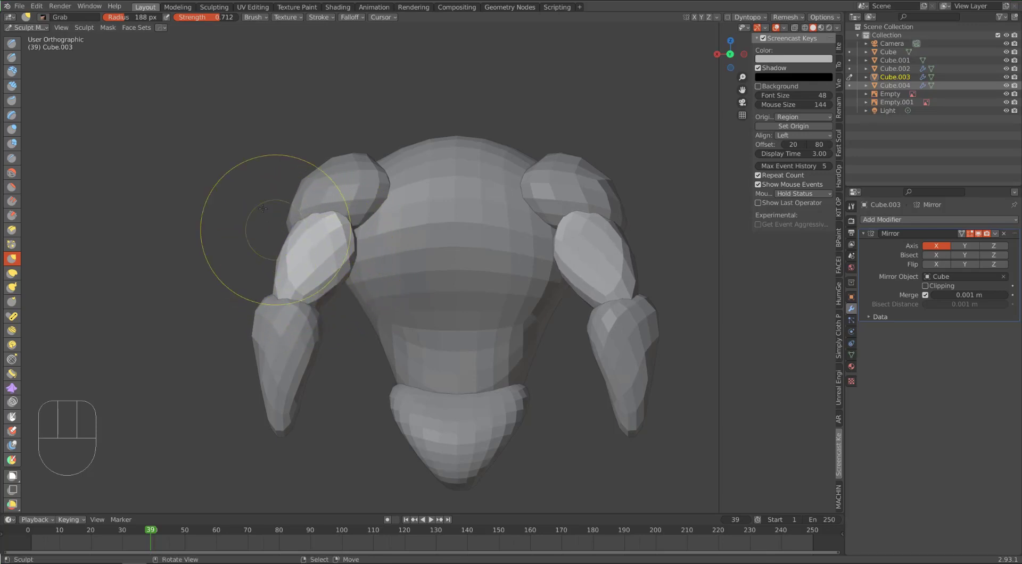
# Reduce the Grab brush radius to 136 px and refine the upper arm's rear edge and lower end around the elbow
pyautogui.moveTo(251, 206)
pyautogui.mouseDown(button='middle')
pyautogui.moveTo(246, 260)
pyautogui.moveTo(405, 296)
pyautogui.mouseUp(button='middle')
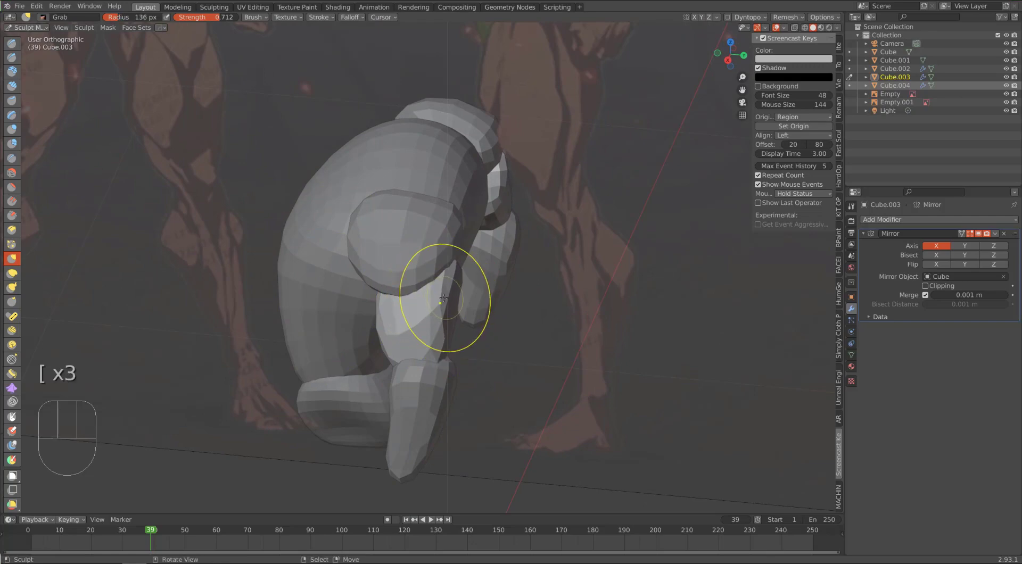
pyautogui.keyDown('alt'); pyautogui.moveTo(444, 251); pyautogui.dragTo(459, 268, button='middle'); pyautogui.keyUp('alt')
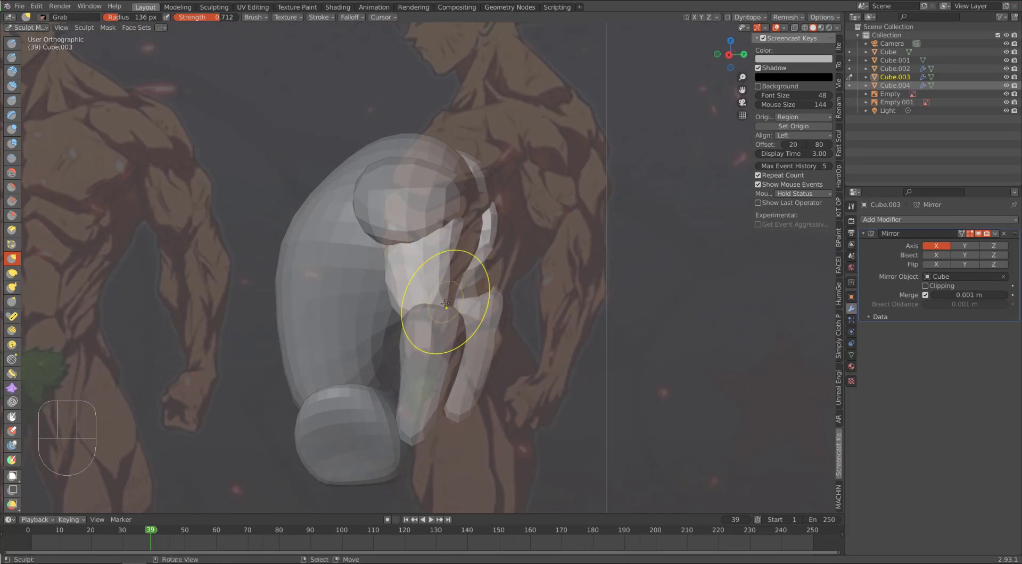
pyautogui.keyDown('alt'); pyautogui.moveTo(419, 259); pyautogui.dragTo(422, 312, button='middle'); pyautogui.keyUp('alt')
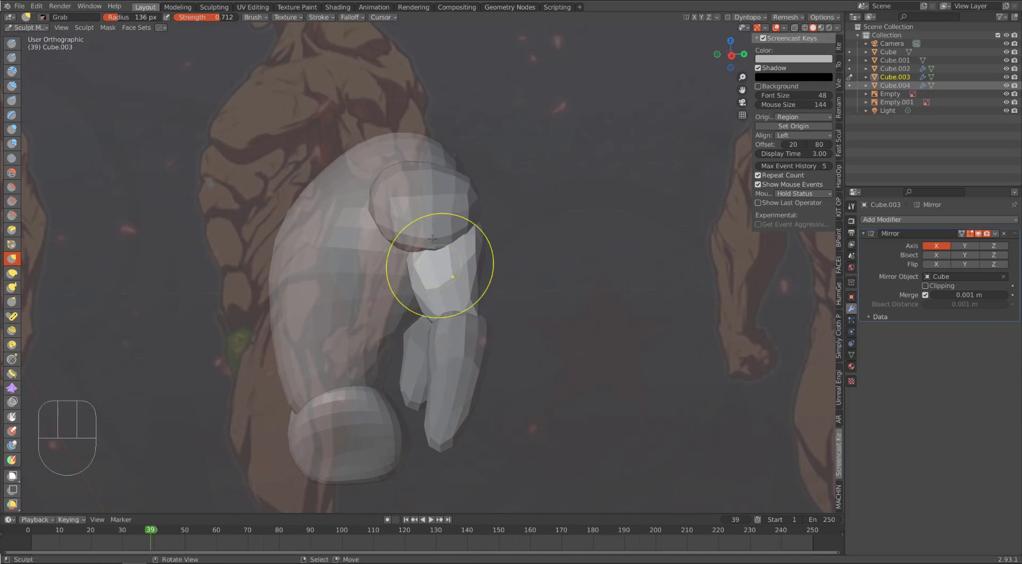
pyautogui.keyDown('alt'); pyautogui.moveTo(433, 239); pyautogui.dragTo(463, 269, button='middle'); pyautogui.keyUp('alt')
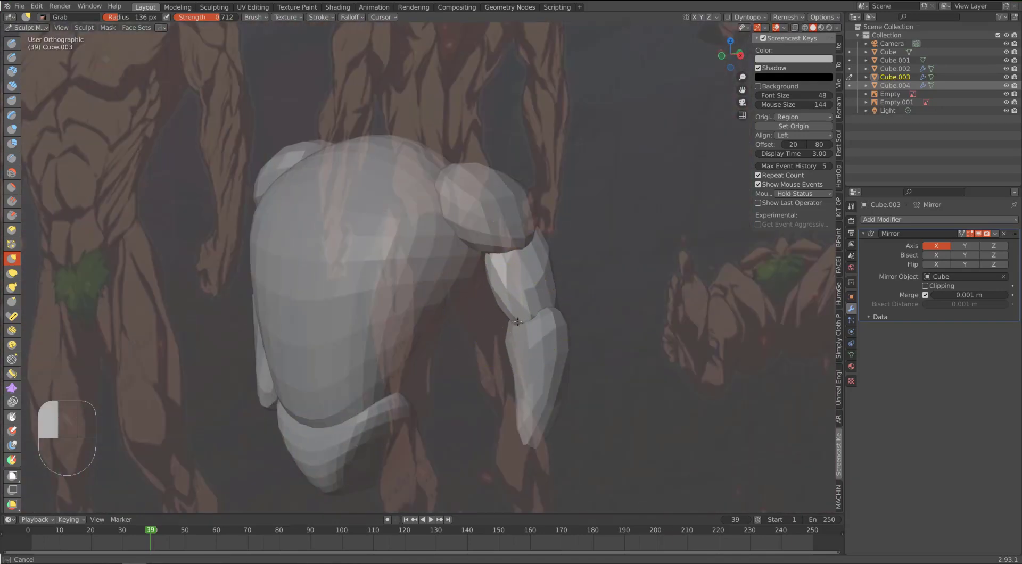
pyautogui.keyDown('alt'); pyautogui.moveTo(504, 299); pyautogui.dragTo(560, 283, button='middle'); pyautogui.keyUp('alt')
pyautogui.moveTo(427, 260); pyautogui.dragTo(495, 274, button='middle')
pyautogui.moveTo(479, 279); pyautogui.dragTo(476, 280)
pyautogui.keyDown('alt'); pyautogui.moveTo(476, 279); pyautogui.dragTo(373, 319, button='middle'); pyautogui.keyUp('alt')
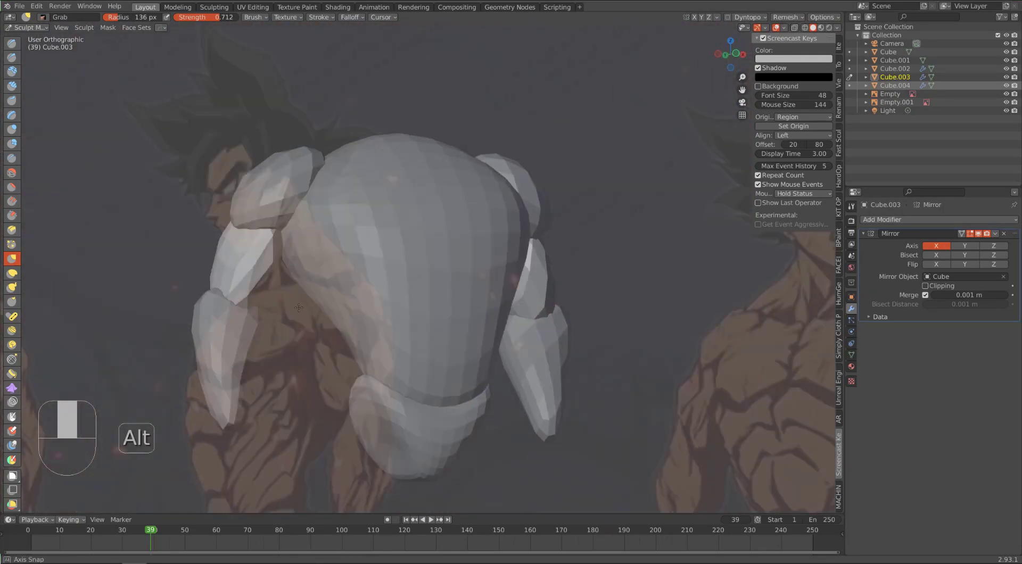
# Switch sculpting to the forearm mass in front view, widen its upper part near the elbow, and extend the wrist end slightly
pyautogui.press('KP_1')
pyautogui.press('KP_1')
pyautogui.moveTo(557, 252)
pyautogui.mouseDown()
pyautogui.moveTo(524, 329)
pyautogui.moveTo(527, 359)
pyautogui.mouseUp()
pyautogui.press('d')
pyautogui.moveTo(528, 360)
pyautogui.mouseDown()
pyautogui.moveTo(538, 378)
pyautogui.moveTo(525, 346)
pyautogui.mouseUp()
pyautogui.moveTo(572, 327); pyautogui.dragTo(574, 323)
pyautogui.moveTo(524, 347); pyautogui.dragTo(521, 344)
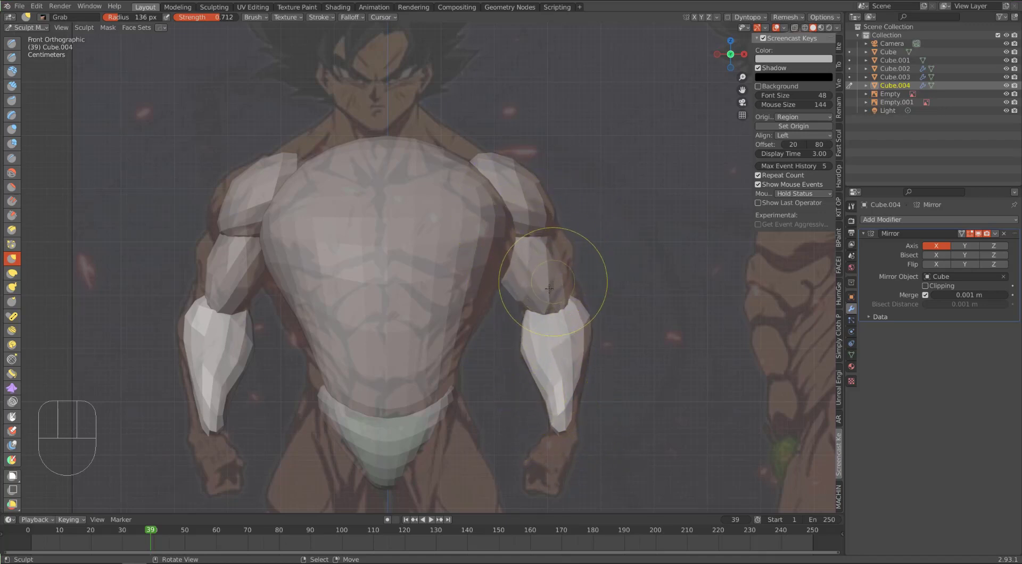
pyautogui.moveTo(579, 427); pyautogui.dragTo(567, 434)
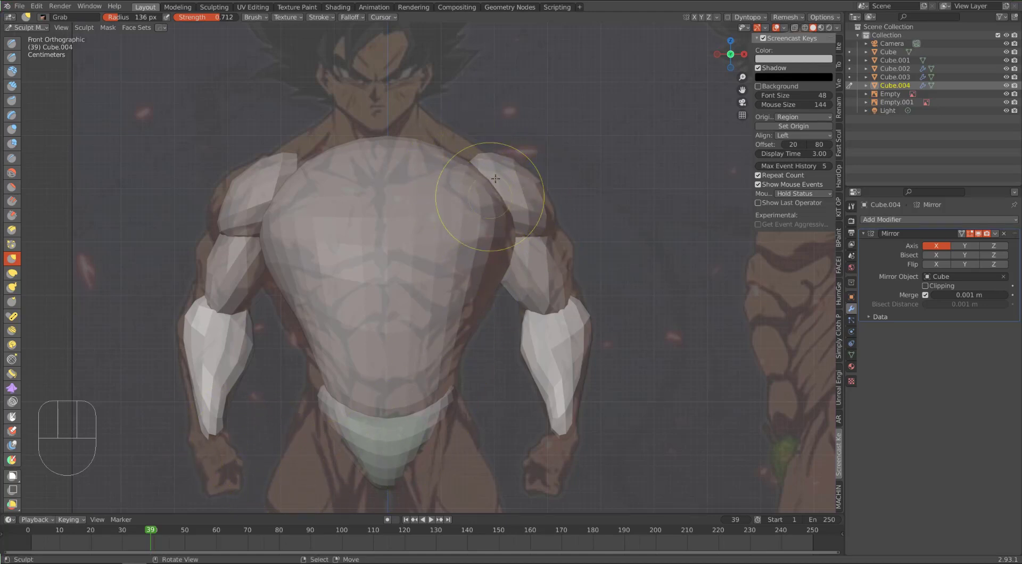
# Switch sculpting to the shoulder mass in front view and pull its upper edge out to make the deltoid fuller
pyautogui.moveTo(500, 208)
pyautogui.keyDown('alt'); pyautogui.mouseDown(button='middle')
pyautogui.moveTo(487, 186)
pyautogui.moveTo(459, 202)
pyautogui.moveTo(497, 200)
pyautogui.mouseUp(button='middle'); pyautogui.keyUp('alt')
pyautogui.press('KP_1')
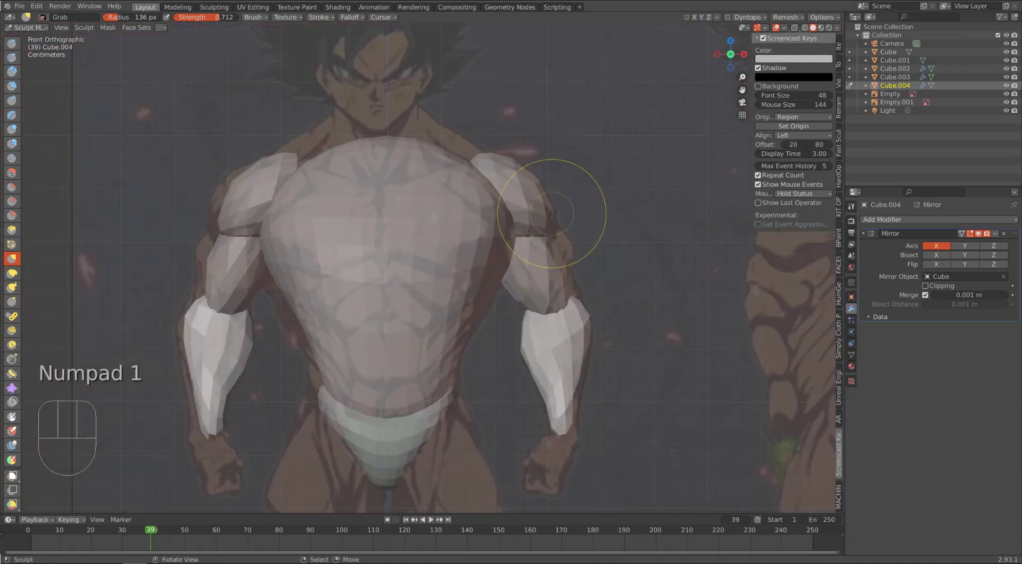
pyautogui.click(552, 213)
pyautogui.press('d')
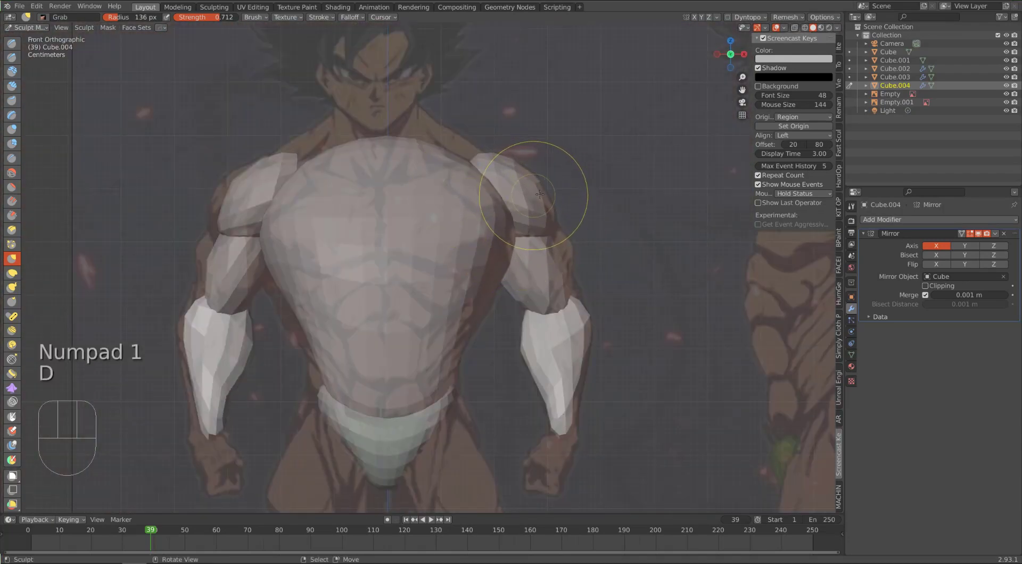
pyautogui.click(528, 184)
pyautogui.moveTo(524, 169)
pyautogui.mouseDown()
pyautogui.moveTo(488, 145)
pyautogui.moveTo(479, 161)
pyautogui.mouseUp()
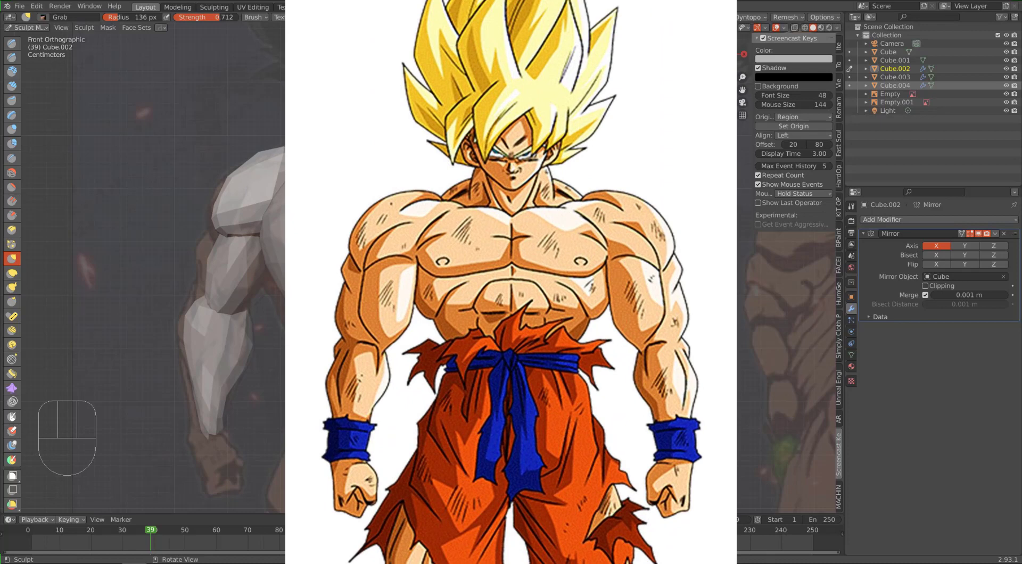
# Round the front and lower edge of the shoulder mass with Grab strokes from raised side angles
pyautogui.keyDown('alt'); pyautogui.moveTo(495, 219); pyautogui.dragTo(412, 266, button='middle'); pyautogui.keyUp('alt')
pyautogui.moveTo(411, 290); pyautogui.dragTo(397, 306)
pyautogui.keyDown('alt'); pyautogui.moveTo(402, 205); pyautogui.dragTo(419, 224, button='middle'); pyautogui.keyUp('alt')
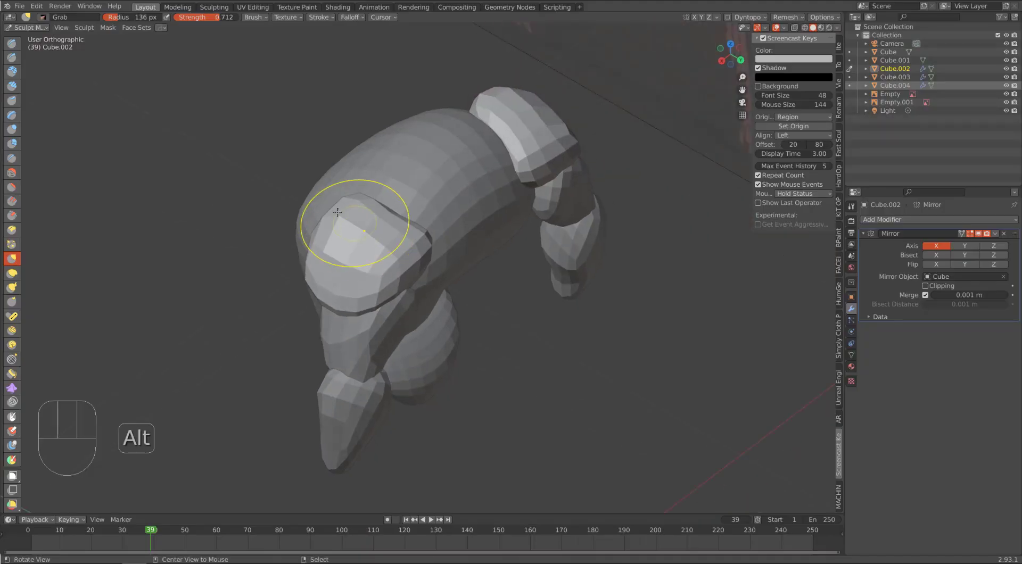
pyautogui.keyDown('alt'); pyautogui.moveTo(353, 228); pyautogui.dragTo(358, 256, button='middle'); pyautogui.keyUp('alt')
pyautogui.moveTo(383, 320); pyautogui.dragTo(389, 323)
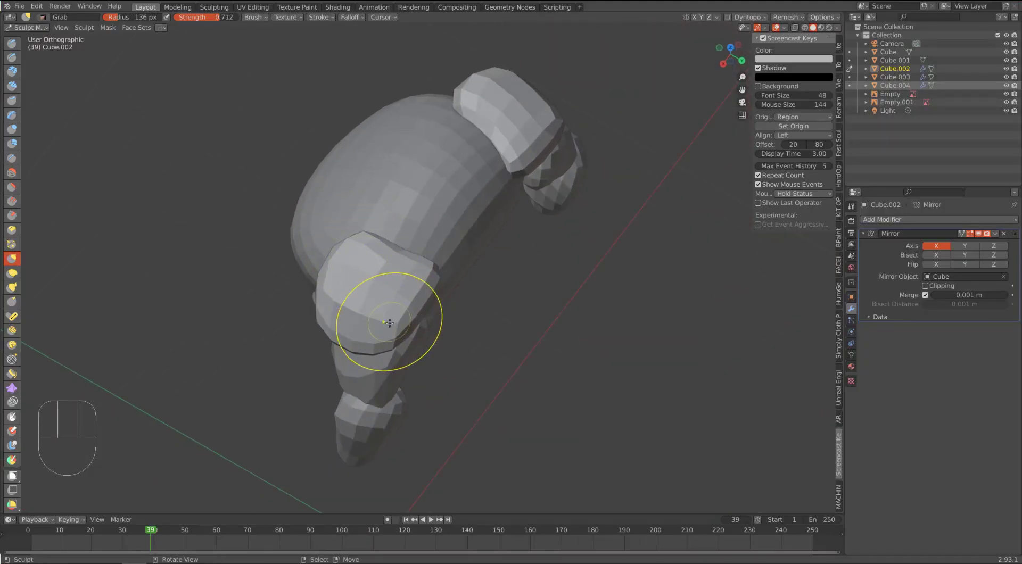
# Reshape the upper edge and front corner of the shoulder mesh with the Grab brush, keeping it fitted against the torso
pyautogui.moveTo(393, 245); pyautogui.dragTo(399, 254)
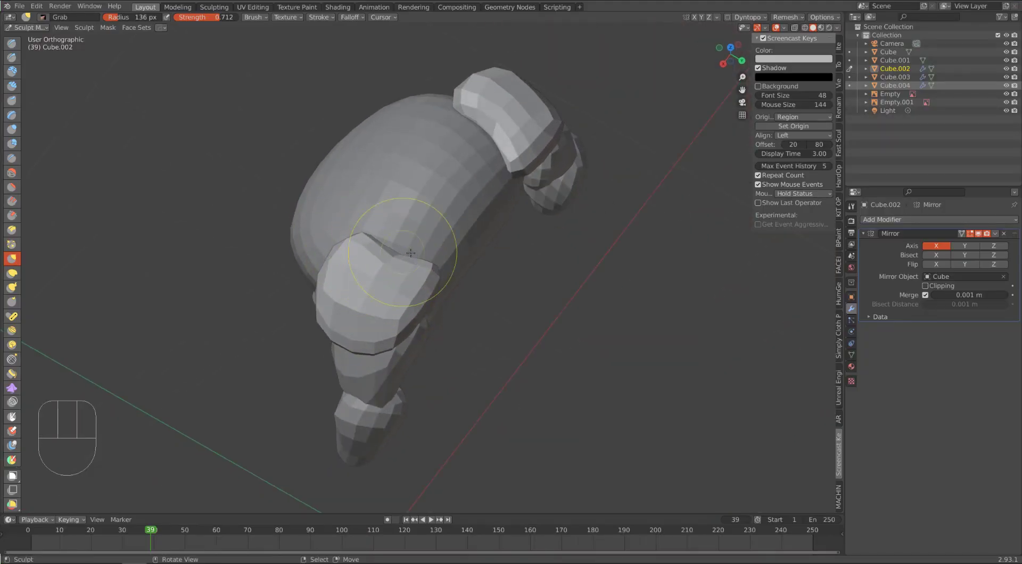
pyautogui.keyDown('alt'); pyautogui.moveTo(384, 197); pyautogui.dragTo(397, 194, button='middle'); pyautogui.keyUp('alt')
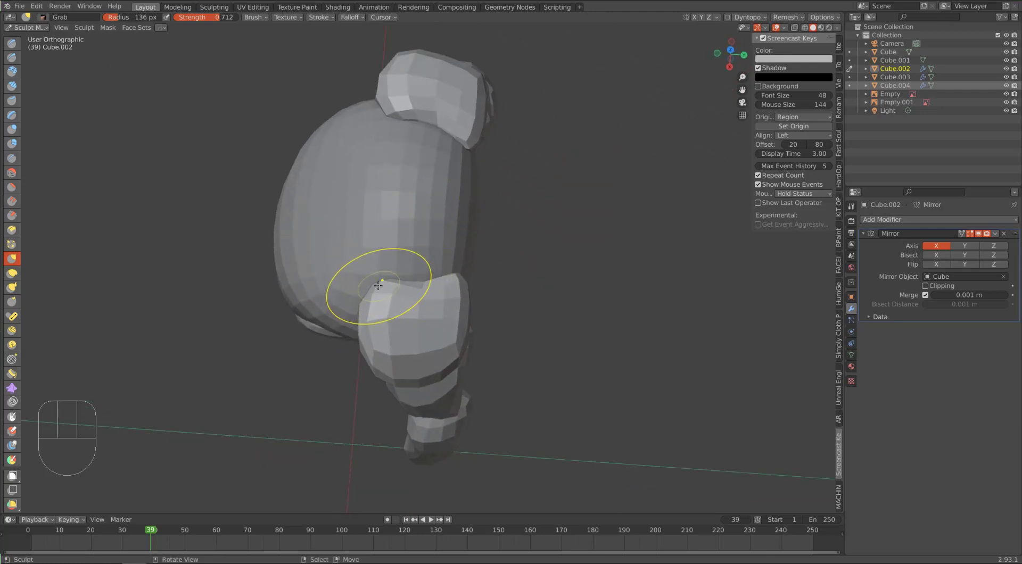
pyautogui.moveTo(378, 286); pyautogui.dragTo(372, 285)
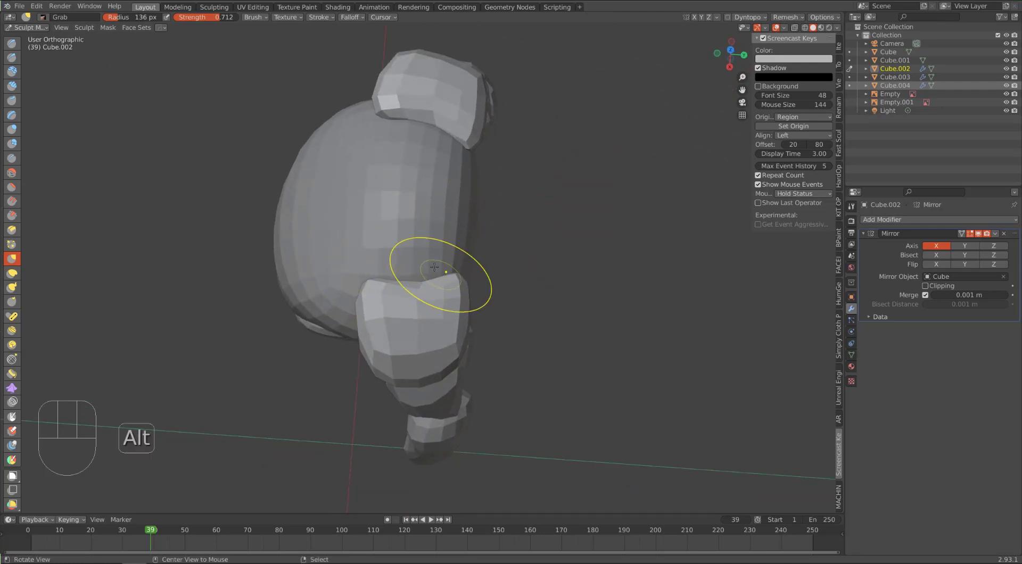
pyautogui.keyDown('alt'); pyautogui.moveTo(434, 267); pyautogui.dragTo(416, 238, button='middle'); pyautogui.keyUp('alt')
pyautogui.moveTo(386, 311); pyautogui.dragTo(388, 316)
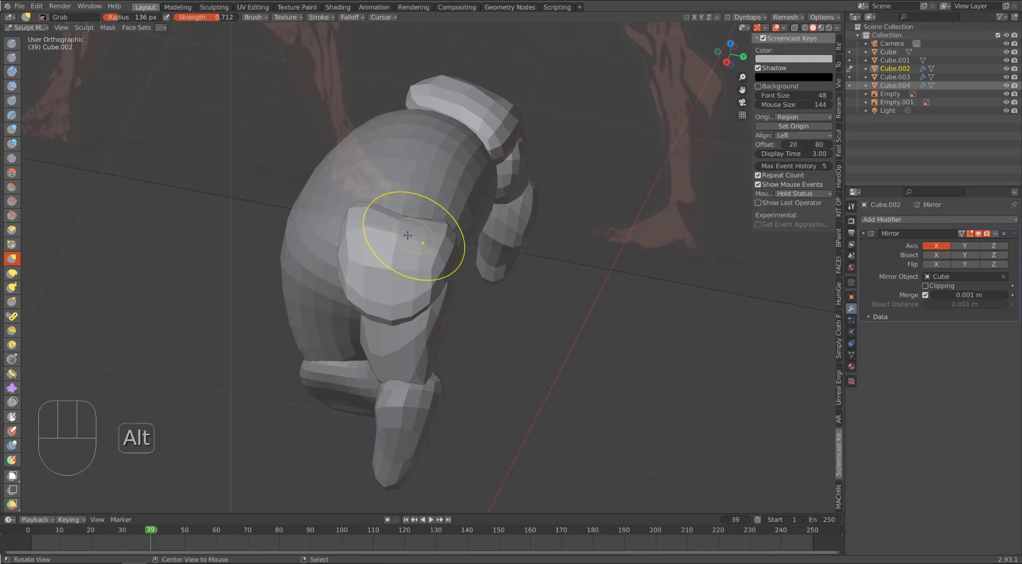
pyautogui.moveTo(408, 235)
pyautogui.keyDown('alt'); pyautogui.mouseDown(button='middle')
pyautogui.moveTo(420, 277)
pyautogui.moveTo(374, 228)
pyautogui.mouseUp(button='middle'); pyautogui.keyUp('alt')
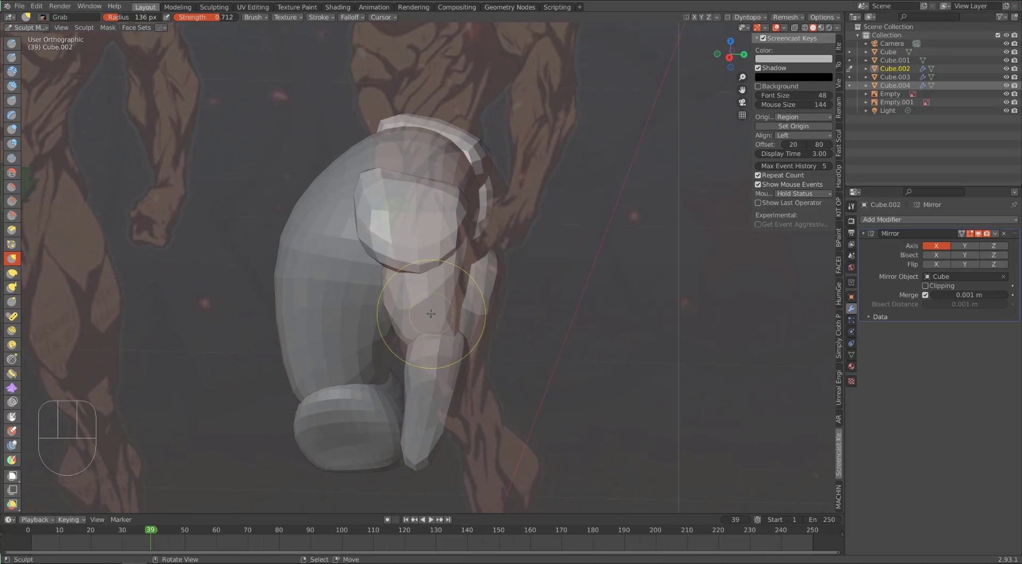
# In Object Mode, move the shoulder, upper arm and forearm meshes together slightly toward the body's front along global Y
pyautogui.hotkey('ctrl', 'Tab')
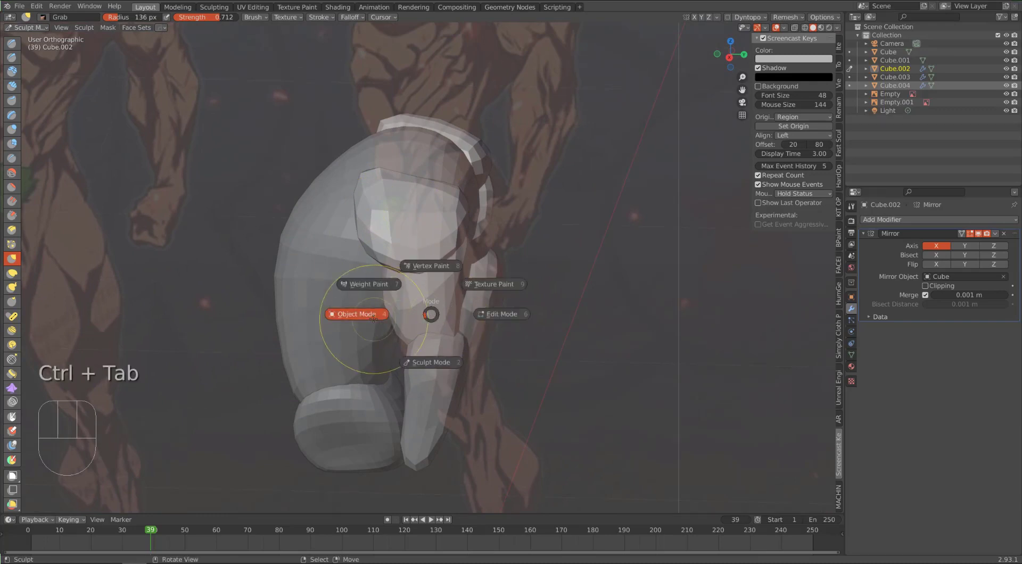
pyautogui.click(374, 319)
pyautogui.rightClick(428, 318)
pyautogui.keyDown('shift'); pyautogui.rightClick(429, 338); pyautogui.keyUp('shift')
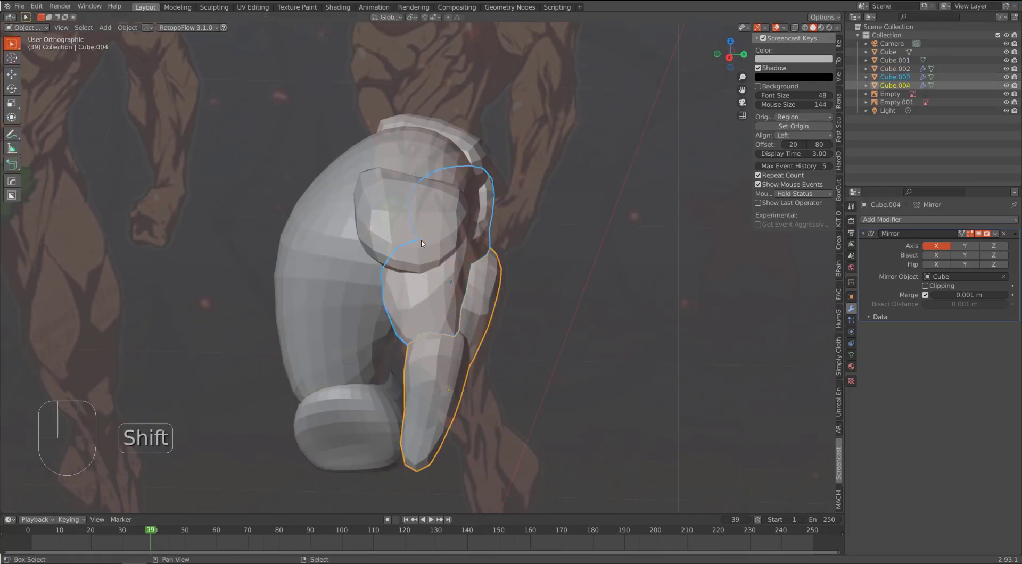
pyautogui.keyDown('shift'); pyautogui.rightClick(422, 230); pyautogui.keyUp('shift')
pyautogui.press('g')
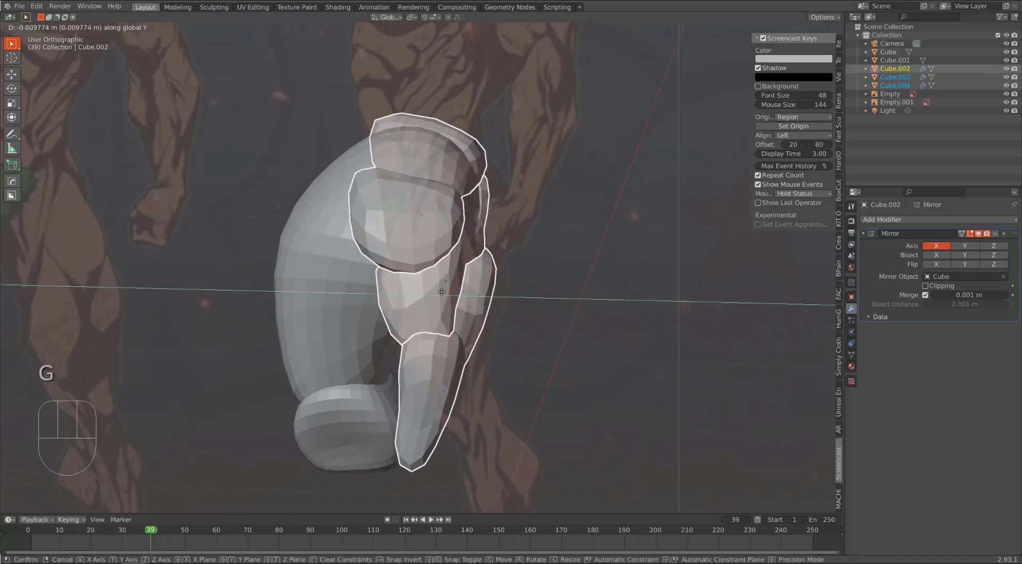
pyautogui.click(429, 294)
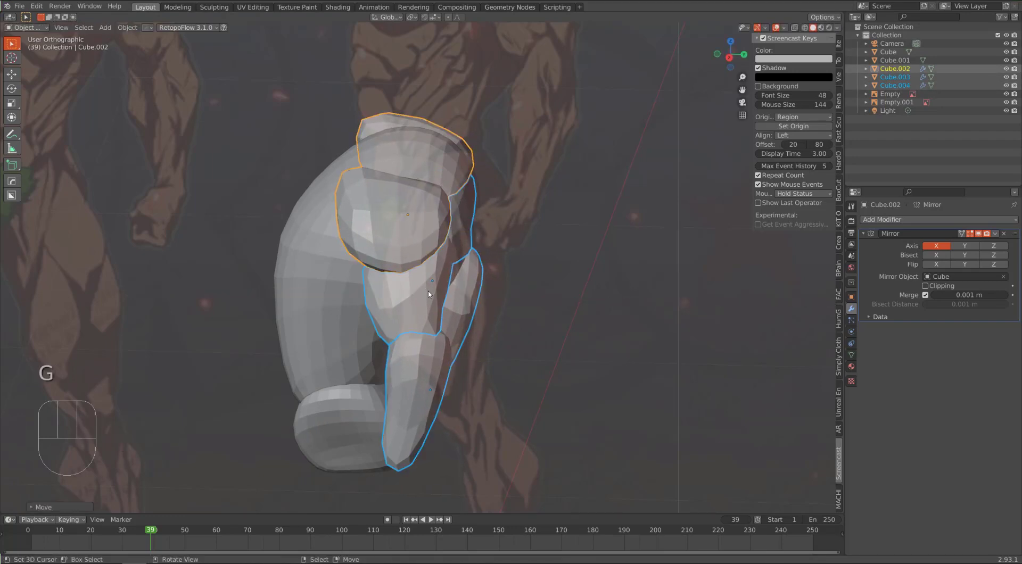
# Select only the shoulder mesh, return it to Sculpt Mode and round its side profile with the Grab brush
pyautogui.moveTo(429, 294)
pyautogui.mouseDown(button='middle')
pyautogui.moveTo(360, 287)
pyautogui.moveTo(459, 290)
pyautogui.moveTo(432, 289)
pyautogui.mouseUp(button='middle')
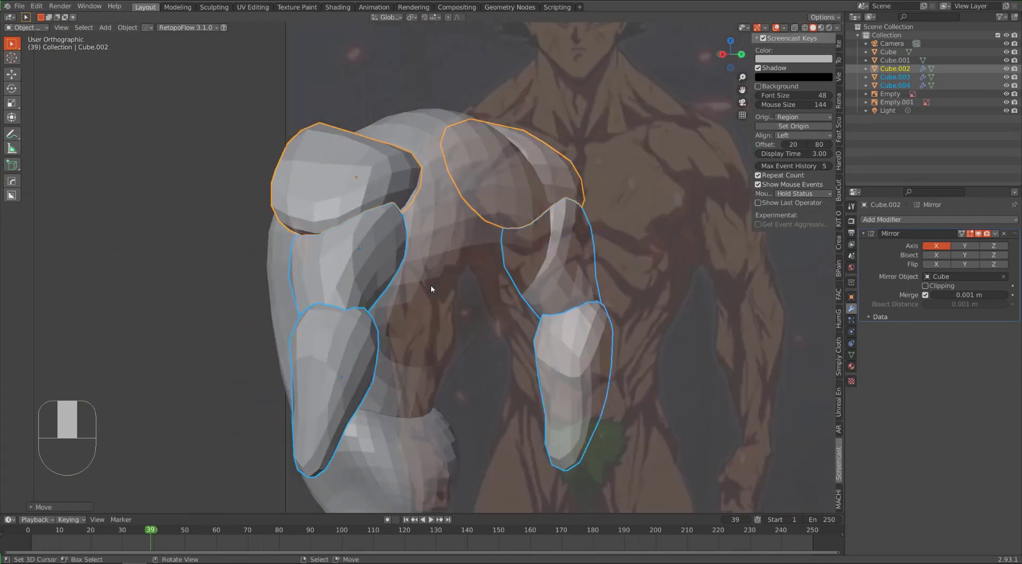
pyautogui.click(377, 182)
pyautogui.moveTo(377, 182); pyautogui.dragTo(424, 208, button='middle')
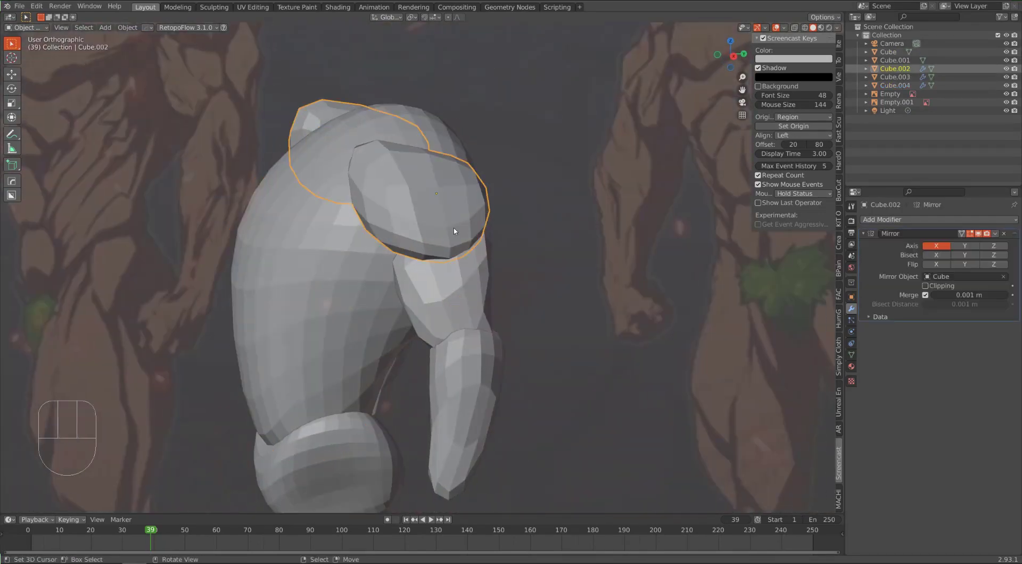
pyautogui.hotkey('ctrl', 'Tab')
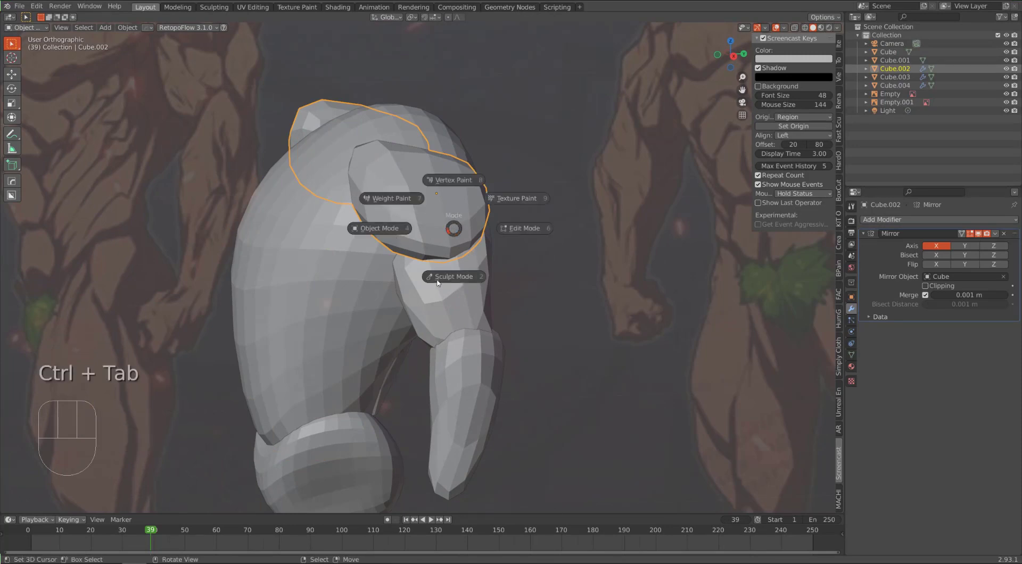
pyautogui.click(454, 277)
pyautogui.moveTo(468, 285); pyautogui.dragTo(436, 259, button='middle')
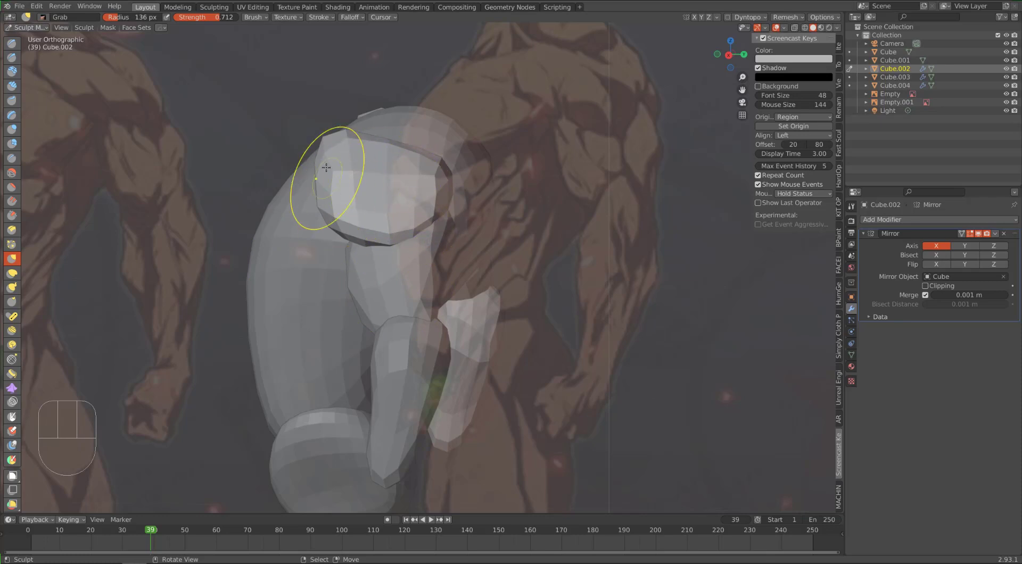
pyautogui.moveTo(326, 168); pyautogui.dragTo(330, 180)
pyautogui.moveTo(331, 186)
pyautogui.mouseDown()
pyautogui.moveTo(330, 208)
pyautogui.moveTo(342, 216)
pyautogui.mouseUp()
pyautogui.moveTo(420, 214); pyautogui.dragTo(378, 246)
pyautogui.moveTo(328, 152); pyautogui.dragTo(337, 161)
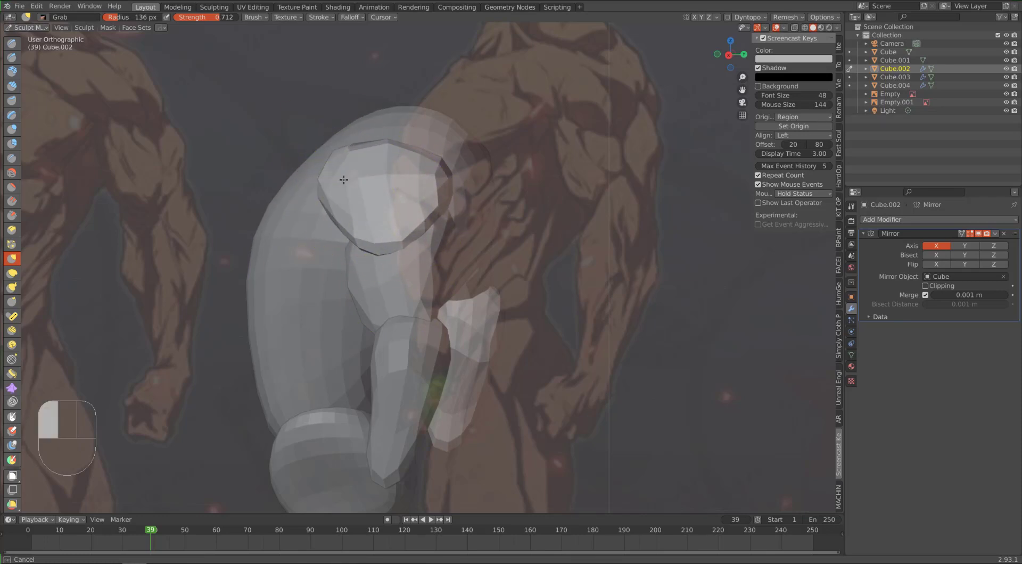
pyautogui.moveTo(422, 146); pyautogui.dragTo(418, 134)
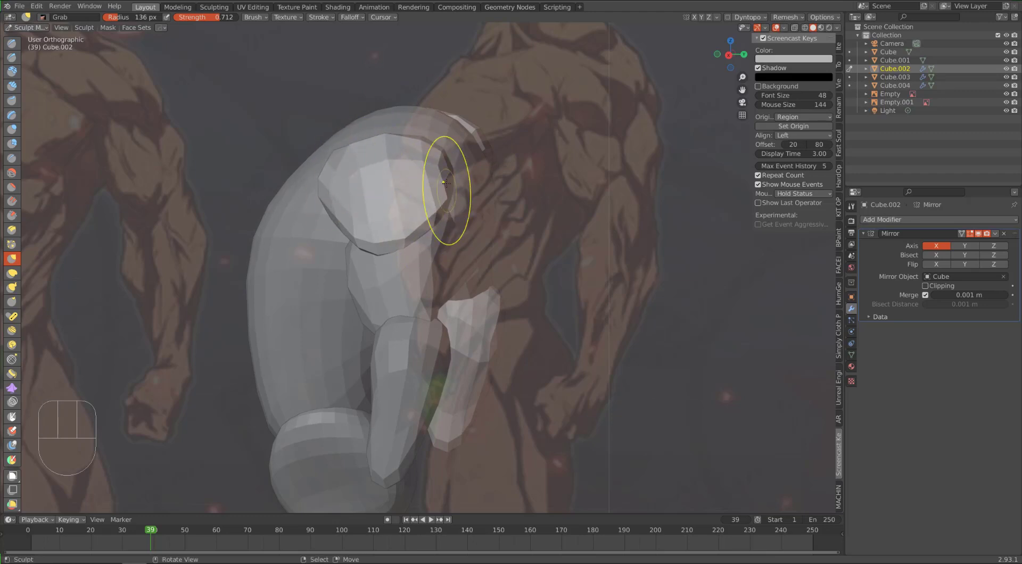
# Refine the shoulder's outer, rear and front contours with Grab strokes from several angles
pyautogui.keyDown('alt'); pyautogui.moveTo(451, 193); pyautogui.dragTo(368, 207, button='middle'); pyautogui.keyUp('alt')
pyautogui.moveTo(351, 207); pyautogui.dragTo(353, 218)
pyautogui.keyDown('alt'); pyautogui.moveTo(294, 152); pyautogui.dragTo(267, 146, button='middle'); pyautogui.keyUp('alt')
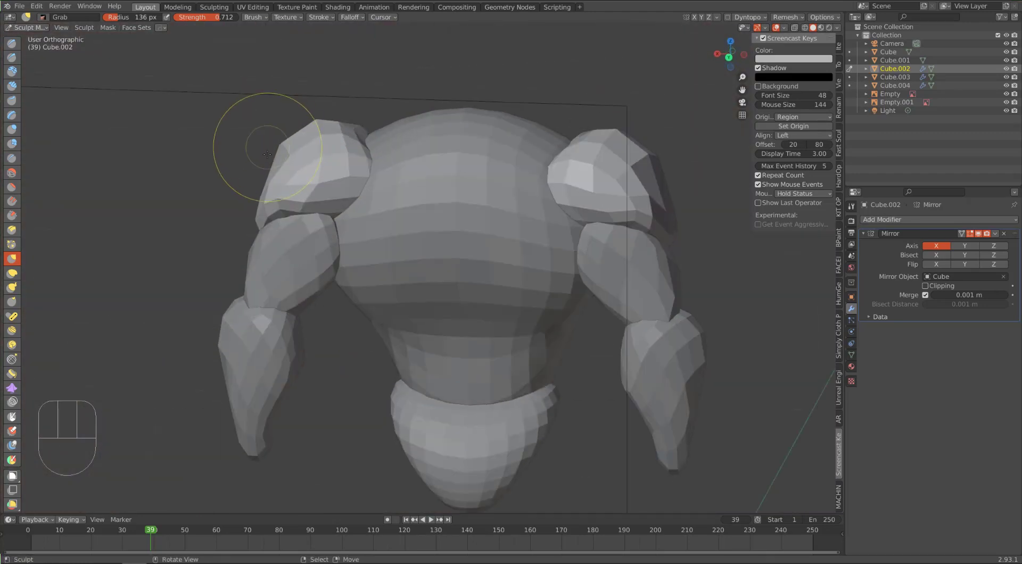
pyautogui.moveTo(277, 170); pyautogui.dragTo(268, 164)
pyautogui.keyDown('alt'); pyautogui.moveTo(262, 148); pyautogui.dragTo(277, 160, button='middle'); pyautogui.keyUp('alt')
pyautogui.moveTo(270, 214); pyautogui.dragTo(261, 196)
pyautogui.keyDown('alt'); pyautogui.moveTo(260, 192); pyautogui.dragTo(392, 170, button='middle'); pyautogui.keyUp('alt')
pyautogui.moveTo(540, 154); pyautogui.dragTo(551, 152)
pyautogui.moveTo(447, 213)
pyautogui.keyDown('alt'); pyautogui.mouseDown(button='middle')
pyautogui.moveTo(376, 227)
pyautogui.moveTo(345, 219)
pyautogui.mouseUp(button='middle'); pyautogui.keyUp('alt')
pyautogui.moveTo(405, 177); pyautogui.dragTo(394, 190)
# Compare the shoulder with the front and side references, and switch sculpting to the torso mesh
pyautogui.press('KP_1')
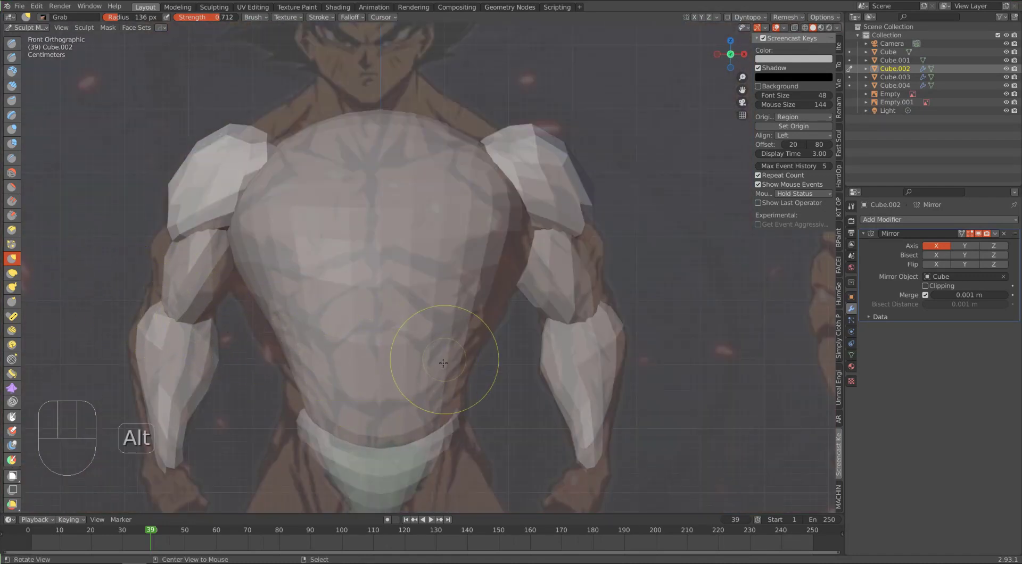
pyautogui.keyDown('alt'); pyautogui.moveTo(445, 353); pyautogui.dragTo(359, 366, button='middle'); pyautogui.keyUp('alt')
pyautogui.press('KP_3')
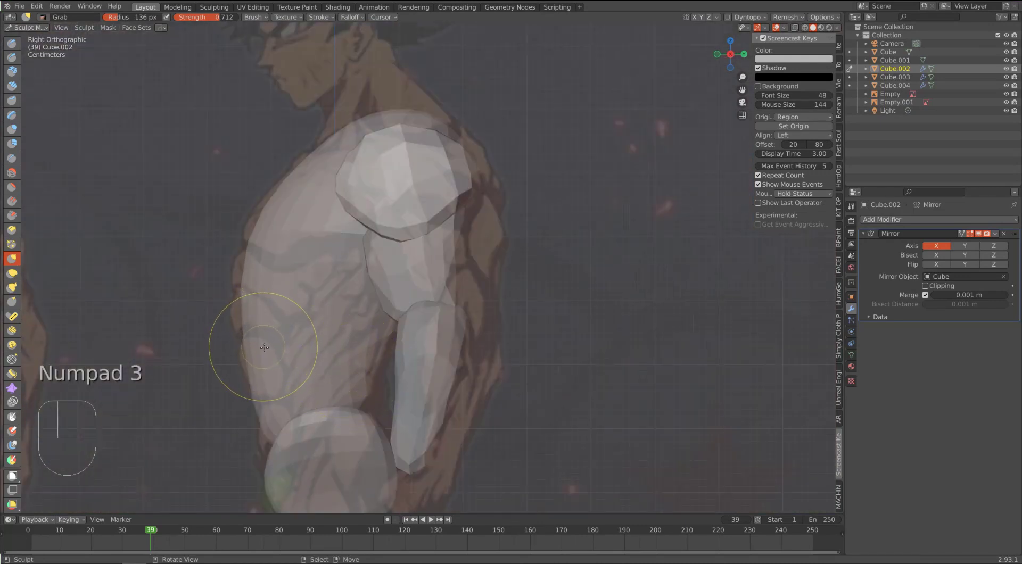
pyautogui.moveTo(281, 334)
pyautogui.keyDown('alt'); pyautogui.mouseDown(button='middle')
pyautogui.moveTo(269, 363)
pyautogui.moveTo(252, 367)
pyautogui.moveTo(266, 336)
pyautogui.mouseUp(button='middle'); pyautogui.keyUp('alt')
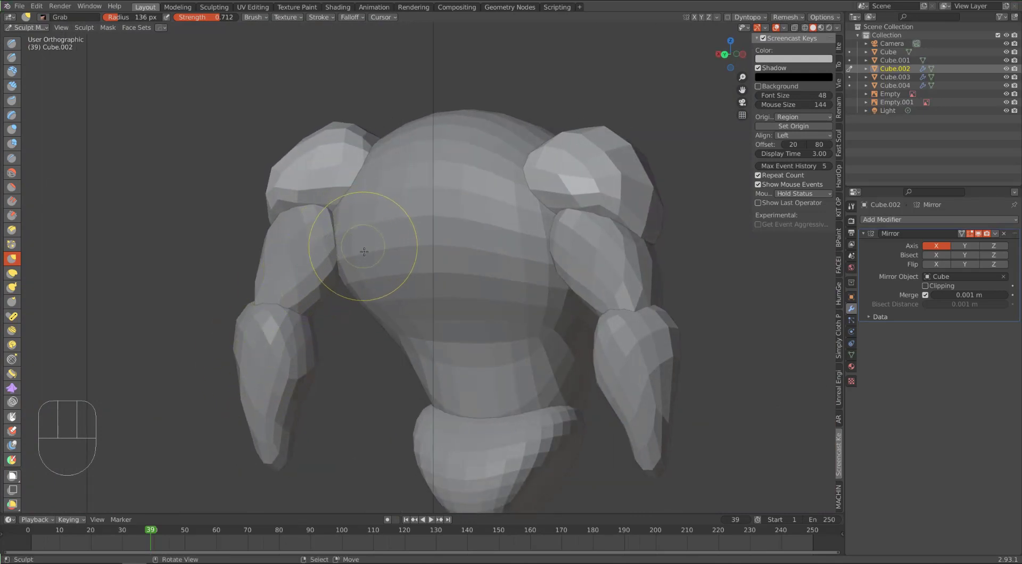
pyautogui.press('d')
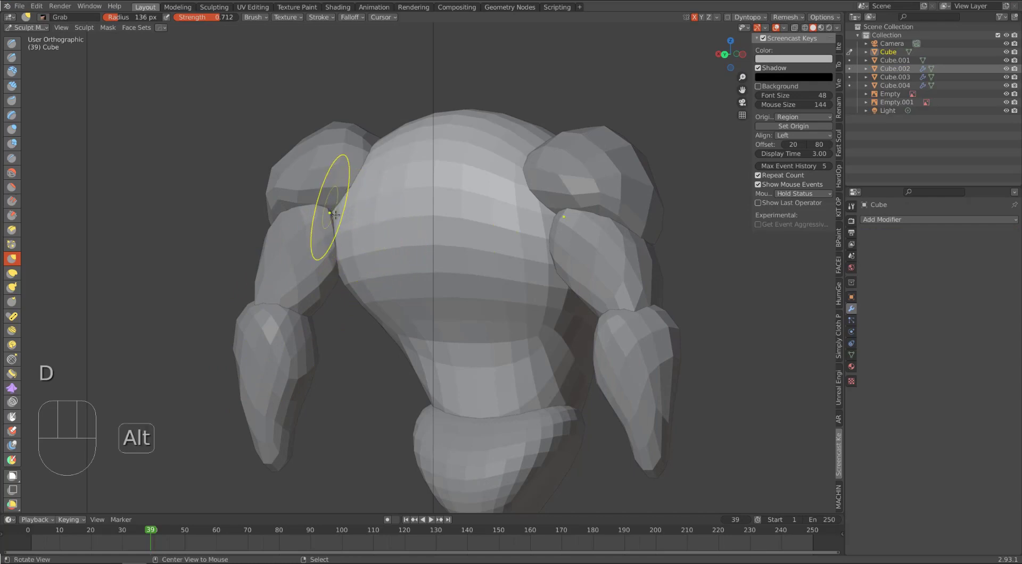
pyautogui.moveTo(326, 202)
pyautogui.keyDown('alt'); pyautogui.mouseDown(button='middle')
pyautogui.moveTo(445, 235)
pyautogui.moveTo(441, 212)
pyautogui.mouseUp(button='middle'); pyautogui.keyUp('alt')
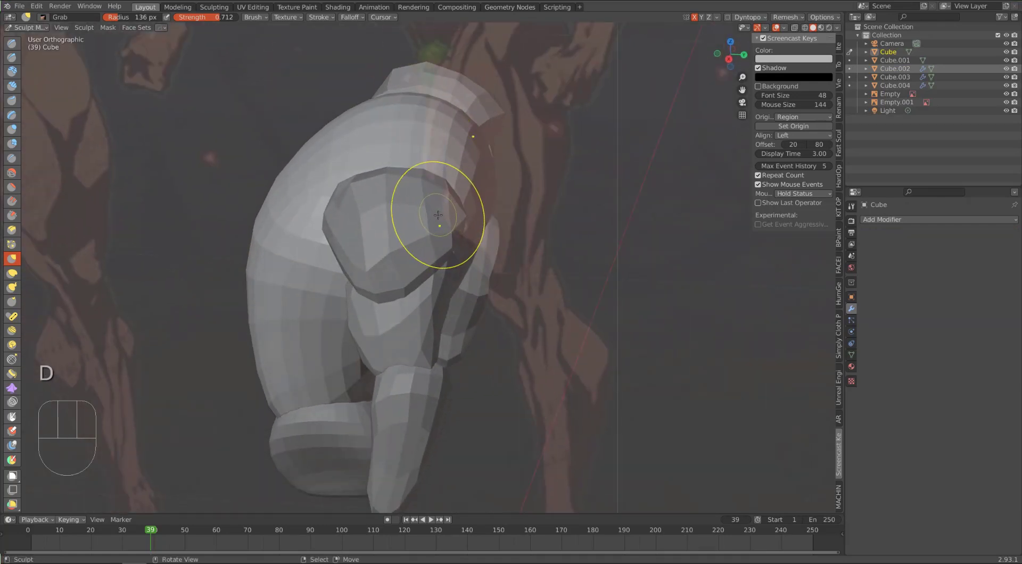
pyautogui.press('KP_3')
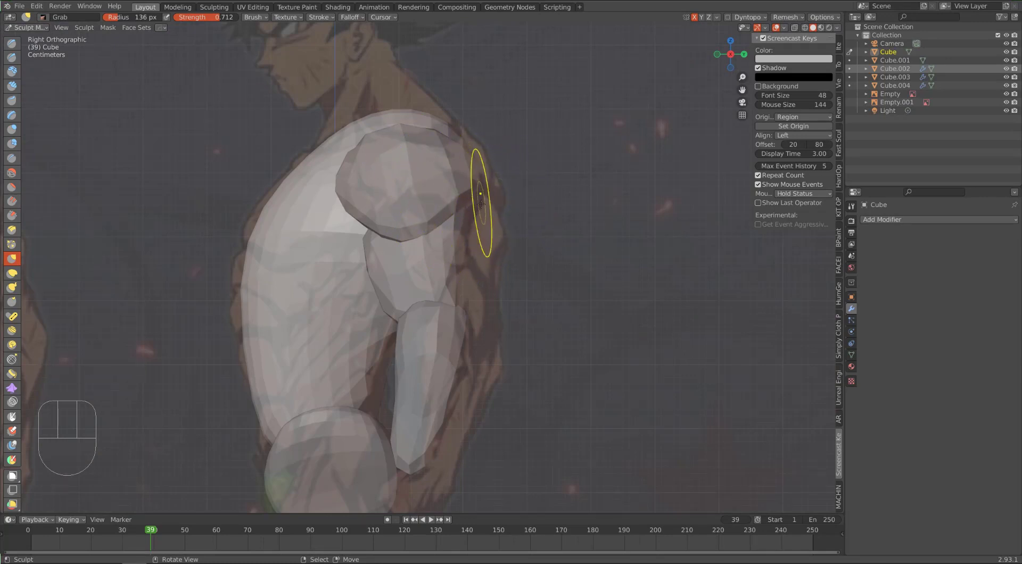
pyautogui.keyDown('alt'); pyautogui.moveTo(481, 204); pyautogui.dragTo(455, 206, button='middle'); pyautogui.keyUp('alt')
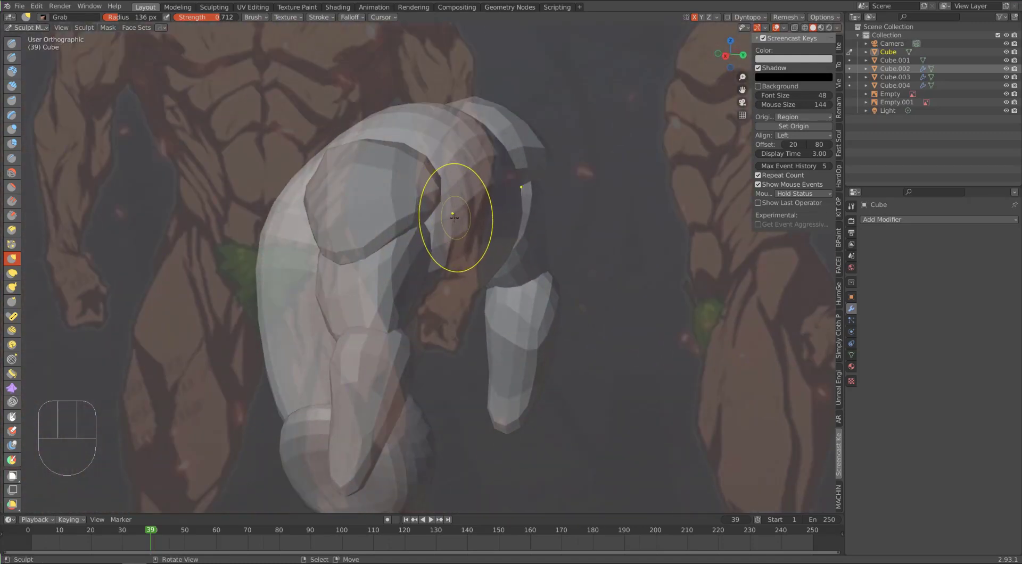
# Pull the torso's upper back toward the side reference outline, enlarging the Grab brush to 278 px and 449 px
pyautogui.press('f')
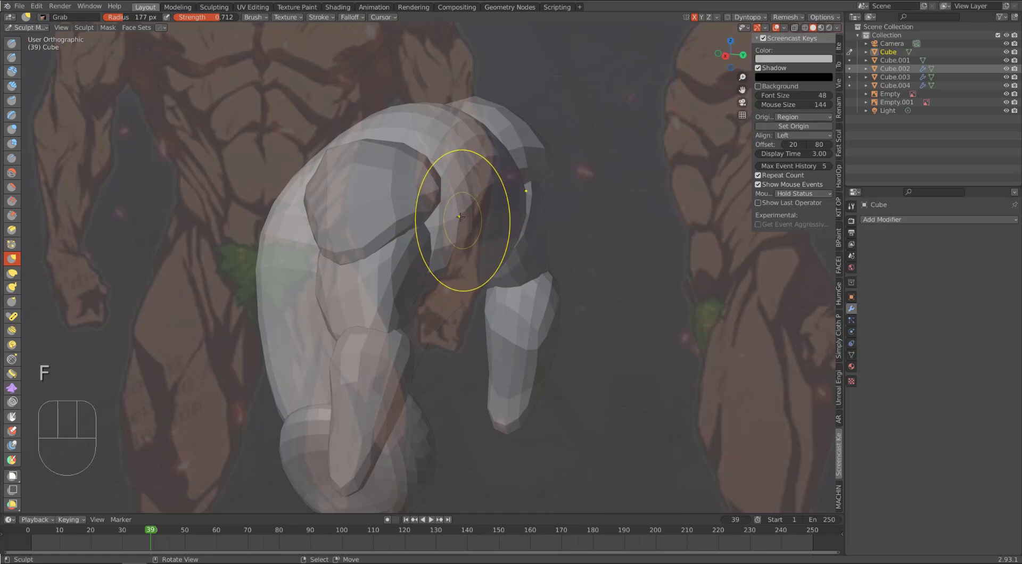
pyautogui.press('KP_3')
pyautogui.press('f')
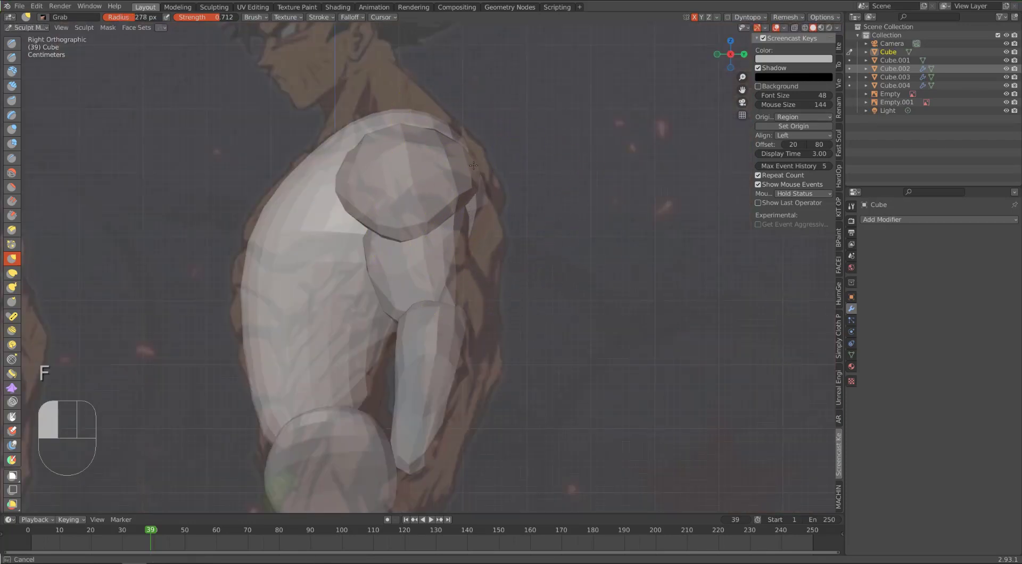
pyautogui.click(479, 209)
pyautogui.press('f')
pyautogui.click(426, 258)
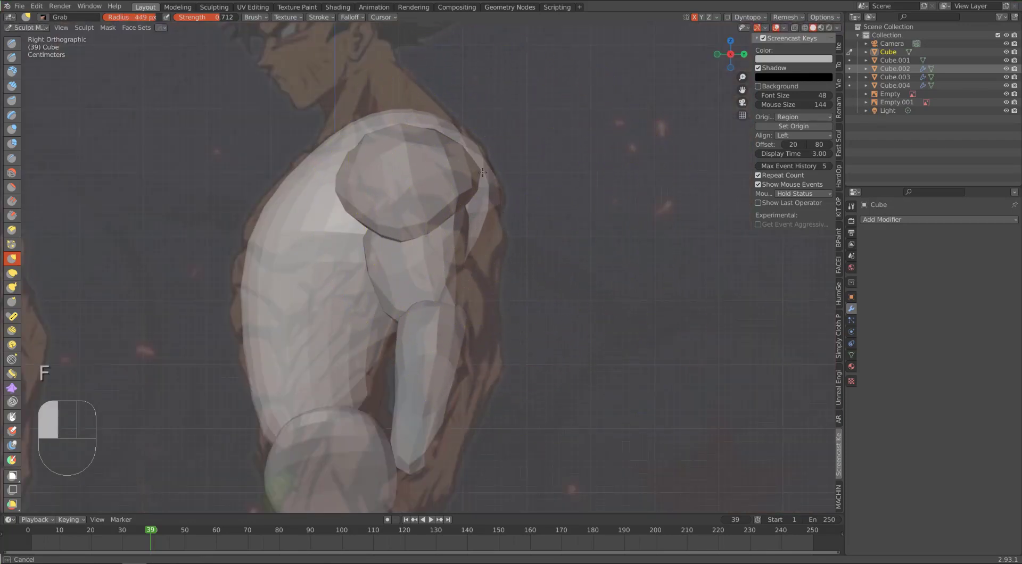
pyautogui.moveTo(456, 262)
pyautogui.keyDown('alt'); pyautogui.mouseDown()
pyautogui.moveTo(260, 248)
pyautogui.moveTo(453, 199)
pyautogui.moveTo(402, 207)
pyautogui.mouseUp(); pyautogui.keyUp('alt')
# Set the Grab brush radius to 269 px and refine the curve of the torso's upper back
pyautogui.press('f')
pyautogui.click(304, 290)
pyautogui.keyDown('alt'); pyautogui.moveTo(470, 203); pyautogui.dragTo(456, 234); pyautogui.keyUp('alt')
pyautogui.moveTo(463, 225); pyautogui.dragTo(470, 219)
pyautogui.keyDown('alt'); pyautogui.moveTo(471, 219); pyautogui.dragTo(407, 248, button='middle'); pyautogui.keyUp('alt')
pyautogui.moveTo(474, 254); pyautogui.dragTo(461, 226)
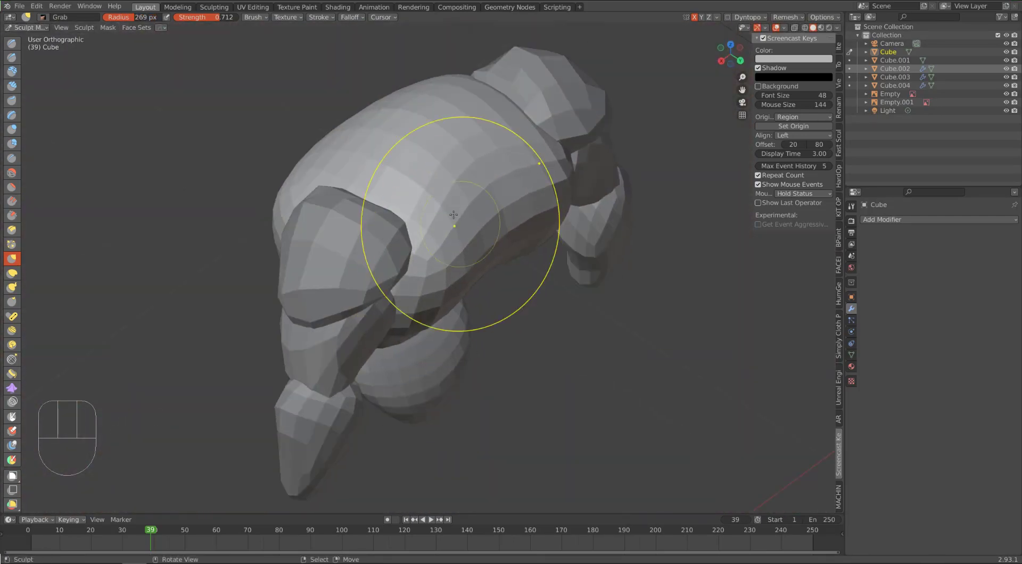
# Adjust the sides of the torso's back beneath the shoulders with further Grab strokes
pyautogui.keyDown('alt'); pyautogui.moveTo(461, 226); pyautogui.dragTo(396, 213, button='middle'); pyautogui.keyUp('alt')
pyautogui.moveTo(463, 272)
pyautogui.keyDown('alt'); pyautogui.mouseDown(button='middle')
pyautogui.moveTo(308, 222)
pyautogui.moveTo(336, 219)
pyautogui.mouseUp(button='middle'); pyautogui.keyUp('alt')
pyautogui.moveTo(323, 246); pyautogui.dragTo(332, 235)
pyautogui.keyDown('alt'); pyautogui.moveTo(340, 211); pyautogui.dragTo(416, 186, button='middle'); pyautogui.keyUp('alt')
pyautogui.moveTo(349, 255); pyautogui.dragTo(338, 213)
pyautogui.keyDown('alt'); pyautogui.moveTo(331, 190); pyautogui.dragTo(308, 319, button='middle'); pyautogui.keyUp('alt')
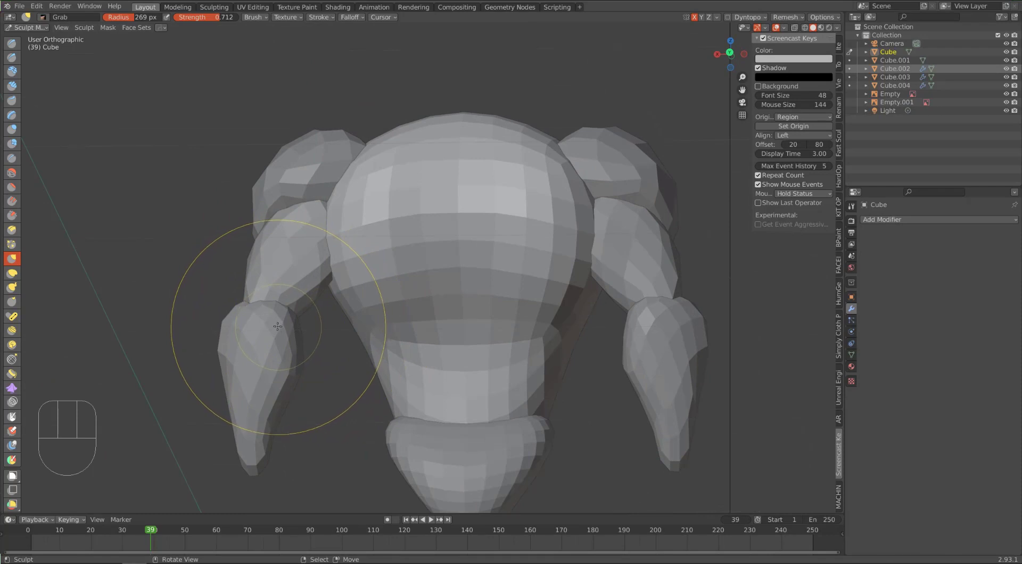
# Switch sculpting to the upper arm mesh and reshape its top and inner contour beneath the shoulder with Grab strokes
pyautogui.press('d')
pyautogui.moveTo(338, 258)
pyautogui.keyDown('alt'); pyautogui.mouseDown(button='middle')
pyautogui.moveTo(410, 235)
pyautogui.moveTo(318, 257)
pyautogui.mouseUp(button='middle'); pyautogui.keyUp('alt')
pyautogui.moveTo(318, 250); pyautogui.dragTo(312, 248)
pyautogui.keyDown('alt'); pyautogui.moveTo(283, 223); pyautogui.dragTo(333, 234, button='middle'); pyautogui.keyUp('alt')
pyautogui.moveTo(294, 201); pyautogui.dragTo(286, 213)
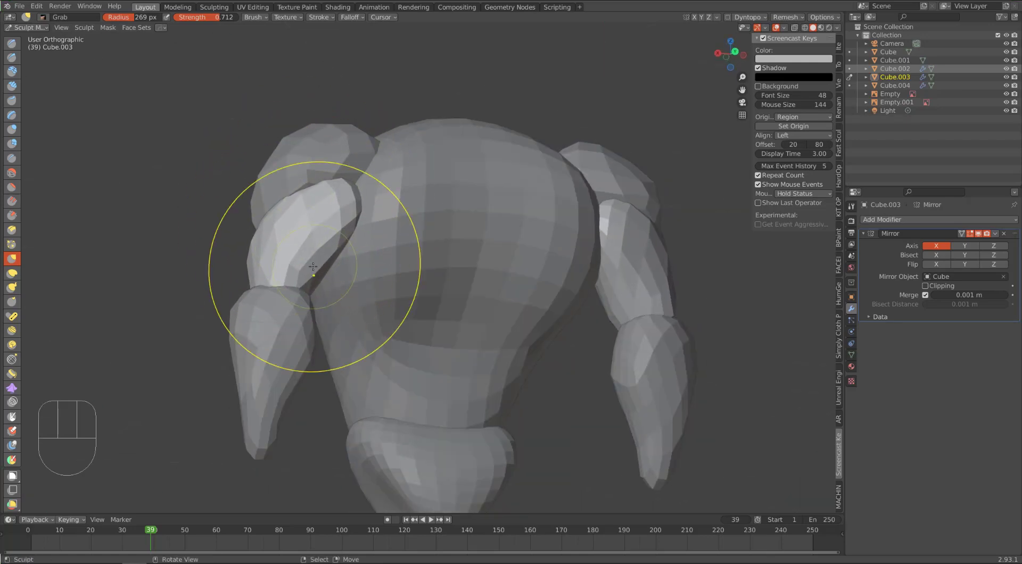
pyautogui.moveTo(315, 265); pyautogui.dragTo(306, 262)
pyautogui.moveTo(338, 213)
pyautogui.keyDown('alt'); pyautogui.mouseDown(button='middle')
pyautogui.moveTo(292, 201)
pyautogui.moveTo(298, 220)
pyautogui.mouseUp(button='middle'); pyautogui.keyUp('alt')
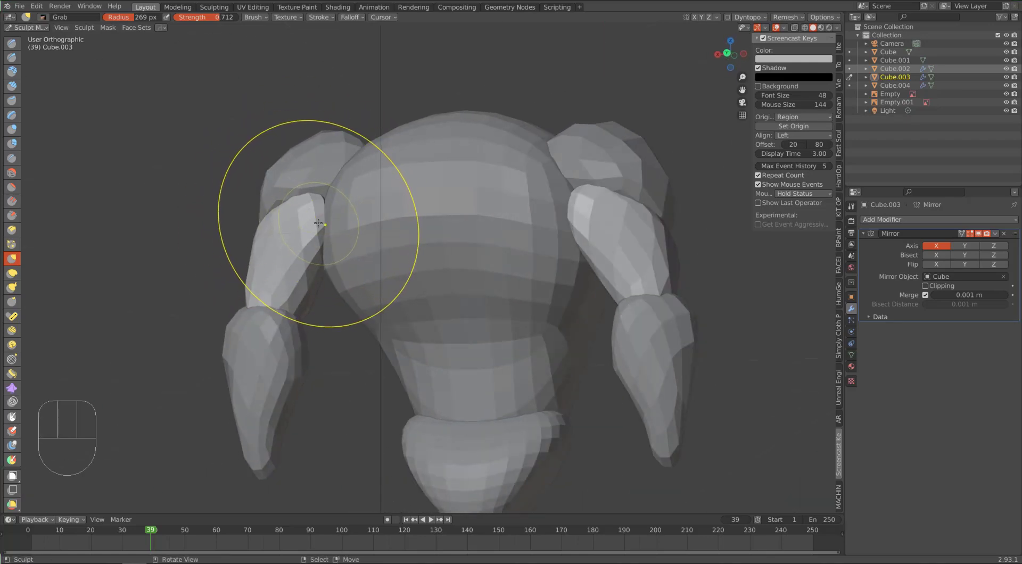
pyautogui.moveTo(320, 225); pyautogui.dragTo(322, 244)
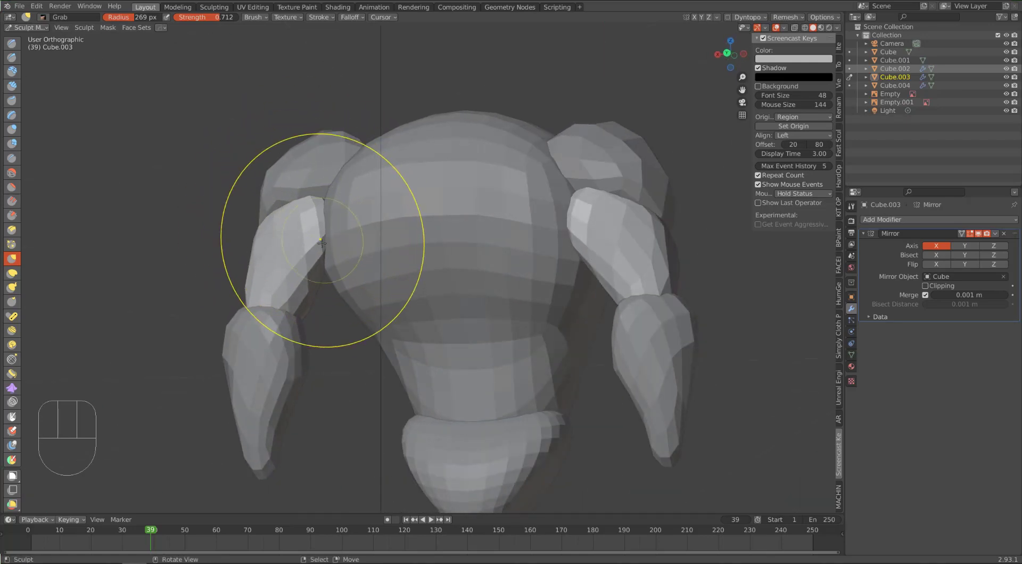
pyautogui.keyDown('alt'); pyautogui.moveTo(308, 218); pyautogui.dragTo(547, 250, button='middle'); pyautogui.keyUp('alt')
pyautogui.press('KP_1')
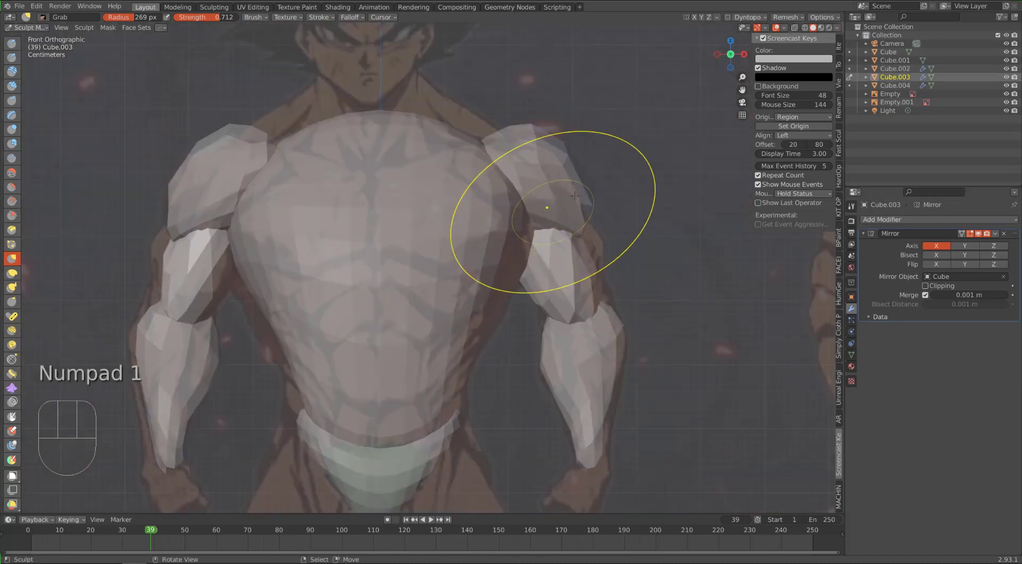
pyautogui.scroll(-3, 575, 196)
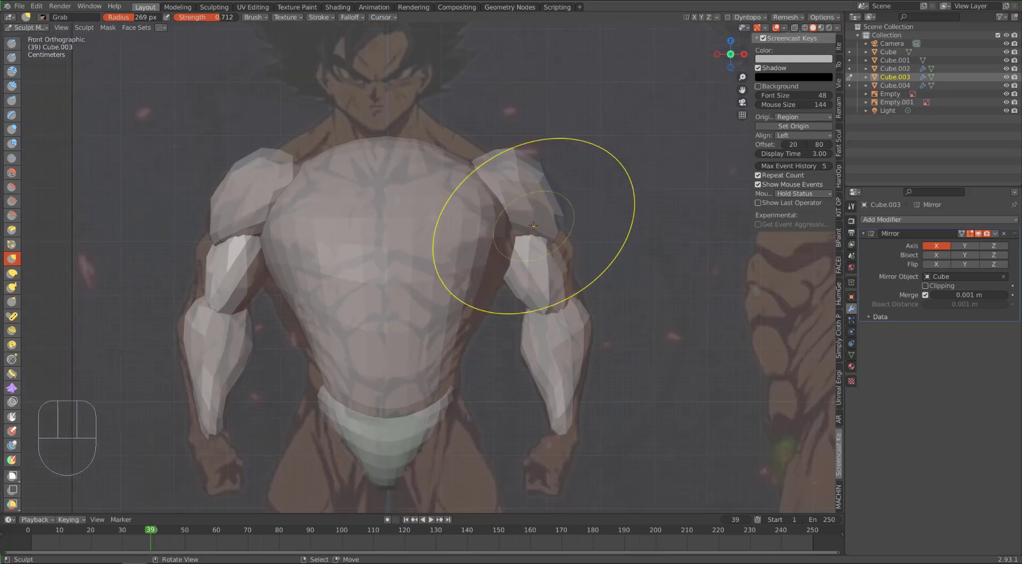
pyautogui.scroll(-2, 424, 367)
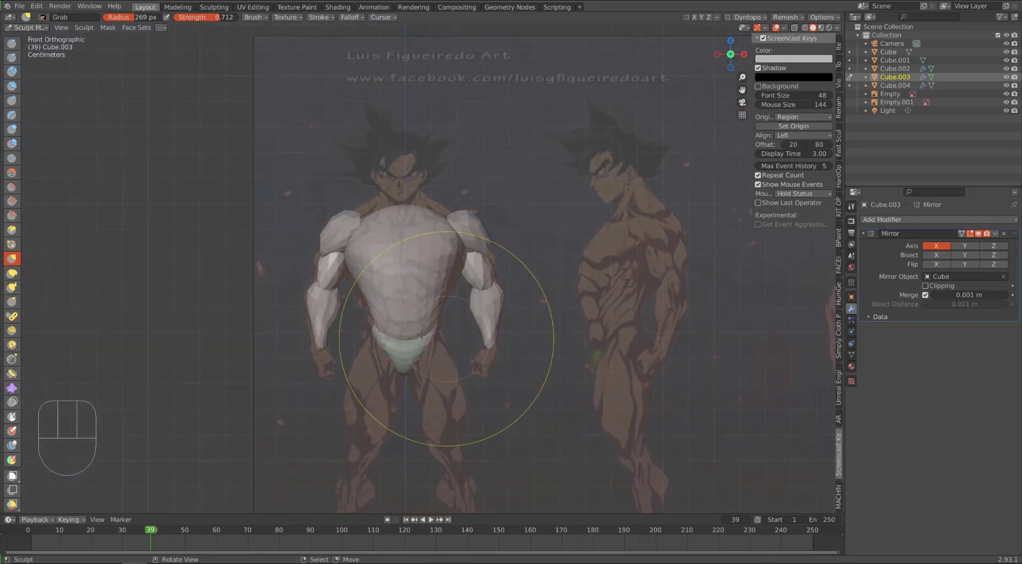
pyautogui.scroll(-2, 458, 404)
pyautogui.scroll(5, 434, 330)
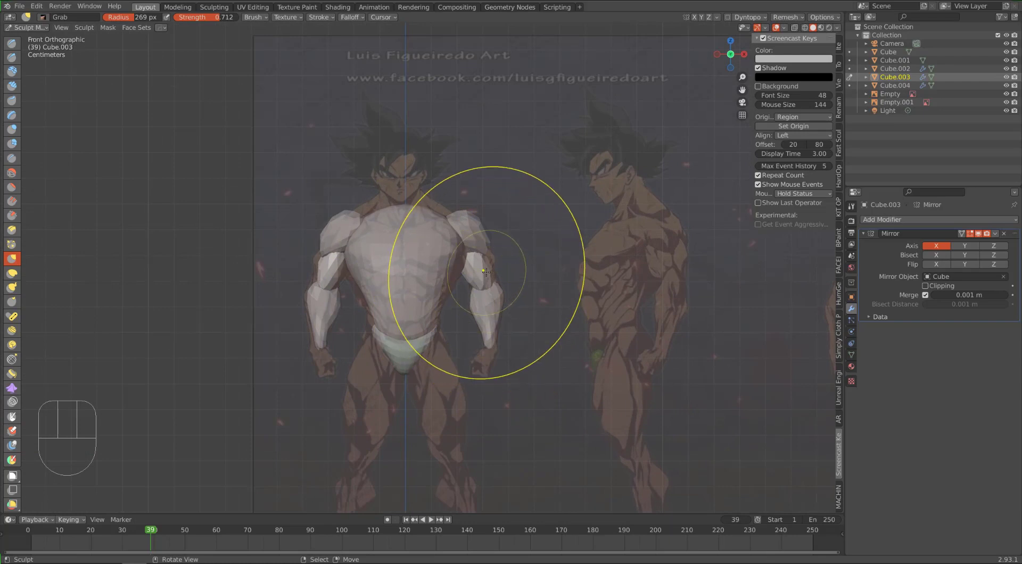
# Duplicate the mirrored upper arm mesh in Object Mode and move the copy down to the thighs in the front and side views
pyautogui.hotkey('ctrl', 'Tab')
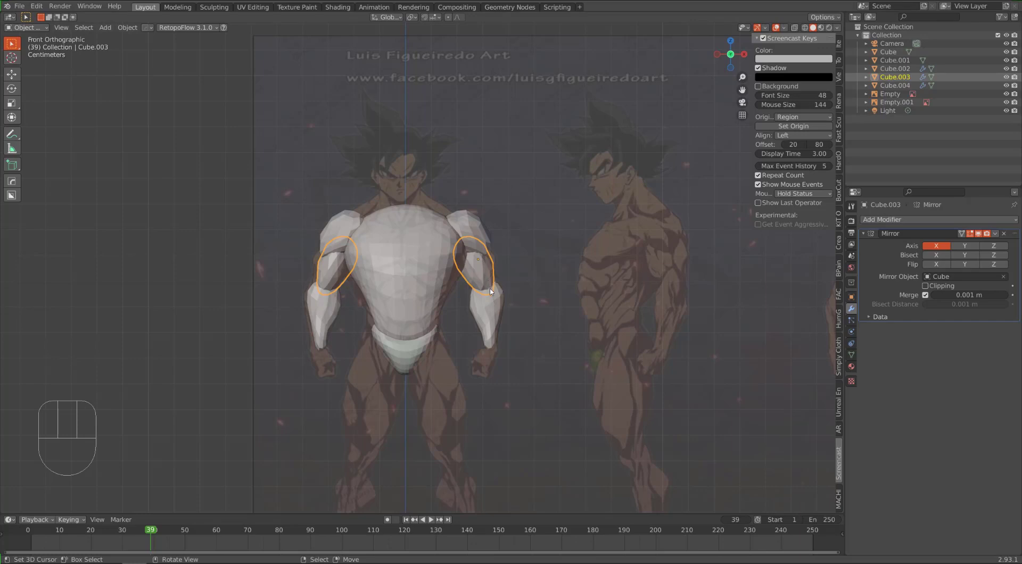
pyautogui.hotkey('shift', 'd')
pyautogui.click(453, 414)
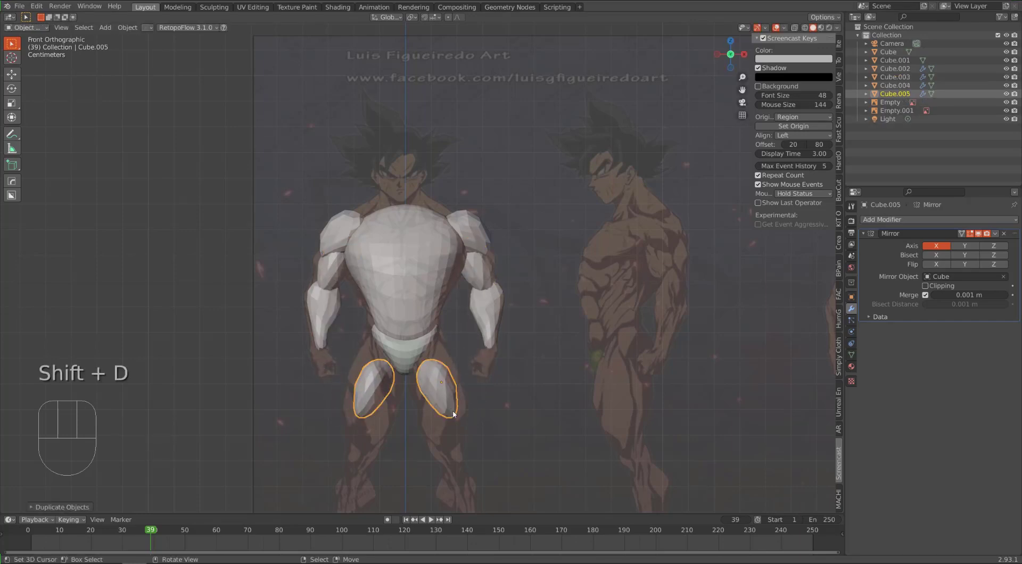
pyautogui.press('KP_3')
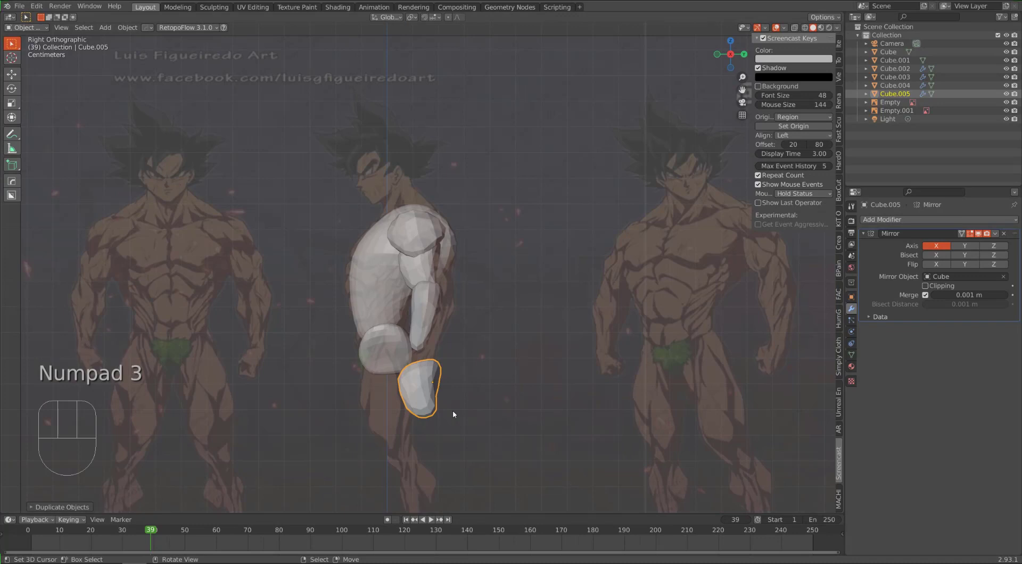
pyautogui.press('g')
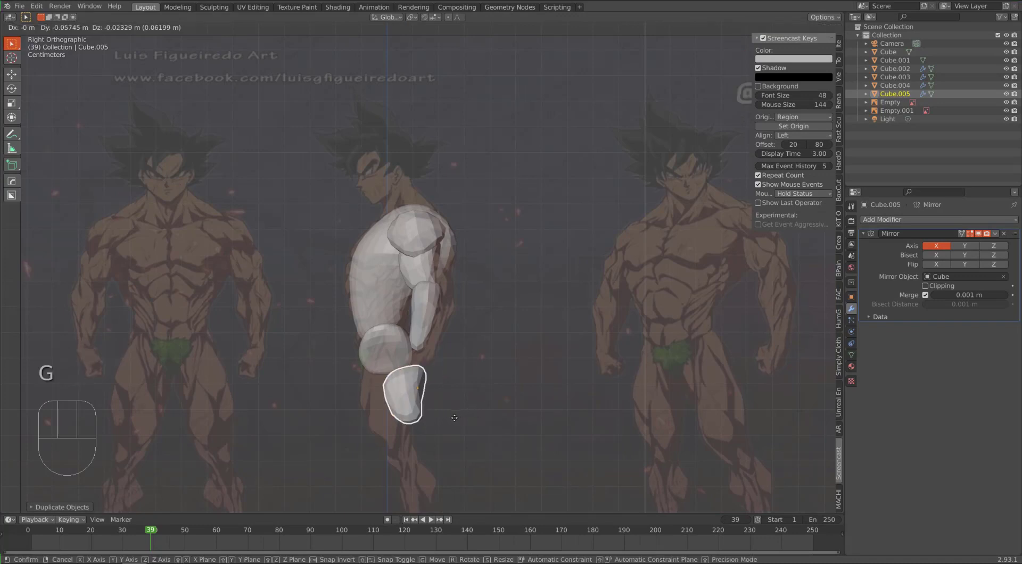
pyautogui.click(442, 427)
# Rotate, enlarge and reposition the duplicated mesh so it covers the thighs of the front reference
pyautogui.press('KP_1')
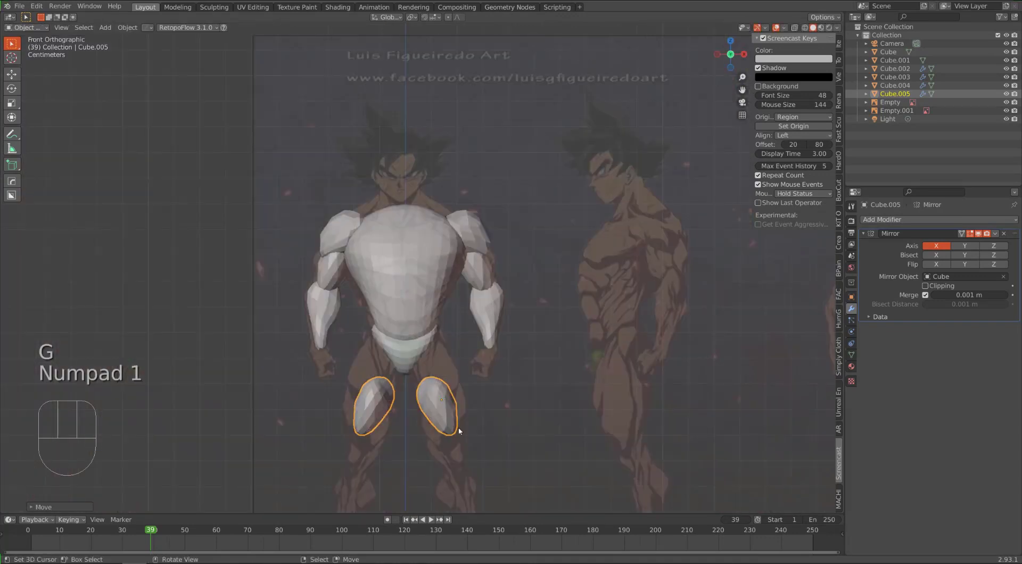
pyautogui.press('r')
pyautogui.click(530, 440)
pyautogui.press('s')
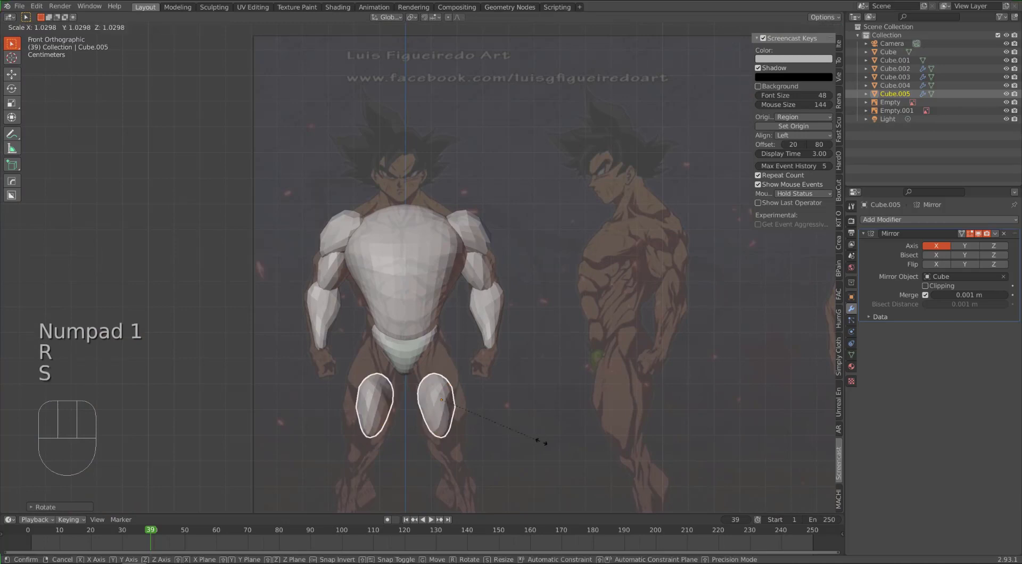
pyautogui.click(575, 460)
pyautogui.press('g')
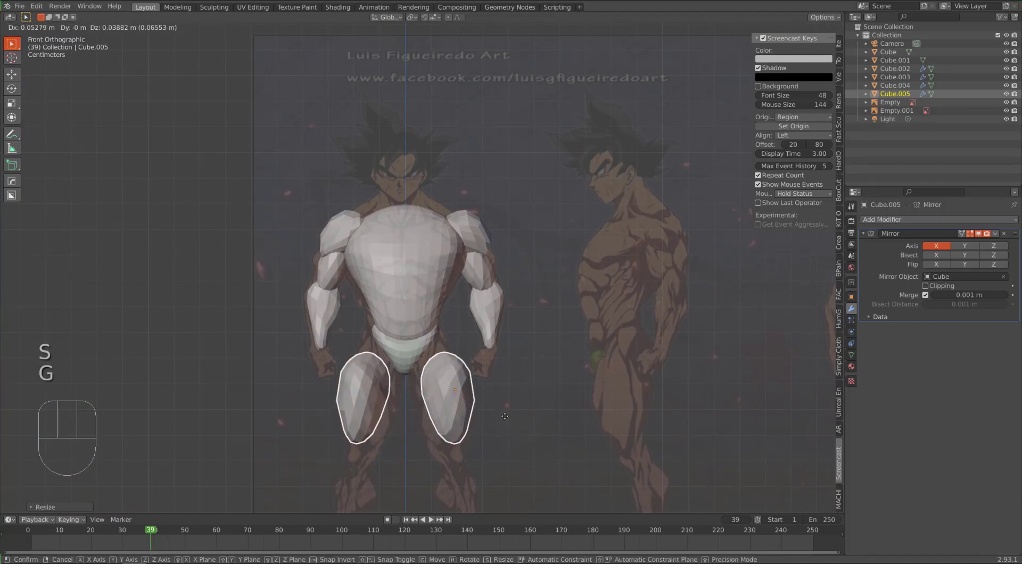
pyautogui.click(495, 413)
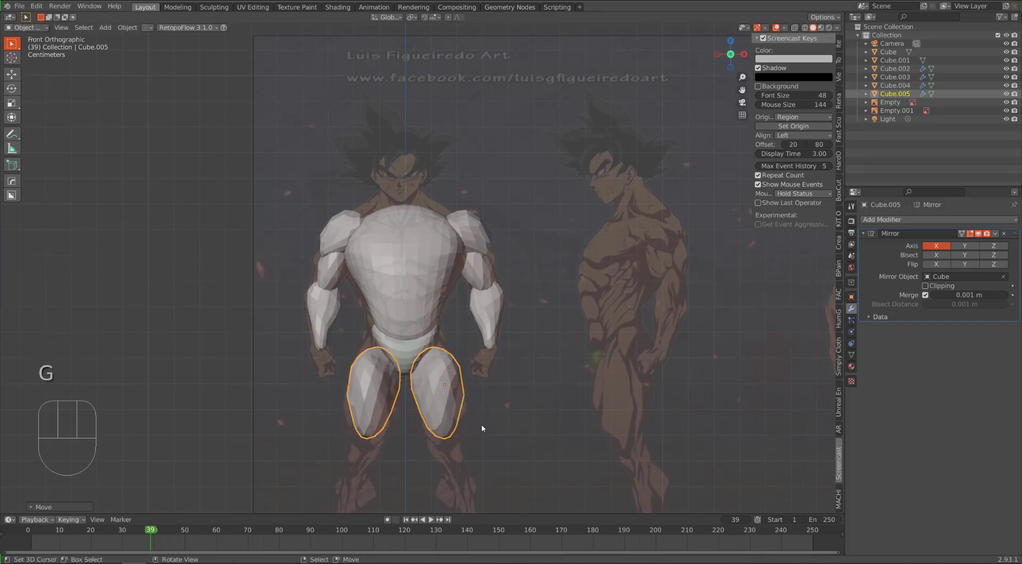
# Put the thigh mesh in Sculpt Mode, pull its lower end toward the knee and reshape its upper part with Grab strokes
pyautogui.scroll(2, 482, 427)
pyautogui.keyDown('shift'); pyautogui.moveTo(458, 439); pyautogui.dragTo(441, 332, button='middle'); pyautogui.keyUp('shift')
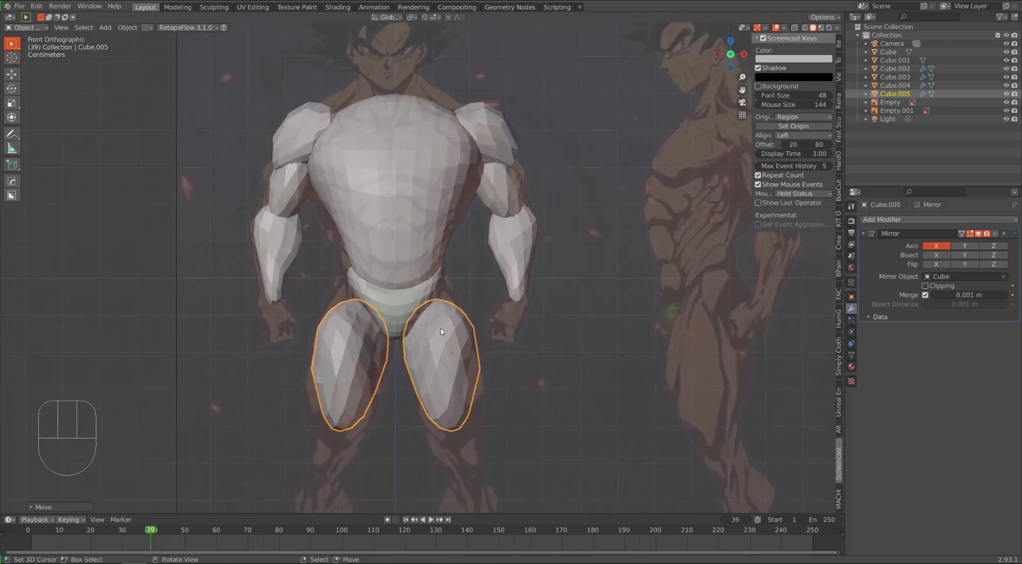
pyautogui.hotkey('ctrl', 'Tab')
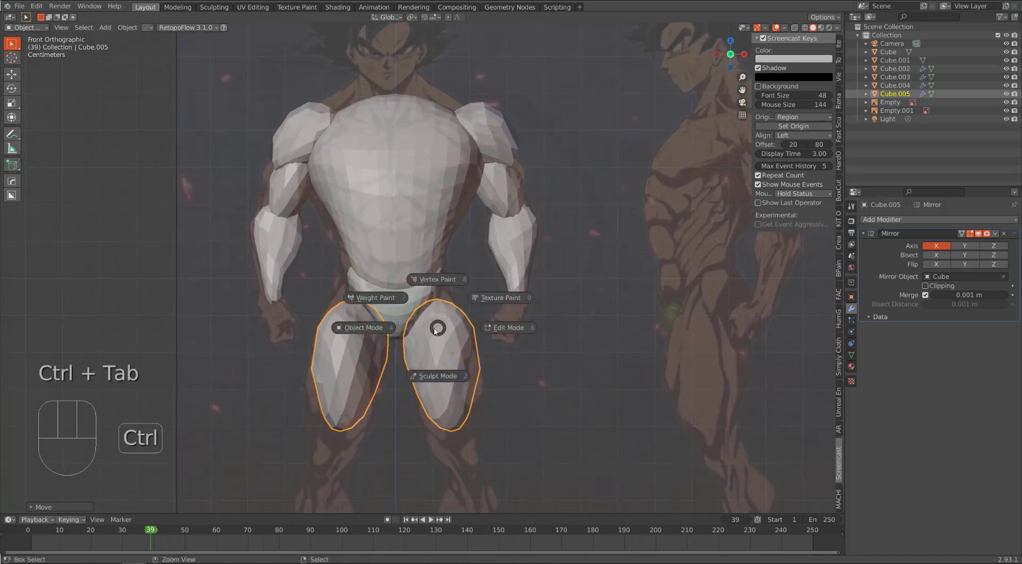
pyautogui.click(438, 376)
pyautogui.moveTo(452, 423); pyautogui.dragTo(455, 466)
pyautogui.keyDown('alt'); pyautogui.moveTo(482, 458); pyautogui.dragTo(372, 459, button='middle'); pyautogui.keyUp('alt')
pyautogui.moveTo(329, 338); pyautogui.dragTo(385, 336)
pyautogui.moveTo(354, 306)
pyautogui.mouseDown()
pyautogui.moveTo(391, 327)
pyautogui.moveTo(333, 326)
pyautogui.mouseUp()
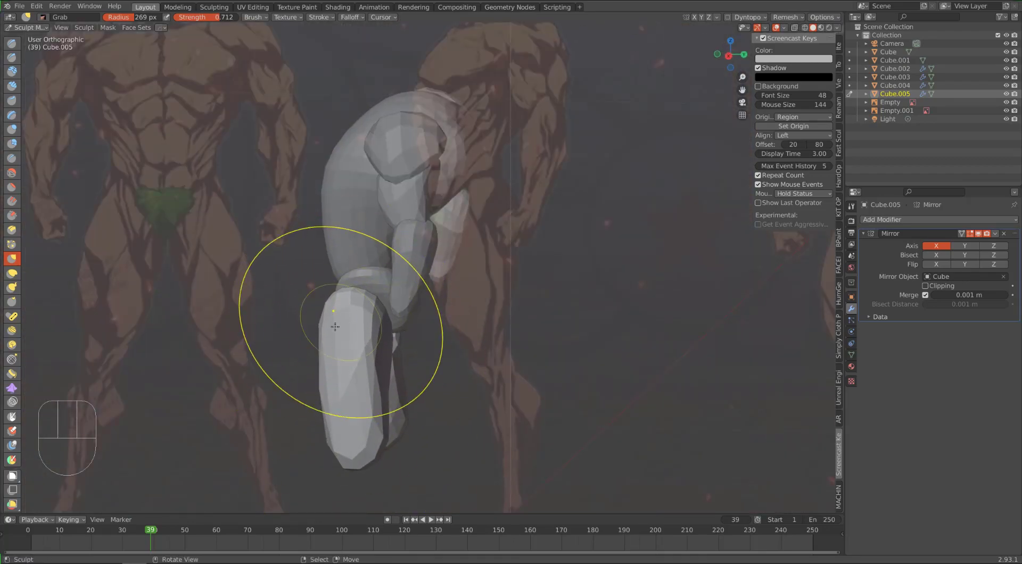
# Refine the top of the thigh around the hip from several angles, reducing the Grab brush radius to 175 px
pyautogui.keyDown('alt'); pyautogui.moveTo(349, 364); pyautogui.dragTo(453, 360, button='middle'); pyautogui.keyUp('alt')
pyautogui.moveTo(440, 302); pyautogui.dragTo(429, 318)
pyautogui.moveTo(429, 319)
pyautogui.keyDown('alt'); pyautogui.mouseDown(button='middle')
pyautogui.moveTo(274, 365)
pyautogui.moveTo(371, 266)
pyautogui.moveTo(336, 299)
pyautogui.mouseUp(button='middle'); pyautogui.keyUp('alt')
pyautogui.moveTo(336, 300); pyautogui.dragTo(336, 300)
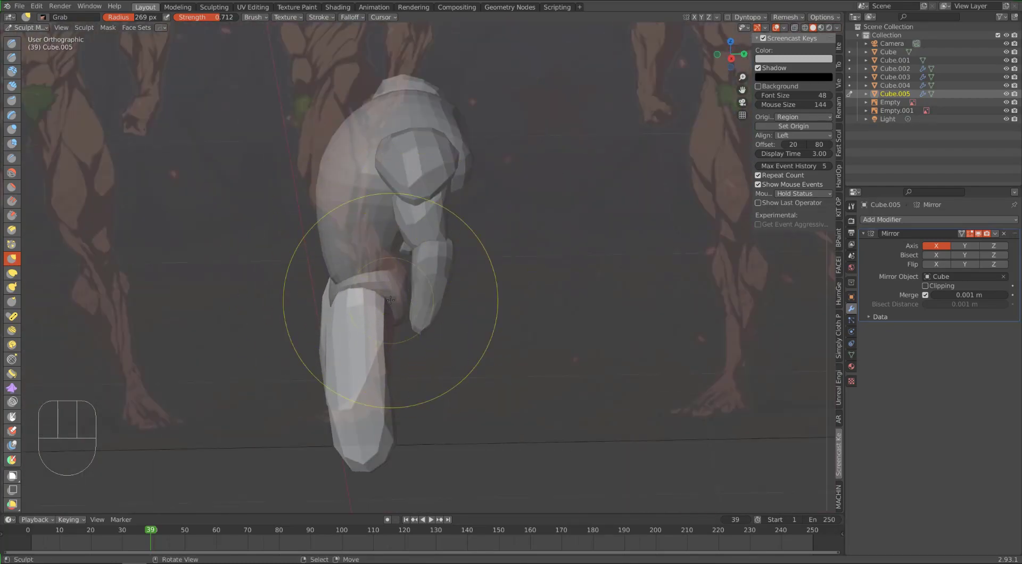
pyautogui.keyDown('alt'); pyautogui.moveTo(443, 330); pyautogui.dragTo(420, 291, button='middle'); pyautogui.keyUp('alt')
pyautogui.moveTo(398, 320); pyautogui.dragTo(390, 322)
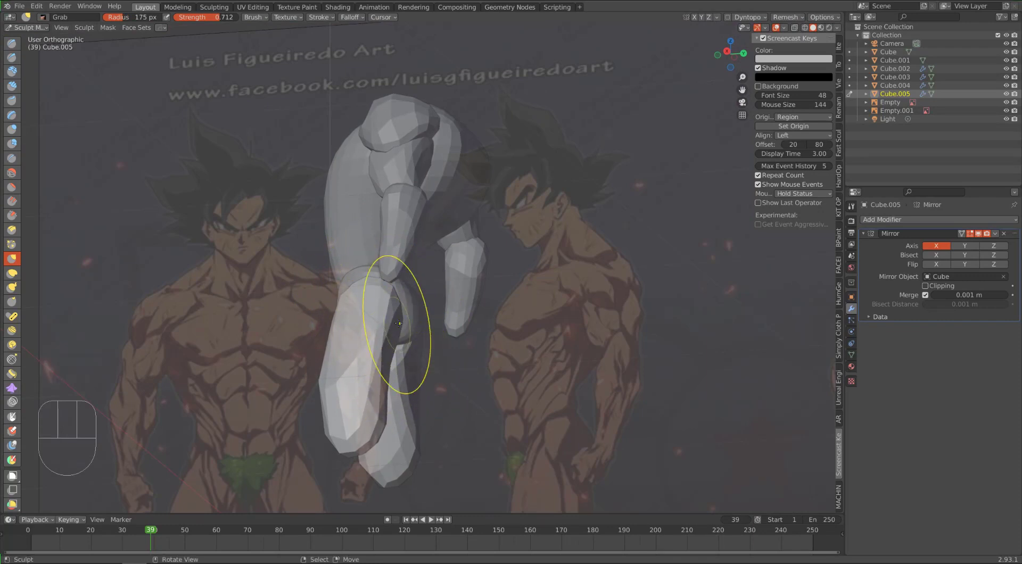
# Shape the inner upper thigh beneath the pelvis with Grab strokes from the front and back
pyautogui.keyDown('alt'); pyautogui.moveTo(399, 323); pyautogui.dragTo(438, 347, button='middle'); pyautogui.keyUp('alt')
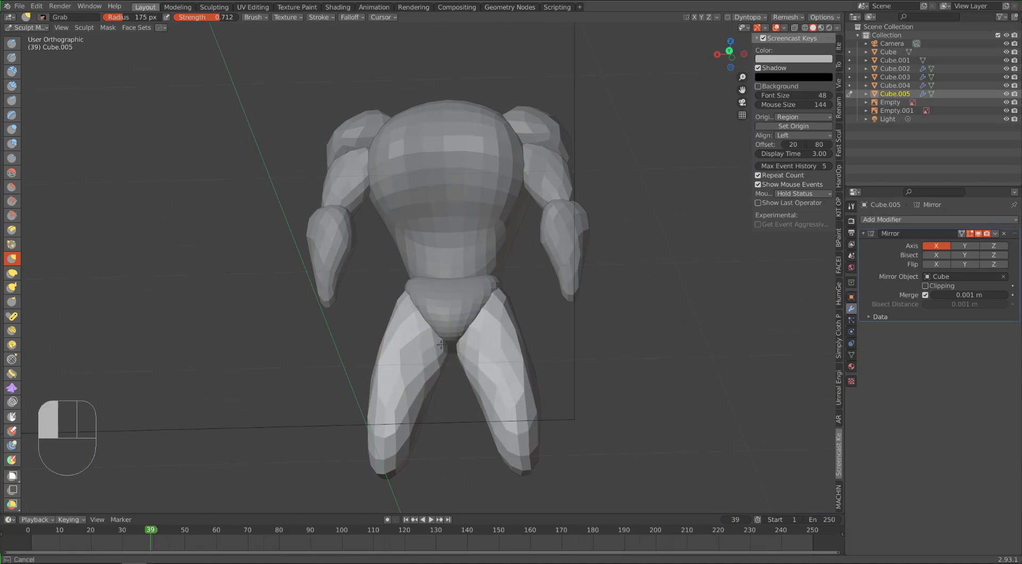
pyautogui.keyDown('alt'); pyautogui.moveTo(441, 345); pyautogui.dragTo(407, 321); pyautogui.keyUp('alt')
pyautogui.keyDown('alt'); pyautogui.moveTo(394, 321); pyautogui.dragTo(446, 313, button='middle'); pyautogui.keyUp('alt')
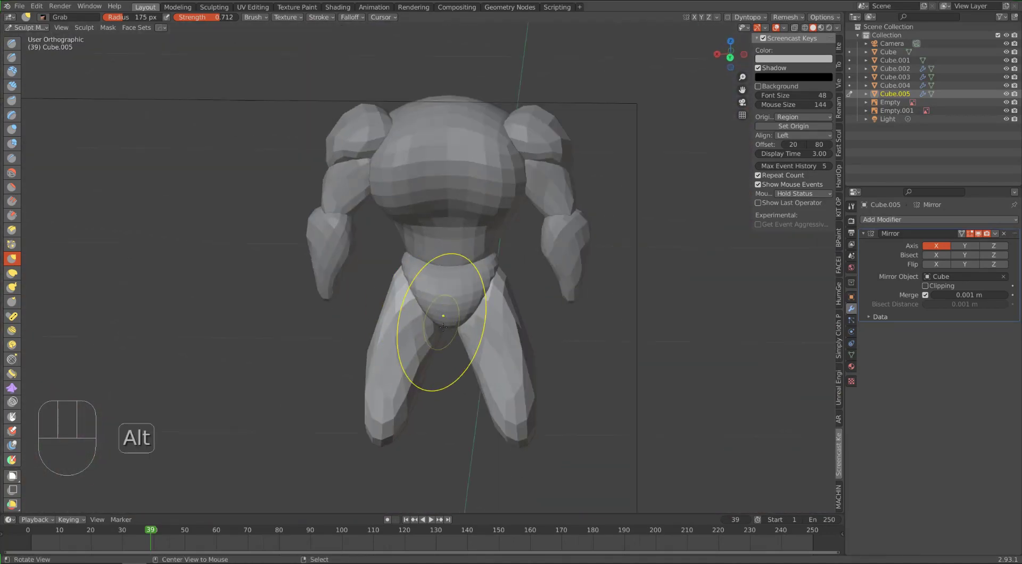
pyautogui.keyDown('alt'); pyautogui.moveTo(443, 326); pyautogui.dragTo(353, 348); pyautogui.keyUp('alt')
pyautogui.moveTo(391, 336)
pyautogui.keyDown('alt'); pyautogui.mouseDown(button='middle')
pyautogui.moveTo(403, 304)
pyautogui.moveTo(407, 312)
pyautogui.mouseUp(button='middle'); pyautogui.keyUp('alt')
pyautogui.moveTo(408, 311); pyautogui.dragTo(409, 299)
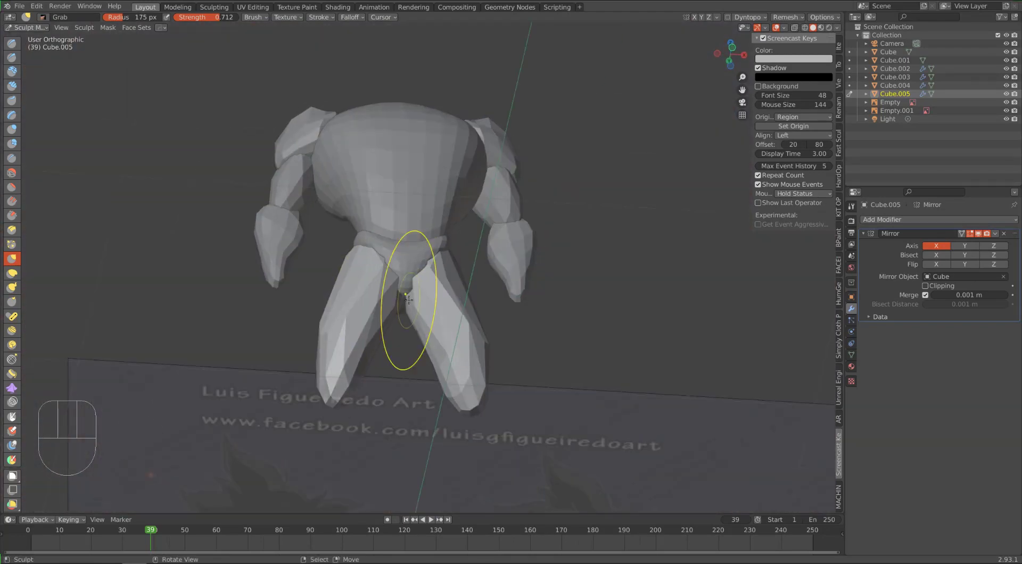
pyautogui.moveTo(408, 299)
pyautogui.keyDown('alt'); pyautogui.mouseDown(button='middle')
pyautogui.moveTo(422, 307)
pyautogui.moveTo(440, 291)
pyautogui.moveTo(388, 357)
pyautogui.mouseUp(button='middle'); pyautogui.keyUp('alt')
pyautogui.keyDown('alt'); pyautogui.moveTo(376, 432); pyautogui.dragTo(366, 355, button='middle'); pyautogui.keyUp('alt')
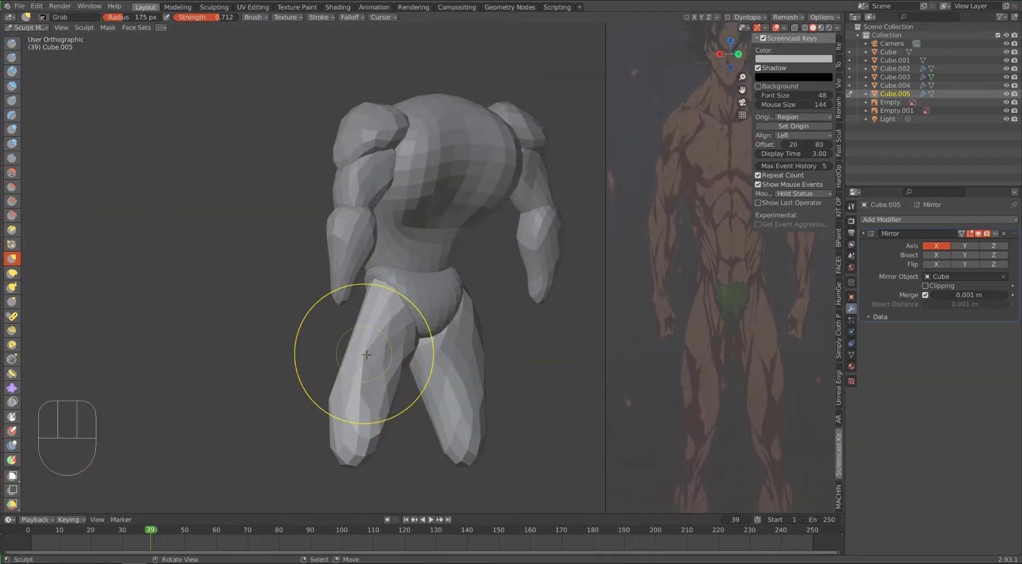
# Smooth the thigh's outer surface and pull its outer and inner contours toward the front reference outline
pyautogui.keyDown('shift'); pyautogui.moveTo(364, 364); pyautogui.dragTo(349, 403); pyautogui.keyUp('shift')
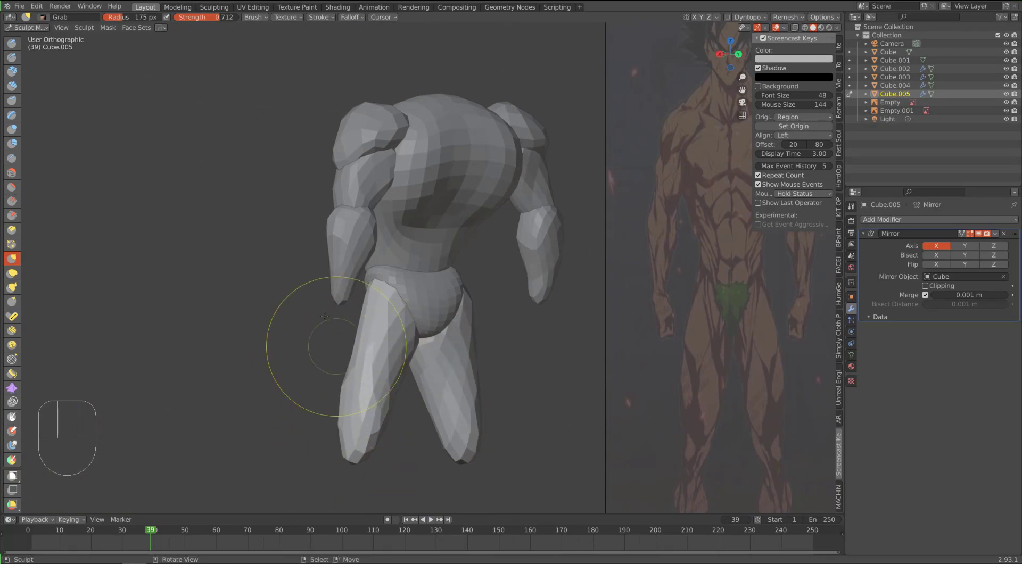
pyautogui.moveTo(342, 350)
pyautogui.keyDown('alt'); pyautogui.keyDown('shift'); pyautogui.mouseDown(button='middle')
pyautogui.moveTo(377, 336)
pyautogui.moveTo(359, 364)
pyautogui.mouseUp(button='middle'); pyautogui.keyUp('shift'); pyautogui.keyUp('alt')
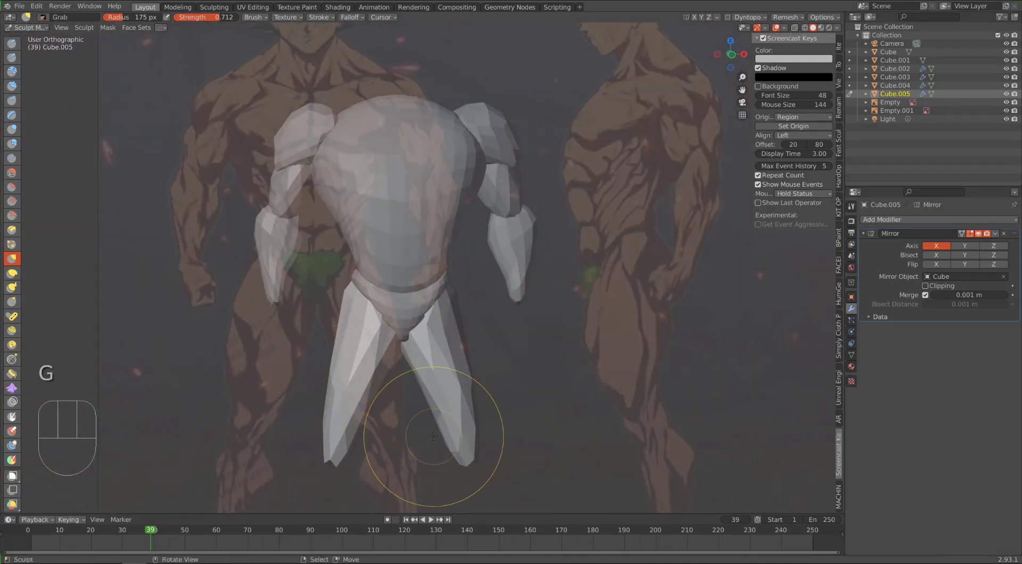
pyautogui.press('KP_1')
pyautogui.moveTo(459, 368); pyautogui.dragTo(477, 364)
pyautogui.moveTo(421, 395); pyautogui.dragTo(409, 390)
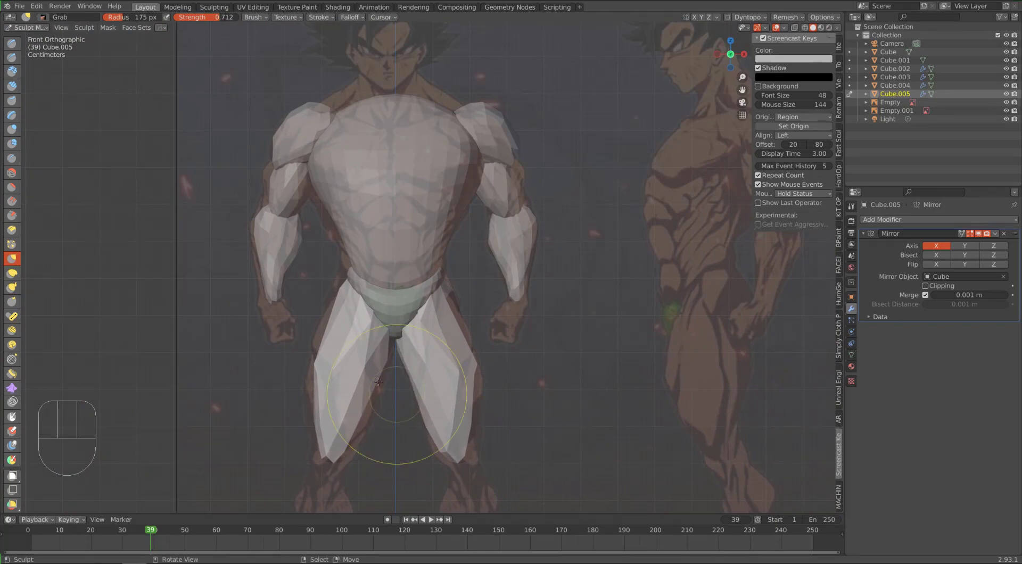
# Pull the lower front of the thigh and its knee end backward to follow the side reference
pyautogui.keyDown('alt'); pyautogui.moveTo(378, 382); pyautogui.dragTo(361, 346, button='middle'); pyautogui.keyUp('alt')
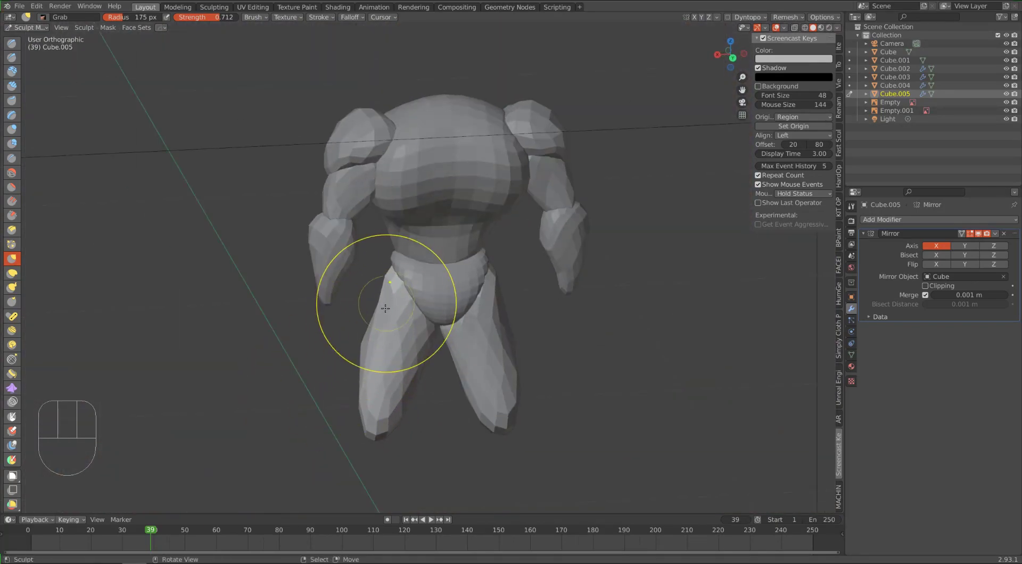
pyautogui.keyDown('alt'); pyautogui.moveTo(385, 309); pyautogui.dragTo(366, 325, button='middle'); pyautogui.keyUp('alt')
pyautogui.press('KP_3')
pyautogui.moveTo(365, 452); pyautogui.dragTo(380, 452)
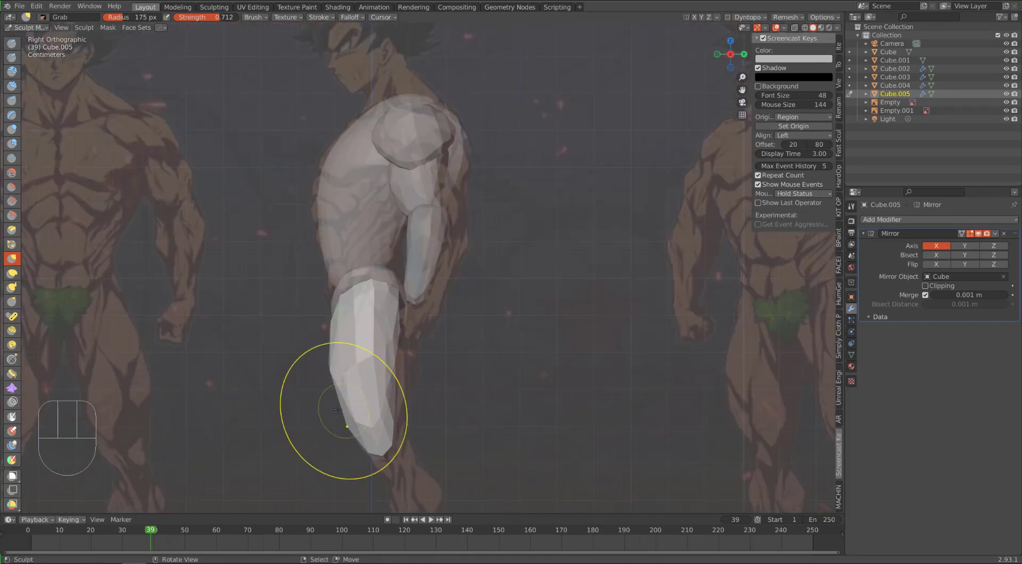
pyautogui.moveTo(339, 410); pyautogui.dragTo(348, 405)
# Enlarge the Grab brush to 215 px and bulge the back of the thigh out to the side reference, refining its lower front
pyautogui.keyDown('alt'); pyautogui.moveTo(450, 374); pyautogui.dragTo(407, 365, button='middle'); pyautogui.keyUp('alt')
pyautogui.press(']')
pyautogui.press(']')
pyautogui.press('KP_3')
pyautogui.moveTo(412, 377); pyautogui.dragTo(418, 375)
pyautogui.moveTo(406, 341); pyautogui.dragTo(405, 362)
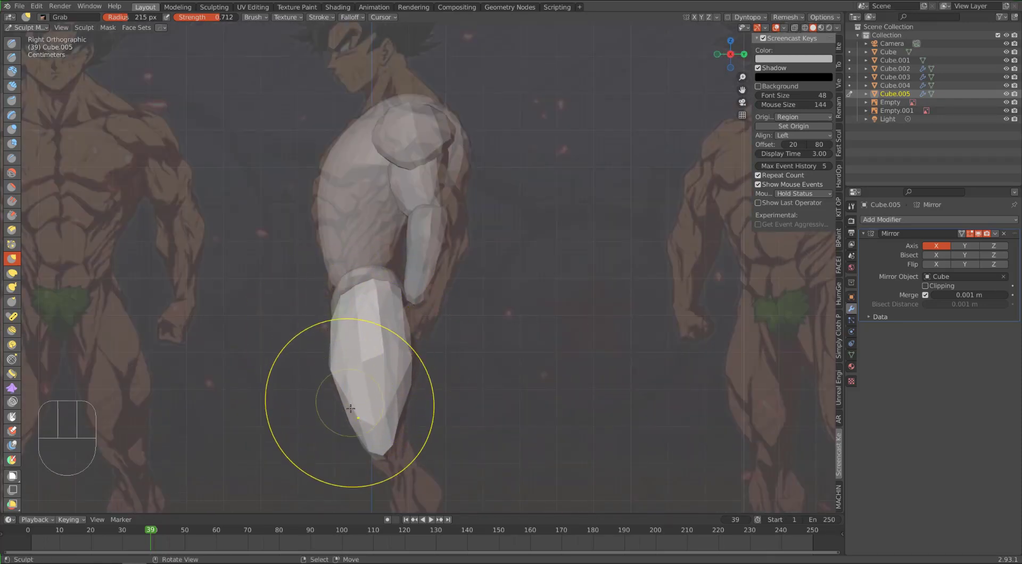
pyautogui.moveTo(352, 411); pyautogui.dragTo(356, 410)
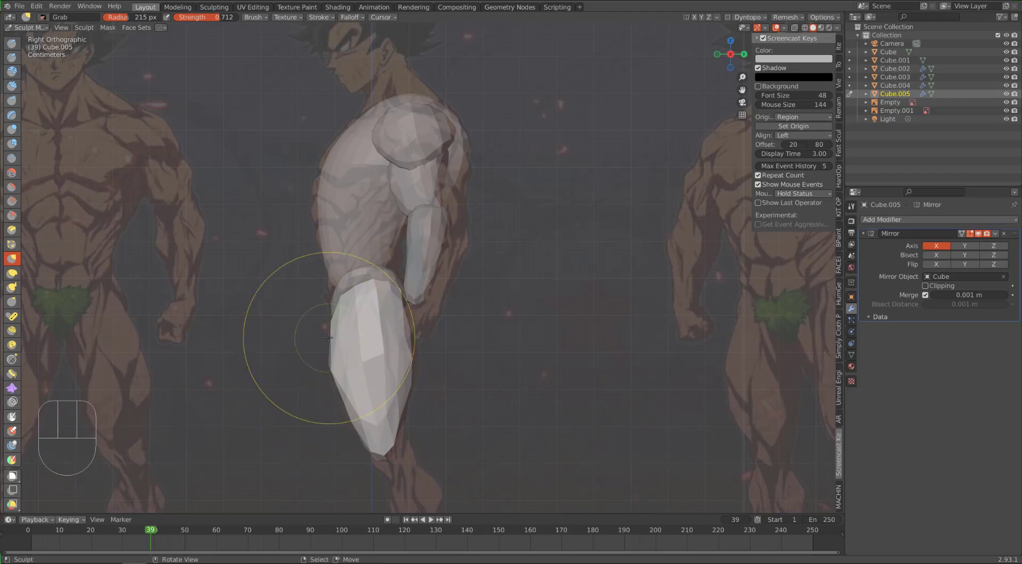
# Return the thigh mesh to Object Mode and add a Subdivision modifier with viewport level 1
pyautogui.hotkey('ctrl', 'Tab')
pyautogui.click(251, 337)
pyautogui.moveTo(251, 338); pyautogui.dragTo(453, 358, button='middle')
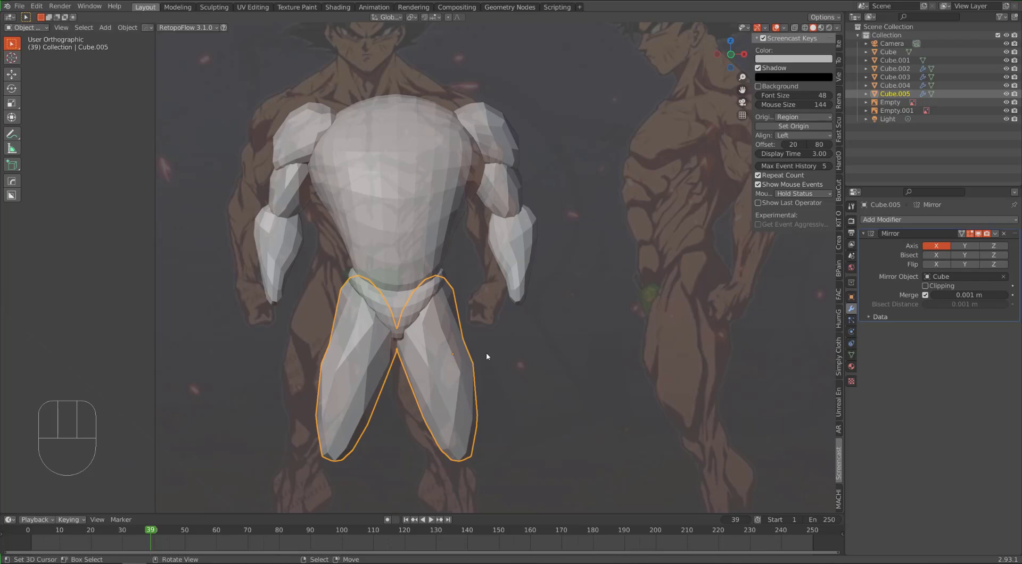
pyautogui.hotkey('ctrl', '1')
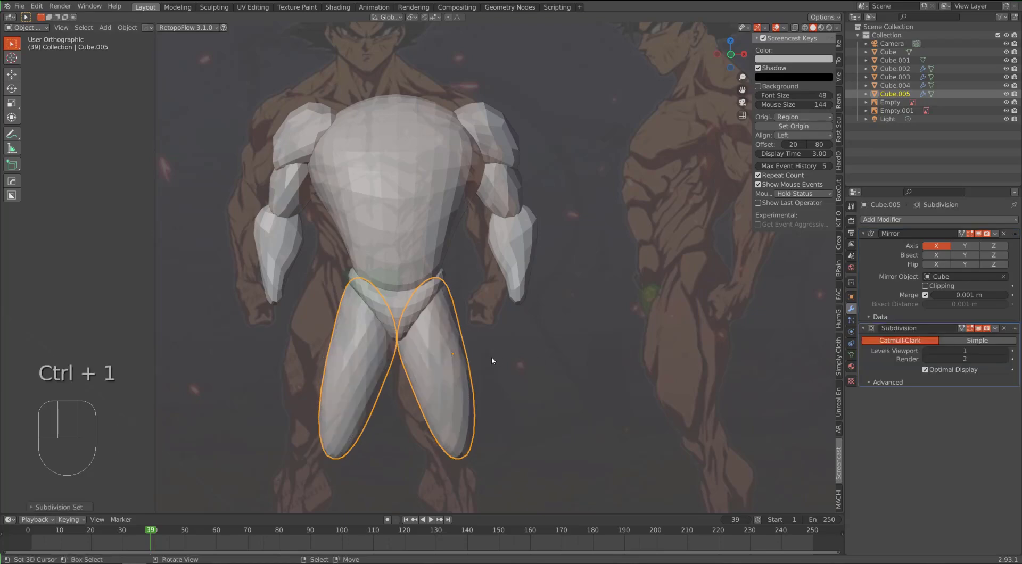
pyautogui.moveTo(491, 357); pyautogui.dragTo(478, 355, button='middle')
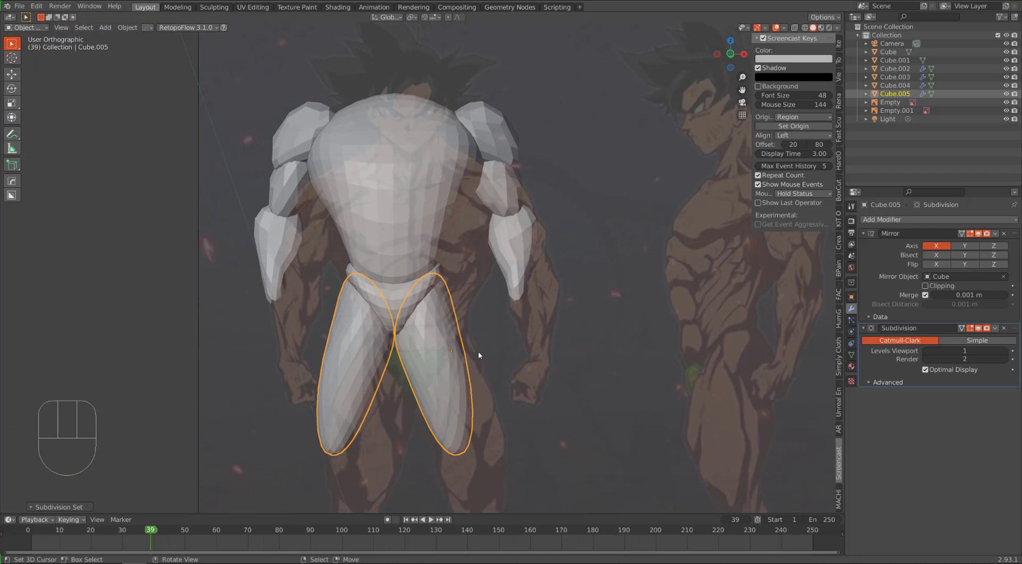
pyautogui.press('KP_1')
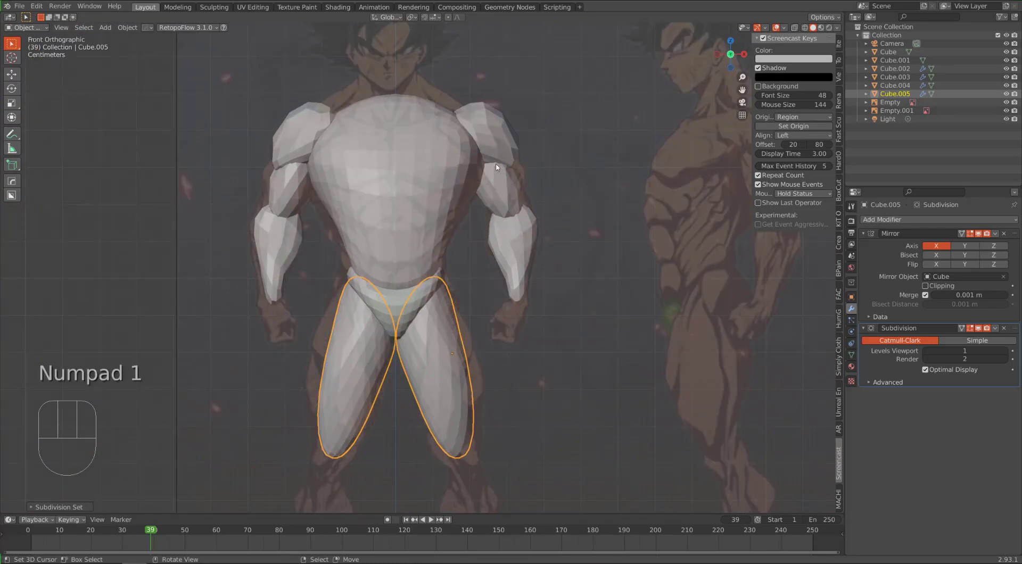
# Add a cube, round it with a level 2 Subdivision modifier and apply the modifier
pyautogui.hotkey('shift', 'a')
pyautogui.moveTo(503, 321)
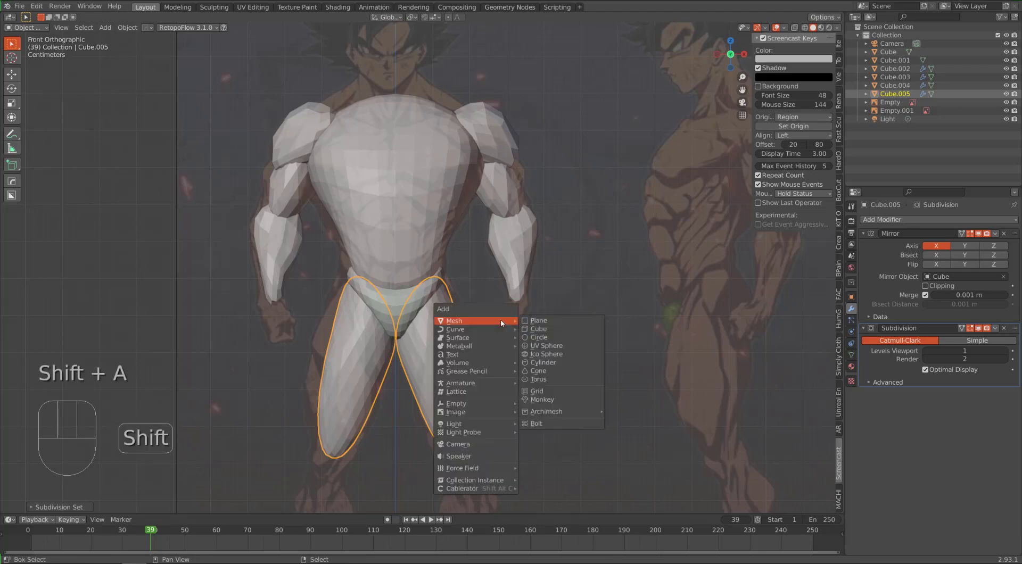
pyautogui.click(538, 331)
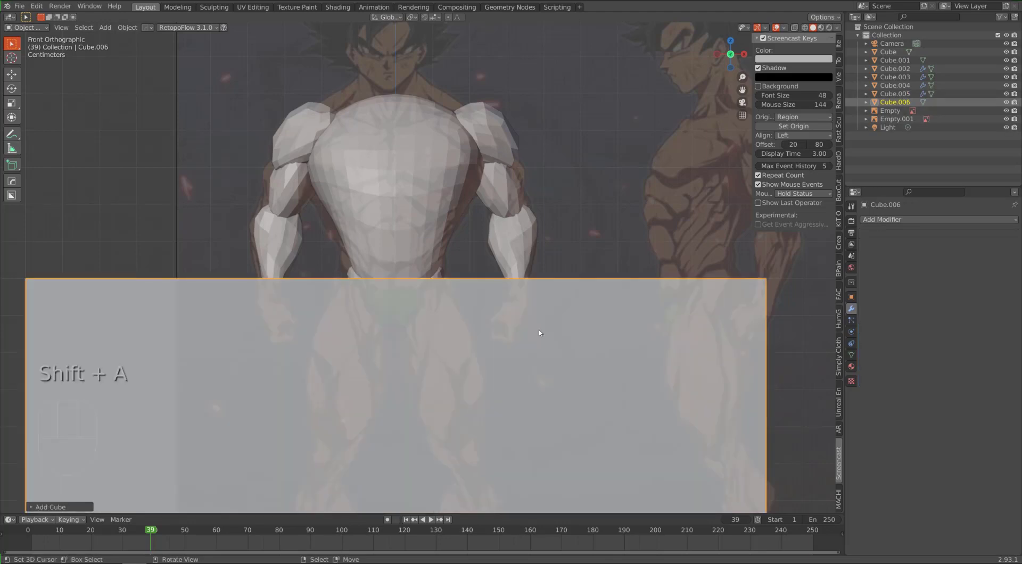
pyautogui.hotkey('ctrl', '2')
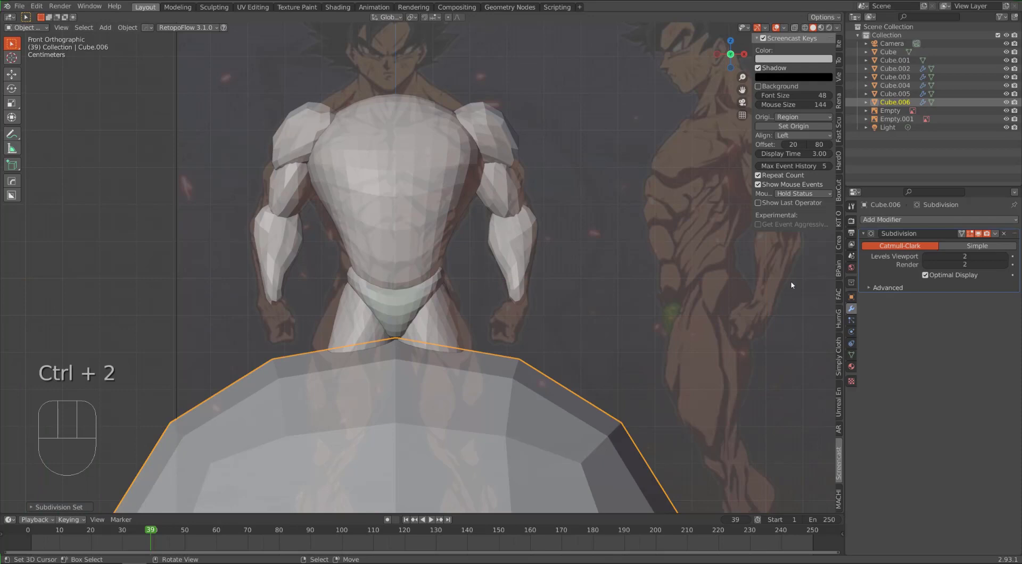
pyautogui.hotkey('ctrl', 'a')
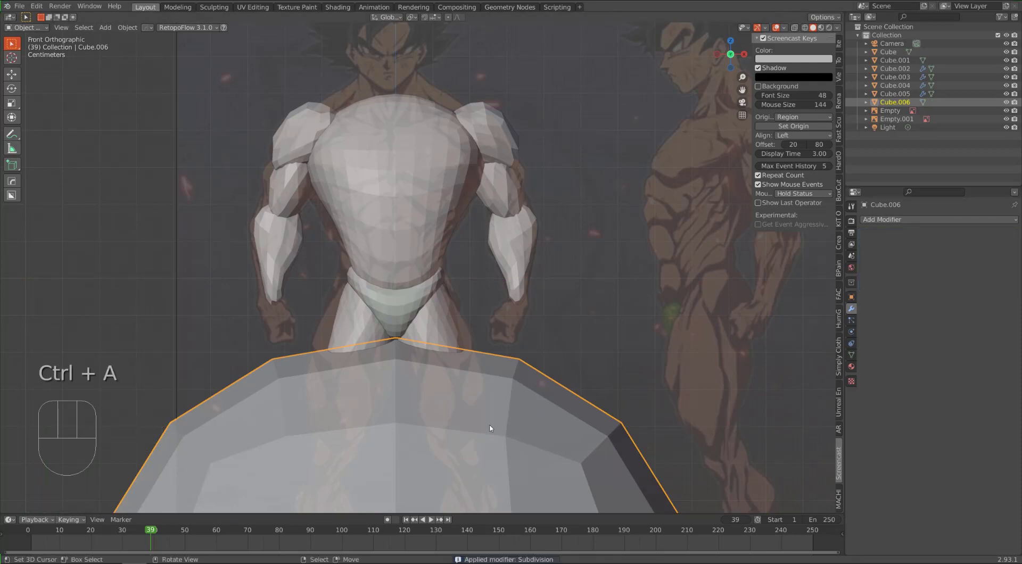
# Shrink the rounded cube to buttock size and place it at the back of one hip, using the front and side views
pyautogui.press('g')
pyautogui.click(588, 363)
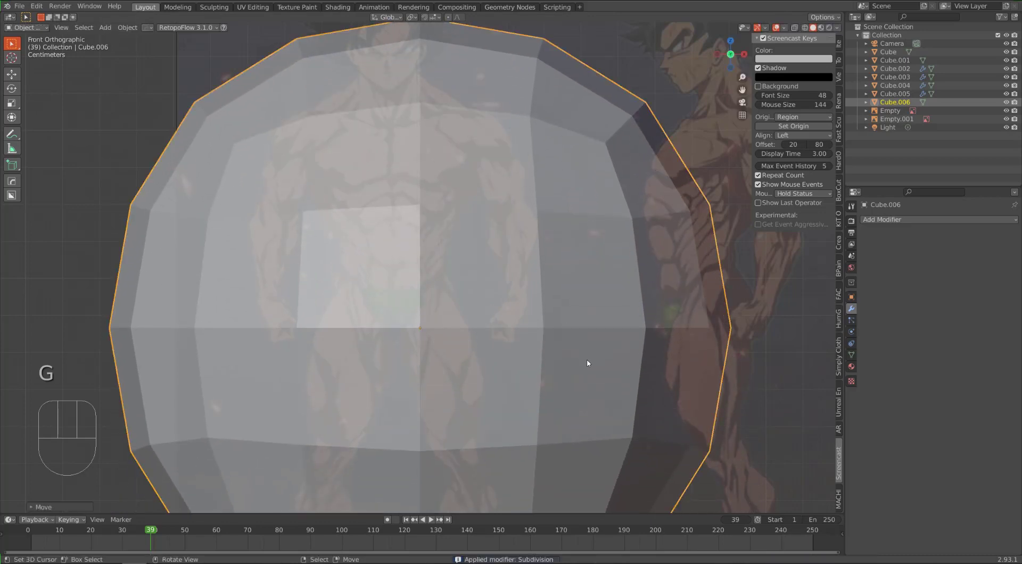
pyautogui.press('s')
pyautogui.click(462, 339)
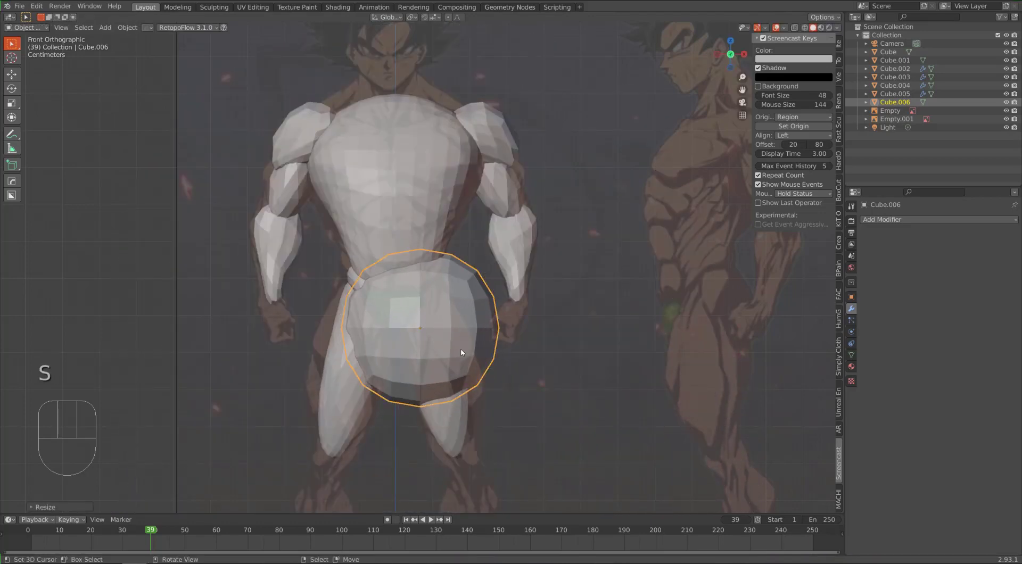
pyautogui.press('KP_3')
pyautogui.press('g')
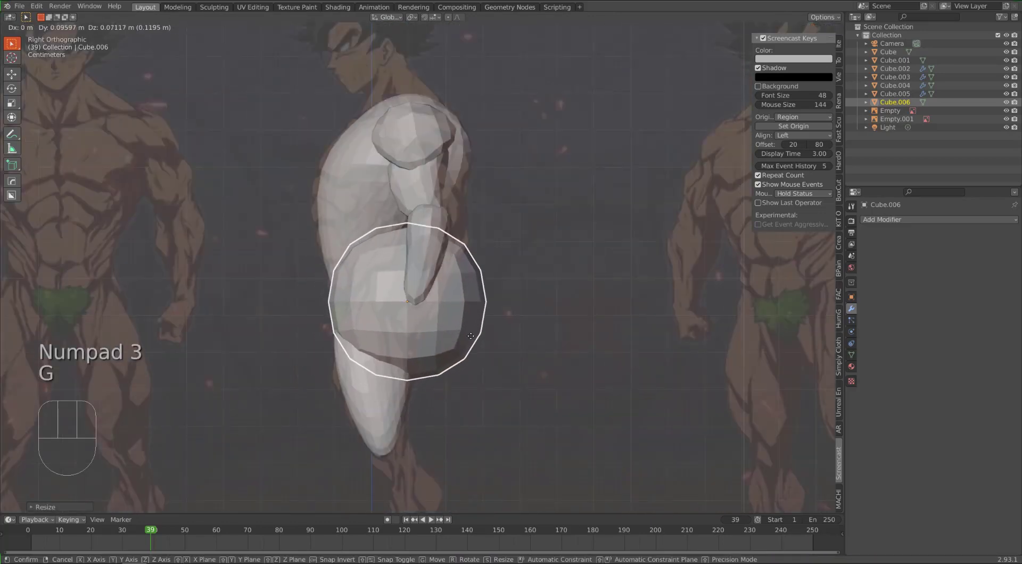
pyautogui.click(470, 336)
pyautogui.press('s')
pyautogui.click(446, 347)
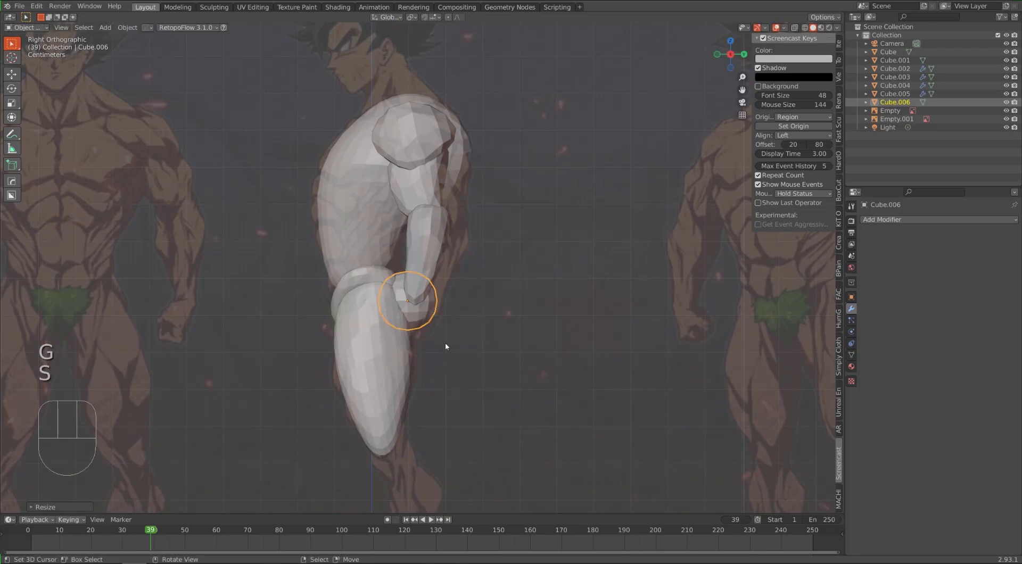
# Shift the small sphere forward along Y toward the thigh and flatten it along Y to about 0.72
pyautogui.press('g')
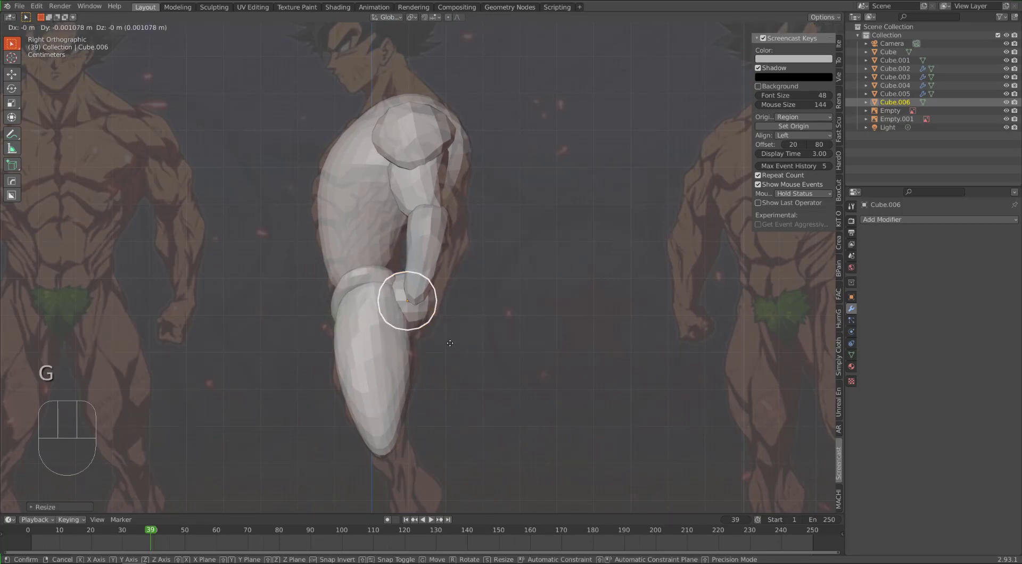
pyautogui.press('y')
pyautogui.click(442, 347)
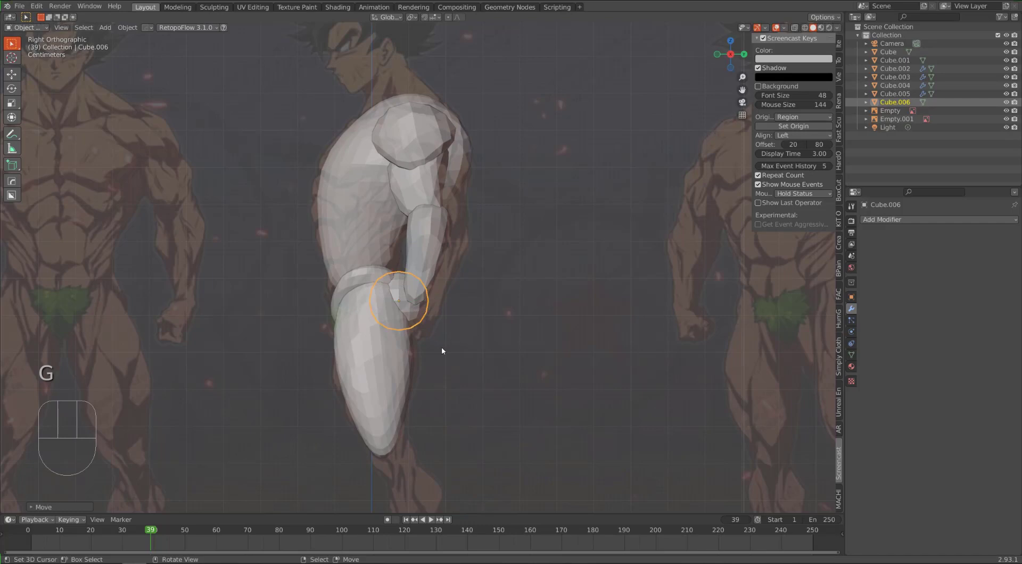
pyautogui.press('s')
pyautogui.press('y')
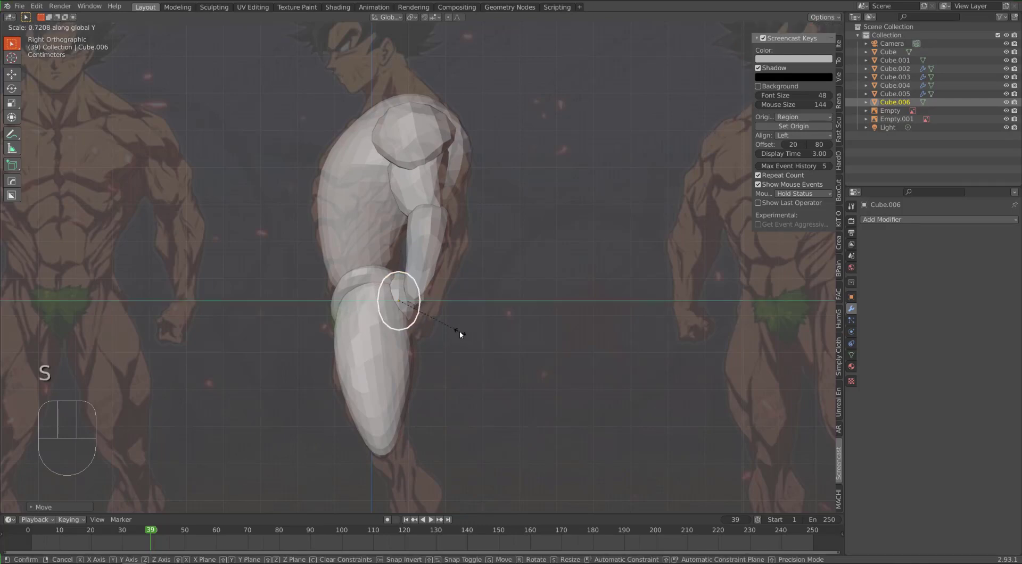
pyautogui.click(461, 334)
# Rotate the flattened sphere about 20° in side view and lower it onto the buttock area
pyautogui.scroll(3, 445, 349)
pyautogui.press('r')
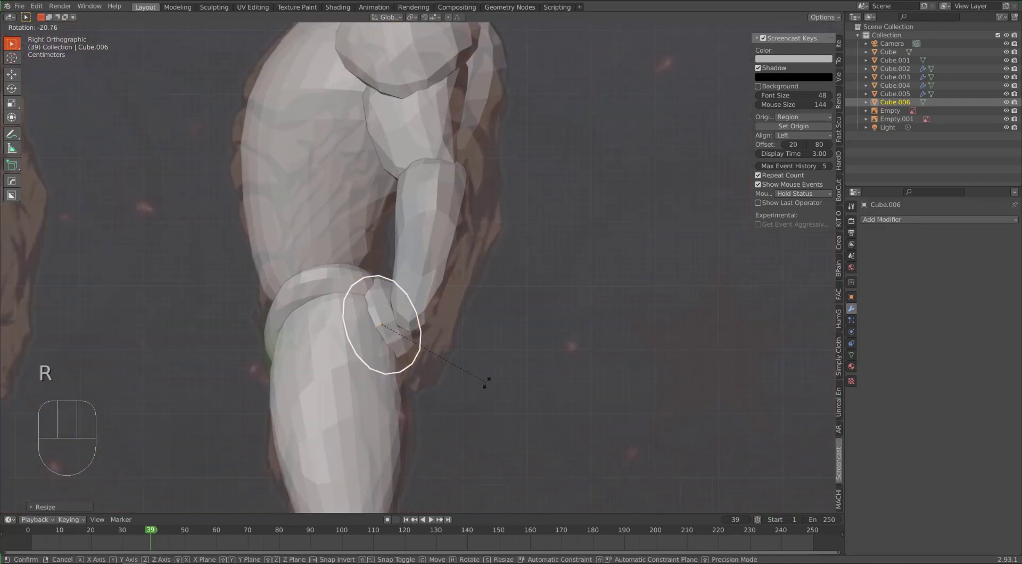
pyautogui.click(477, 392)
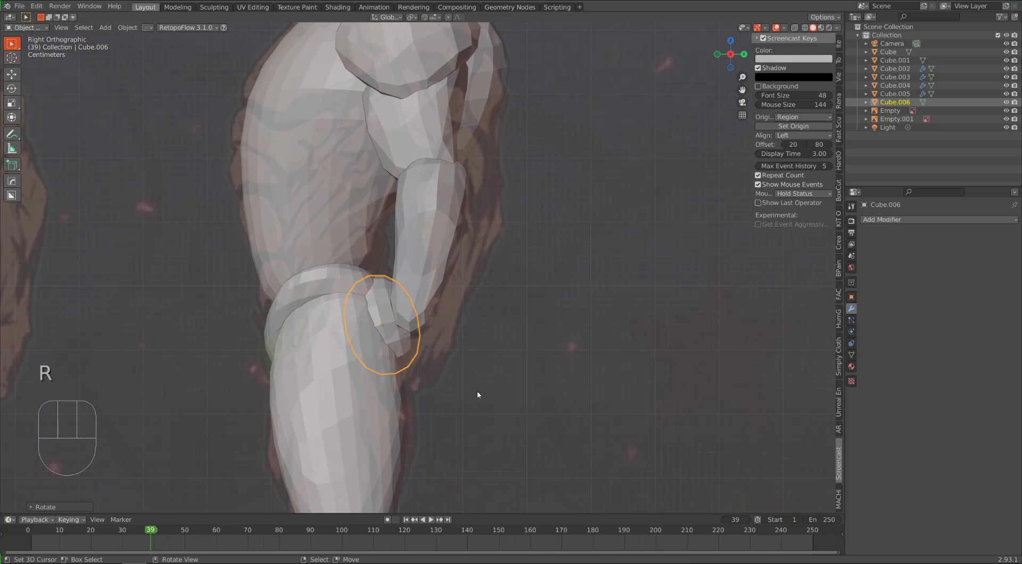
pyautogui.press('g')
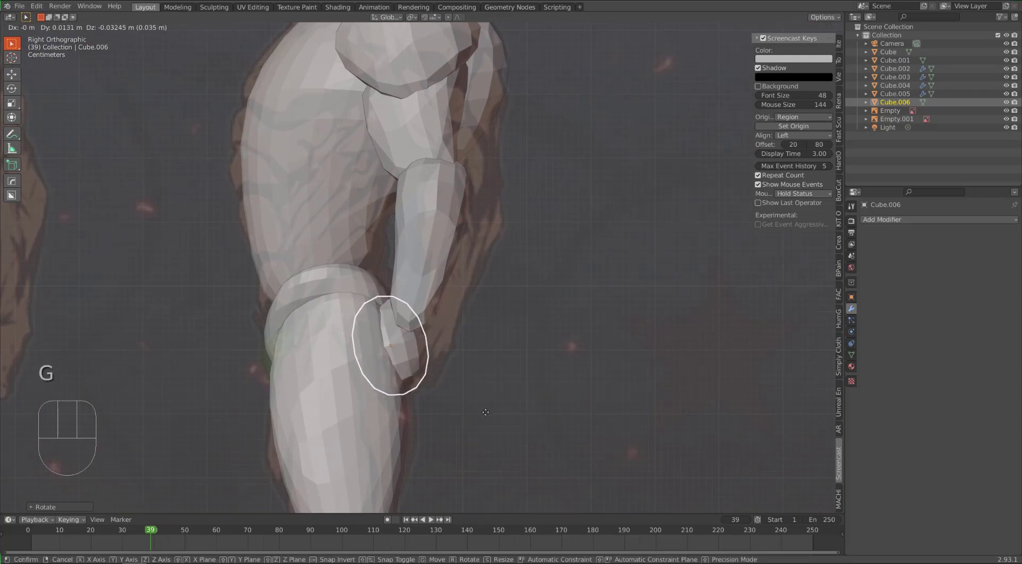
pyautogui.click(485, 413)
pyautogui.press('KP_Enter')
pyautogui.press('KP_3')
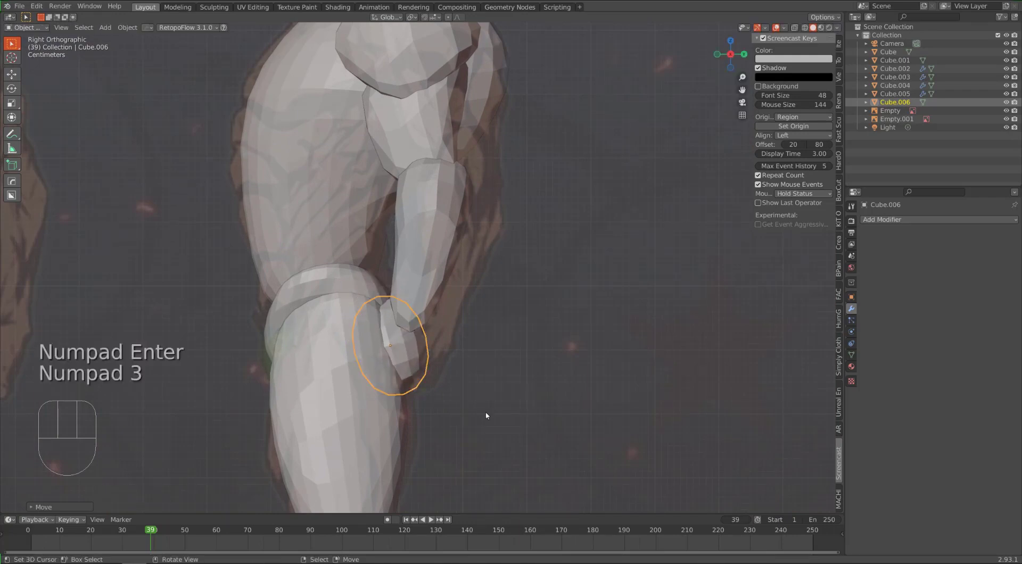
# Put the buttock mesh in Sculpt Mode and use Grab from behind to raise its top and shape its lower and outer edges
pyautogui.press('ctrl+KP_1')
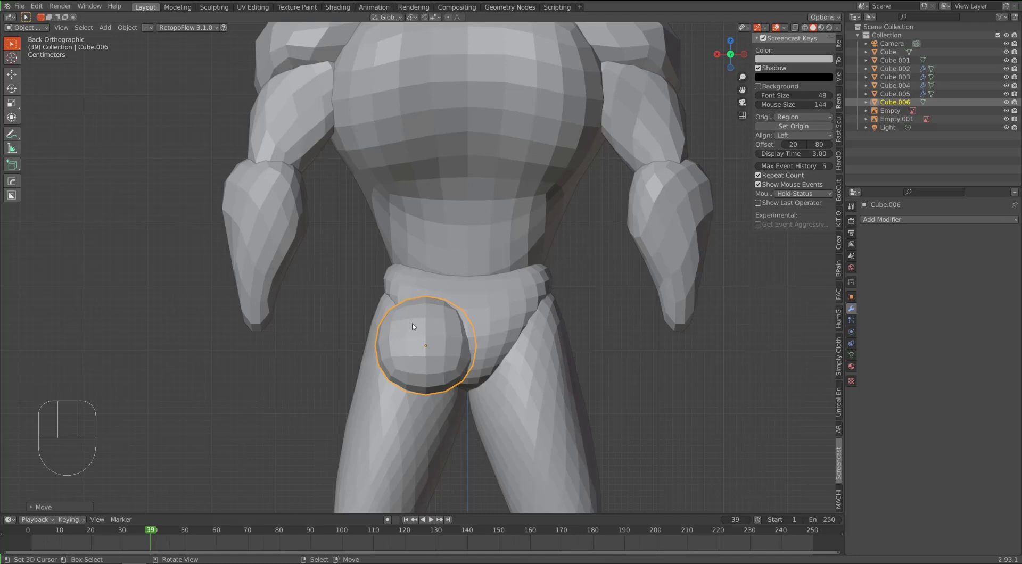
pyautogui.hotkey('ctrl', 'Tab')
pyautogui.click(430, 382)
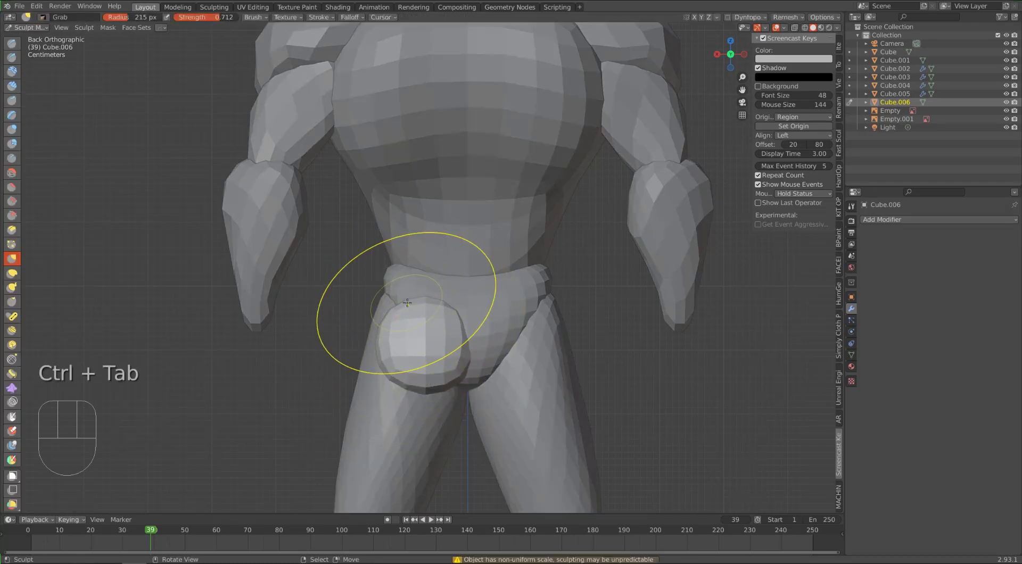
pyautogui.moveTo(405, 298)
pyautogui.mouseDown()
pyautogui.moveTo(405, 287)
pyautogui.moveTo(422, 288)
pyautogui.mouseUp()
pyautogui.moveTo(406, 291); pyautogui.dragTo(400, 294)
pyautogui.moveTo(393, 373)
pyautogui.mouseDown()
pyautogui.moveTo(419, 391)
pyautogui.moveTo(440, 371)
pyautogui.mouseUp()
pyautogui.keyDown('alt'); pyautogui.moveTo(383, 293); pyautogui.dragTo(421, 303, button='middle'); pyautogui.keyUp('alt')
pyautogui.moveTo(379, 334); pyautogui.dragTo(382, 336)
pyautogui.moveTo(382, 336)
pyautogui.keyDown('alt'); pyautogui.mouseDown(button='middle')
pyautogui.moveTo(424, 345)
pyautogui.moveTo(429, 331)
pyautogui.moveTo(440, 334)
pyautogui.mouseUp(button='middle'); pyautogui.keyUp('alt')
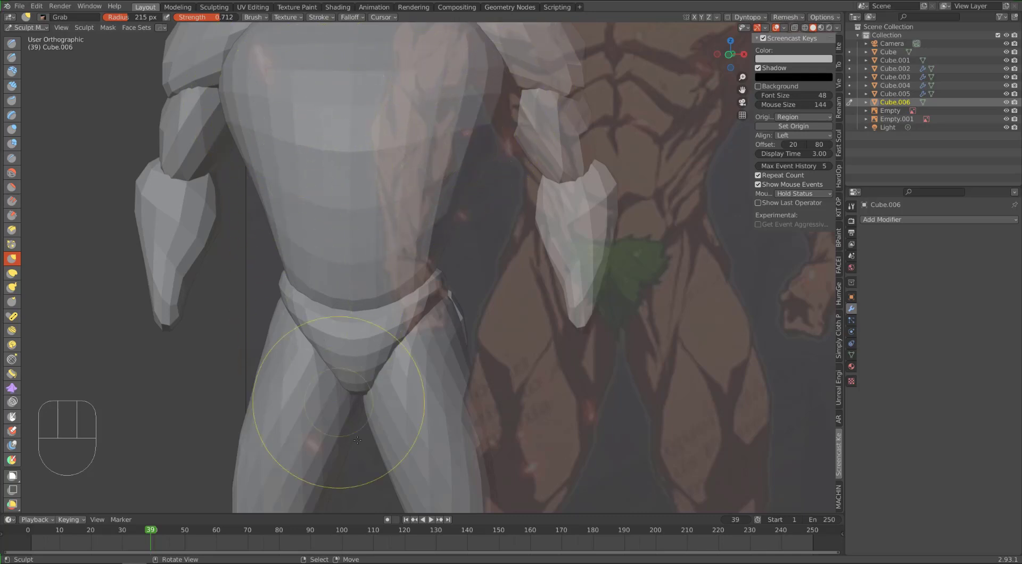
pyautogui.moveTo(530, 320)
pyautogui.keyDown('alt'); pyautogui.mouseDown(button='middle')
pyautogui.moveTo(407, 318)
pyautogui.moveTo(360, 335)
pyautogui.moveTo(379, 365)
pyautogui.mouseUp(button='middle'); pyautogui.keyUp('alt')
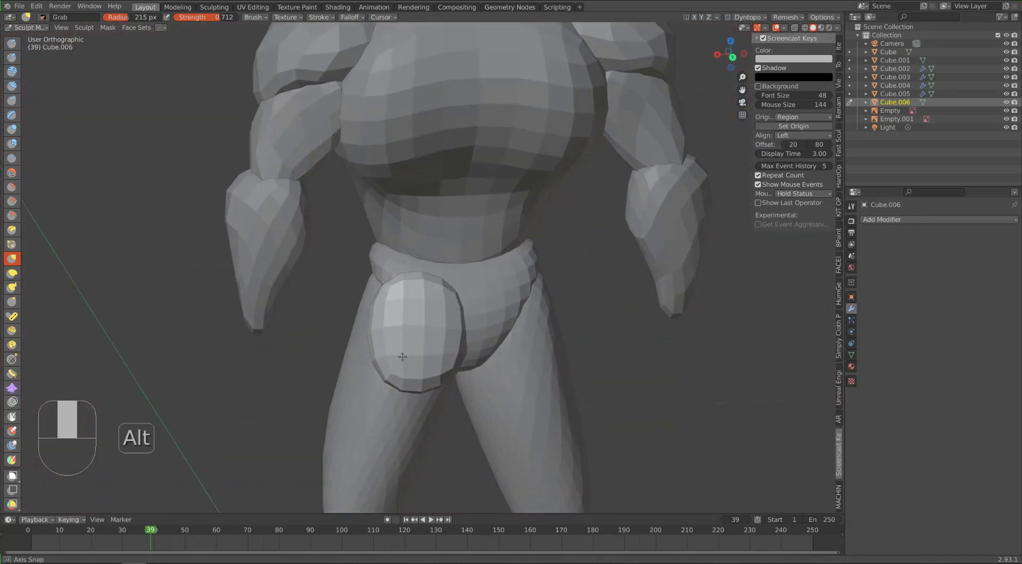
# Refine the buttock's lower and outer edges with the Grab brush, checking the shape from behind and from the side
pyautogui.moveTo(409, 386); pyautogui.dragTo(407, 381)
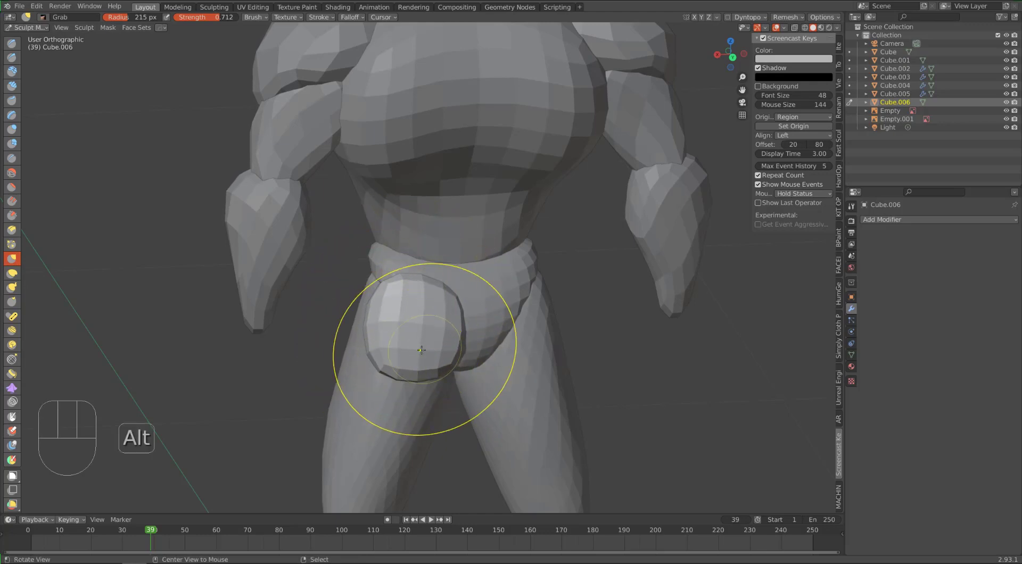
pyautogui.moveTo(427, 333)
pyautogui.keyDown('alt'); pyautogui.mouseDown(button='middle')
pyautogui.moveTo(447, 298)
pyautogui.moveTo(437, 272)
pyautogui.moveTo(393, 297)
pyautogui.mouseUp(button='middle'); pyautogui.keyUp('alt')
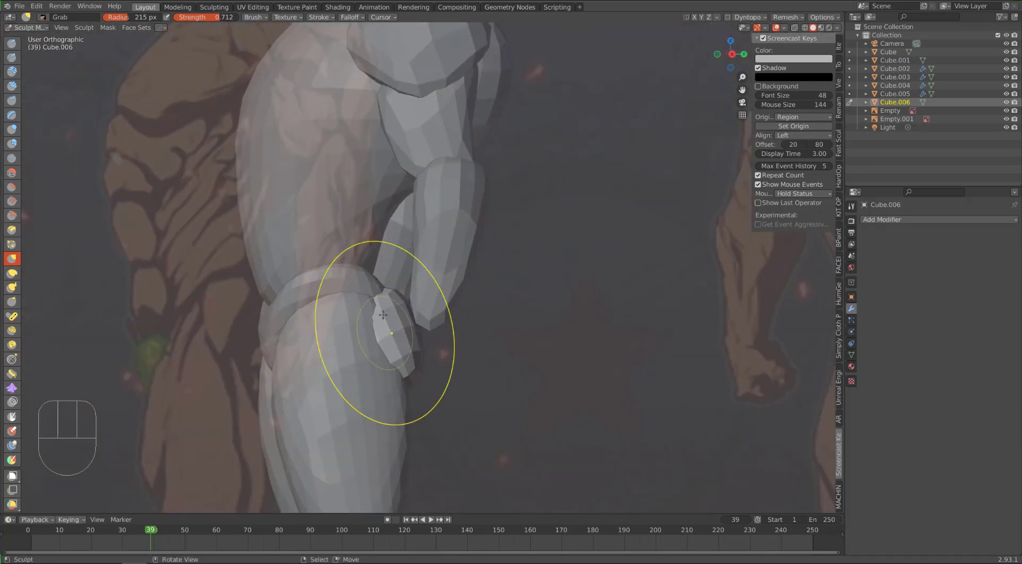
pyautogui.keyDown('alt'); pyautogui.moveTo(383, 320); pyautogui.dragTo(322, 326, button='middle'); pyautogui.keyUp('alt')
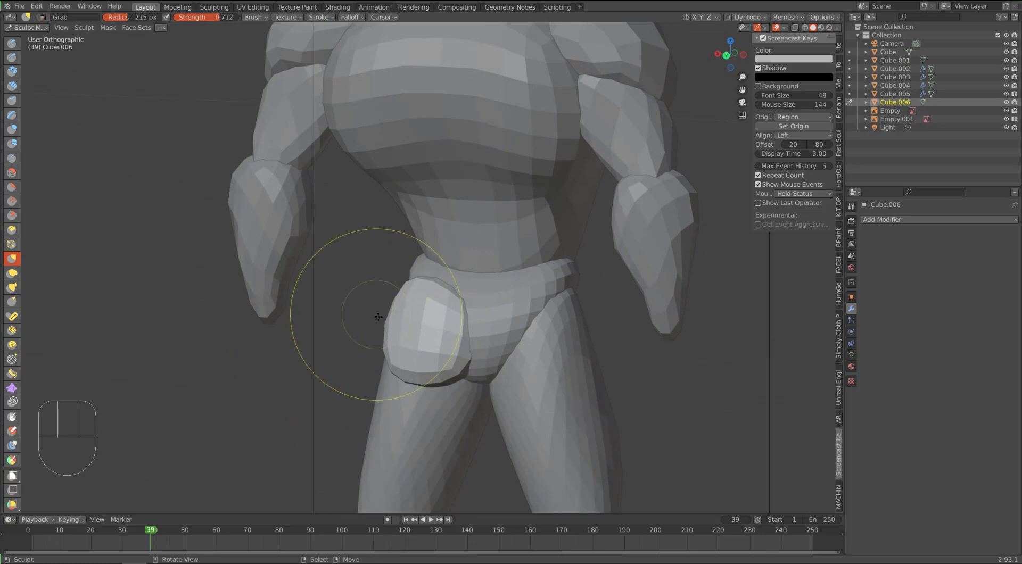
pyautogui.keyDown('alt'); pyautogui.moveTo(385, 304); pyautogui.dragTo(383, 296, button='middle'); pyautogui.keyUp('alt')
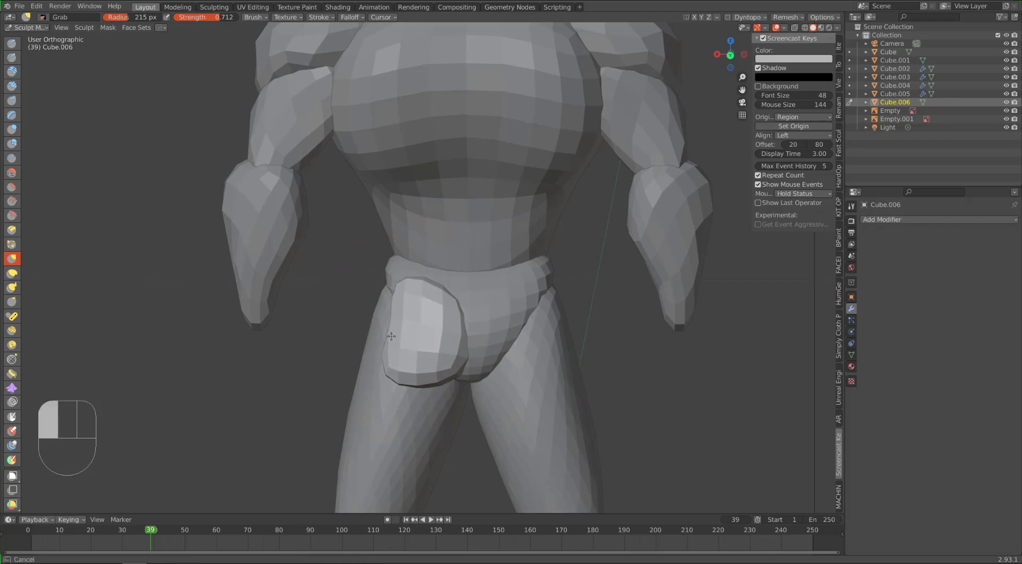
pyautogui.moveTo(391, 342); pyautogui.dragTo(391, 341)
pyautogui.keyDown('alt'); pyautogui.moveTo(397, 293); pyautogui.dragTo(357, 293, button='middle'); pyautogui.keyUp('alt')
pyautogui.press('KP_3')
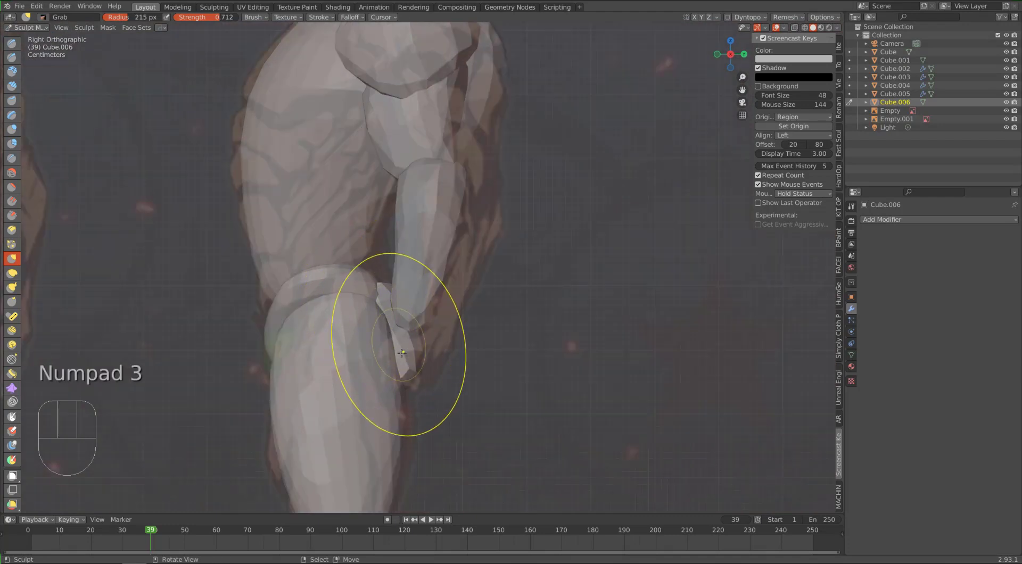
# Return the buttock mesh to Object Mode and add an X-axis Mirror modifier with the torso as mirror object and Merge disabled
pyautogui.keyDown('alt'); pyautogui.moveTo(271, 352); pyautogui.dragTo(268, 349, button='middle'); pyautogui.keyUp('alt')
pyautogui.scroll(-7, 276, 318)
pyautogui.moveTo(506, 298); pyautogui.dragTo(391, 283, button='middle')
pyautogui.scroll(3, 394, 284)
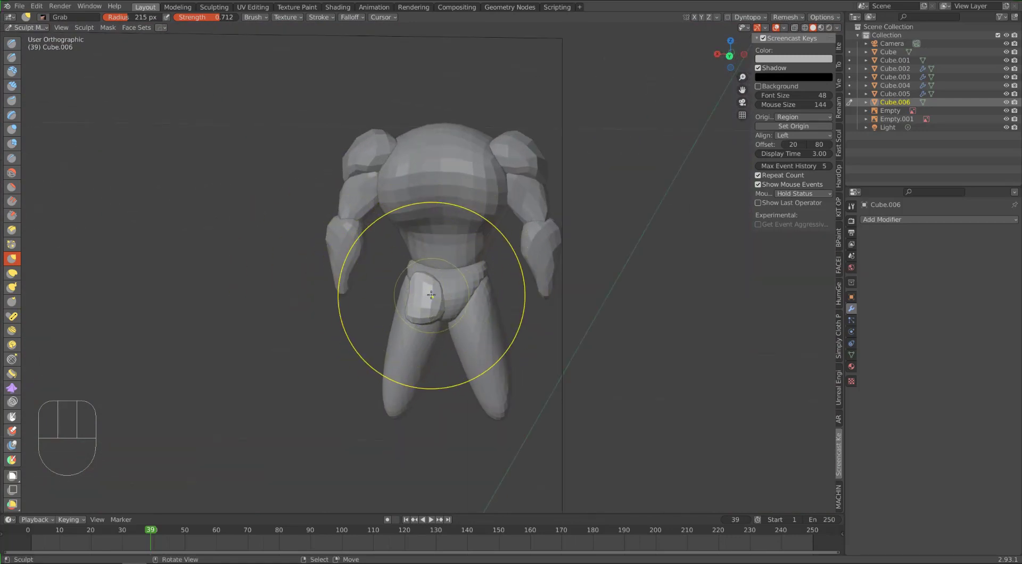
pyautogui.hotkey('ctrl', 'Tab')
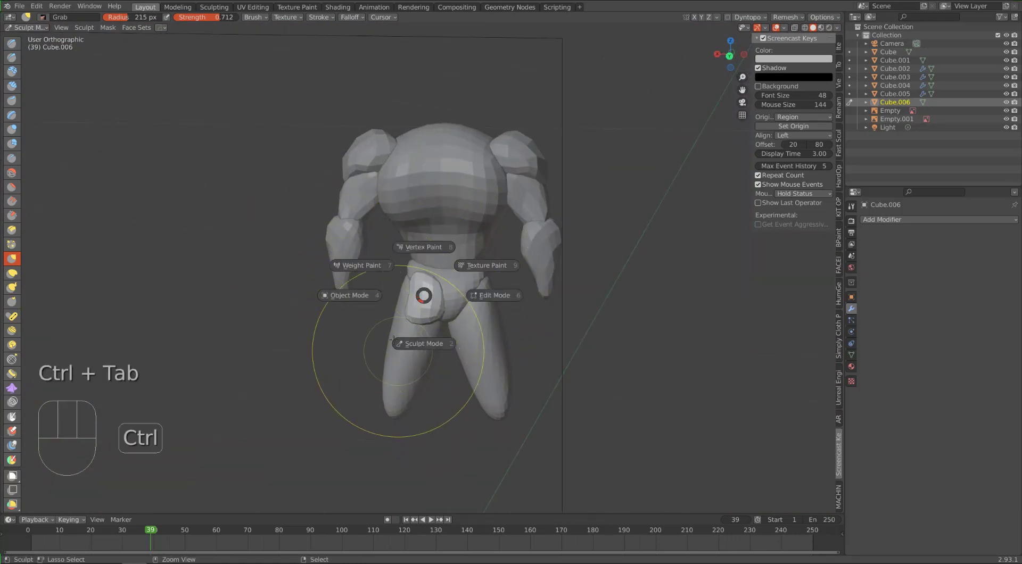
pyautogui.click(341, 297)
pyautogui.click(873, 219)
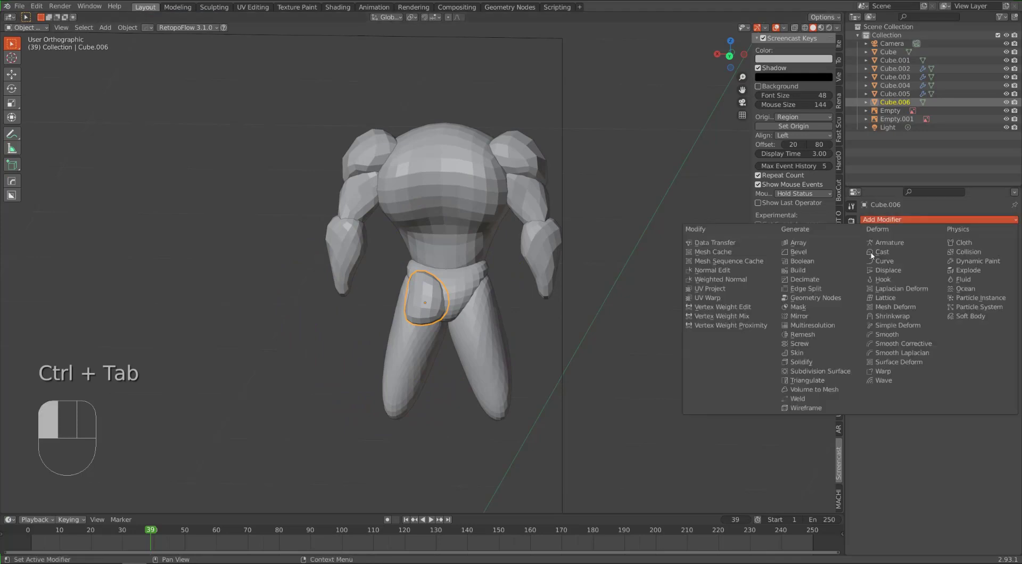
pyautogui.click(815, 316)
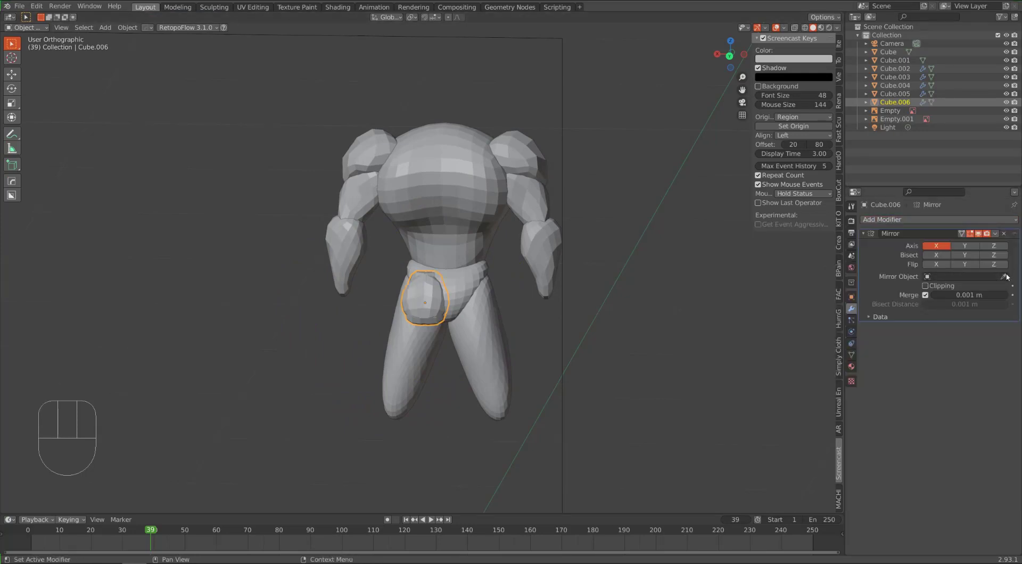
pyautogui.click(446, 256)
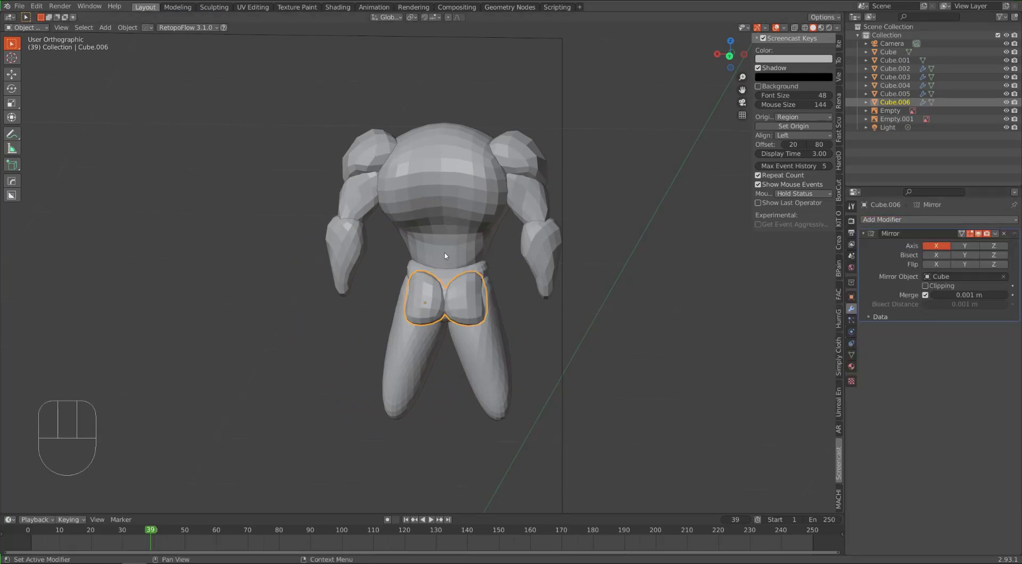
pyautogui.moveTo(474, 318)
pyautogui.mouseDown(button='middle')
pyautogui.moveTo(526, 307)
pyautogui.moveTo(473, 315)
pyautogui.mouseUp(button='middle')
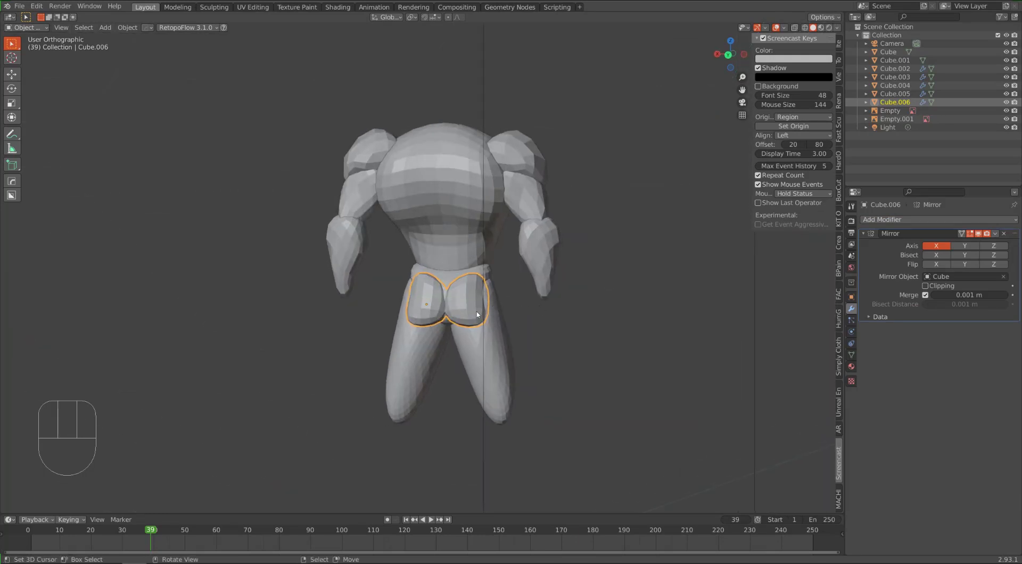
pyautogui.scroll(4, 472, 316)
pyautogui.scroll(2, 471, 317)
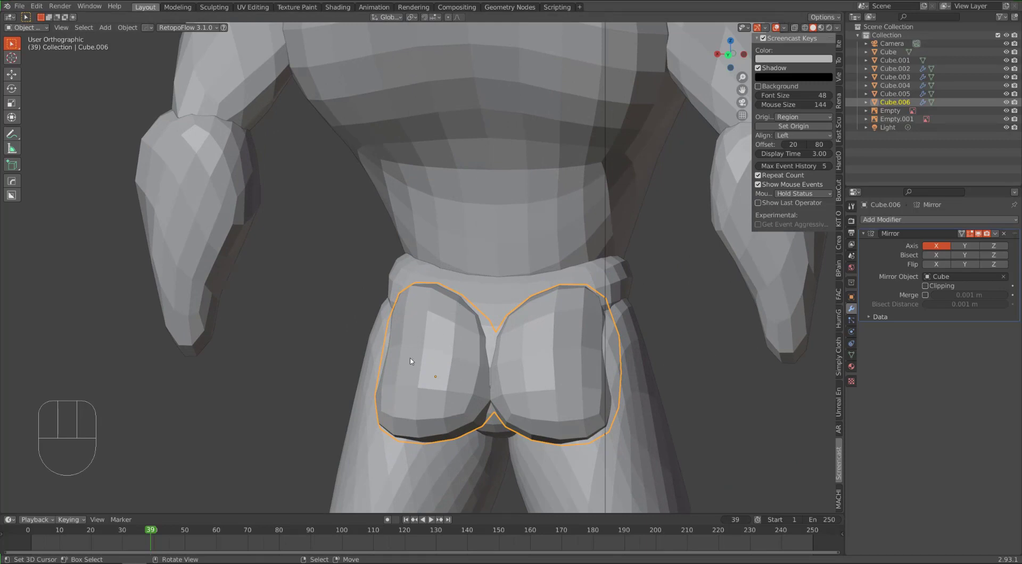
# Sculpt the mirrored buttocks with Grab, pulling their inner sides toward the centre line and their lower inner corners down
pyautogui.hotkey('ctrl', 'Tab')
pyautogui.click(409, 396)
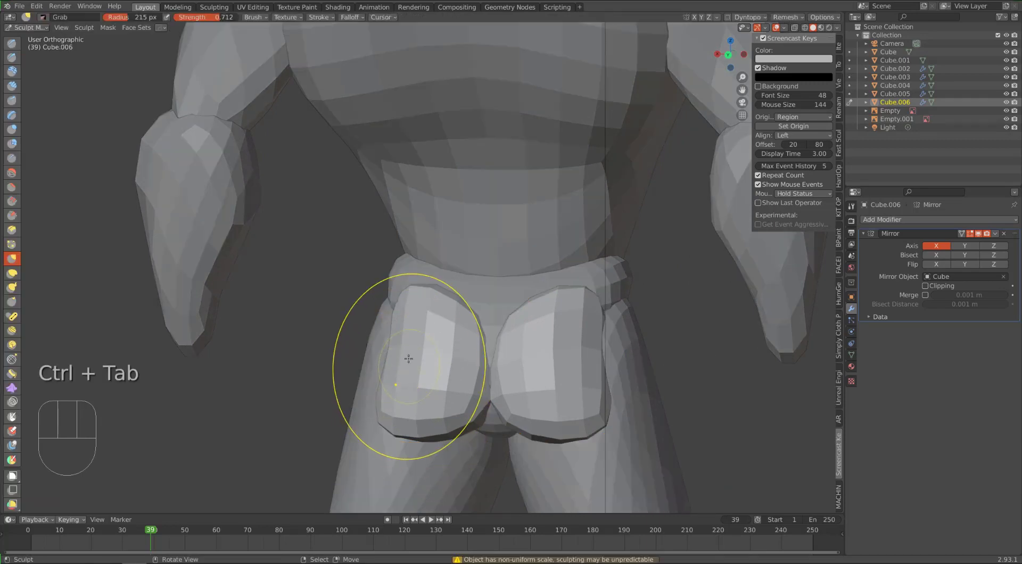
pyautogui.moveTo(406, 345)
pyautogui.keyDown('alt'); pyautogui.mouseDown(button='middle')
pyautogui.moveTo(386, 325)
pyautogui.moveTo(405, 354)
pyautogui.moveTo(468, 371)
pyautogui.mouseUp(button='middle'); pyautogui.keyUp('alt')
pyautogui.moveTo(469, 371); pyautogui.dragTo(473, 386)
pyautogui.moveTo(473, 386); pyautogui.dragTo(476, 398)
pyautogui.moveTo(475, 398); pyautogui.dragTo(465, 420)
pyautogui.moveTo(464, 419); pyautogui.dragTo(462, 422)
# Pull the buttocks' lower outer corners outward and refine their upper and inner edges with the Grab brush
pyautogui.moveTo(384, 408); pyautogui.dragTo(379, 415)
pyautogui.moveTo(381, 416); pyautogui.dragTo(377, 404)
pyautogui.moveTo(396, 302)
pyautogui.mouseDown()
pyautogui.moveTo(459, 331)
pyautogui.moveTo(470, 380)
pyautogui.moveTo(442, 407)
pyautogui.moveTo(456, 330)
pyautogui.moveTo(447, 338)
pyautogui.moveTo(457, 367)
pyautogui.moveTo(445, 426)
pyautogui.moveTo(373, 367)
pyautogui.moveTo(450, 437)
pyautogui.moveTo(479, 442)
pyautogui.mouseUp()
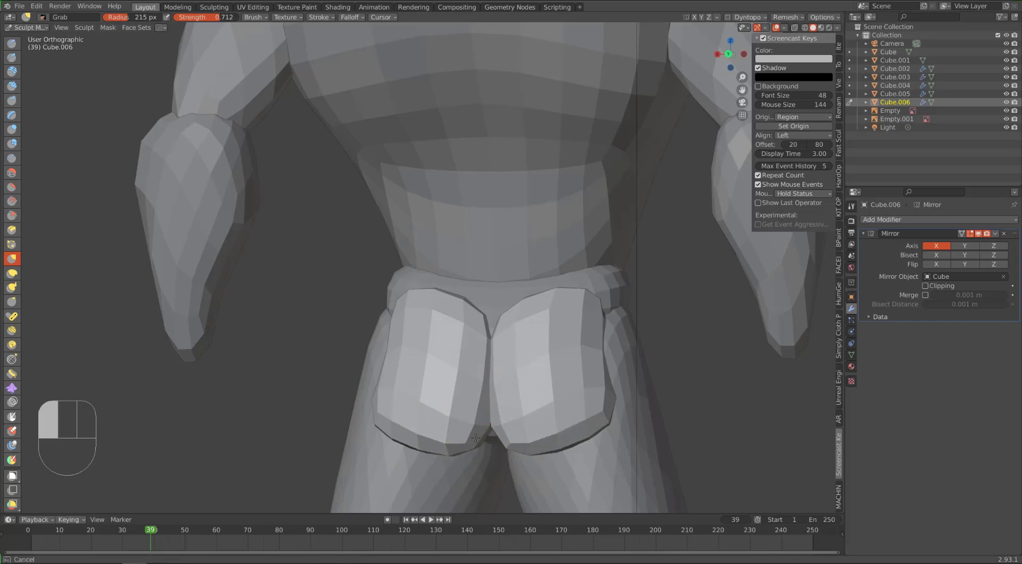
pyautogui.keyDown('alt'); pyautogui.moveTo(342, 365); pyautogui.dragTo(375, 320, button='middle'); pyautogui.keyUp('alt')
pyautogui.moveTo(461, 302); pyautogui.dragTo(448, 309)
pyautogui.moveTo(348, 319)
pyautogui.keyDown('alt'); pyautogui.mouseDown(button='middle')
pyautogui.moveTo(319, 321)
pyautogui.moveTo(328, 320)
pyautogui.mouseUp(button='middle'); pyautogui.keyUp('alt')
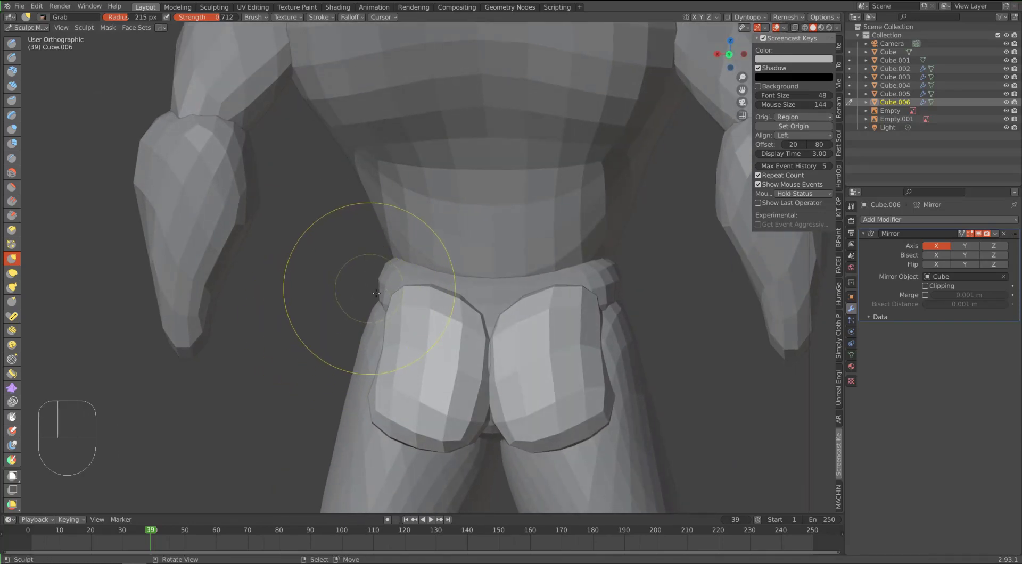
# Switch sculpting to the pelvis mesh and adjust its side edge above the thigh with symmetrical Grab strokes
pyautogui.moveTo(382, 302); pyautogui.dragTo(398, 259)
pyautogui.press('d')
pyautogui.moveTo(382, 307); pyautogui.dragTo(380, 306)
pyautogui.moveTo(380, 305); pyautogui.dragTo(381, 303)
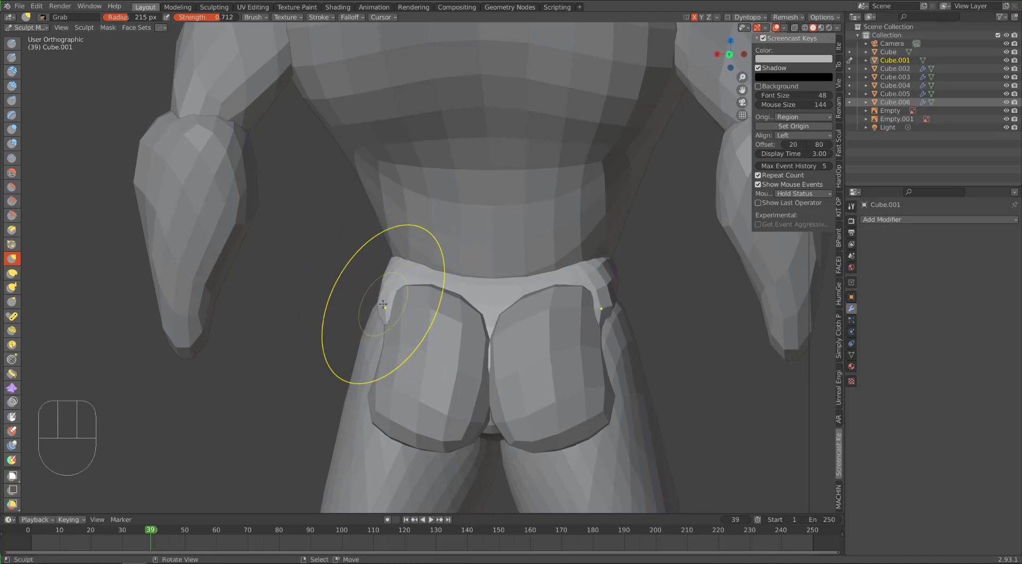
pyautogui.press('ctrl')
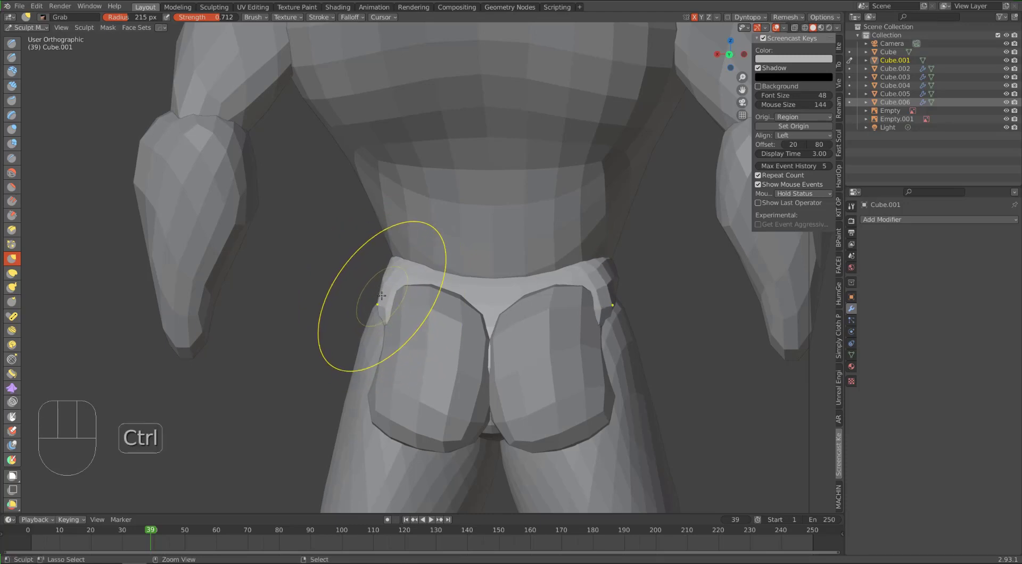
pyautogui.hotkey('ctrl', '1')
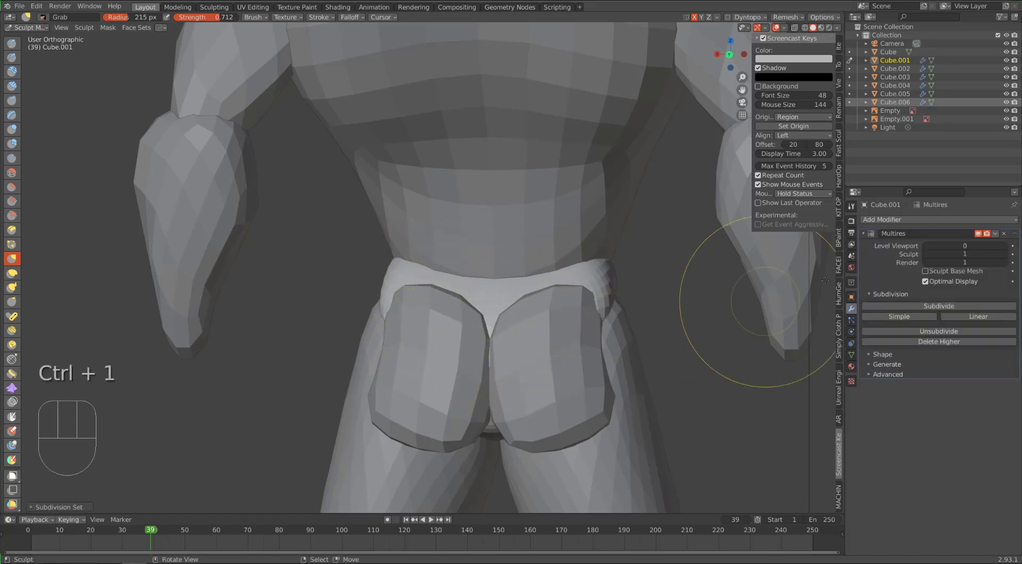
pyautogui.click(1005, 233)
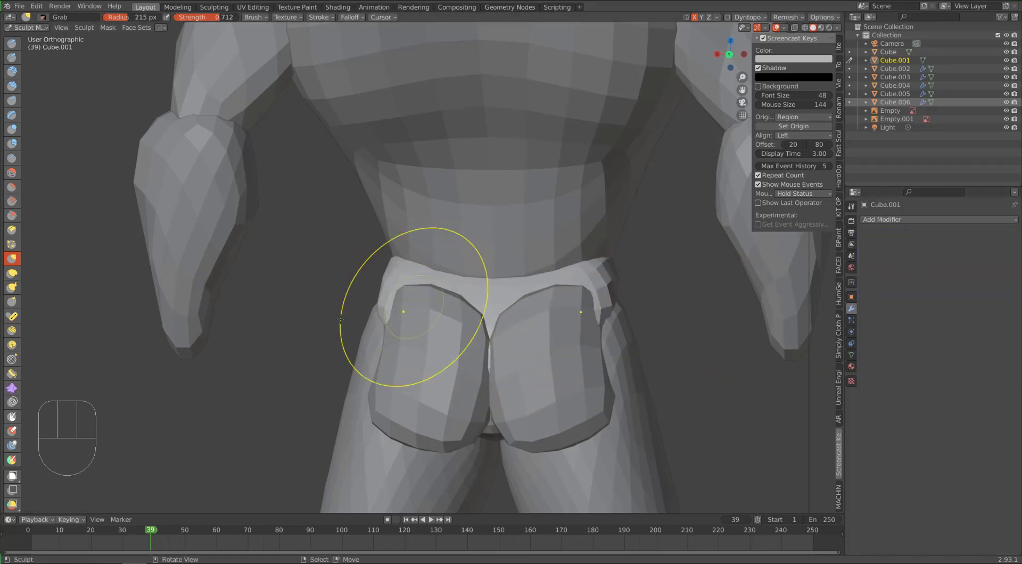
# Return the pelvis mesh to Object Mode, add a level 1 Subdivision modifier and apply it
pyautogui.hotkey('ctrl', 'Tab')
pyautogui.hotkey('ctrl', 'Tab')
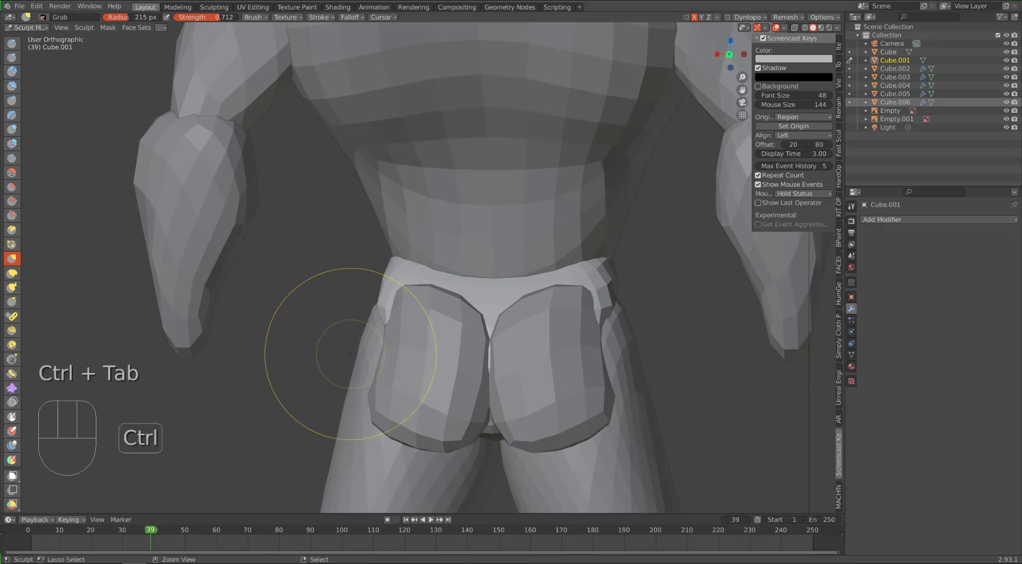
pyautogui.click(280, 363)
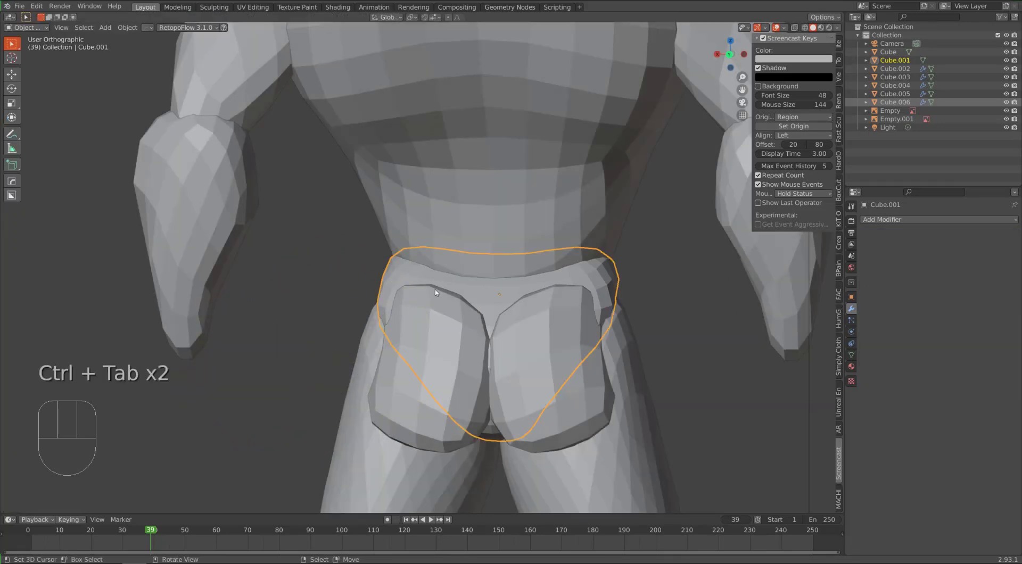
pyautogui.press('ctrl')
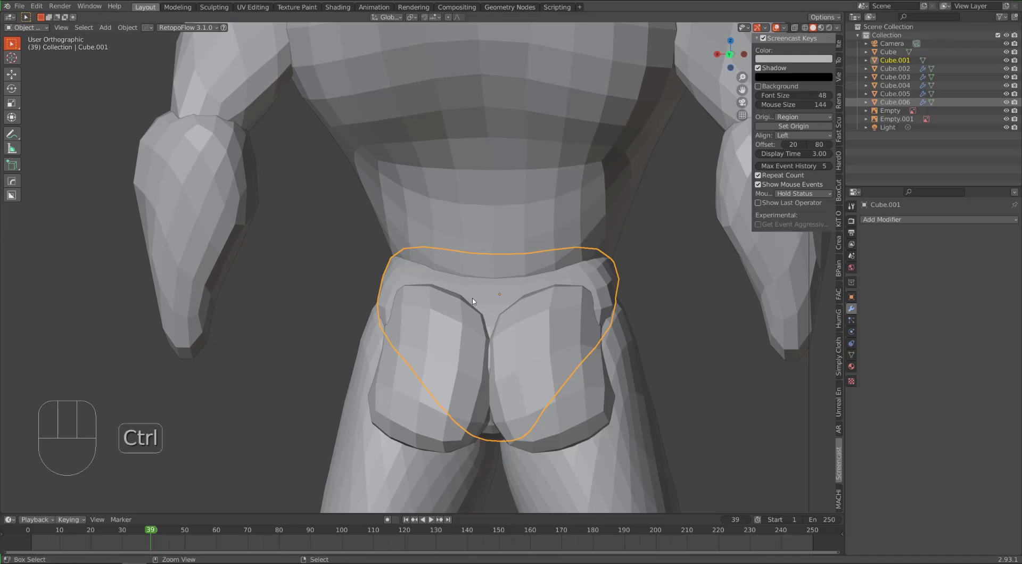
pyautogui.hotkey('ctrl', '1')
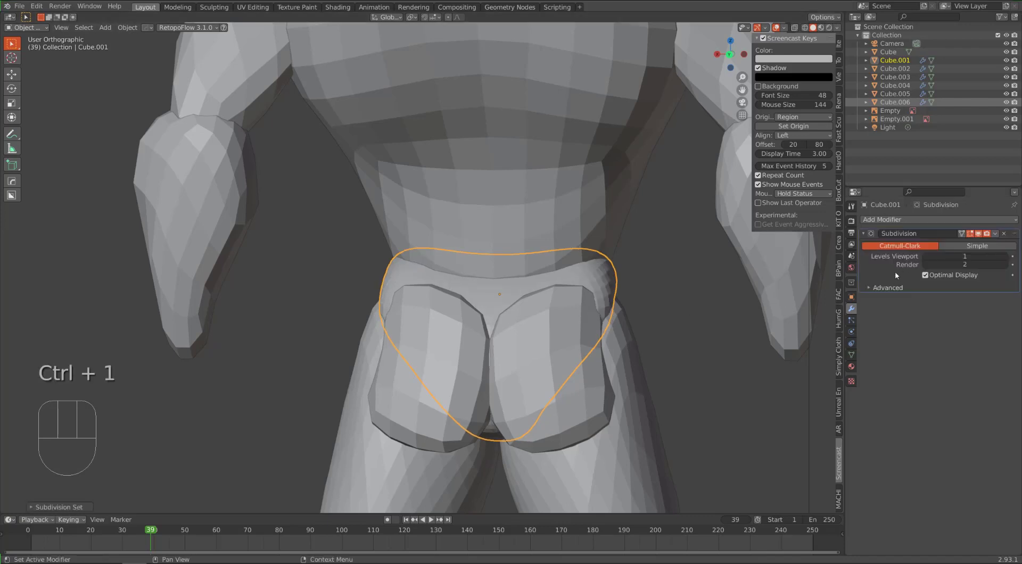
pyautogui.press('ctrl')
pyautogui.hotkey('ctrl', 'a')
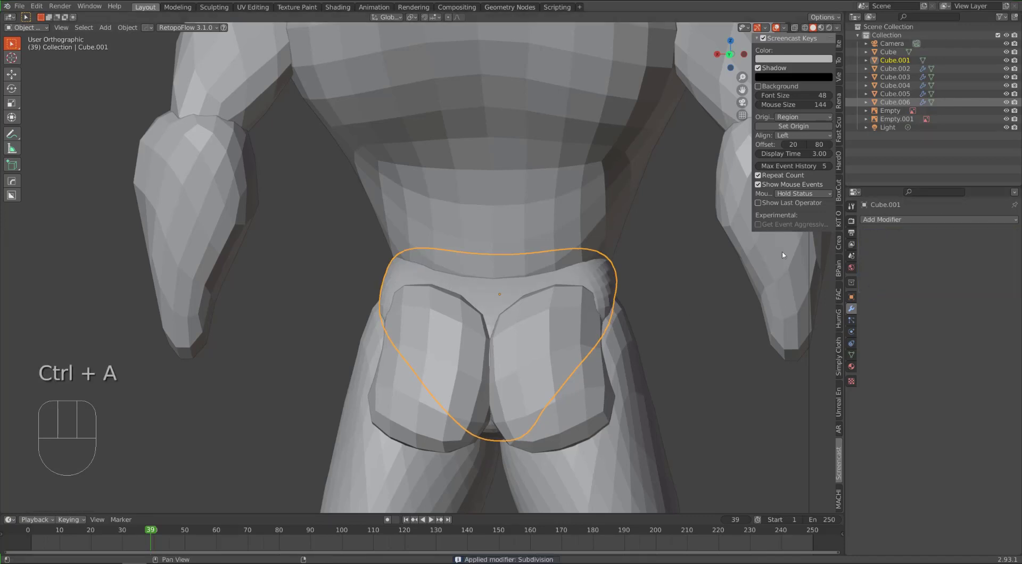
# Sculpt the subdivided pelvis again, pushing its upper side corners inward with symmetrical Grab strokes from behind
pyautogui.keyDown('alt'); pyautogui.moveTo(373, 249); pyautogui.dragTo(289, 296, button='middle'); pyautogui.keyUp('alt')
pyautogui.hotkey('ctrl', 'Tab')
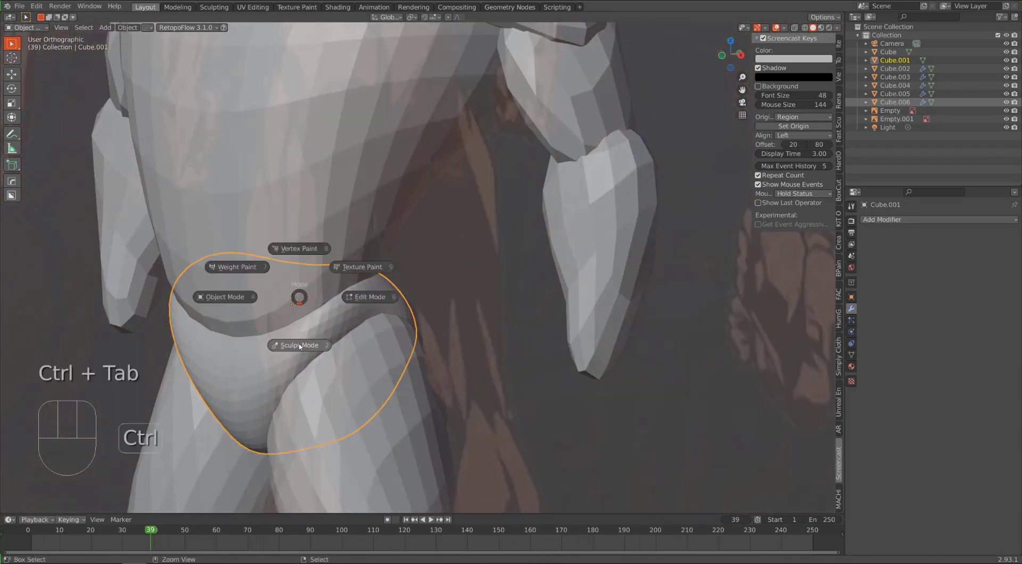
pyautogui.keyDown('alt'); pyautogui.moveTo(338, 325); pyautogui.dragTo(245, 350, button='middle'); pyautogui.keyUp('alt')
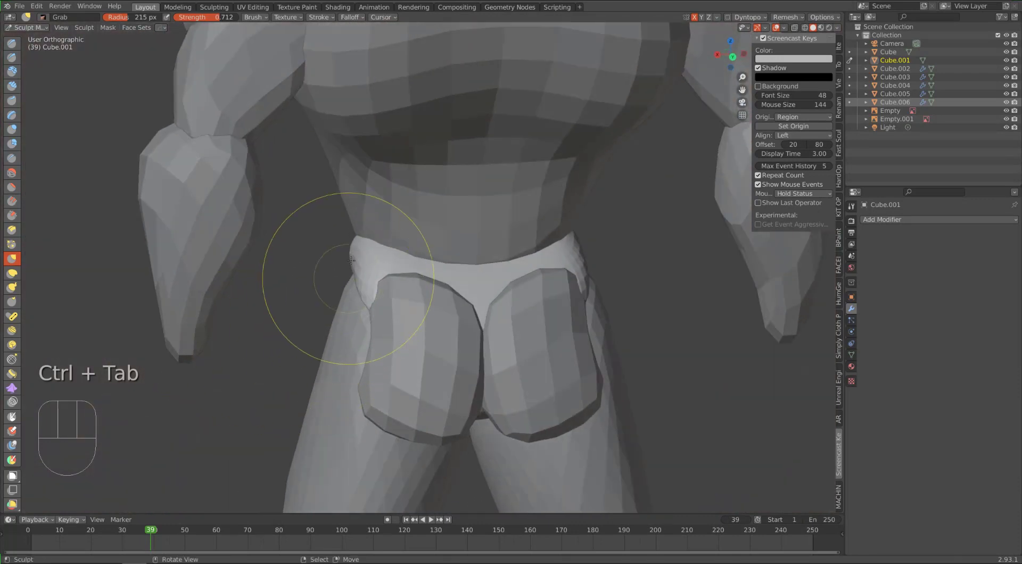
pyautogui.moveTo(345, 274)
pyautogui.mouseDown()
pyautogui.moveTo(352, 243)
pyautogui.moveTo(365, 285)
pyautogui.mouseUp()
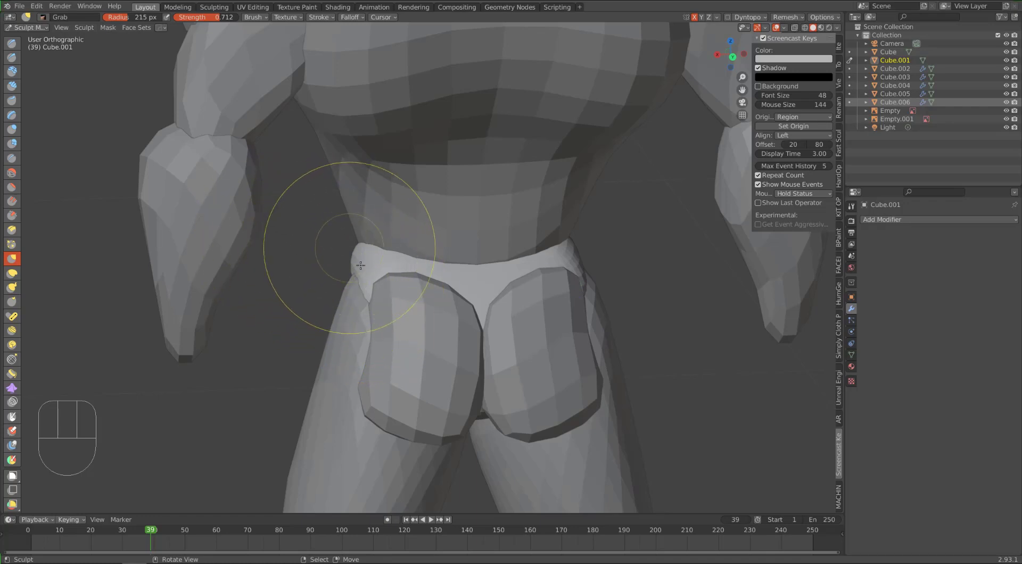
pyautogui.keyDown('alt'); pyautogui.moveTo(341, 247); pyautogui.dragTo(325, 335, button='middle'); pyautogui.keyUp('alt')
pyautogui.click(391, 266)
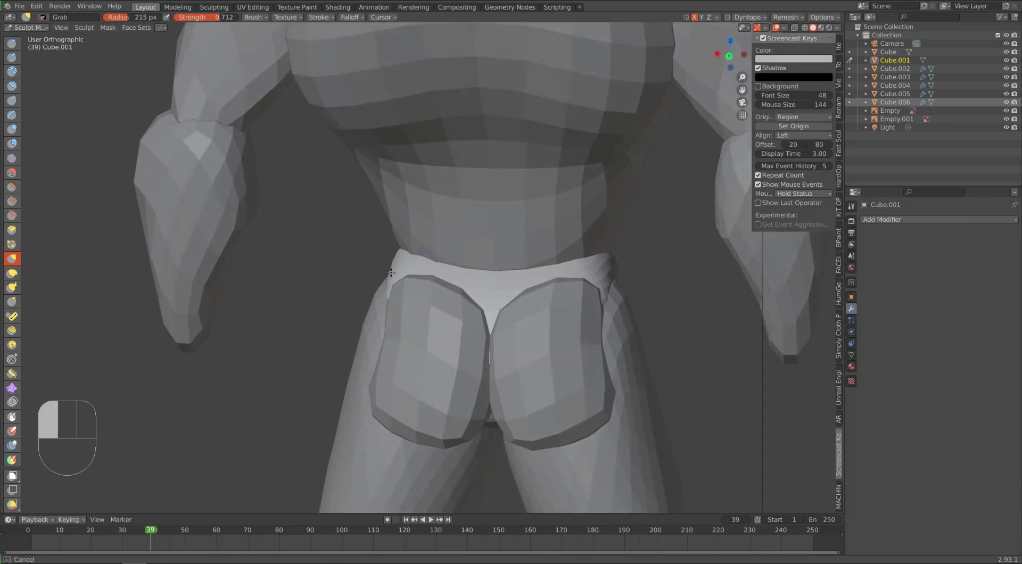
# Pull the pelvis's rear waistband edge up over the lower back with the Grab brush
pyautogui.moveTo(425, 263)
pyautogui.keyDown('alt'); pyautogui.mouseDown(button='middle')
pyautogui.moveTo(479, 259)
pyautogui.moveTo(524, 288)
pyautogui.mouseUp(button='middle'); pyautogui.keyUp('alt')
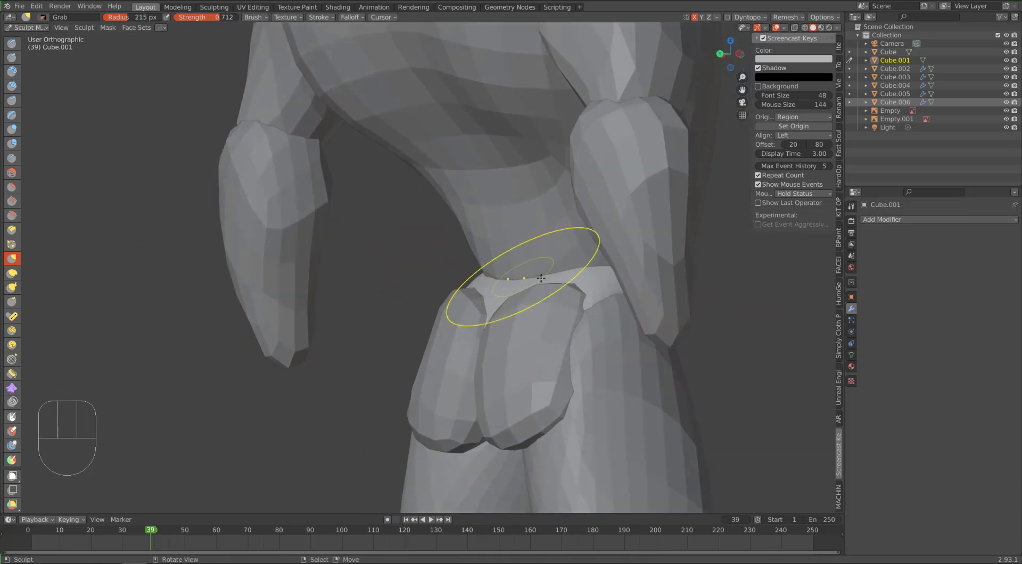
pyautogui.click(552, 258)
pyautogui.moveTo(554, 265)
pyautogui.mouseDown()
pyautogui.moveTo(554, 257)
pyautogui.moveTo(499, 260)
pyautogui.mouseUp()
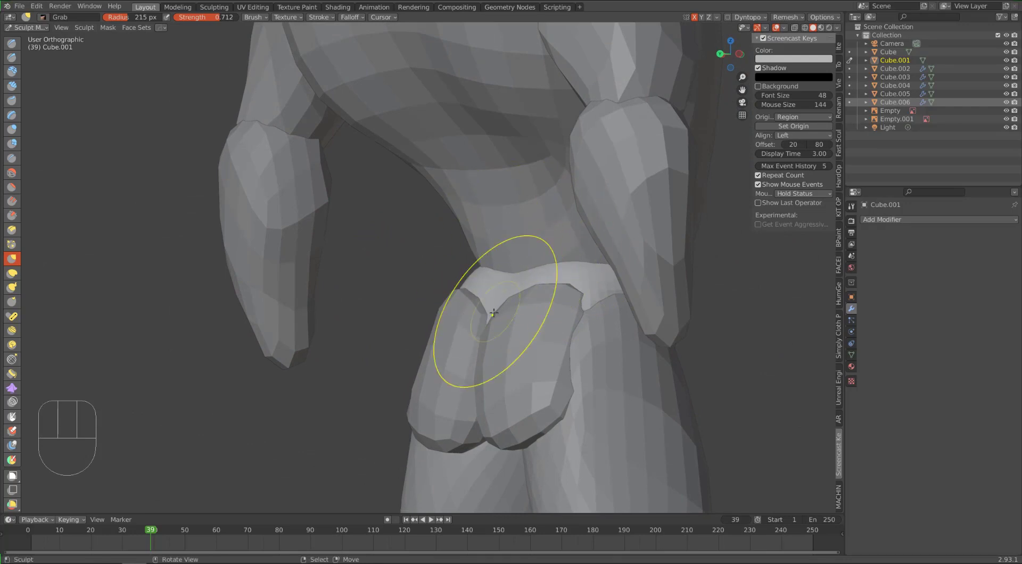
pyautogui.moveTo(495, 309); pyautogui.dragTo(496, 304)
# Switch sculpting to the thigh mesh and pull its lower outer part outward to match the front reference
pyautogui.keyDown('alt'); pyautogui.moveTo(362, 296); pyautogui.dragTo(482, 306, button='middle'); pyautogui.keyUp('alt')
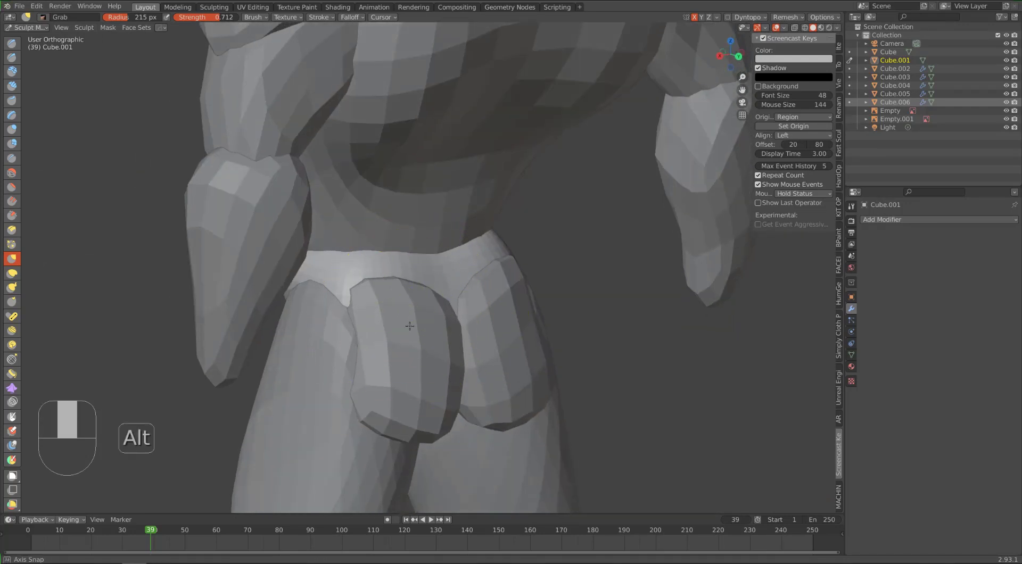
pyautogui.keyDown('alt'); pyautogui.moveTo(411, 326); pyautogui.dragTo(466, 320, button='middle'); pyautogui.keyUp('alt')
pyautogui.keyDown('alt'); pyautogui.moveTo(319, 301); pyautogui.dragTo(391, 312, button='middle'); pyautogui.keyUp('alt')
pyautogui.keyDown('alt'); pyautogui.moveTo(332, 318); pyautogui.dragTo(365, 318); pyautogui.keyUp('alt')
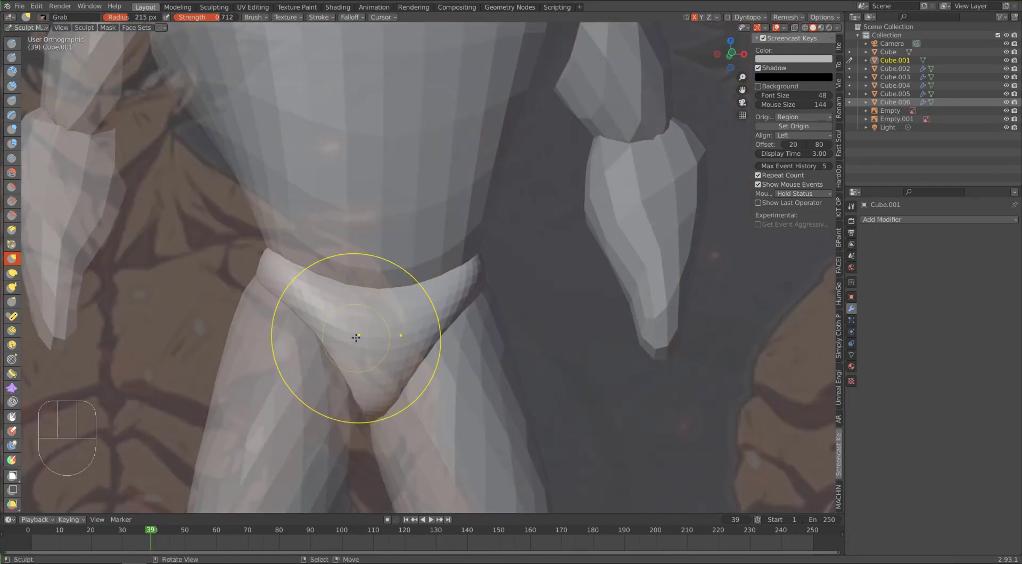
pyautogui.keyDown('ctrl'); pyautogui.keyDown('alt'); pyautogui.moveTo(361, 342); pyautogui.dragTo(369, 441, button='middle'); pyautogui.keyUp('alt'); pyautogui.keyUp('ctrl')
pyautogui.moveTo(369, 441)
pyautogui.keyDown('alt'); pyautogui.mouseDown(button='middle')
pyautogui.moveTo(340, 440)
pyautogui.moveTo(383, 440)
pyautogui.mouseUp(button='middle'); pyautogui.keyUp('alt')
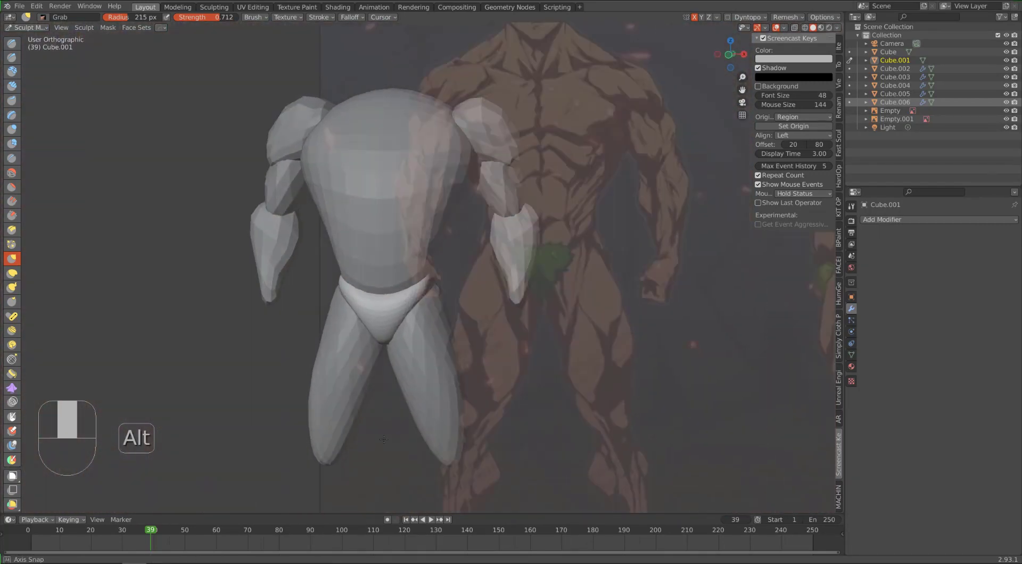
pyautogui.press('d')
pyautogui.press('KP_1')
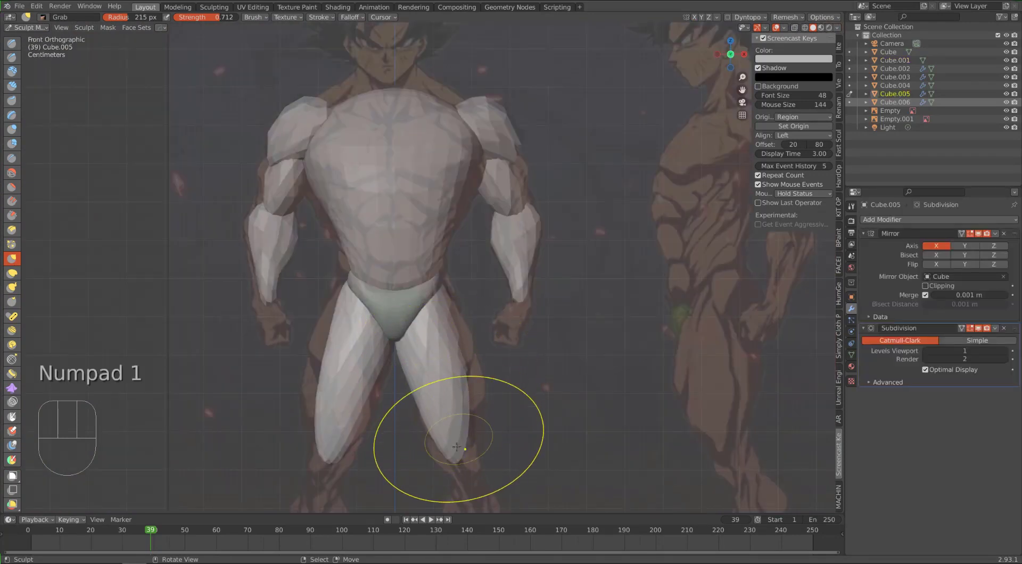
pyautogui.moveTo(457, 447); pyautogui.dragTo(470, 448)
pyautogui.moveTo(456, 424); pyautogui.dragTo(468, 415)
# Pull the thigh's back edge and lower end backward in the side view to match the reference
pyautogui.moveTo(473, 381)
pyautogui.keyDown('alt'); pyautogui.mouseDown()
pyautogui.moveTo(346, 370)
pyautogui.moveTo(333, 392)
pyautogui.mouseUp(); pyautogui.keyUp('alt')
pyautogui.press('KP_3')
pyautogui.moveTo(401, 370); pyautogui.dragTo(410, 374)
pyautogui.moveTo(386, 458); pyautogui.dragTo(395, 451)
pyautogui.moveTo(335, 387); pyautogui.dragTo(334, 387)
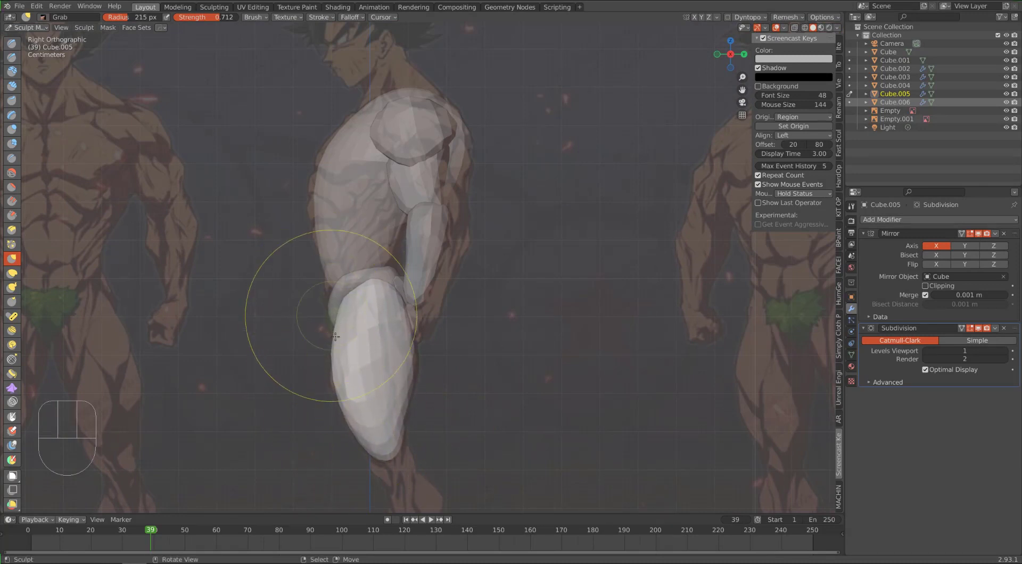
# Switch sculpting to the pelvis with a 130 px Grab brush and fit its front profile to the side reference
pyautogui.press('d')
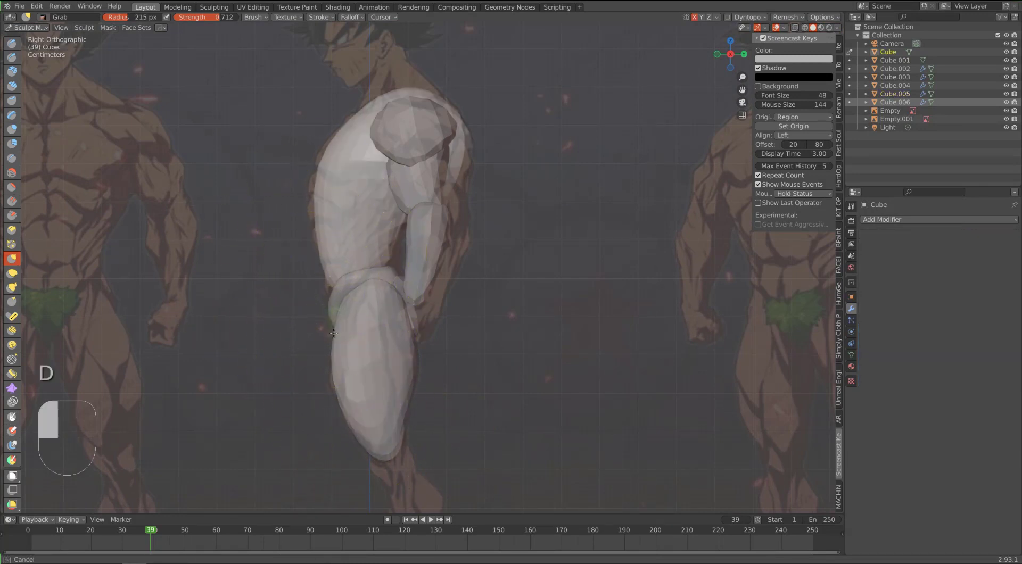
pyautogui.press('d')
pyautogui.click(335, 335)
pyautogui.moveTo(334, 285)
pyautogui.mouseDown(button='middle')
pyautogui.moveTo(278, 239)
pyautogui.moveTo(321, 286)
pyautogui.mouseUp(button='middle')
pyautogui.moveTo(321, 301); pyautogui.dragTo(321, 305)
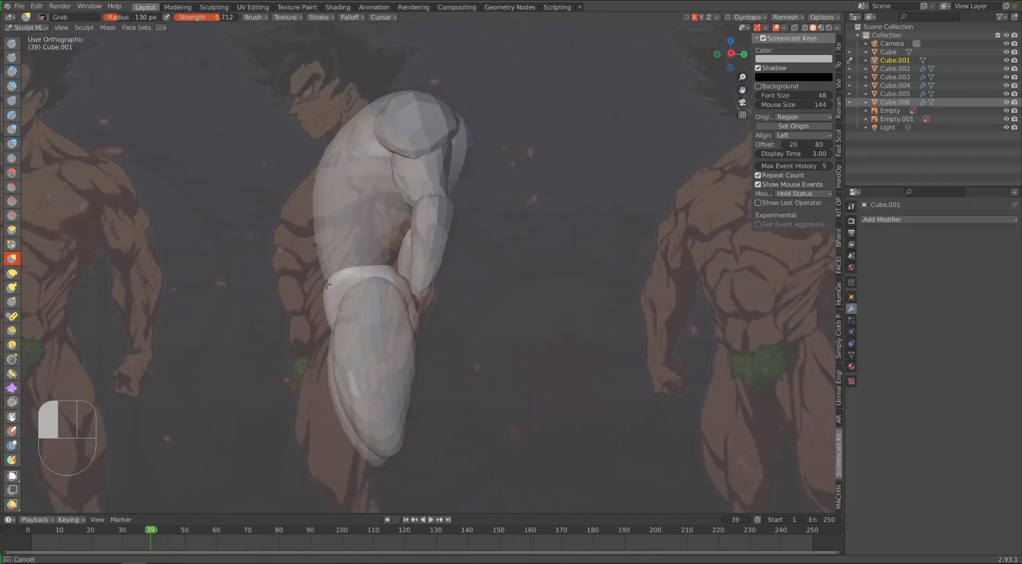
pyautogui.press('KP_3')
pyautogui.moveTo(332, 333); pyautogui.dragTo(333, 335)
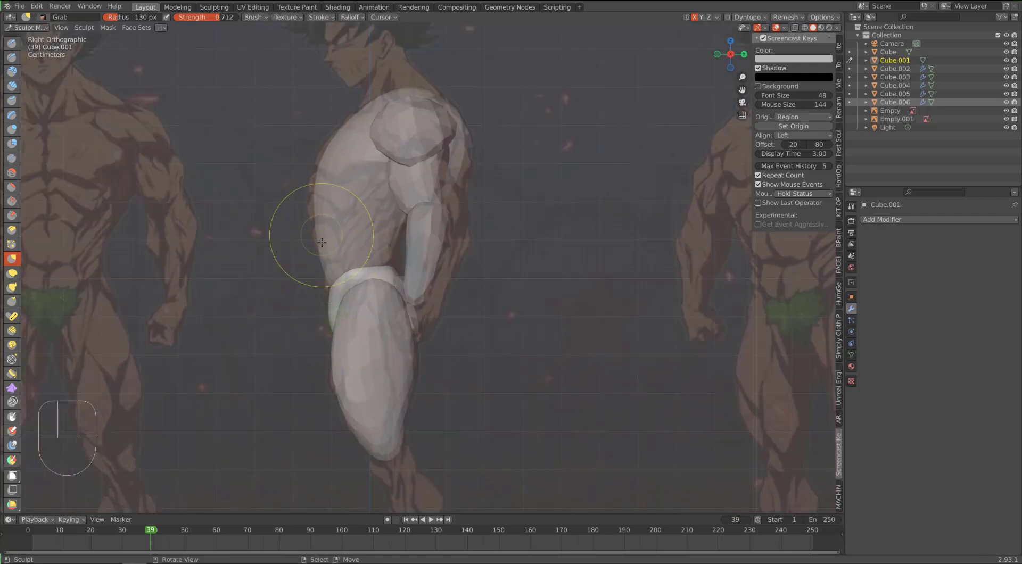
# Switch sculpting to the torso and pull the lower abdomen down into a V over the pelvis
pyautogui.press('d')
pyautogui.keyDown('alt'); pyautogui.moveTo(333, 257); pyautogui.dragTo(434, 266, button='middle'); pyautogui.keyUp('alt')
pyautogui.moveTo(359, 276)
pyautogui.mouseDown()
pyautogui.moveTo(362, 284)
pyautogui.moveTo(416, 268)
pyautogui.mouseUp()
pyautogui.keyDown('alt'); pyautogui.moveTo(446, 227); pyautogui.dragTo(422, 230, button='middle'); pyautogui.keyUp('alt')
pyautogui.moveTo(418, 265); pyautogui.dragTo(428, 260)
pyautogui.moveTo(434, 248)
pyautogui.keyDown('alt'); pyautogui.mouseDown(button='middle')
pyautogui.moveTo(376, 235)
pyautogui.moveTo(406, 209)
pyautogui.mouseUp(button='middle'); pyautogui.keyUp('alt')
pyautogui.moveTo(407, 210); pyautogui.dragTo(428, 266)
pyautogui.keyDown('alt'); pyautogui.moveTo(399, 216); pyautogui.dragTo(327, 286, button='middle'); pyautogui.keyUp('alt')
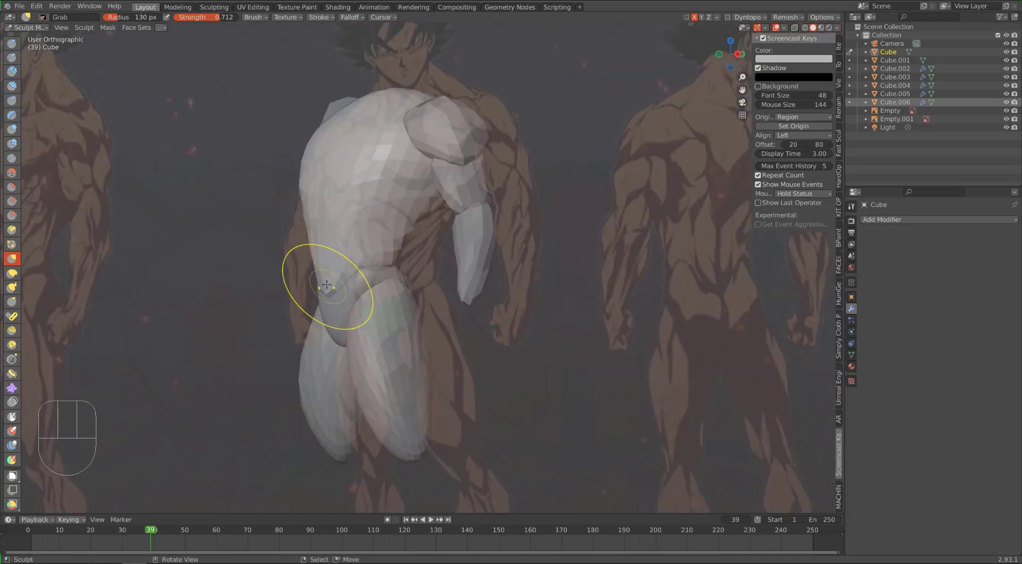
# Enlarge the Grab brush to 154 px and fit the torso's chest and belly profile to the side reference
pyautogui.press('KP_3')
pyautogui.moveTo(326, 292); pyautogui.dragTo(327, 292)
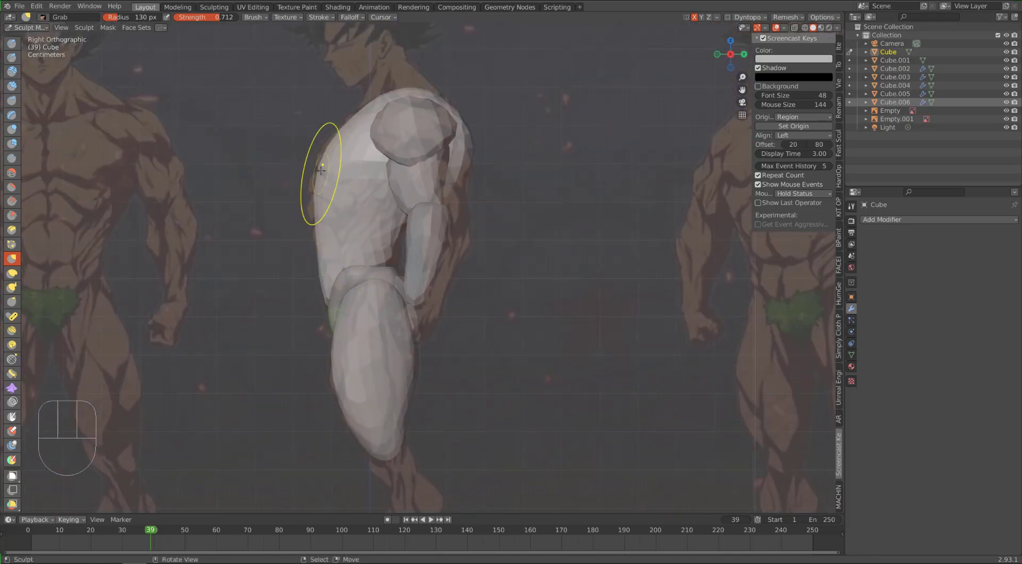
pyautogui.press('f')
pyautogui.click(315, 215)
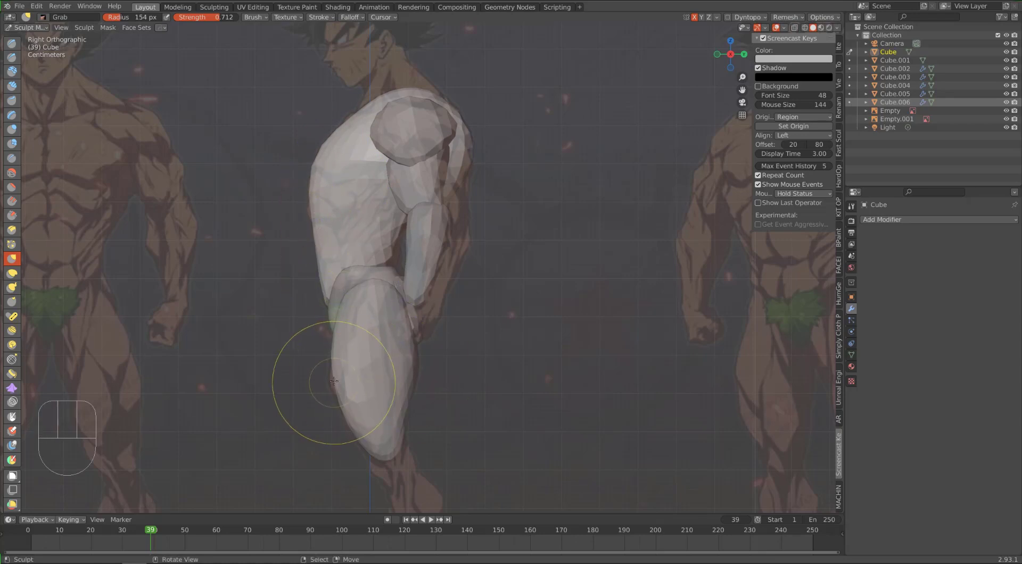
pyautogui.moveTo(334, 381); pyautogui.dragTo(334, 382)
# Switch sculpting to the thigh and widen its outer edge and knee end to match the front reference
pyautogui.moveTo(335, 344)
pyautogui.keyDown('alt'); pyautogui.mouseDown(button='middle')
pyautogui.moveTo(232, 380)
pyautogui.moveTo(330, 402)
pyautogui.moveTo(354, 435)
pyautogui.mouseUp(button='middle'); pyautogui.keyUp('alt')
pyautogui.press('KP_1')
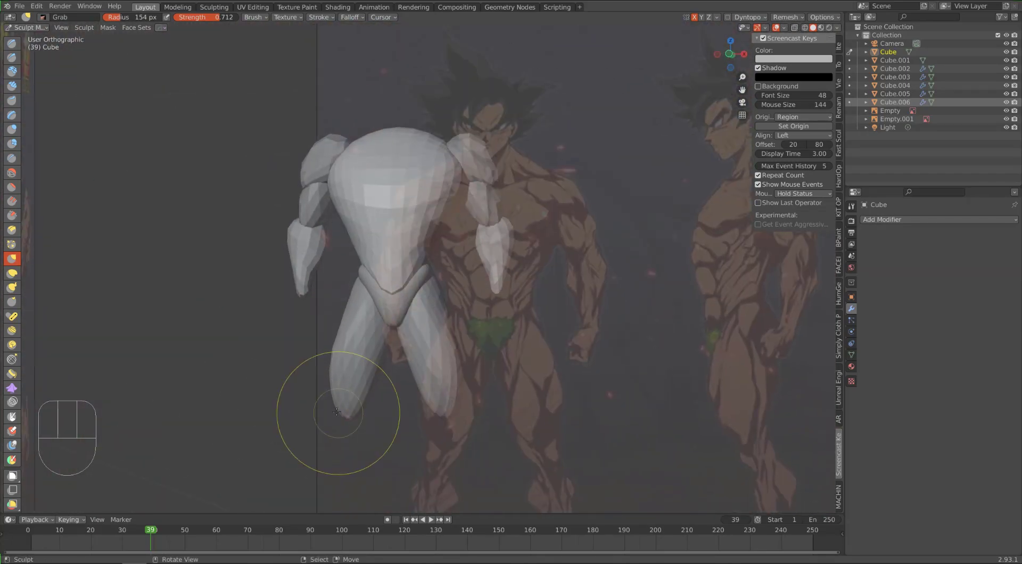
pyautogui.press('d')
pyautogui.moveTo(434, 355)
pyautogui.mouseDown()
pyautogui.moveTo(461, 372)
pyautogui.moveTo(467, 359)
pyautogui.mouseUp()
pyautogui.moveTo(444, 407); pyautogui.dragTo(445, 417)
pyautogui.moveTo(456, 340); pyautogui.dragTo(465, 344)
pyautogui.moveTo(409, 359); pyautogui.dragTo(418, 361)
pyautogui.moveTo(422, 392); pyautogui.dragTo(409, 356)
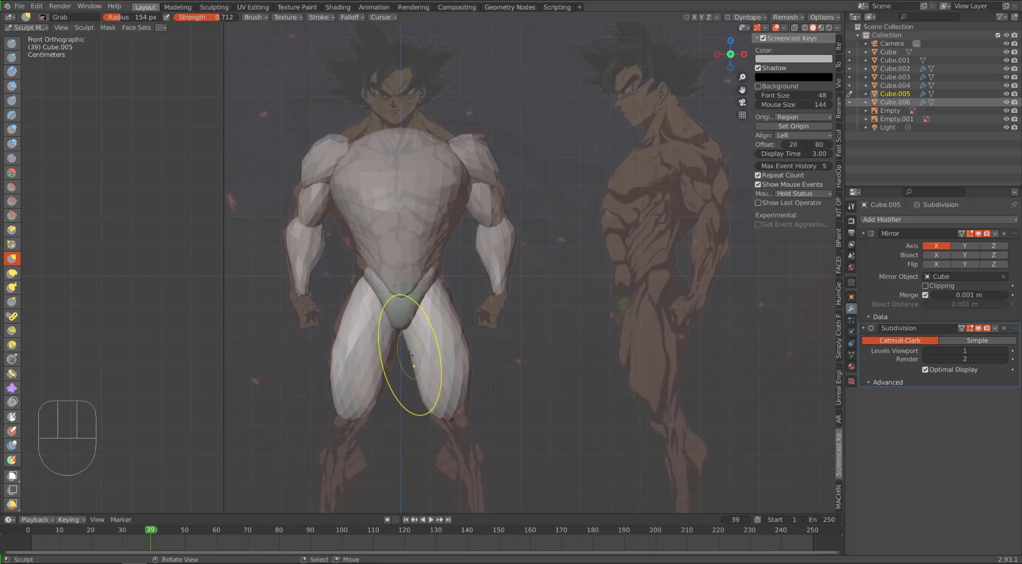
pyautogui.moveTo(452, 402); pyautogui.dragTo(451, 407)
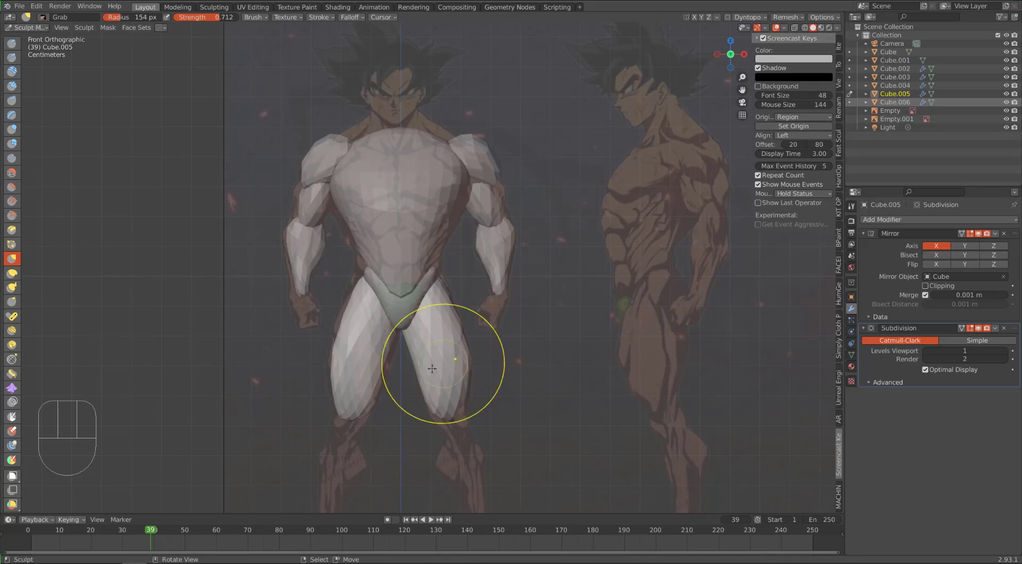
# In Object Mode, duplicate the mirrored upper-arm mesh to just below the thigh and rotate it along the lower leg
pyautogui.hotkey('ctrl', 'Tab')
pyautogui.hotkey('ctrl', 'Tab')
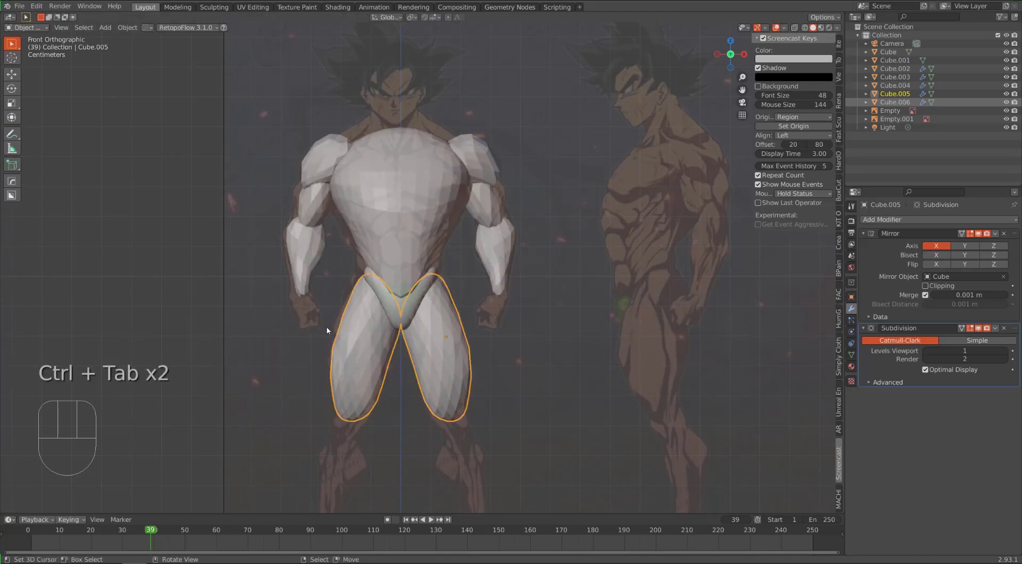
pyautogui.rightClick(490, 206)
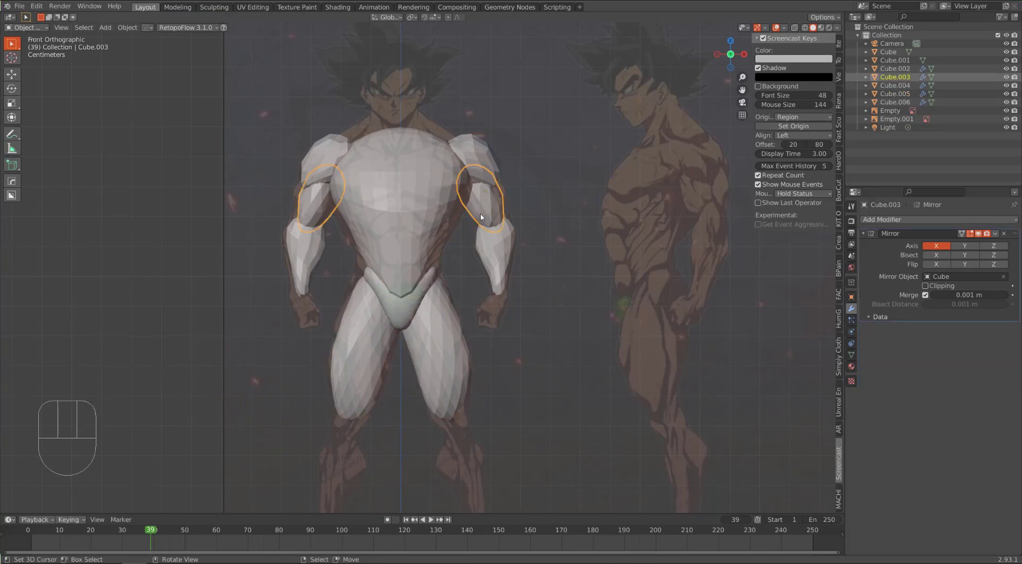
pyautogui.hotkey('shift', 'd')
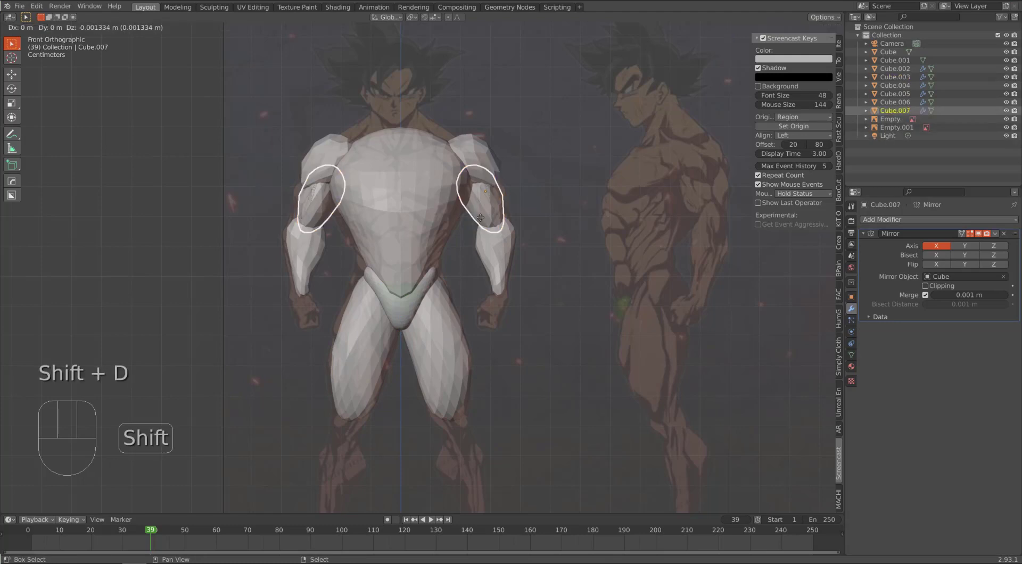
pyautogui.click(453, 440)
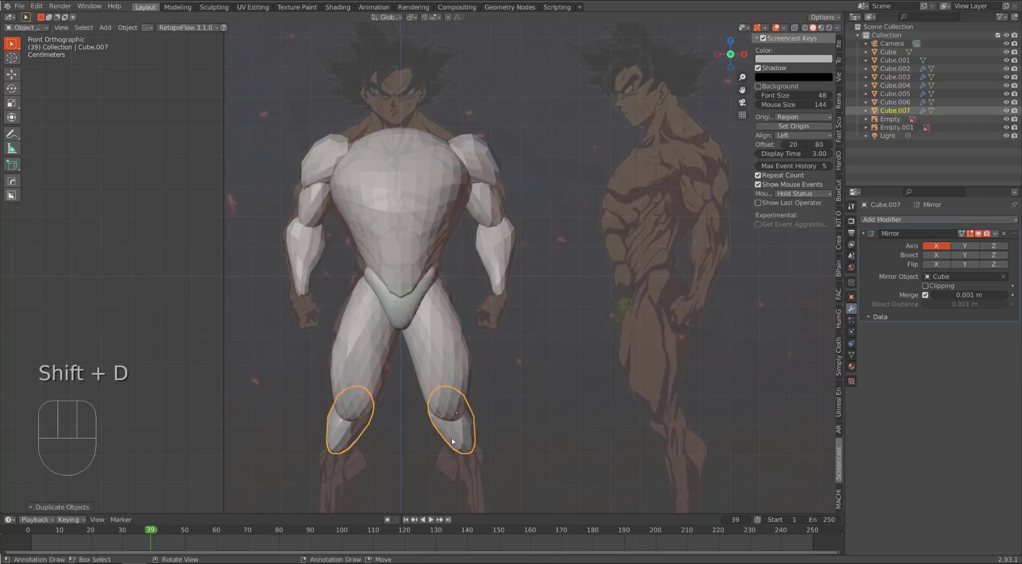
pyautogui.press('r')
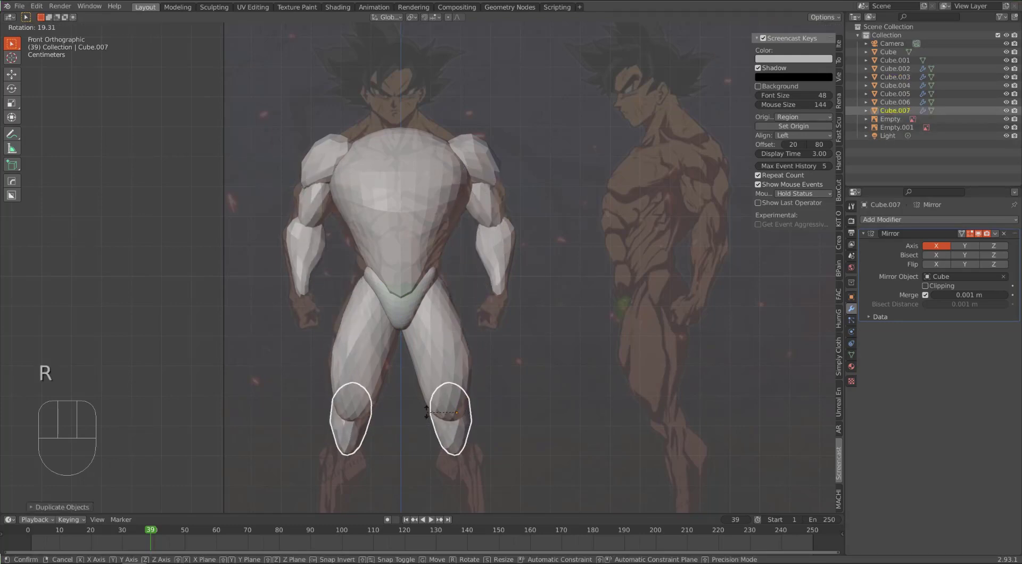
pyautogui.click(426, 420)
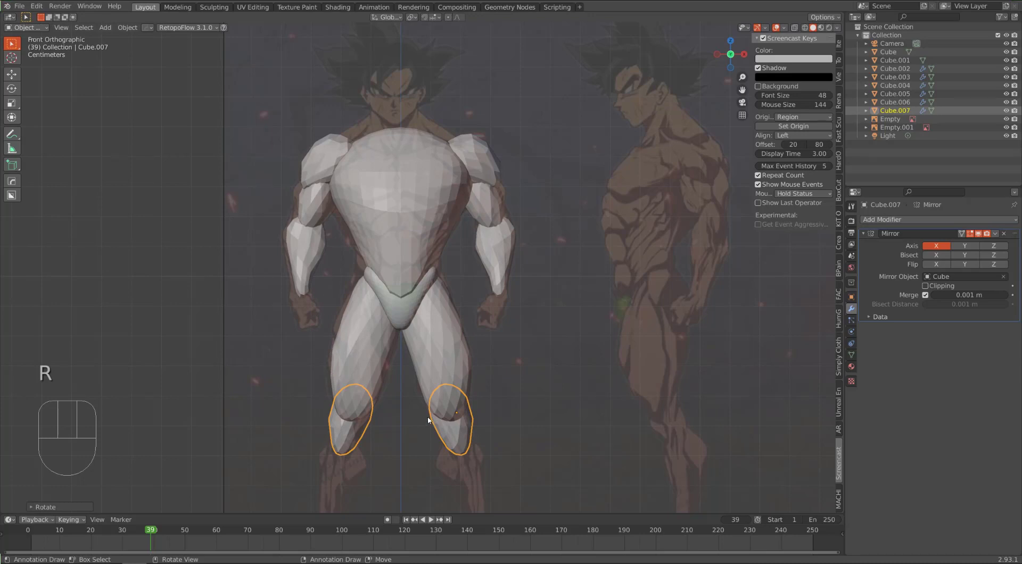
# Move the duplicated knee piece forward under the thigh and tilt its lower end backward in the side view
pyautogui.press('KP_3')
pyautogui.press('g')
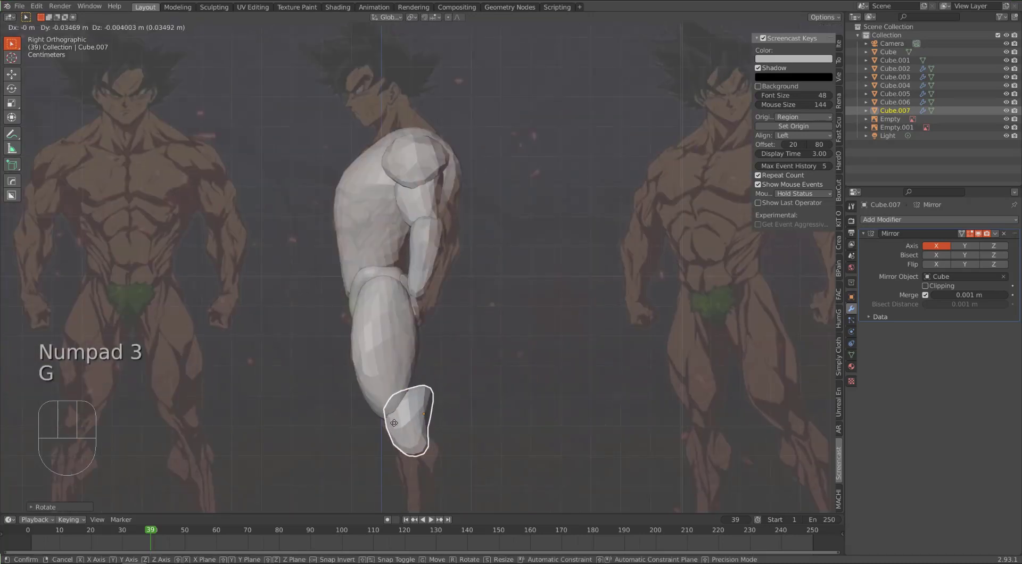
pyautogui.click(395, 431)
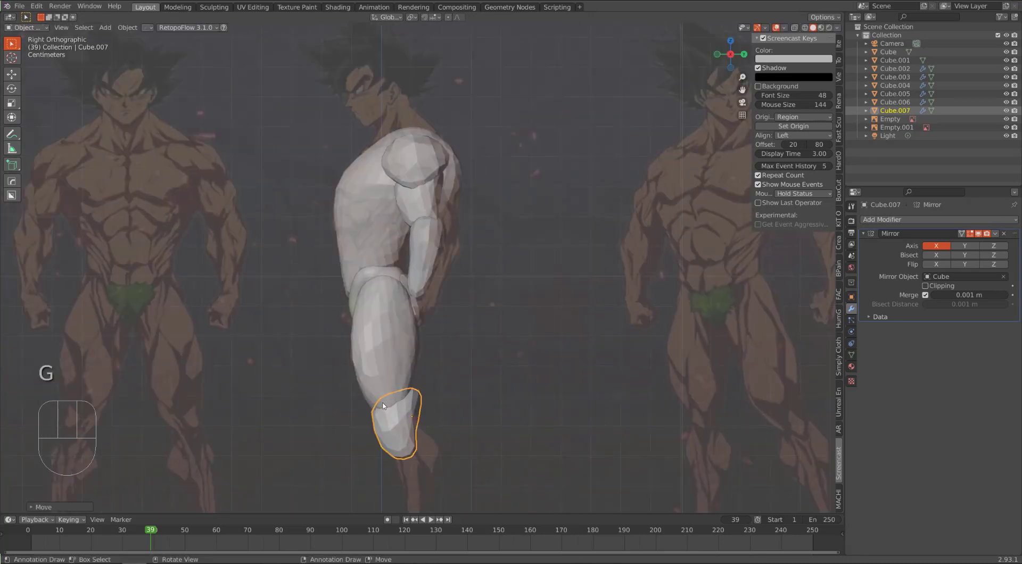
pyautogui.press('r')
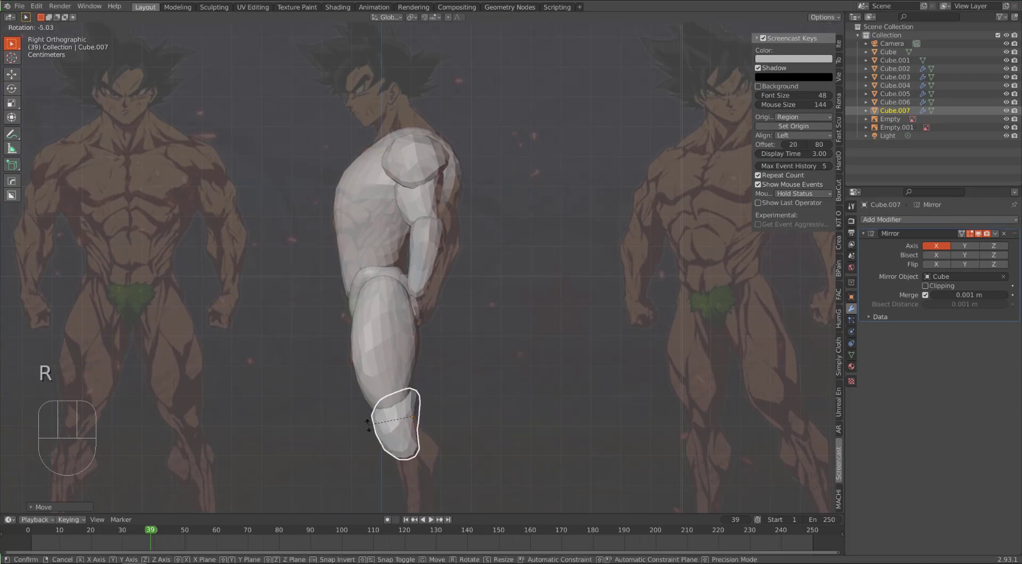
pyautogui.click(371, 435)
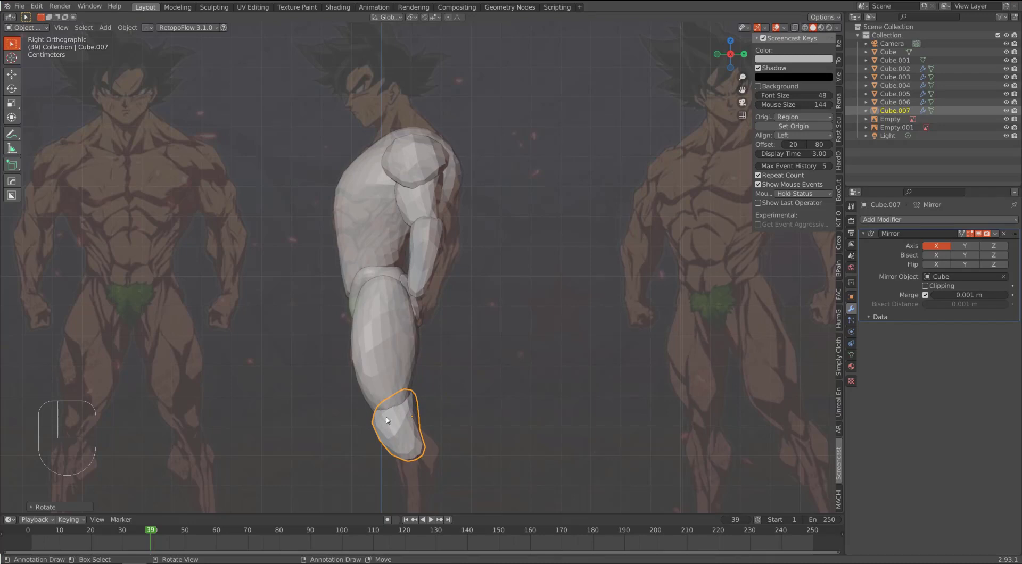
# Sculpt the knee piece with the Grab brush, pulling its lower end up to shorten it beneath the thigh
pyautogui.hotkey('ctrl', 'Tab')
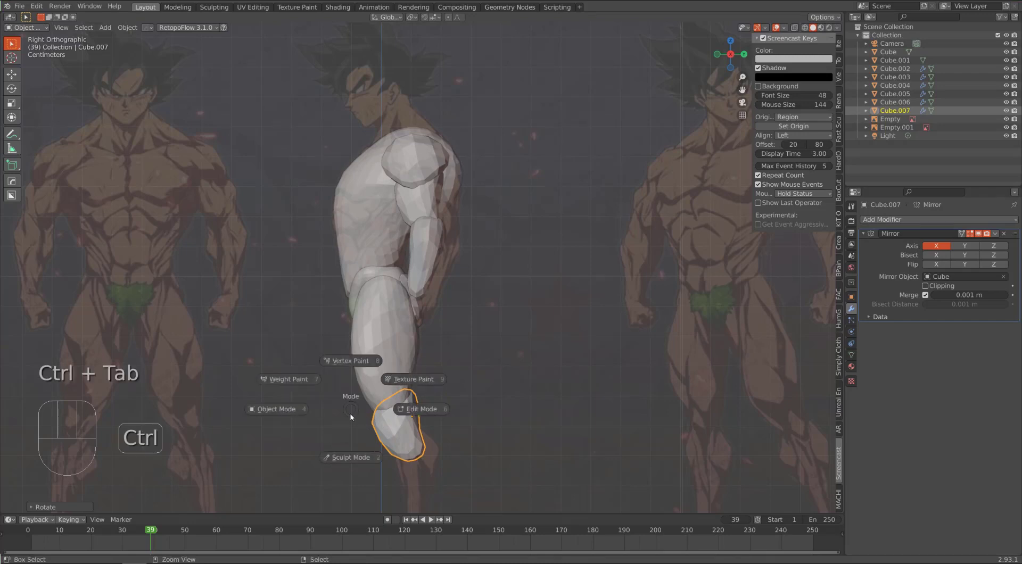
pyautogui.click(351, 459)
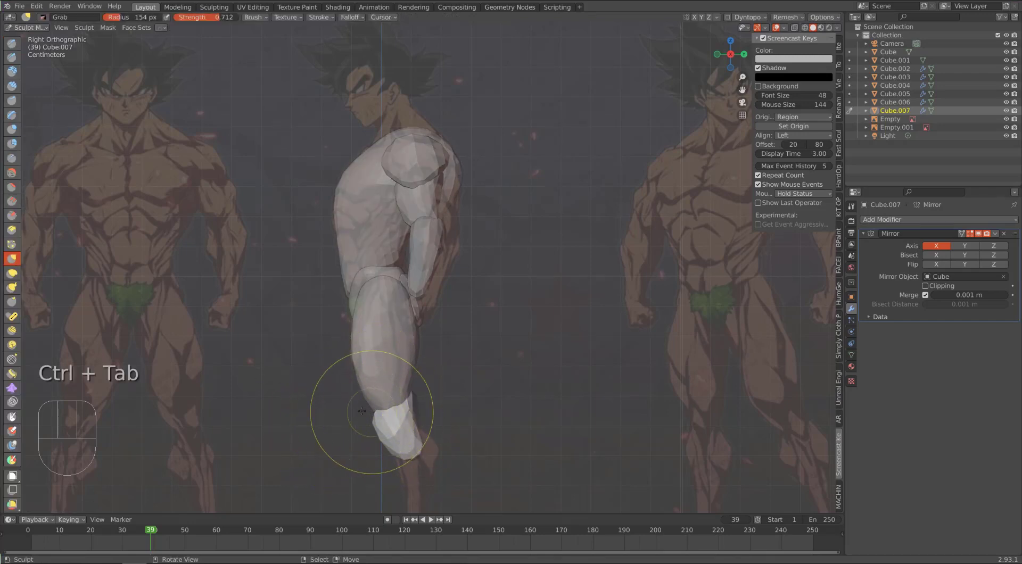
pyautogui.moveTo(368, 436)
pyautogui.keyDown('alt'); pyautogui.mouseDown(button='middle')
pyautogui.moveTo(383, 453)
pyautogui.moveTo(410, 445)
pyautogui.moveTo(396, 408)
pyautogui.moveTo(388, 445)
pyautogui.moveTo(372, 442)
pyautogui.mouseUp(button='middle'); pyautogui.keyUp('alt')
pyautogui.press('KP_3')
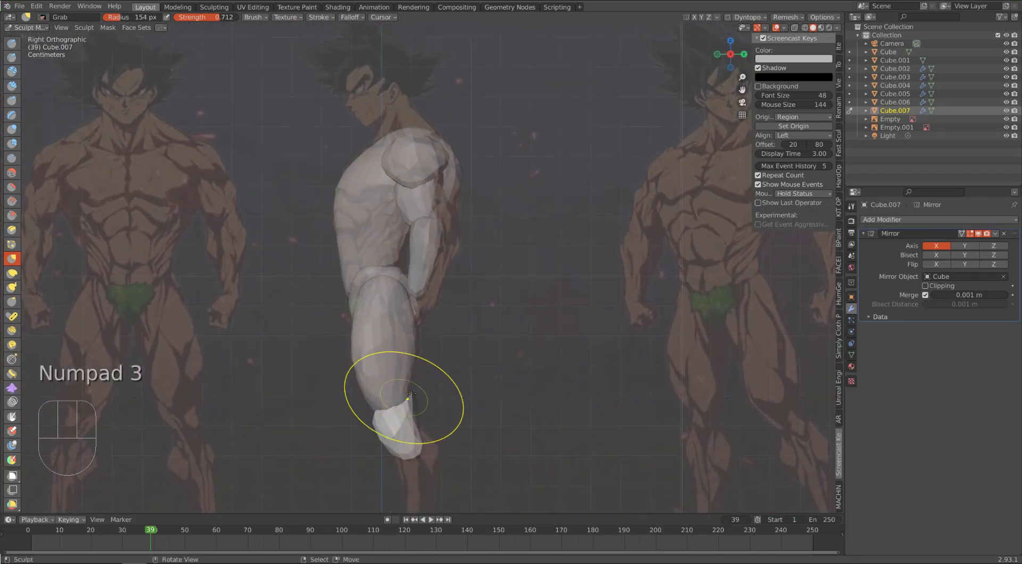
pyautogui.moveTo(415, 453)
pyautogui.mouseDown()
pyautogui.moveTo(386, 424)
pyautogui.moveTo(397, 407)
pyautogui.moveTo(388, 401)
pyautogui.mouseUp()
pyautogui.press('shift')
pyautogui.keyDown('alt'); pyautogui.moveTo(388, 400); pyautogui.dragTo(431, 408, button='middle'); pyautogui.keyUp('alt')
pyautogui.keyDown('shift'); pyautogui.moveTo(431, 408); pyautogui.dragTo(411, 421); pyautogui.keyUp('shift')
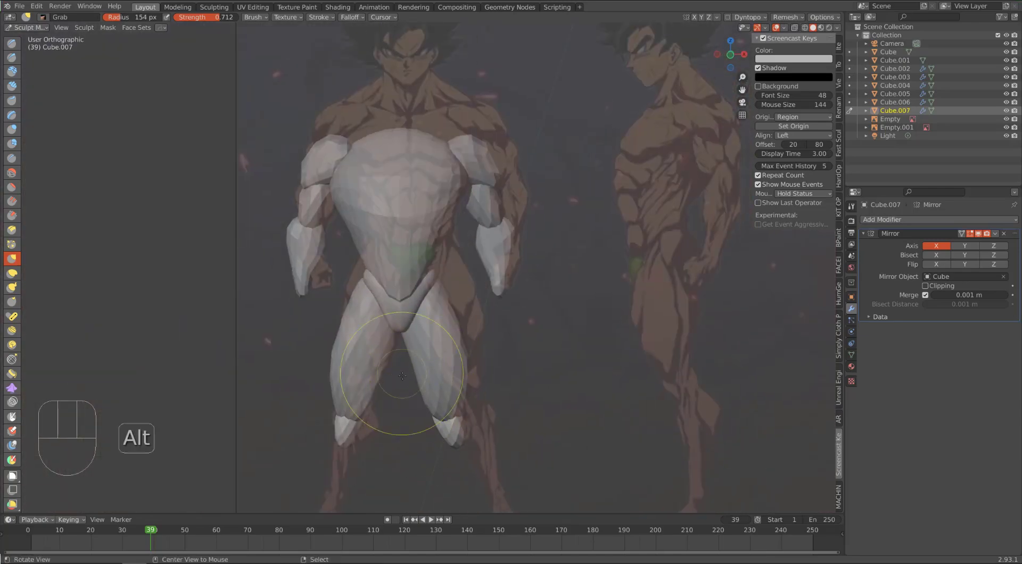
pyautogui.keyDown('alt'); pyautogui.moveTo(410, 420); pyautogui.dragTo(469, 411, button='middle'); pyautogui.keyUp('alt')
pyautogui.moveTo(434, 452)
pyautogui.keyDown('alt'); pyautogui.mouseDown(button='middle')
pyautogui.moveTo(471, 377)
pyautogui.moveTo(430, 405)
pyautogui.moveTo(413, 441)
pyautogui.moveTo(438, 426)
pyautogui.moveTo(423, 398)
pyautogui.mouseUp(button='middle'); pyautogui.keyUp('alt')
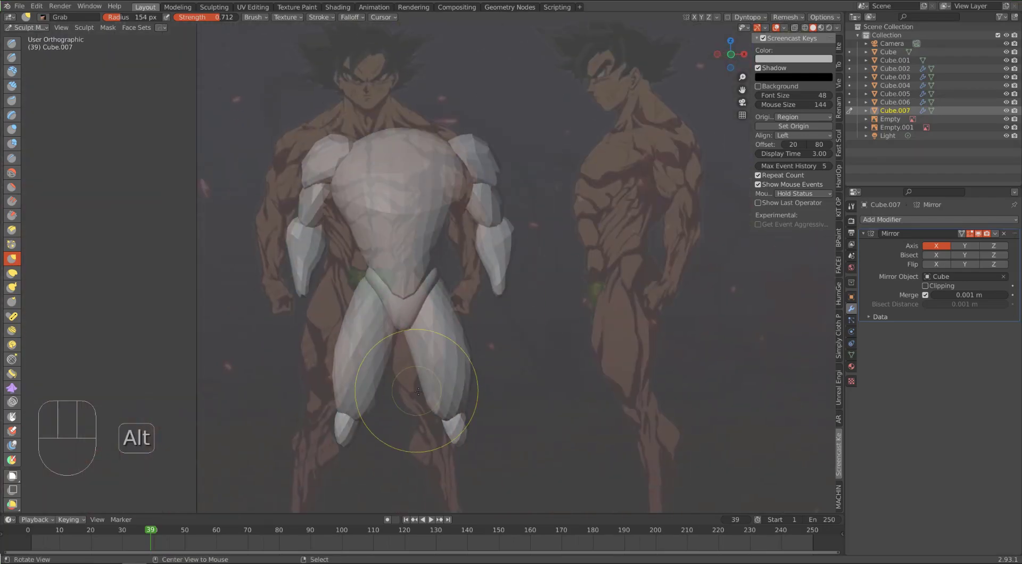
# In the side view, grab the shortened knee piece backward and pull its front edge to follow the reference knee
pyautogui.press('KP_3')
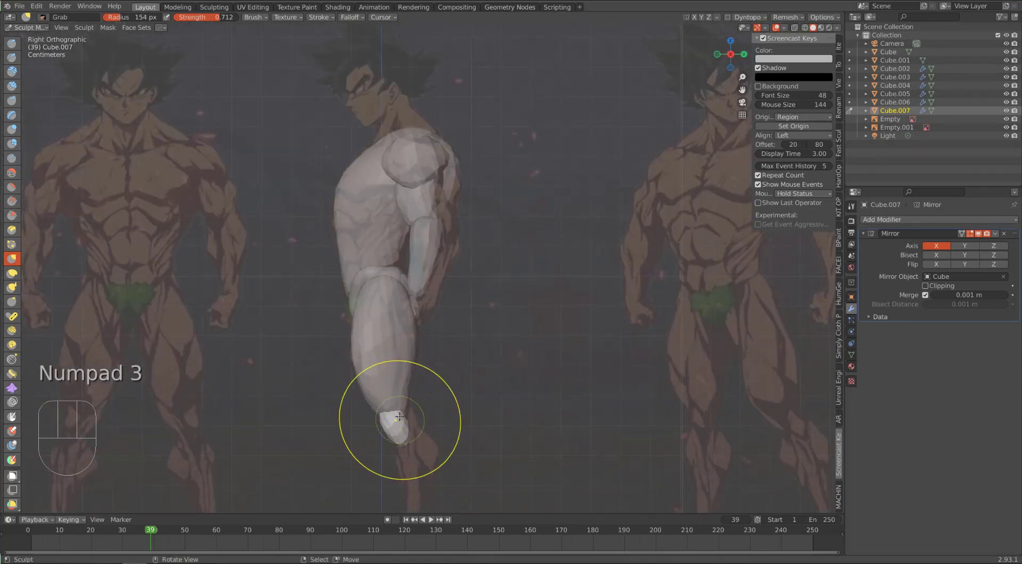
pyautogui.moveTo(400, 426)
pyautogui.mouseDown()
pyautogui.moveTo(386, 424)
pyautogui.moveTo(405, 428)
pyautogui.mouseUp()
pyautogui.moveTo(402, 430); pyautogui.dragTo(388, 422)
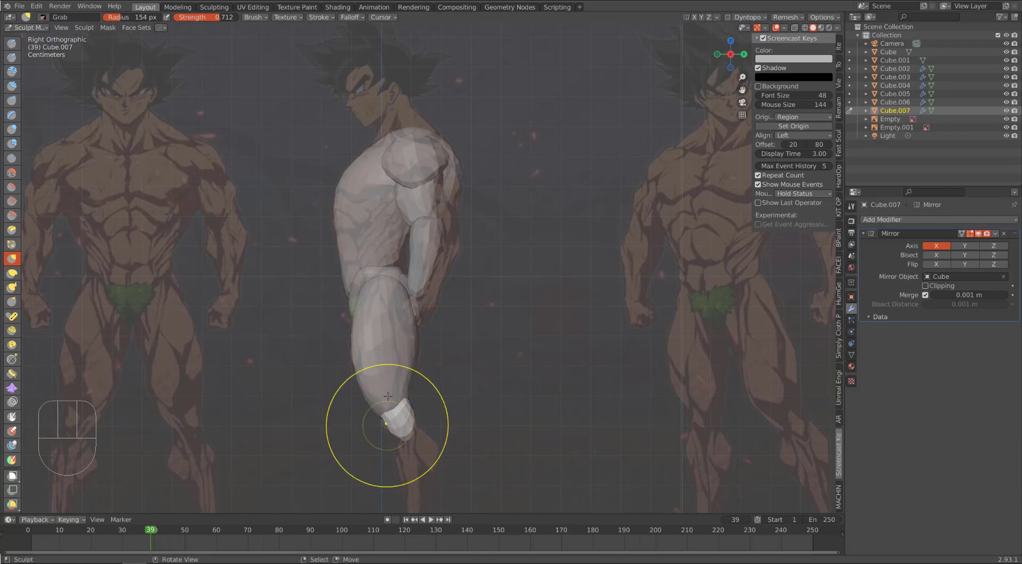
pyautogui.moveTo(388, 422)
pyautogui.keyDown('alt'); pyautogui.mouseDown(button='middle')
pyautogui.moveTo(447, 363)
pyautogui.moveTo(405, 373)
pyautogui.moveTo(197, 279)
pyautogui.mouseUp(button='middle'); pyautogui.keyUp('alt')
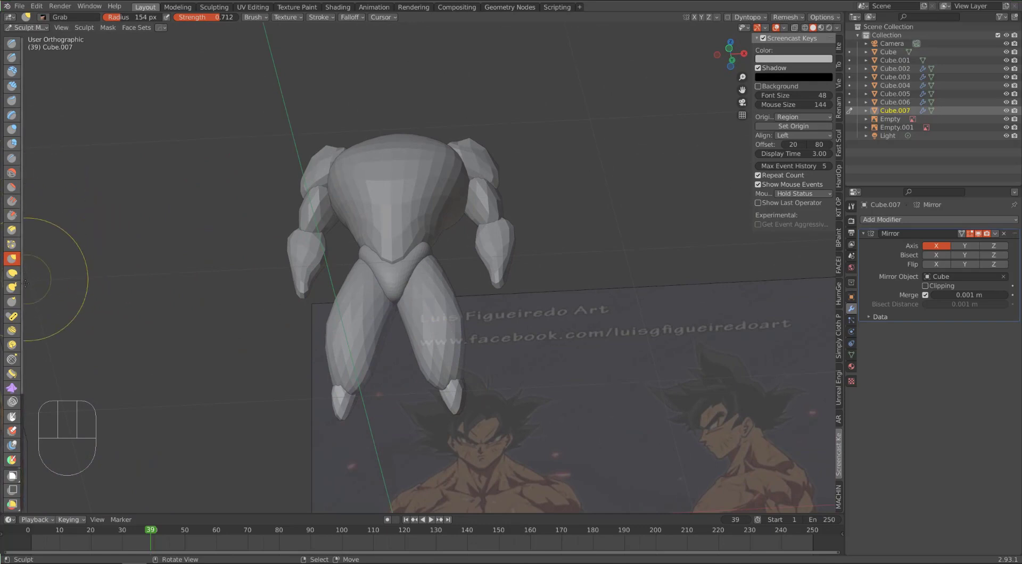
# Swell the knee piece with the Inflate/Deflate brush, reducing the brush radius to 89 px
pyautogui.click(18, 131)
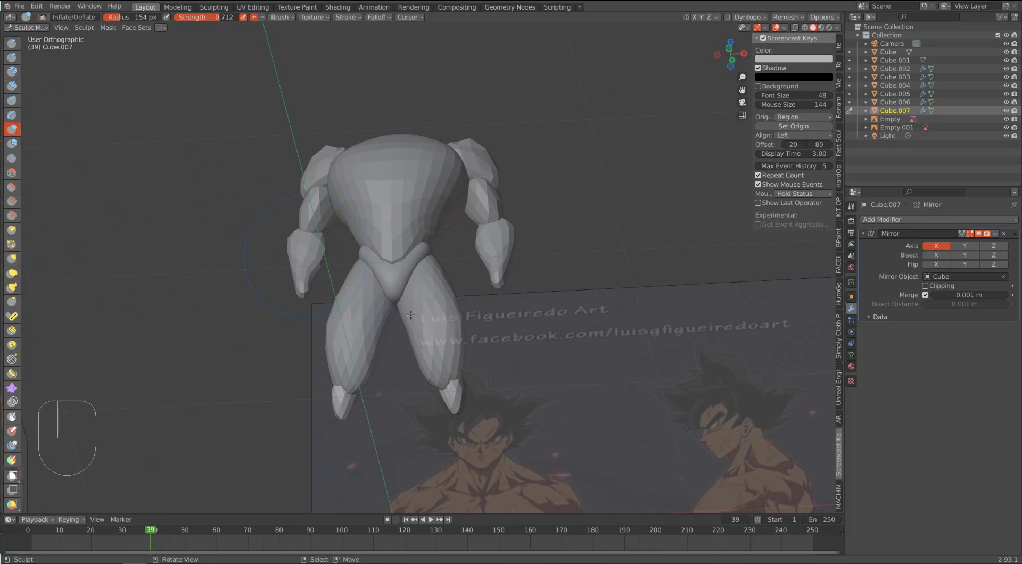
pyautogui.moveTo(457, 406)
pyautogui.mouseDown()
pyautogui.moveTo(461, 413)
pyautogui.moveTo(453, 367)
pyautogui.mouseUp()
pyautogui.press('f')
pyautogui.click(437, 403)
pyautogui.moveTo(453, 368)
pyautogui.keyDown('alt'); pyautogui.mouseDown()
pyautogui.moveTo(446, 304)
pyautogui.moveTo(372, 269)
pyautogui.mouseUp(); pyautogui.keyUp('alt')
pyautogui.moveTo(370, 271); pyautogui.dragTo(376, 265)
pyautogui.moveTo(386, 243)
pyautogui.keyDown('alt'); pyautogui.mouseDown()
pyautogui.moveTo(426, 281)
pyautogui.moveTo(442, 320)
pyautogui.moveTo(460, 371)
pyautogui.moveTo(450, 416)
pyautogui.mouseUp(); pyautogui.keyUp('alt')
pyautogui.keyDown('alt'); pyautogui.moveTo(442, 370); pyautogui.dragTo(421, 391); pyautogui.keyUp('alt')
# With the Grab brush at 126 px, adjust the knee piece's outline against the front and side references
pyautogui.press('KP_1')
pyautogui.press('g')
pyautogui.press('f')
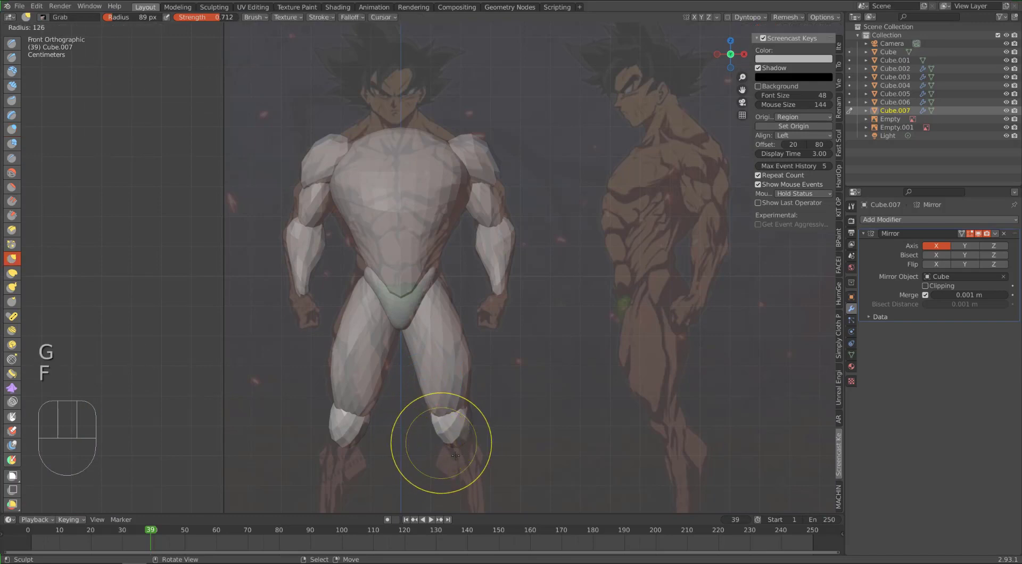
pyautogui.click(450, 427)
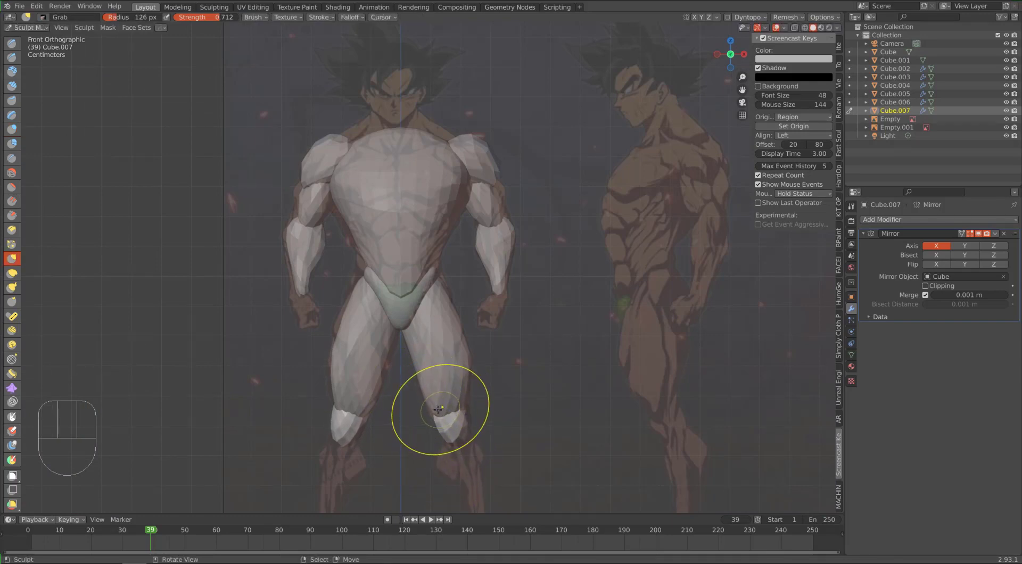
pyautogui.press('KP_3')
pyautogui.moveTo(414, 417)
pyautogui.mouseDown()
pyautogui.moveTo(411, 430)
pyautogui.moveTo(383, 408)
pyautogui.moveTo(384, 420)
pyautogui.mouseUp()
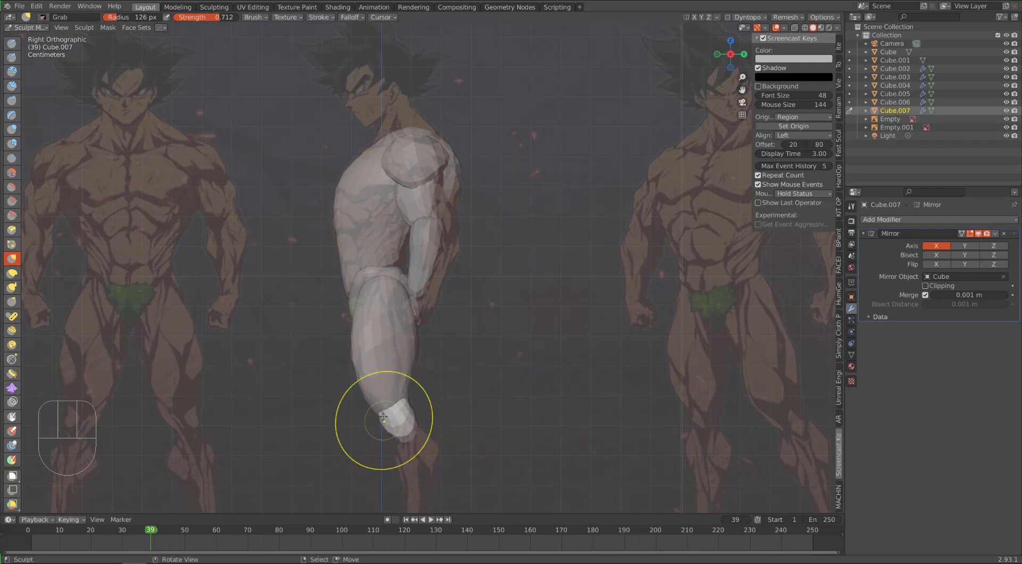
pyautogui.keyDown('alt'); pyautogui.moveTo(344, 361); pyautogui.dragTo(391, 364); pyautogui.keyUp('alt')
# Reduce the Grab brush to 72 px and refine the knee piece's inner upper edge in the front view
pyautogui.press('KP_1')
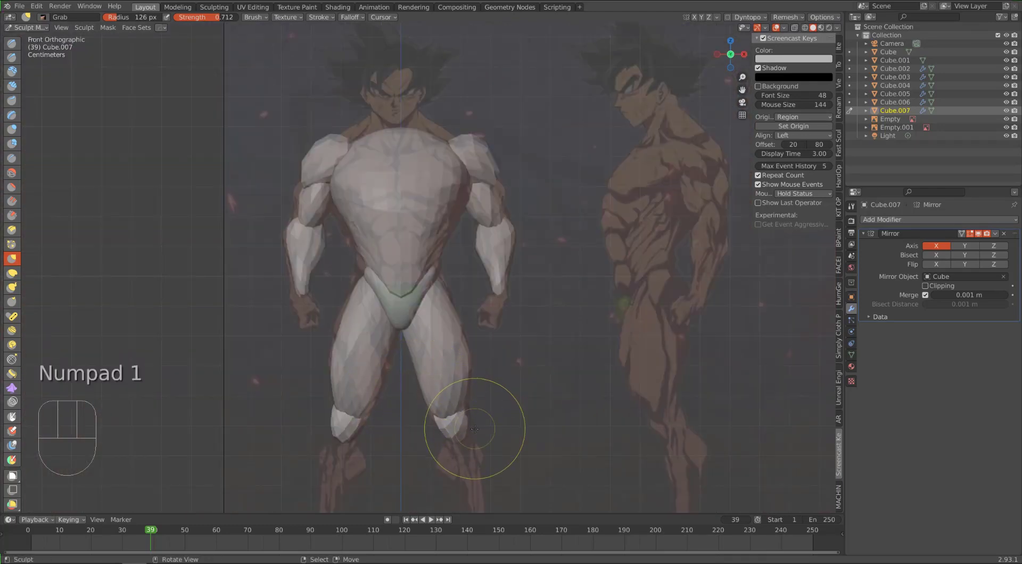
pyautogui.press('[')
pyautogui.press('[')
pyautogui.press('[')
pyautogui.press('[')
pyautogui.press('[')
pyautogui.moveTo(435, 417); pyautogui.dragTo(433, 409)
# In Object Mode, duplicate the mirrored forearm mesh onto the shins below the knees and rotate it along the front reference
pyautogui.keyDown('alt'); pyautogui.keyDown('shift'); pyautogui.moveTo(436, 484); pyautogui.dragTo(445, 395); pyautogui.keyUp('shift'); pyautogui.keyUp('alt')
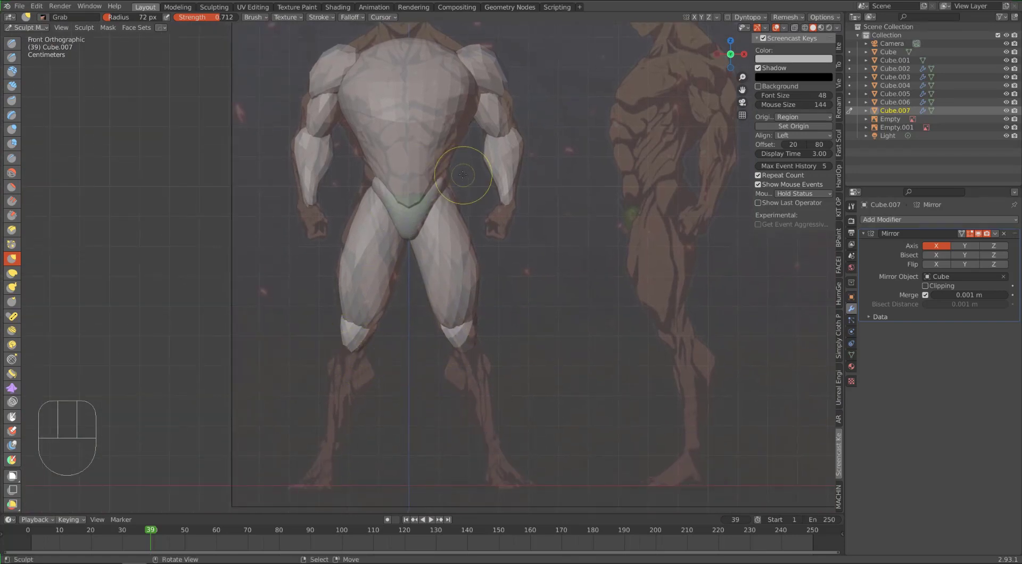
pyautogui.hotkey('ctrl', 'Tab')
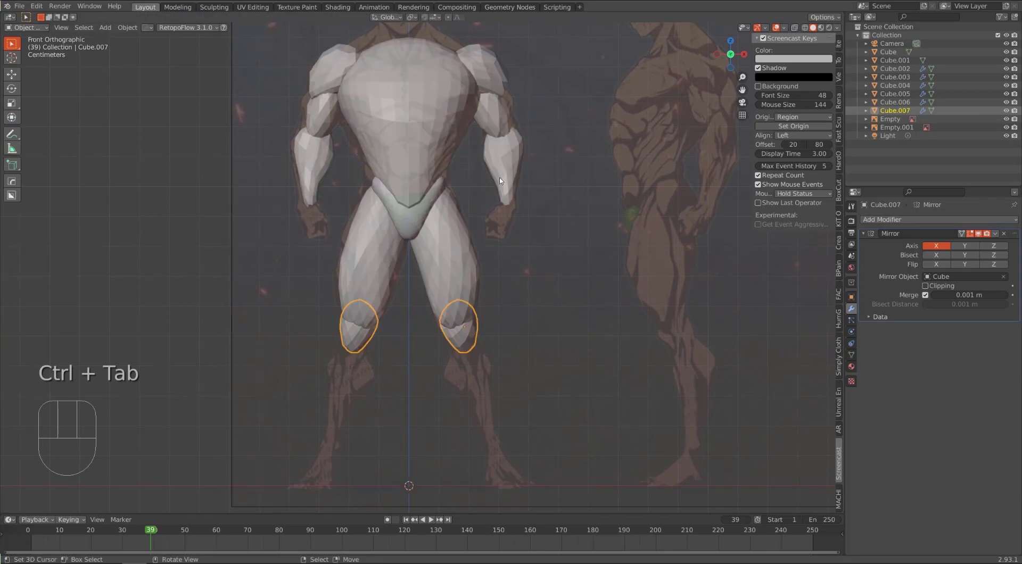
pyautogui.rightClick(502, 169)
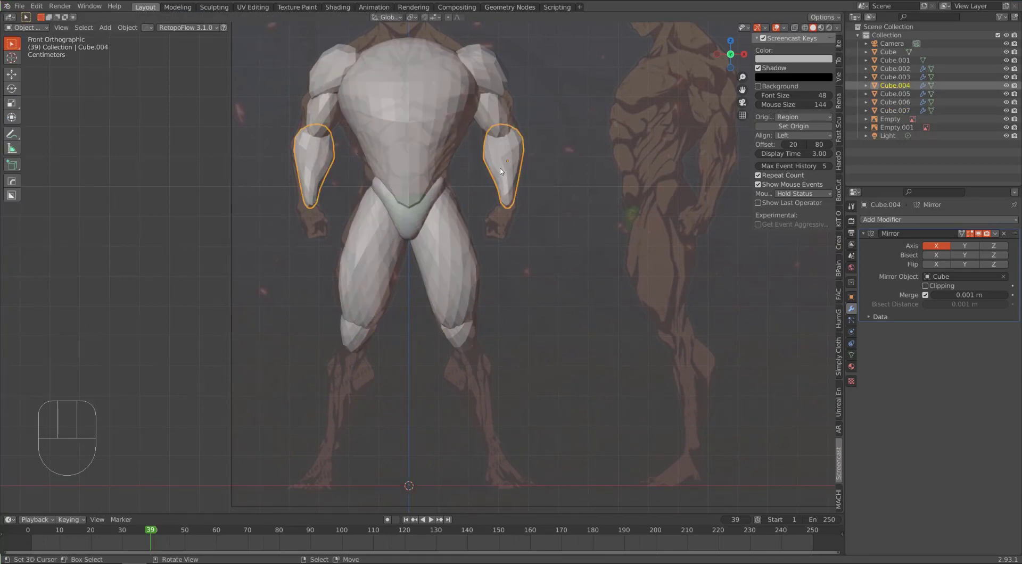
pyautogui.hotkey('shift', 'd')
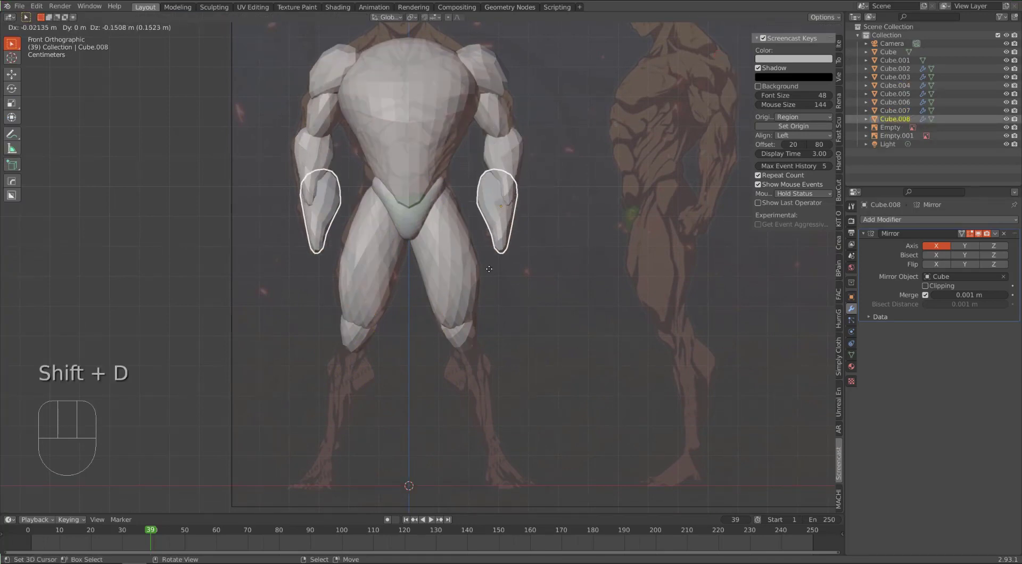
pyautogui.click(469, 393)
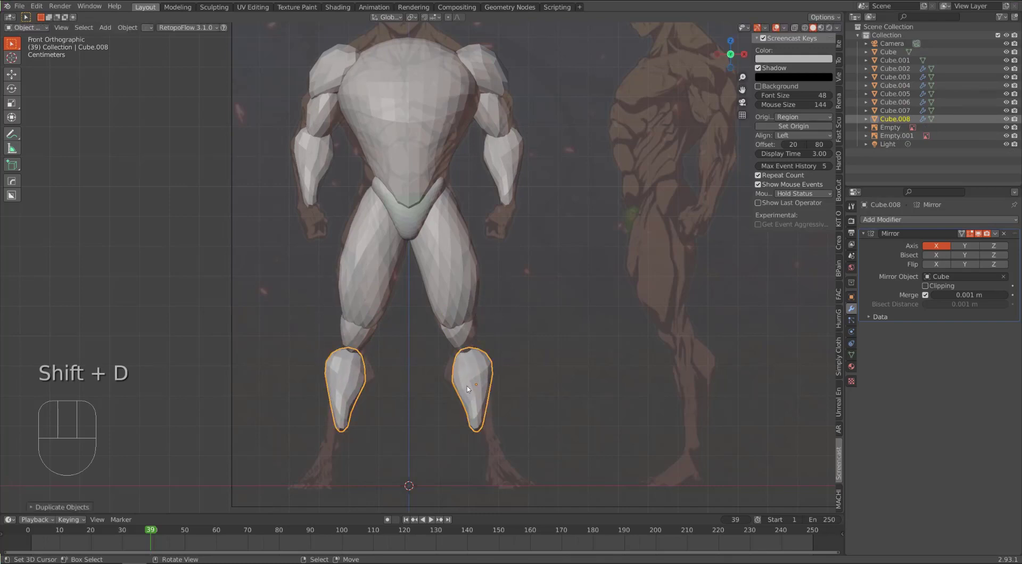
pyautogui.press('r')
pyautogui.click(495, 473)
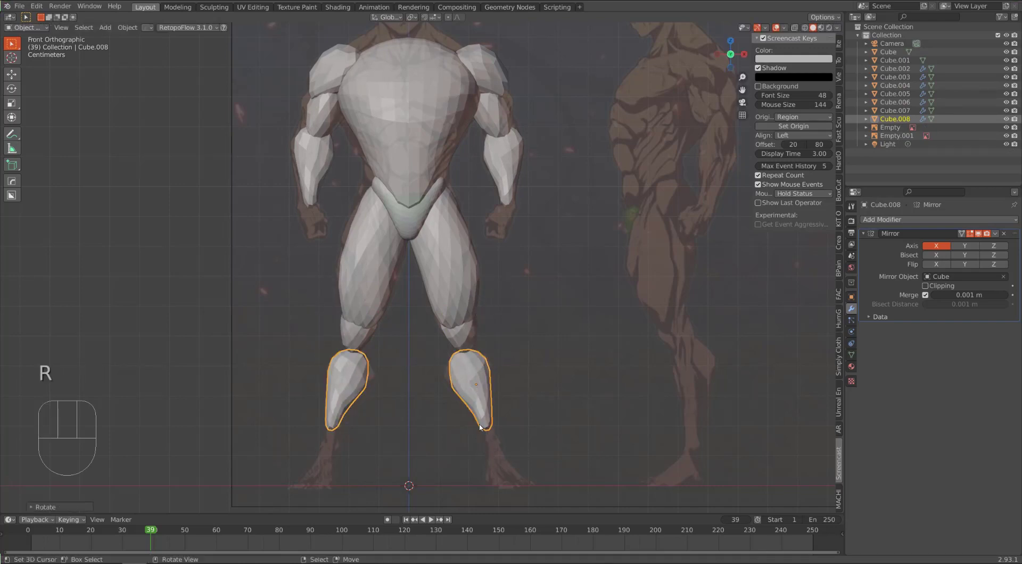
pyautogui.press('g')
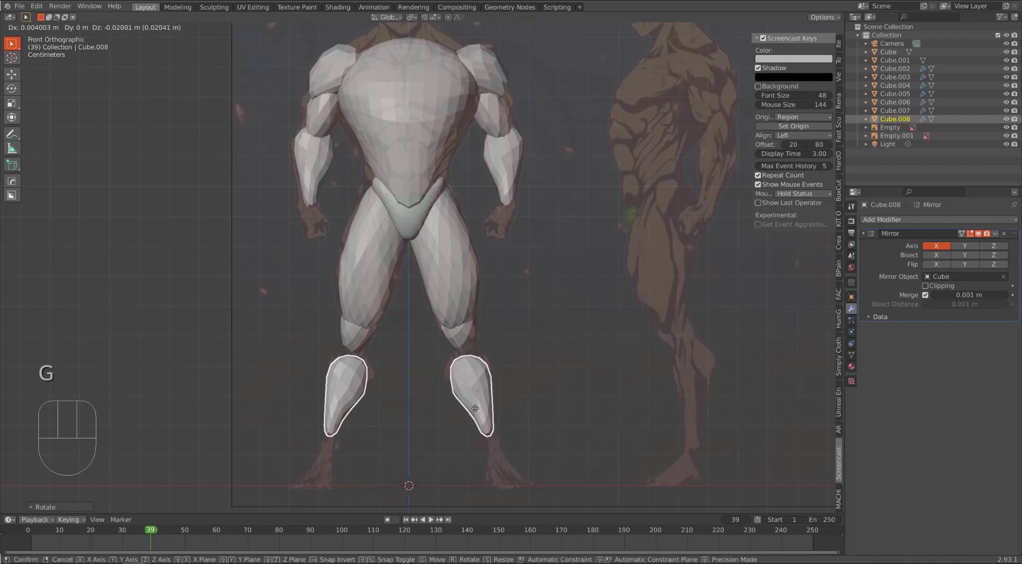
pyautogui.click(476, 412)
# In the side view, rotate the duplicated lower-leg piece about 11° upright and move it forward and up beneath the knee
pyautogui.press('KP_3')
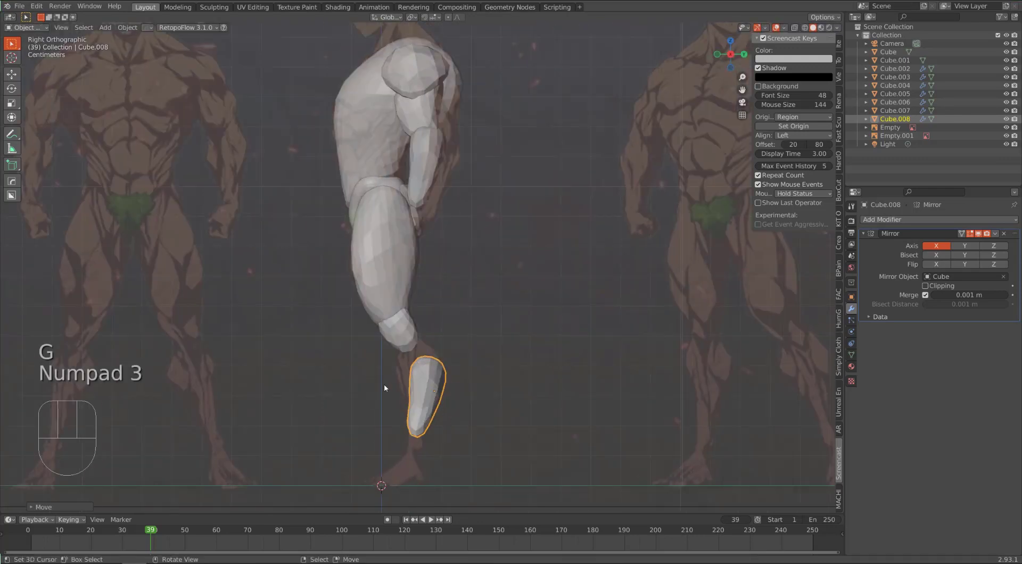
pyautogui.press('r')
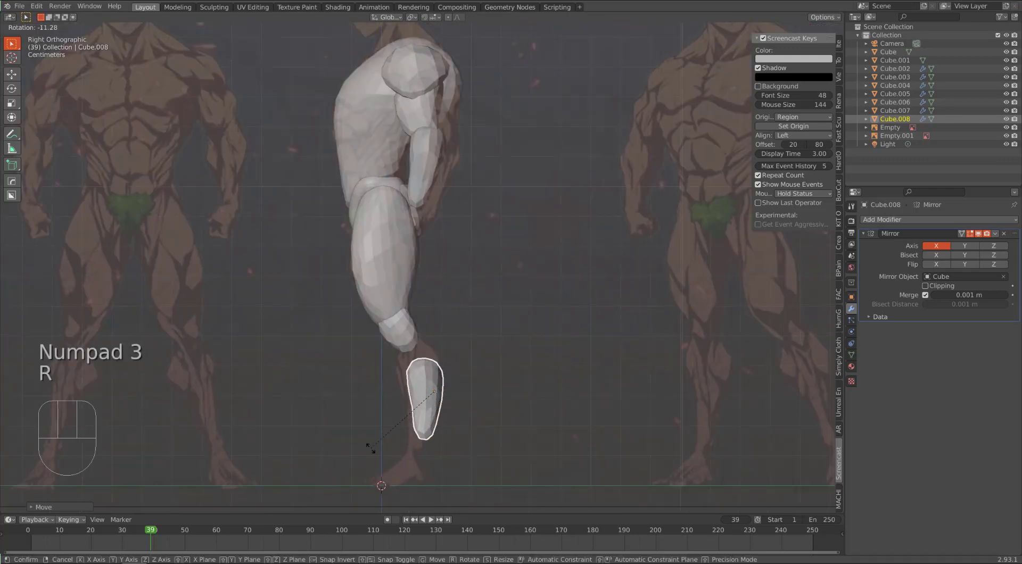
pyautogui.click(373, 452)
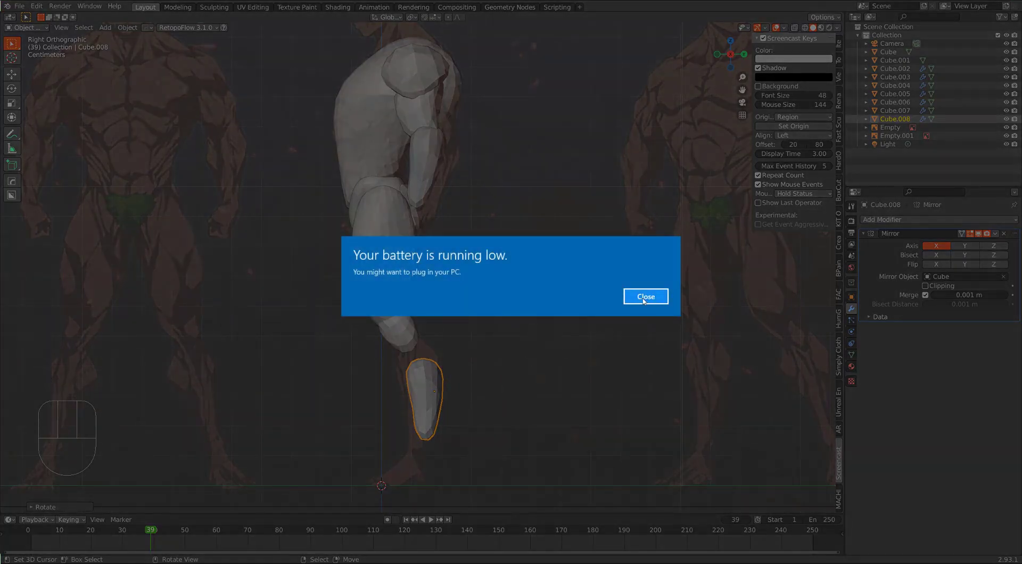
pyautogui.click(645, 301)
pyautogui.press('g')
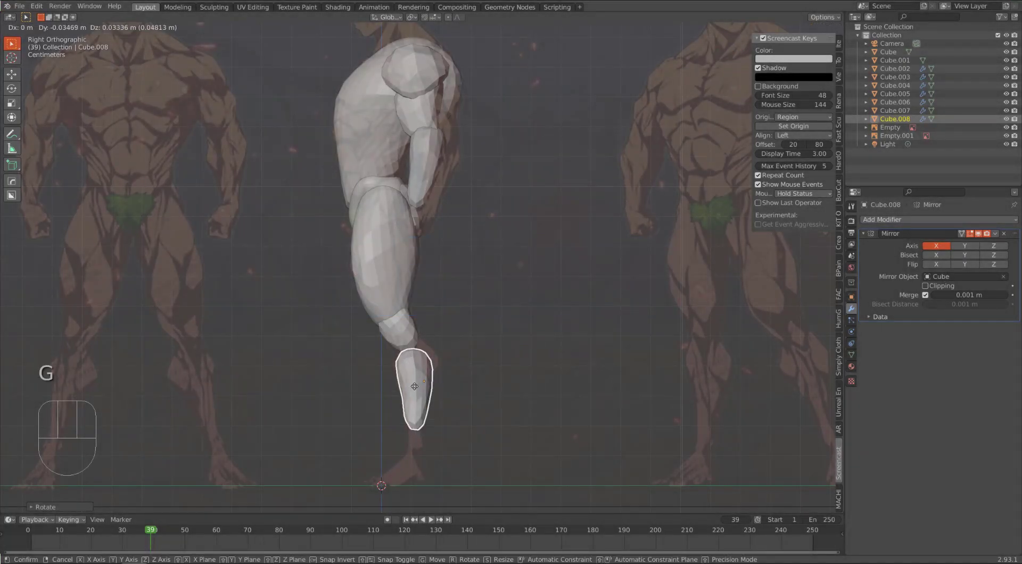
pyautogui.click(415, 384)
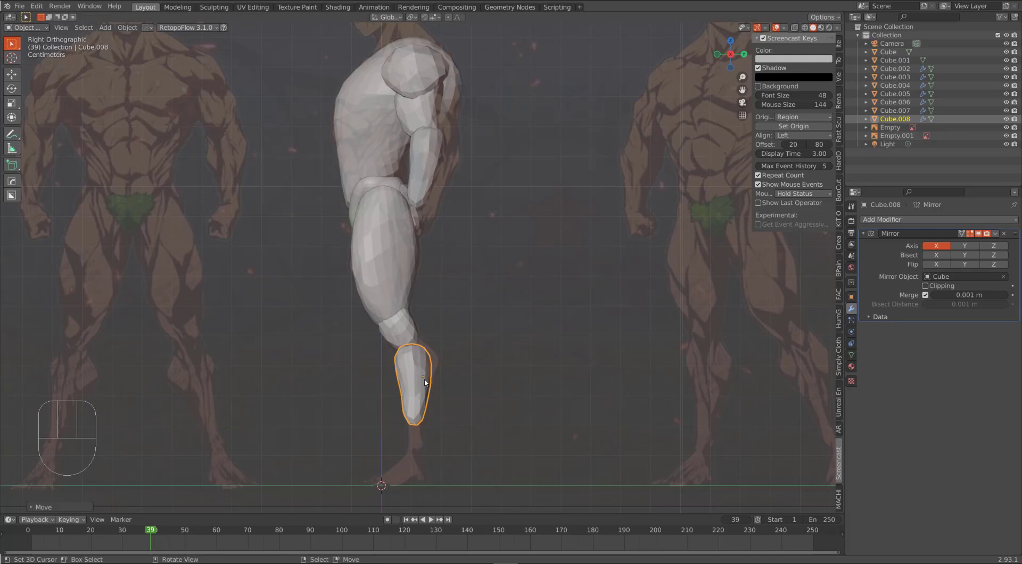
pyautogui.click(411, 421)
pyautogui.hotkey('ctrl', 'q')
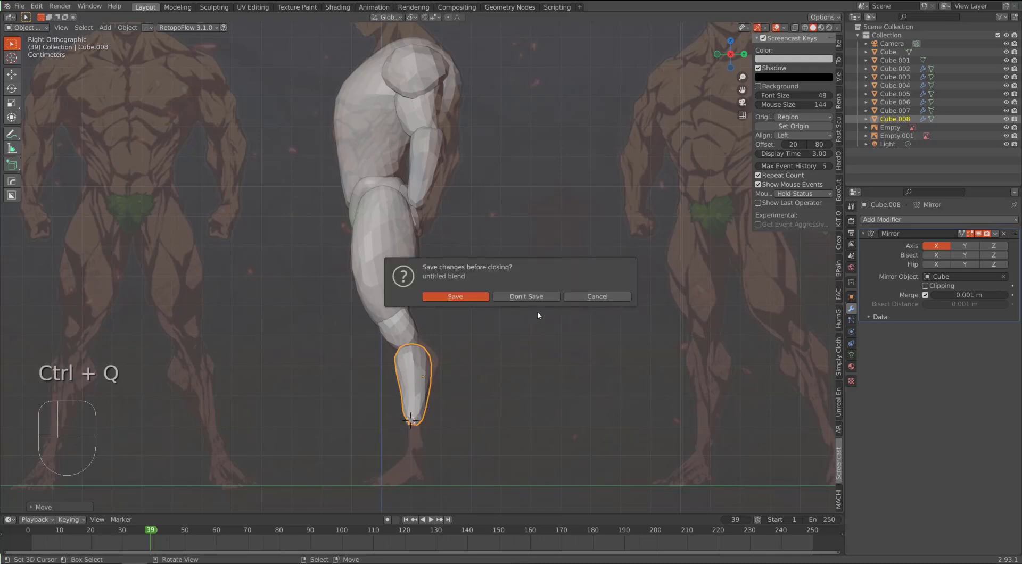
pyautogui.click(586, 300)
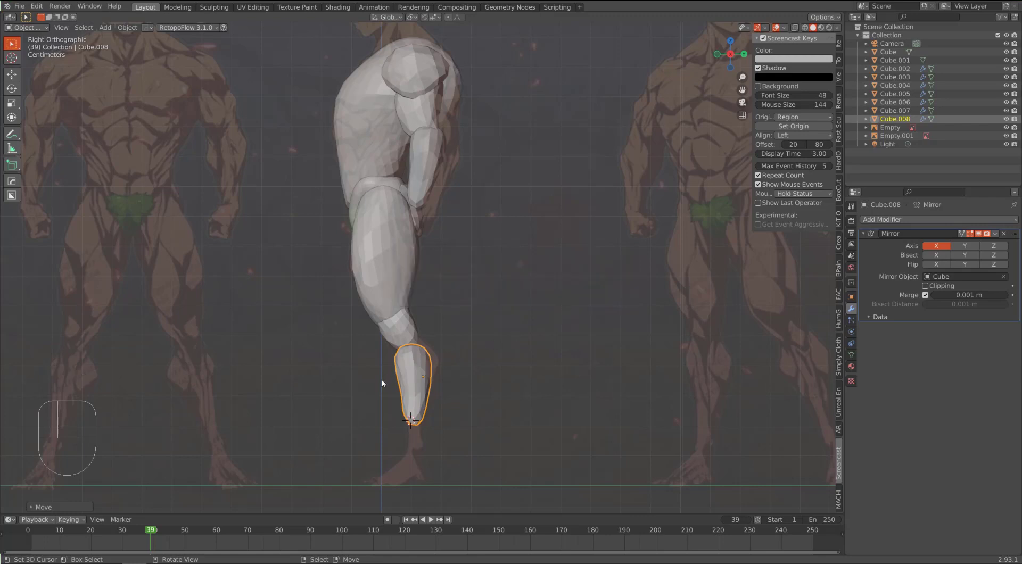
# Add a level 1 Subdivision modifier to the lower-leg piece and reset the 3D cursor to the world origin
pyautogui.hotkey('ctrl', '1')
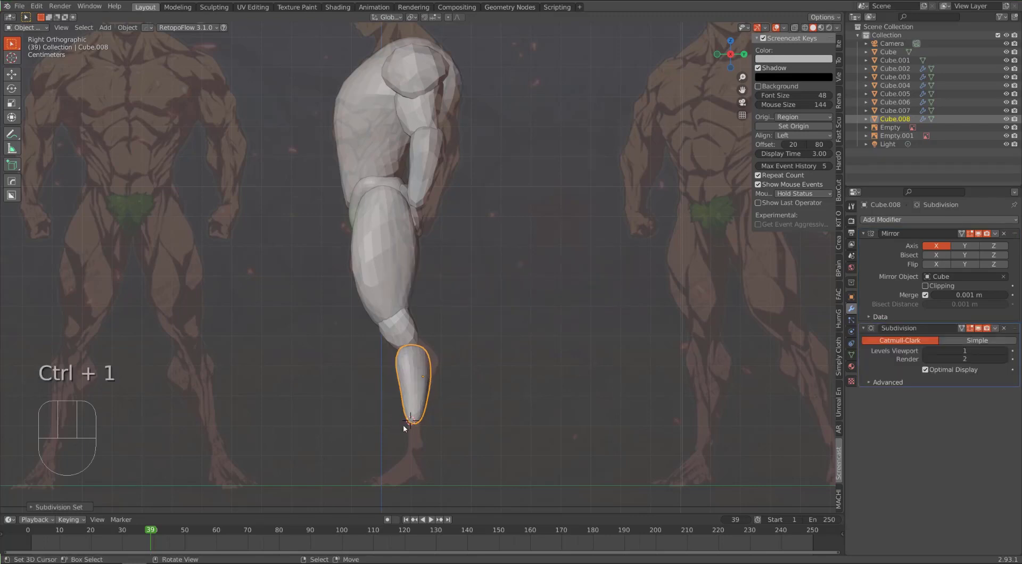
pyautogui.hotkey('shift', 's')
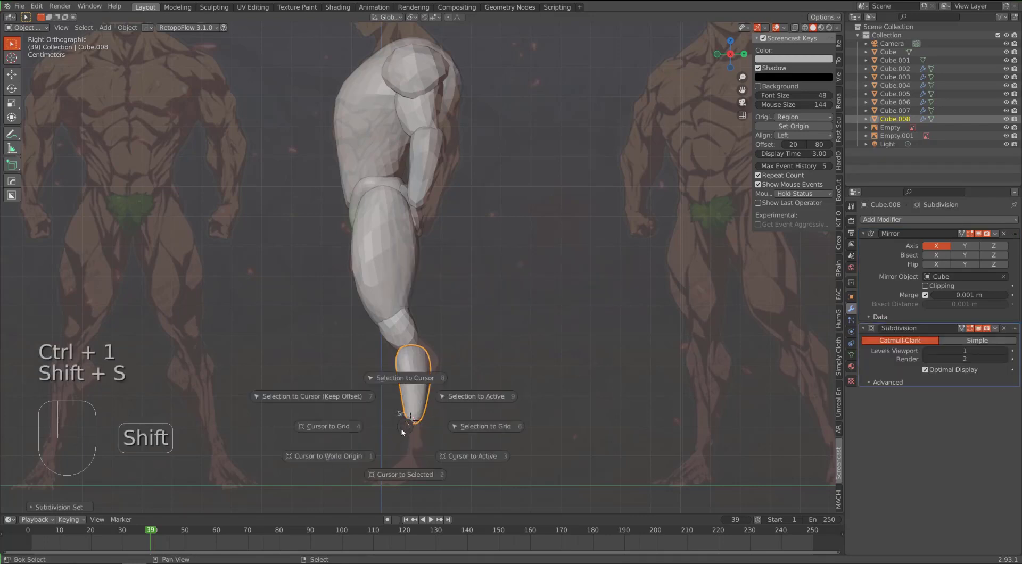
pyautogui.click(353, 462)
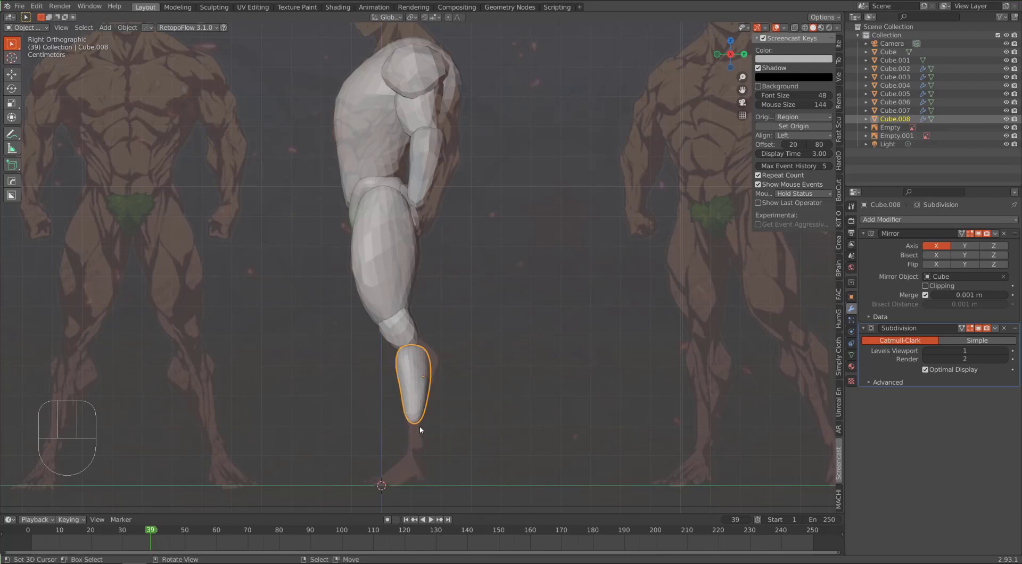
# Sculpt the lower-leg piece with the Grab brush, extending its end down to the ankle and pulling the calf backward
pyautogui.hotkey('ctrl', 'Tab')
pyautogui.click(411, 467)
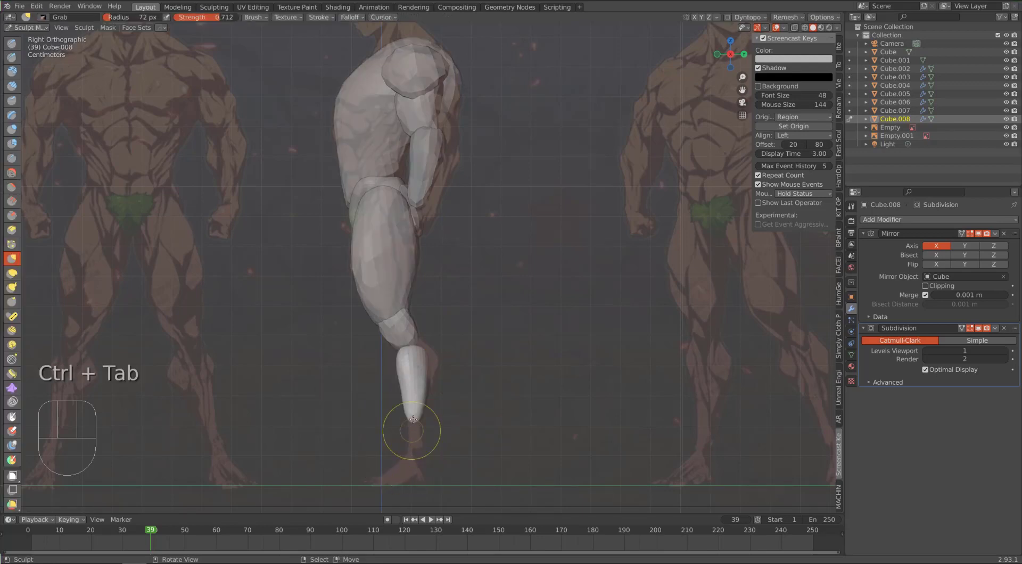
pyautogui.moveTo(412, 424)
pyautogui.mouseDown()
pyautogui.moveTo(414, 449)
pyautogui.moveTo(413, 418)
pyautogui.mouseUp()
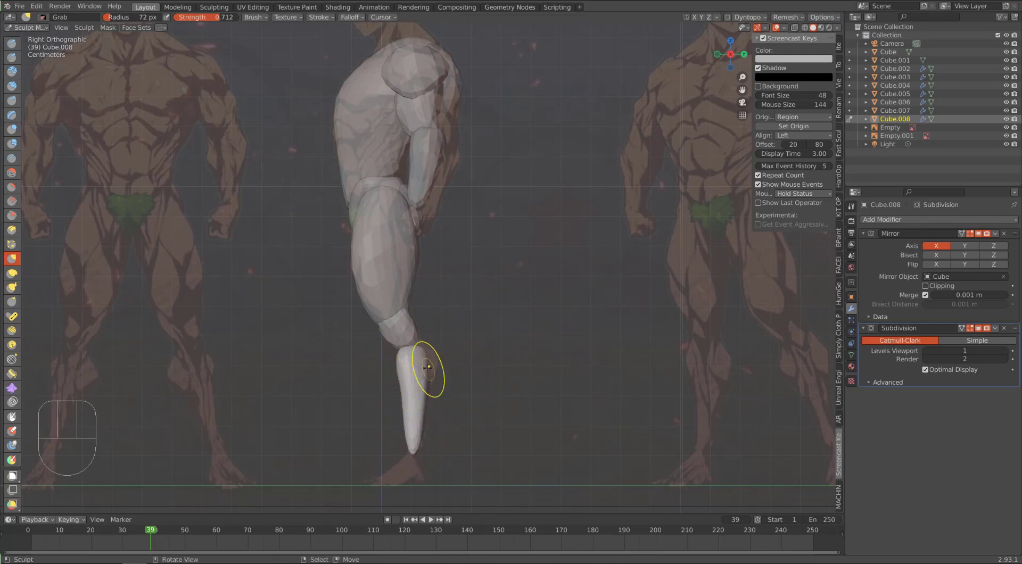
pyautogui.moveTo(427, 367); pyautogui.dragTo(434, 366)
# Enlarge the Grab brush to 122 px and adjust the lower leg's shape from behind
pyautogui.press('f')
pyautogui.click(487, 367)
pyautogui.keyDown('alt'); pyautogui.moveTo(446, 349); pyautogui.dragTo(361, 373, button='middle'); pyautogui.keyUp('alt')
pyautogui.moveTo(375, 407); pyautogui.dragTo(376, 411)
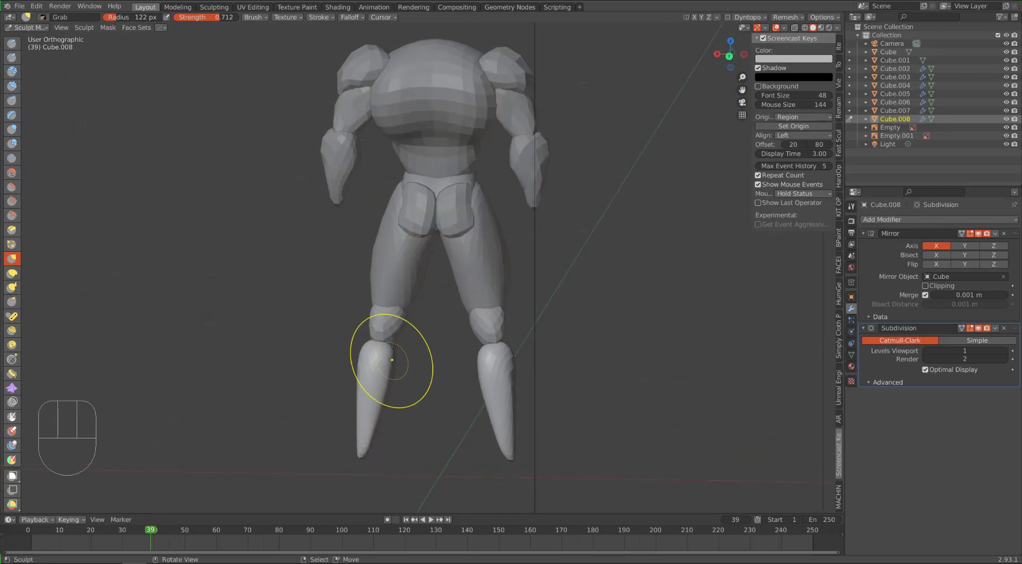
# Reduce the Grab brush to 93 px and shape the calf muscle's bulge from the back and sides
pyautogui.moveTo(391, 360)
pyautogui.mouseDown(button='middle')
pyautogui.moveTo(442, 357)
pyautogui.moveTo(392, 320)
pyautogui.mouseUp(button='middle')
pyautogui.press('KP_1')
pyautogui.press('f')
pyautogui.click(358, 360)
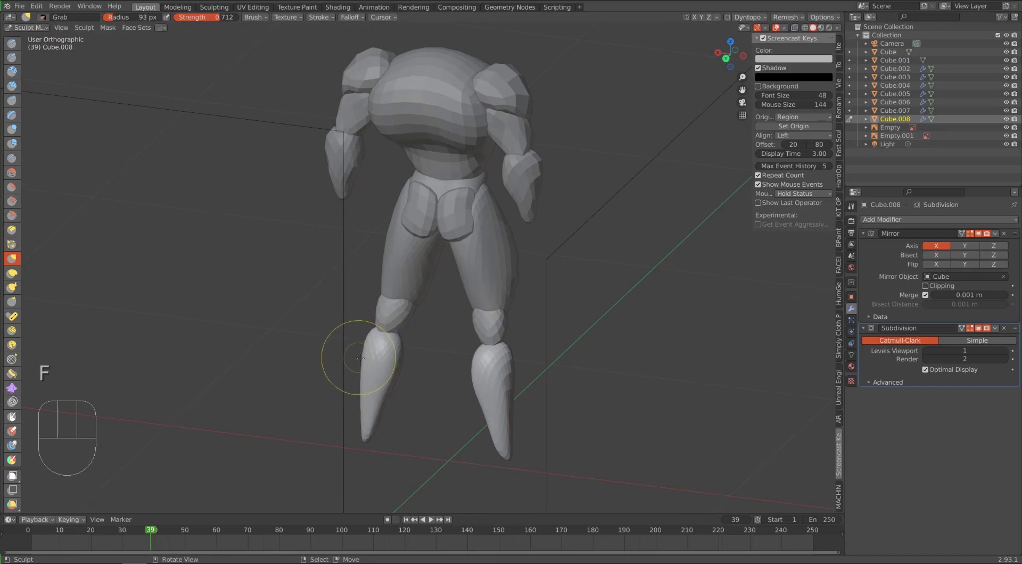
pyautogui.moveTo(364, 364); pyautogui.dragTo(355, 366)
pyautogui.keyDown('alt'); pyautogui.moveTo(374, 333); pyautogui.dragTo(325, 340, button='middle'); pyautogui.keyUp('alt')
pyautogui.moveTo(411, 372); pyautogui.dragTo(419, 376)
pyautogui.keyDown('alt'); pyautogui.moveTo(389, 368); pyautogui.dragTo(471, 358, button='middle'); pyautogui.keyUp('alt')
pyautogui.keyDown('alt'); pyautogui.moveTo(394, 362); pyautogui.dragTo(479, 351, button='middle'); pyautogui.keyUp('alt')
pyautogui.moveTo(439, 380); pyautogui.dragTo(435, 381)
pyautogui.keyDown('alt'); pyautogui.moveTo(444, 333); pyautogui.dragTo(394, 367, button='middle'); pyautogui.keyUp('alt')
pyautogui.moveTo(395, 351); pyautogui.dragTo(400, 353)
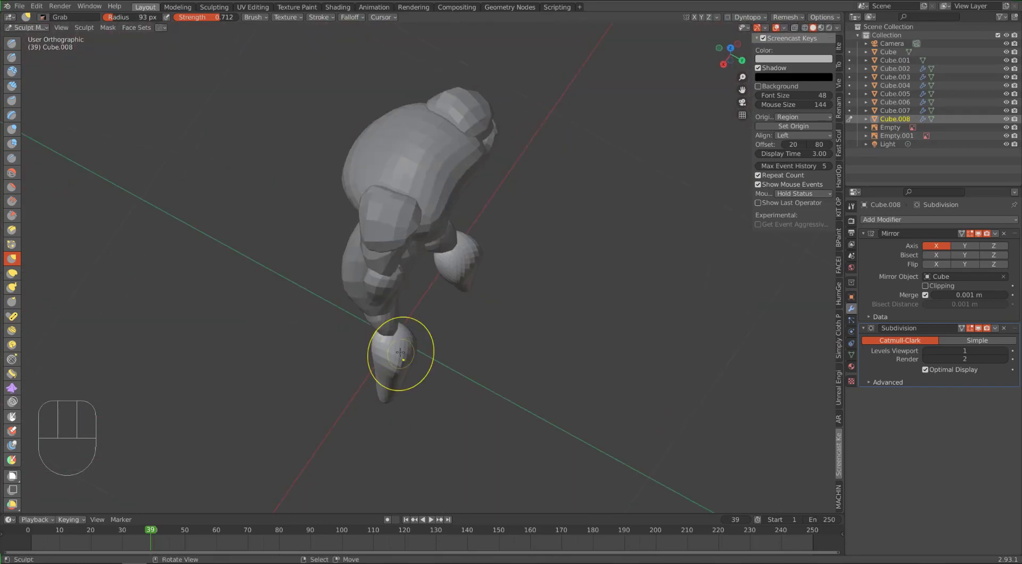
# Sculpt the lower-leg piece with the Grab brush, pulling its ankle end up and back to follow the side reference
pyautogui.moveTo(421, 349)
pyautogui.keyDown('alt'); pyautogui.mouseDown(button='middle')
pyautogui.moveTo(355, 326)
pyautogui.moveTo(382, 299)
pyautogui.moveTo(347, 296)
pyautogui.moveTo(405, 354)
pyautogui.mouseUp(button='middle'); pyautogui.keyUp('alt')
pyautogui.press('KP_3')
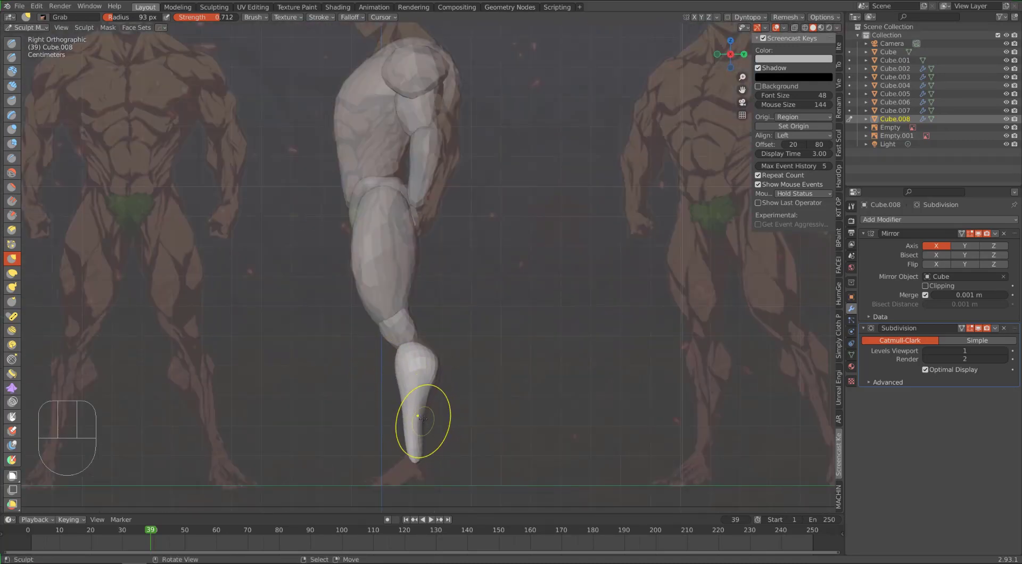
pyautogui.moveTo(415, 456); pyautogui.dragTo(423, 440)
pyautogui.moveTo(498, 324); pyautogui.dragTo(379, 322, button='middle')
pyautogui.moveTo(390, 337); pyautogui.dragTo(393, 336)
pyautogui.moveTo(394, 336)
pyautogui.keyDown('alt'); pyautogui.mouseDown(button='middle')
pyautogui.moveTo(443, 331)
pyautogui.moveTo(394, 354)
pyautogui.moveTo(420, 317)
pyautogui.moveTo(383, 343)
pyautogui.moveTo(343, 308)
pyautogui.moveTo(405, 325)
pyautogui.mouseUp(button='middle'); pyautogui.keyUp('alt')
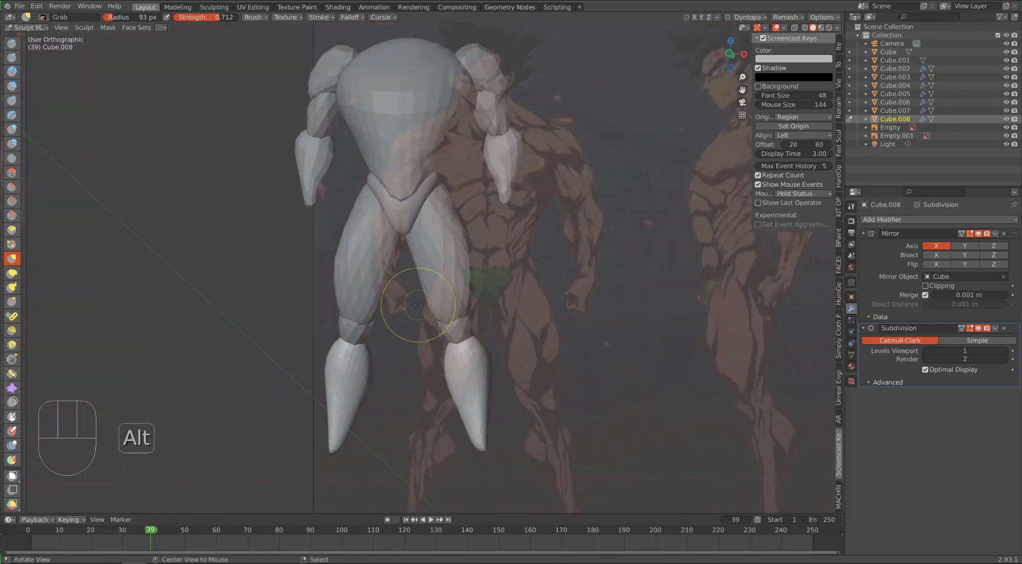
pyautogui.press('KP_1')
# Switch sculpting to the knee piece and adjust its lower edge with the Grab brush from behind and the side
pyautogui.press('d')
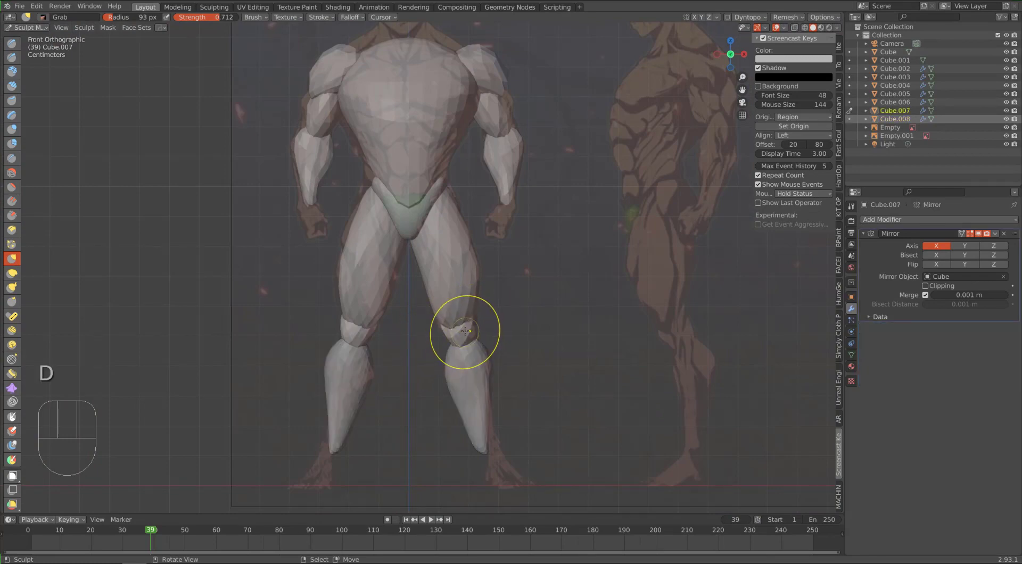
pyautogui.moveTo(476, 308); pyautogui.dragTo(413, 334, button='middle')
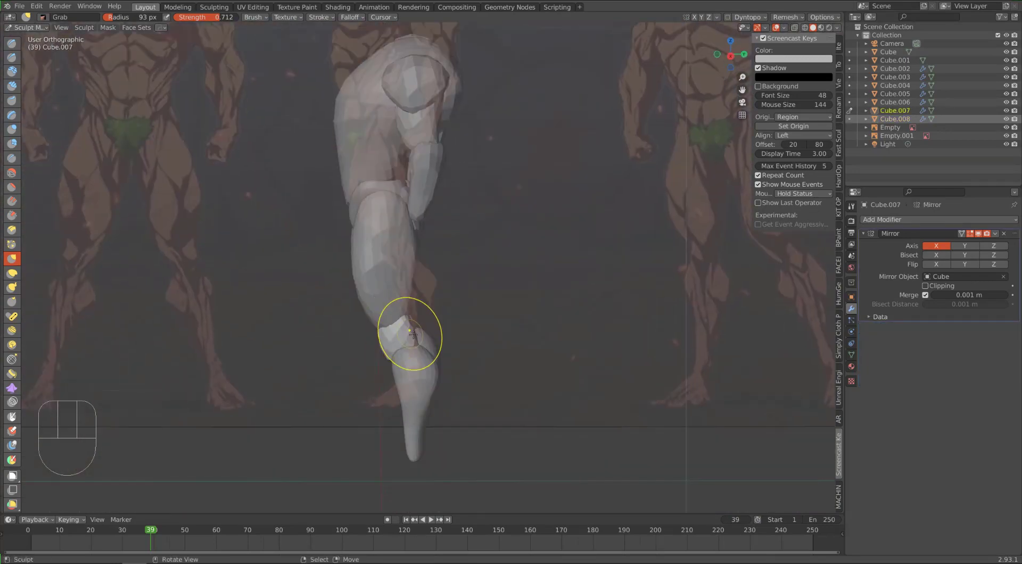
pyautogui.keyDown('alt'); pyautogui.moveTo(406, 281); pyautogui.dragTo(383, 349, button='middle'); pyautogui.keyUp('alt')
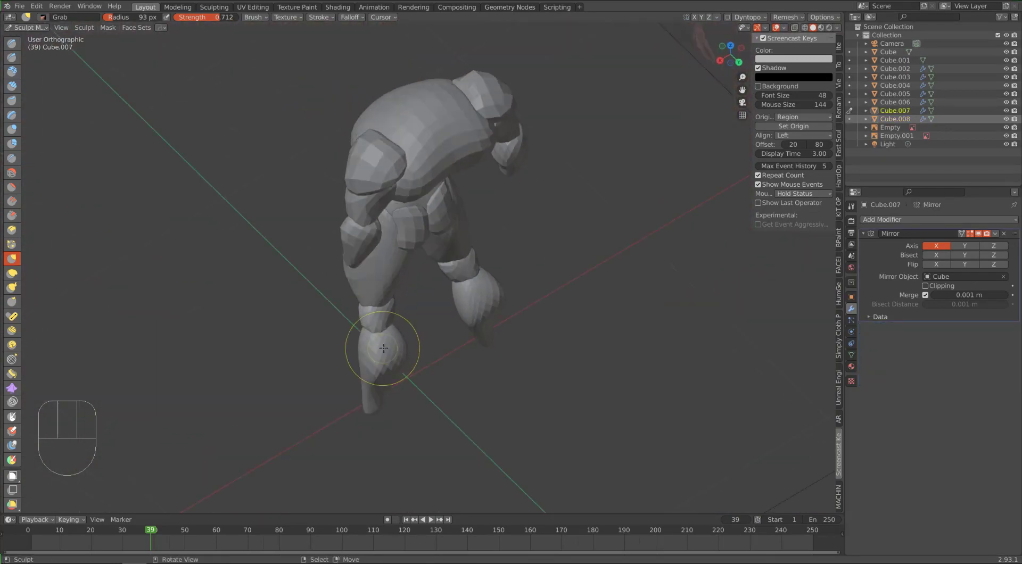
pyautogui.moveTo(386, 333); pyautogui.dragTo(386, 335)
pyautogui.moveTo(388, 336); pyautogui.dragTo(355, 308, button='middle')
pyautogui.moveTo(383, 330); pyautogui.dragTo(383, 333)
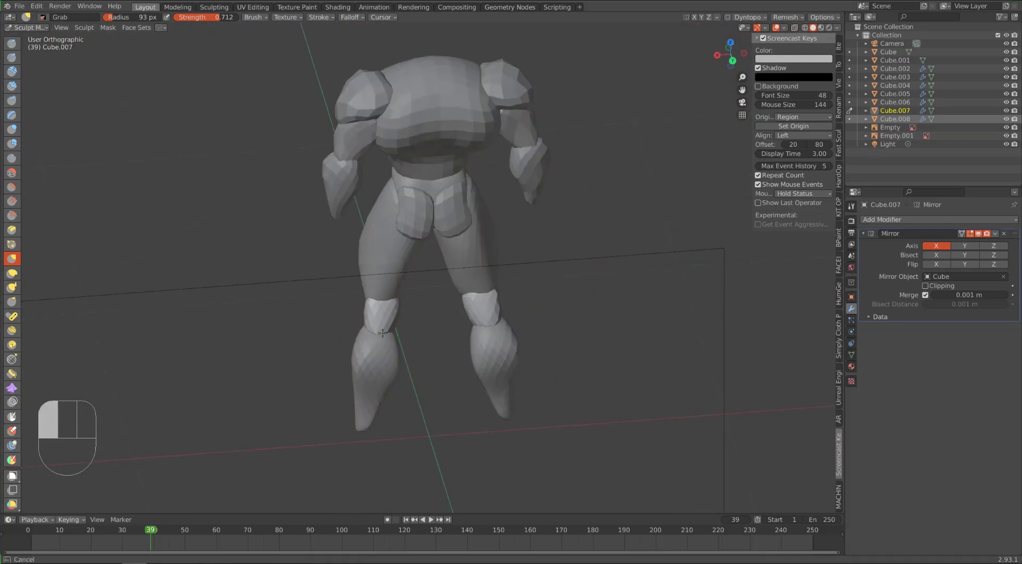
pyautogui.keyDown('alt'); pyautogui.moveTo(375, 325); pyautogui.dragTo(414, 309, button='middle'); pyautogui.keyUp('alt')
pyautogui.moveTo(400, 329); pyautogui.dragTo(394, 327)
pyautogui.moveTo(393, 325); pyautogui.dragTo(409, 317, button='middle')
# Switch sculpting back to the lower-leg piece and reshape its ankle end and calf with the Grab brush
pyautogui.press('KP_3')
pyautogui.press('d')
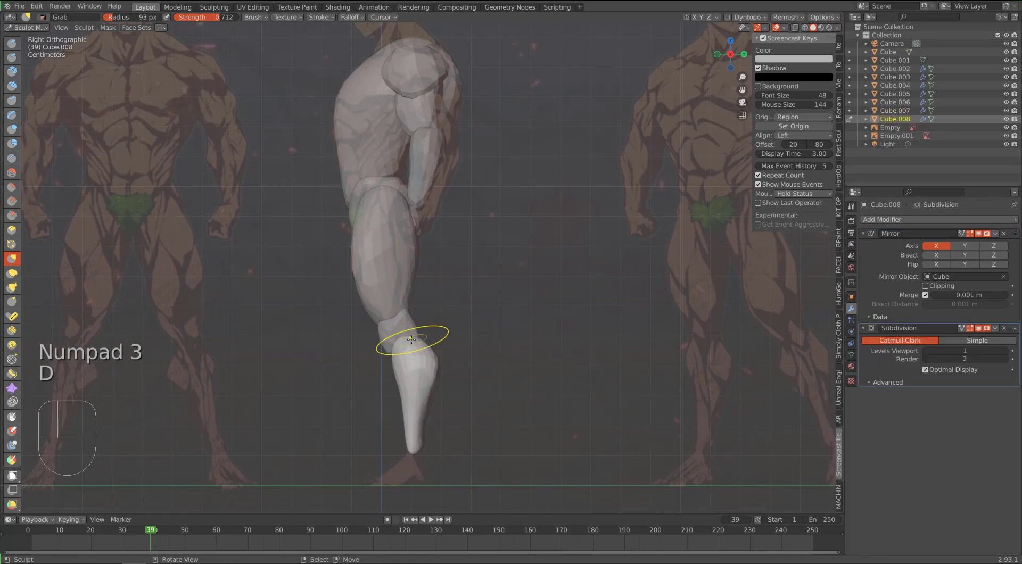
pyautogui.keyDown('alt'); pyautogui.moveTo(400, 388); pyautogui.dragTo(326, 350, button='middle'); pyautogui.keyUp('alt')
pyautogui.moveTo(364, 419); pyautogui.dragTo(357, 411)
pyautogui.moveTo(358, 415); pyautogui.dragTo(369, 445)
pyautogui.moveTo(371, 443)
pyautogui.keyDown('alt'); pyautogui.mouseDown(button='middle')
pyautogui.moveTo(402, 449)
pyautogui.moveTo(431, 436)
pyautogui.moveTo(468, 375)
pyautogui.moveTo(438, 390)
pyautogui.mouseUp(button='middle'); pyautogui.keyUp('alt')
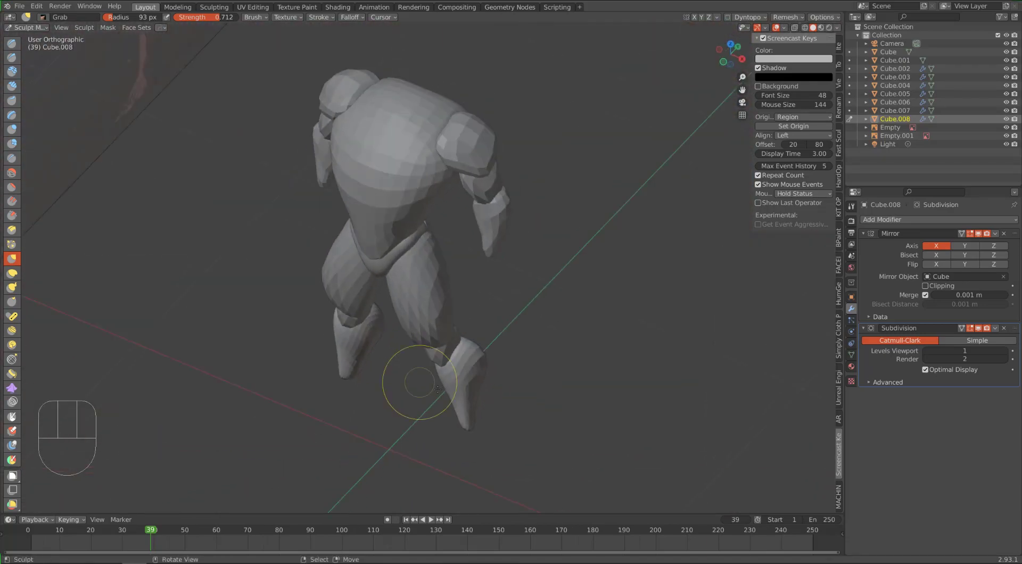
pyautogui.moveTo(453, 404)
pyautogui.keyDown('alt'); pyautogui.mouseDown()
pyautogui.moveTo(433, 433)
pyautogui.moveTo(449, 354)
pyautogui.moveTo(458, 365)
pyautogui.mouseUp(); pyautogui.keyUp('alt')
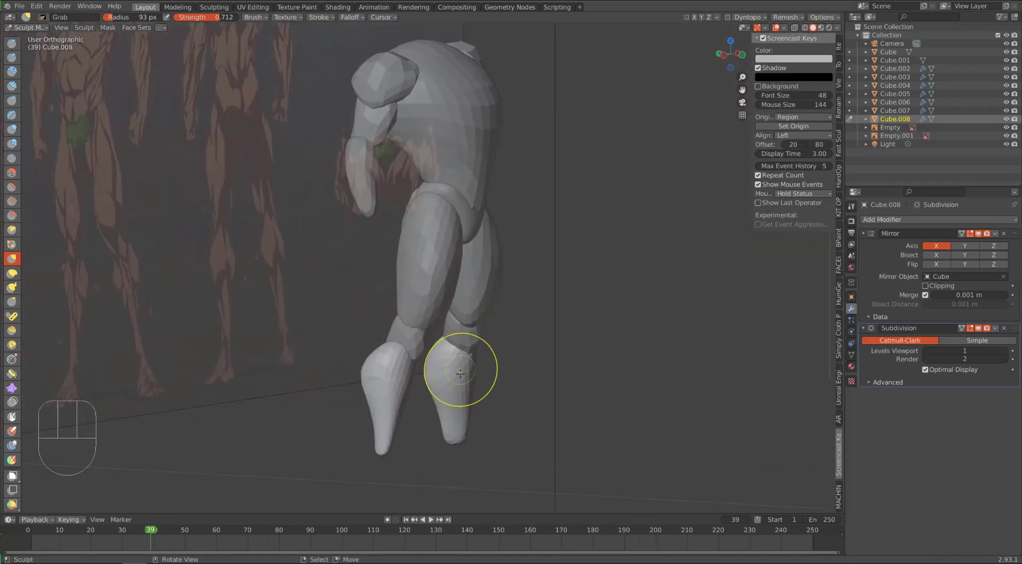
# Enlarge the Grab brush to 106 px and pull the lower leg's ankle end and inner calf to match the front reference
pyautogui.keyDown('alt'); pyautogui.moveTo(457, 409); pyautogui.dragTo(325, 424, button='middle'); pyautogui.keyUp('alt')
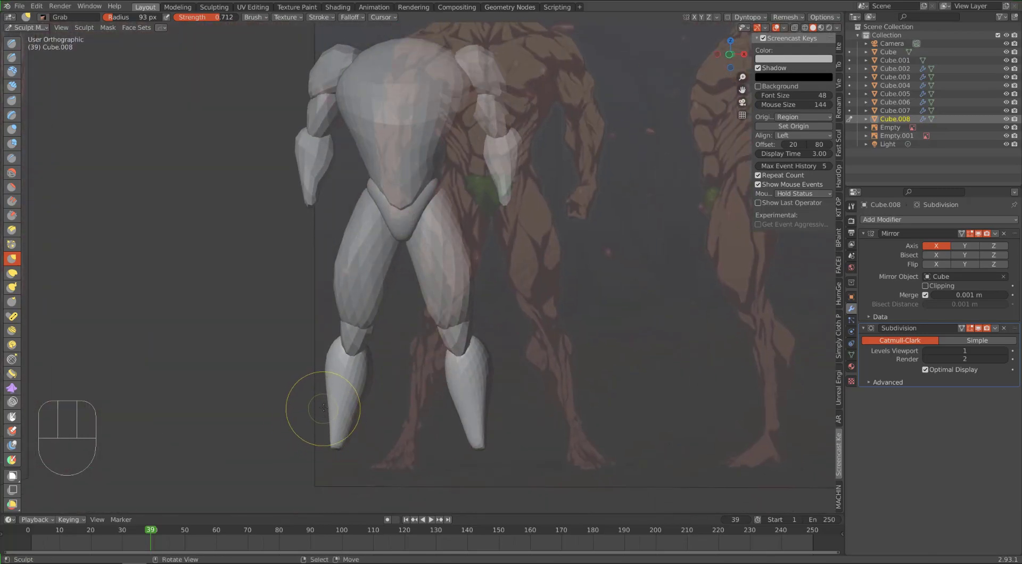
pyautogui.hotkey('ctrl', 'Tab')
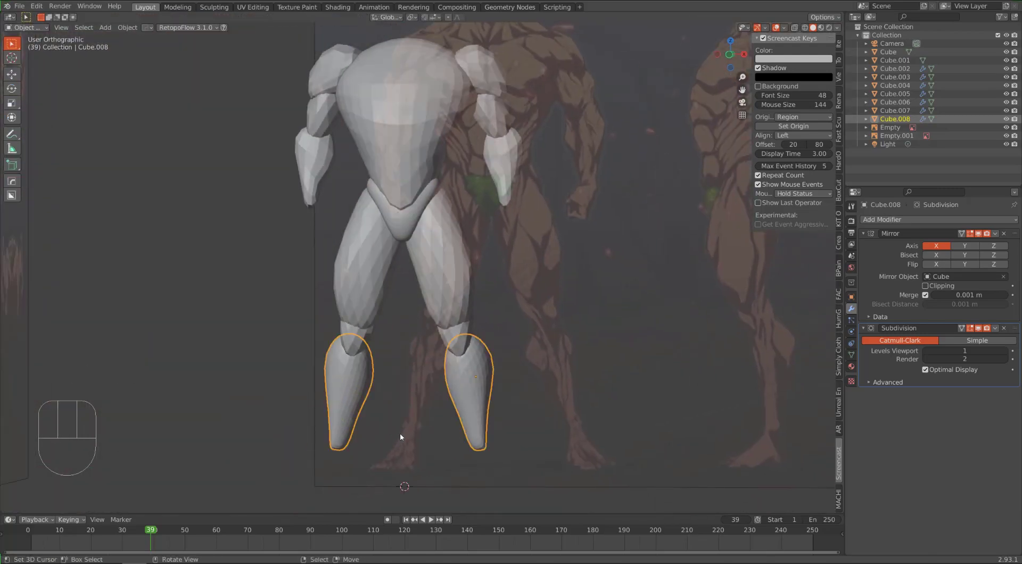
pyautogui.press('KP_1')
pyautogui.press('ctrl')
pyautogui.hotkey('ctrl', 'Tab')
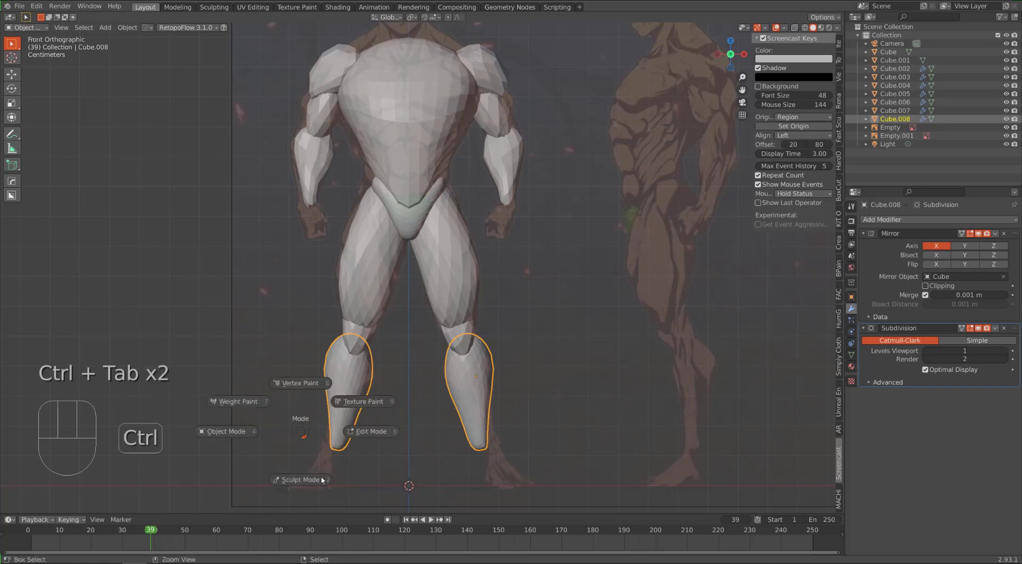
pyautogui.press('f')
pyautogui.moveTo(483, 448)
pyautogui.mouseDown()
pyautogui.moveTo(497, 449)
pyautogui.moveTo(475, 424)
pyautogui.mouseUp()
pyautogui.moveTo(452, 378)
pyautogui.mouseDown()
pyautogui.moveTo(445, 366)
pyautogui.moveTo(450, 381)
pyautogui.mouseUp()
pyautogui.moveTo(449, 385); pyautogui.dragTo(470, 412)
pyautogui.moveTo(483, 406); pyautogui.dragTo(488, 406)
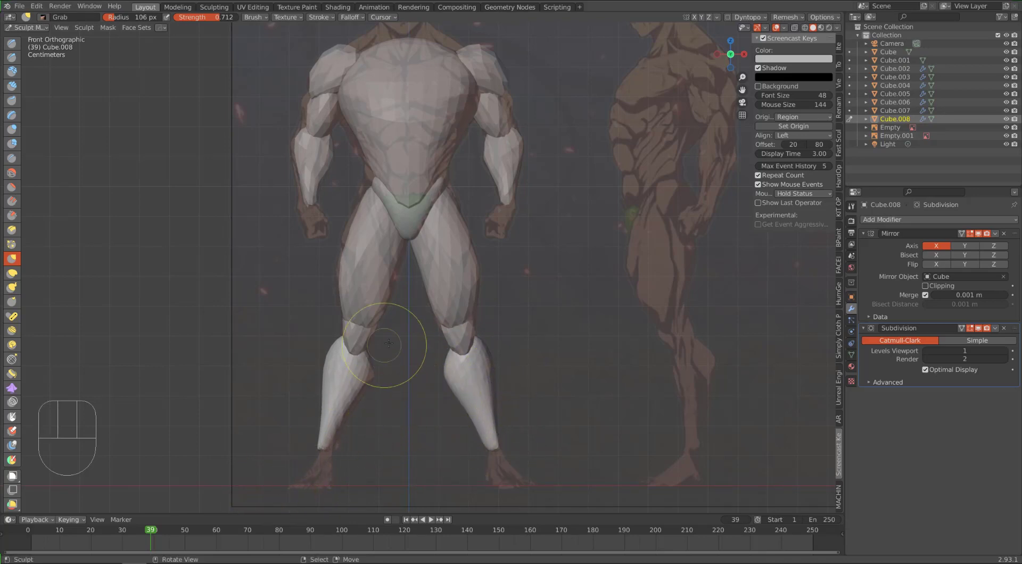
# Return to Object Mode and compare the whole blocked-out body with the front reference image
pyautogui.keyDown('alt'); pyautogui.moveTo(392, 343); pyautogui.dragTo(406, 402, button='middle'); pyautogui.keyUp('alt')
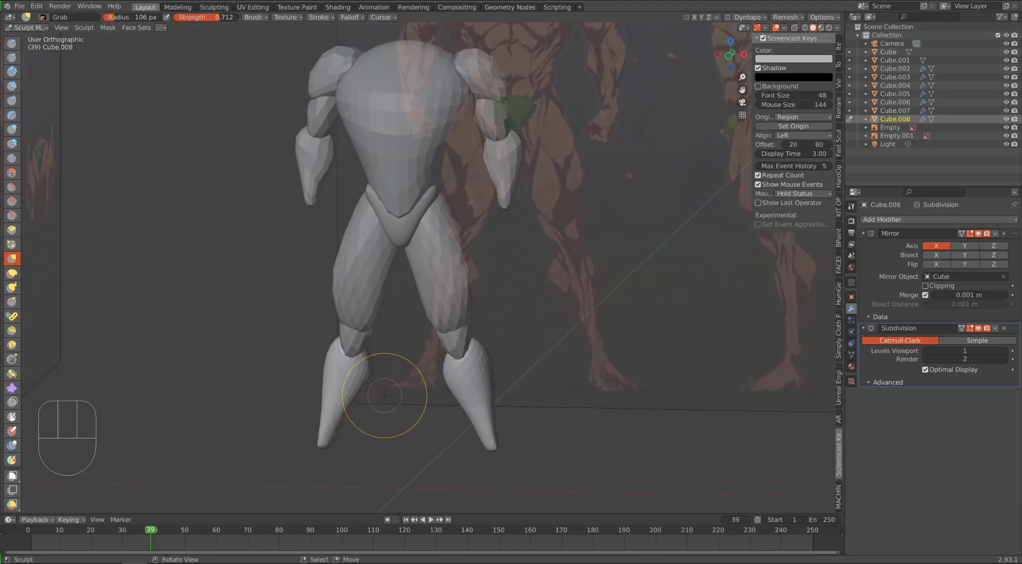
pyautogui.press('KP_1')
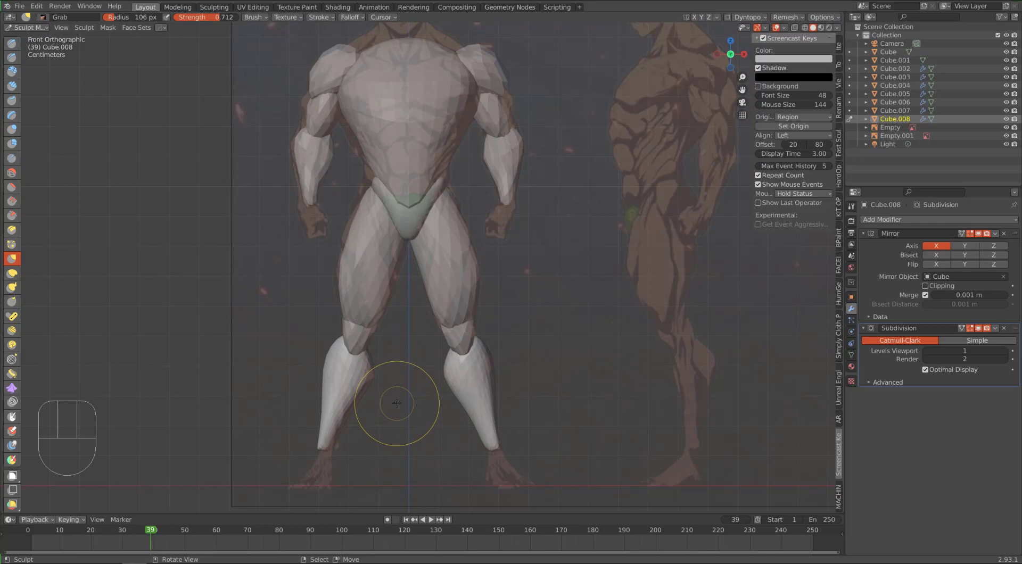
pyautogui.press('Return')
pyautogui.hotkey('alt', 'Return')
pyautogui.press('Return')
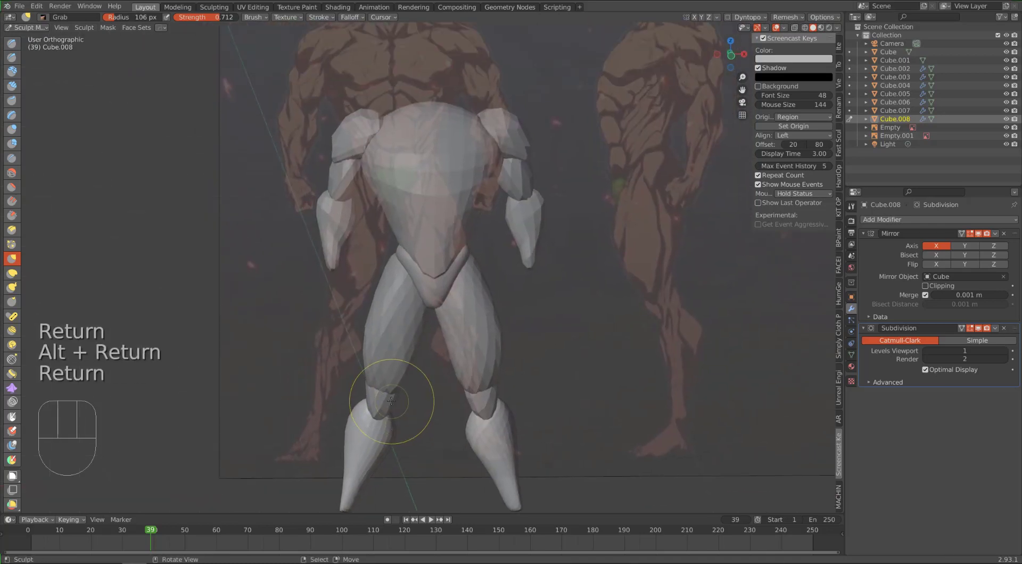
pyautogui.press('KP_1')
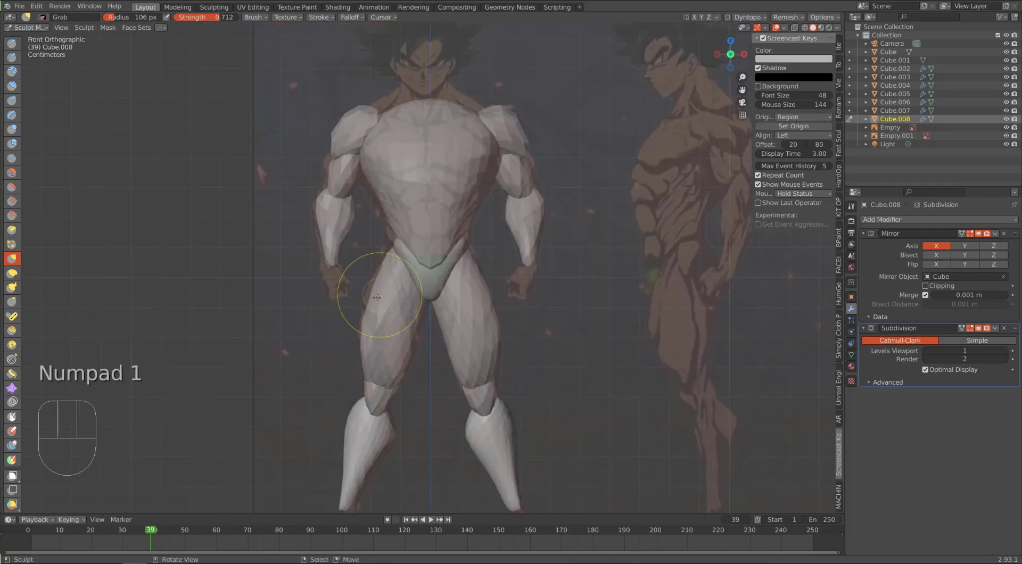
pyautogui.hotkey('ctrl', 'Tab')
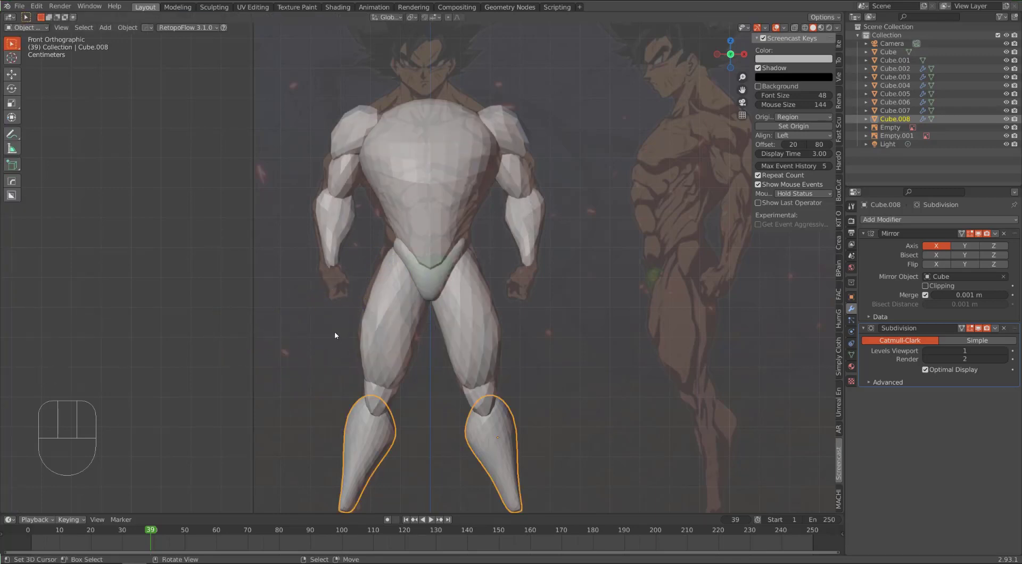
pyautogui.keyDown('shift'); pyautogui.moveTo(334, 299); pyautogui.dragTo(335, 359, button='middle'); pyautogui.keyUp('shift')
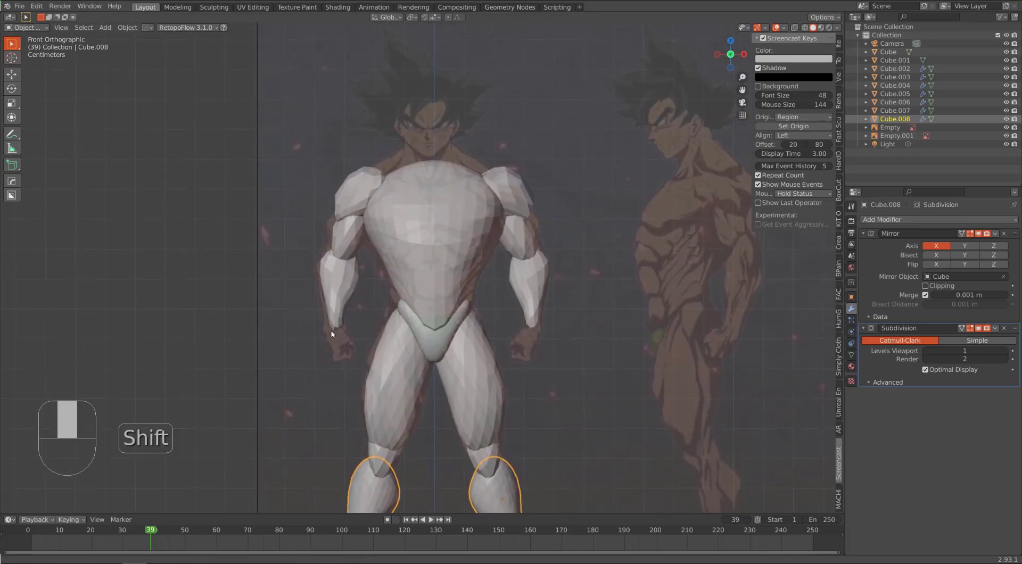
pyautogui.keyDown('alt'); pyautogui.keyDown('shift'); pyautogui.moveTo(390, 415); pyautogui.dragTo(357, 283, button='middle'); pyautogui.keyUp('shift'); pyautogui.keyUp('alt')
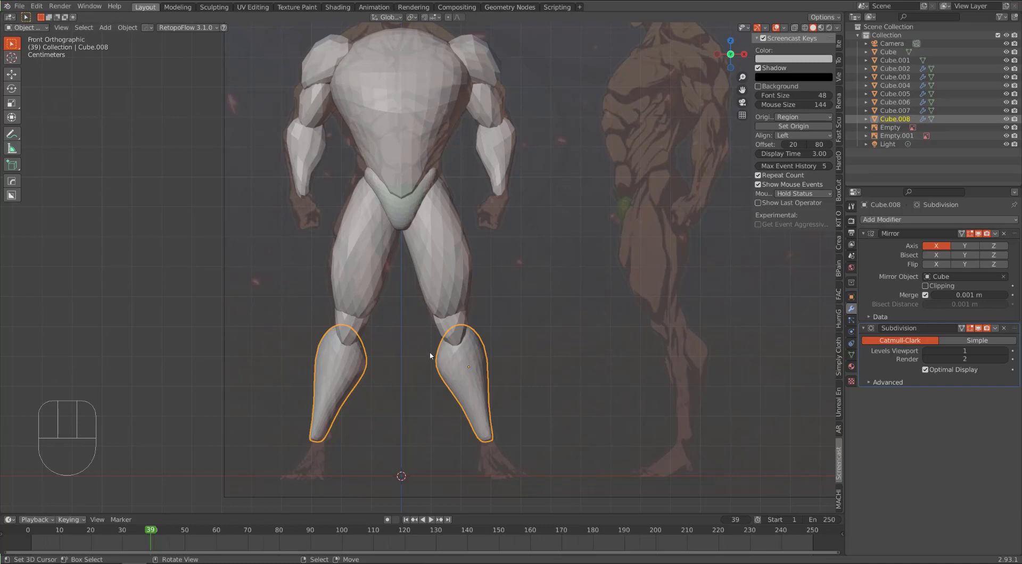
pyautogui.press('Return')
pyautogui.moveTo(432, 356); pyautogui.dragTo(429, 407, button='middle')
pyautogui.hotkey('alt', 'Return')
pyautogui.press('KP_1')
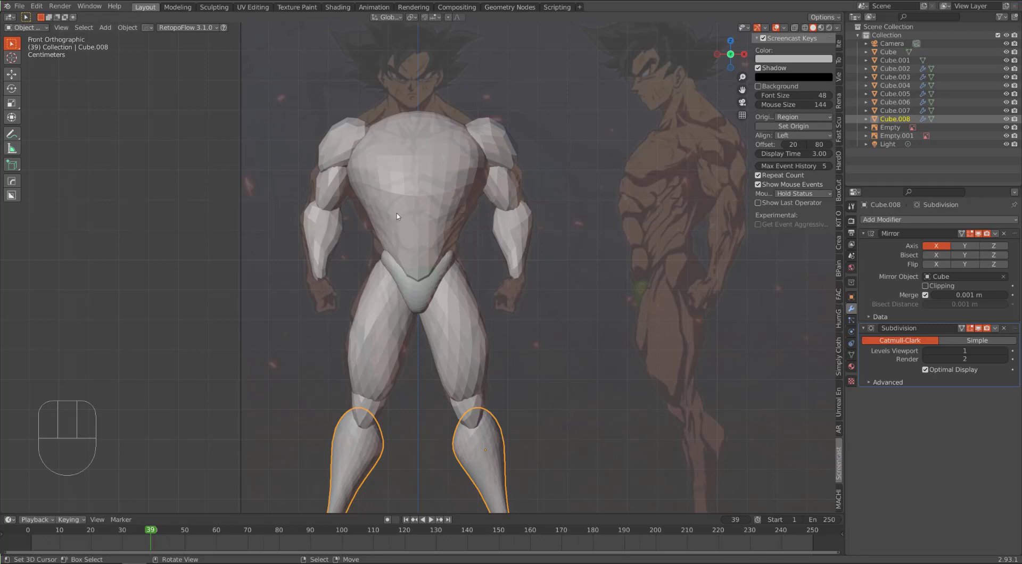
pyautogui.hotkey('ctrl', 'Tab')
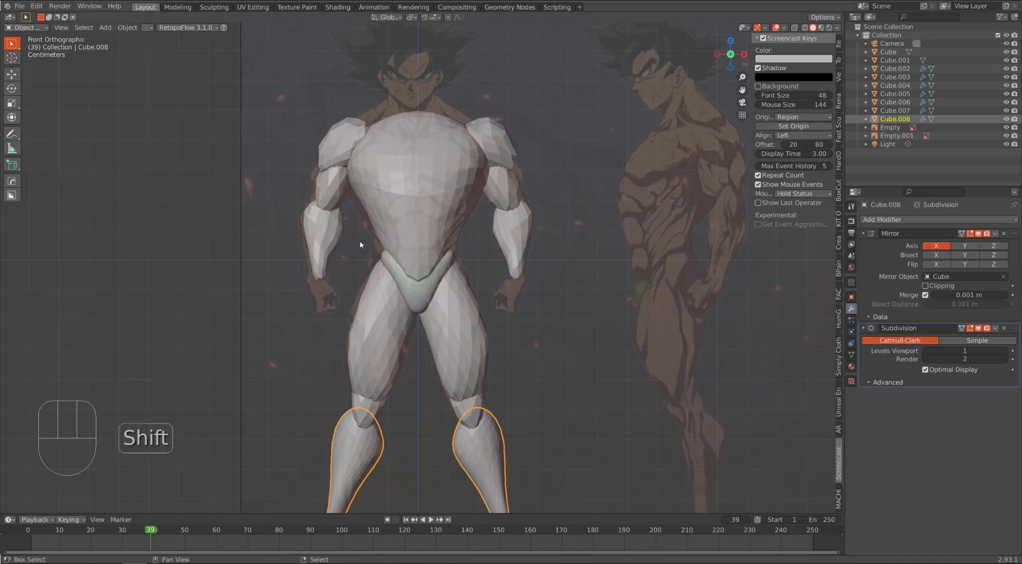
pyautogui.hotkey('shift', 'a')
pyautogui.moveTo(359, 242)
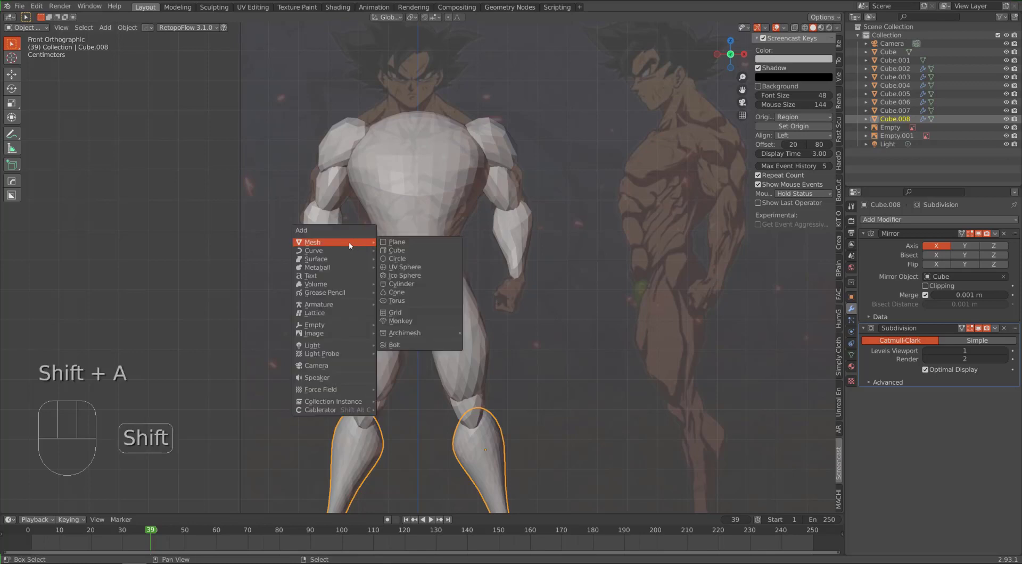
pyautogui.click(391, 285)
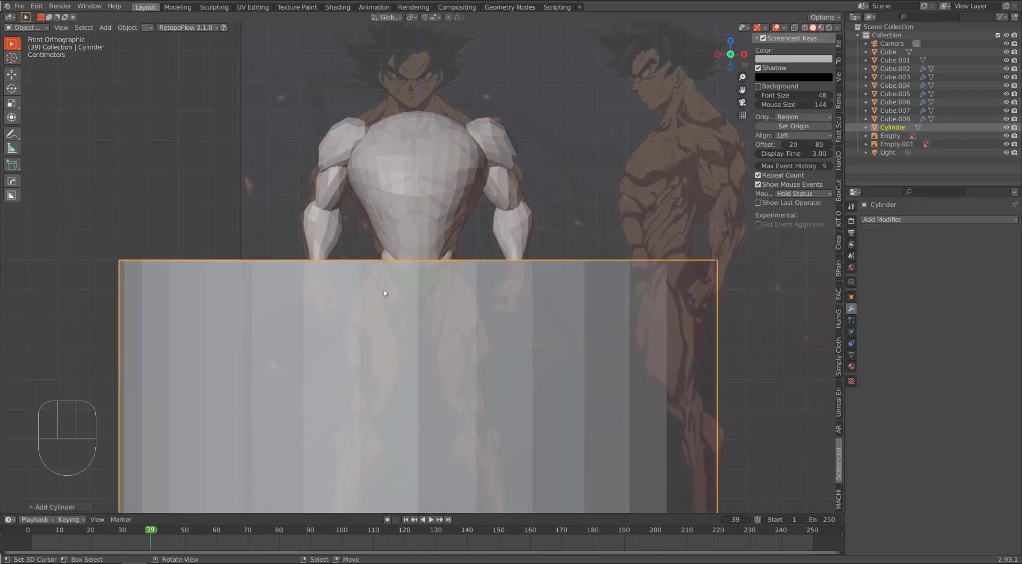
pyautogui.press('x')
pyautogui.click(366, 333)
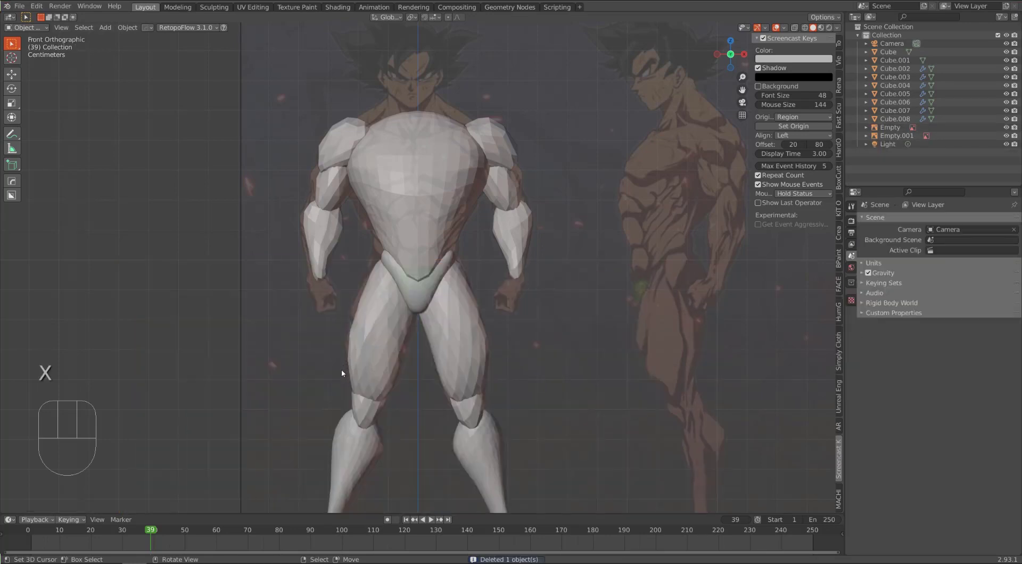
# Add a cube, give it a level 2 Subdivision modifier and apply the modifier
pyautogui.hotkey('shift', 'a')
pyautogui.moveTo(341, 373)
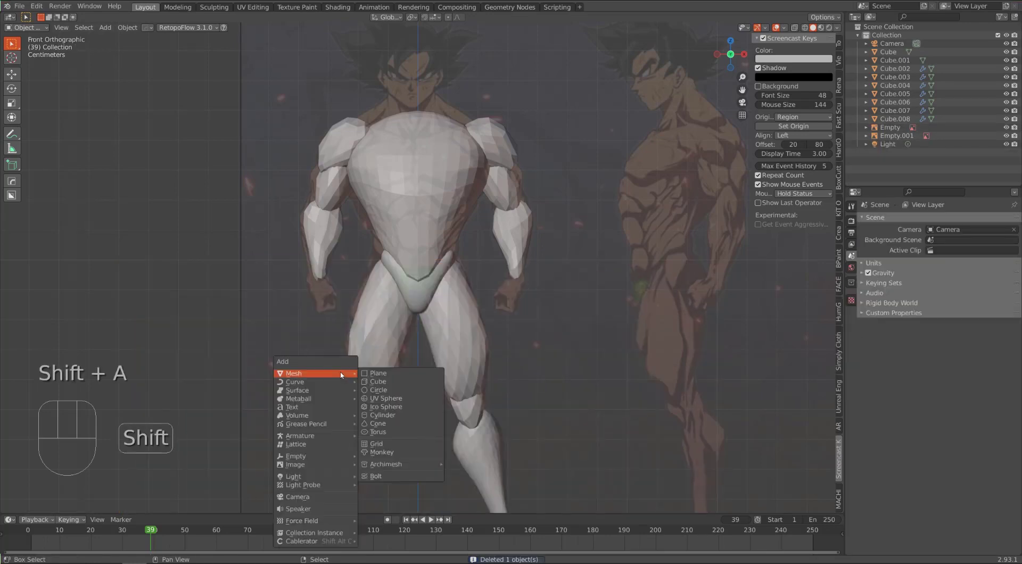
pyautogui.click(367, 383)
pyautogui.press('ctrl')
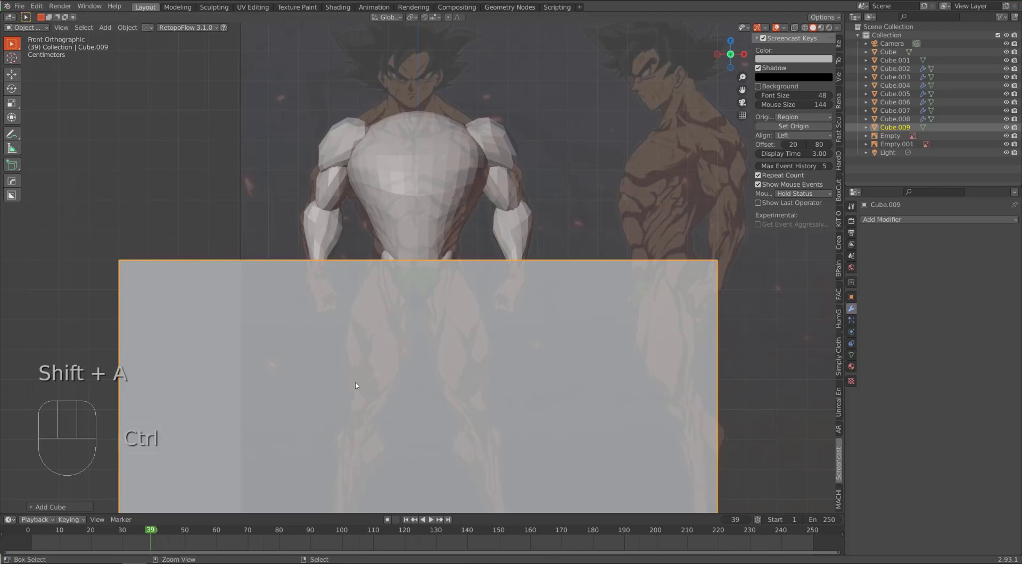
pyautogui.hotkey('ctrl', '2')
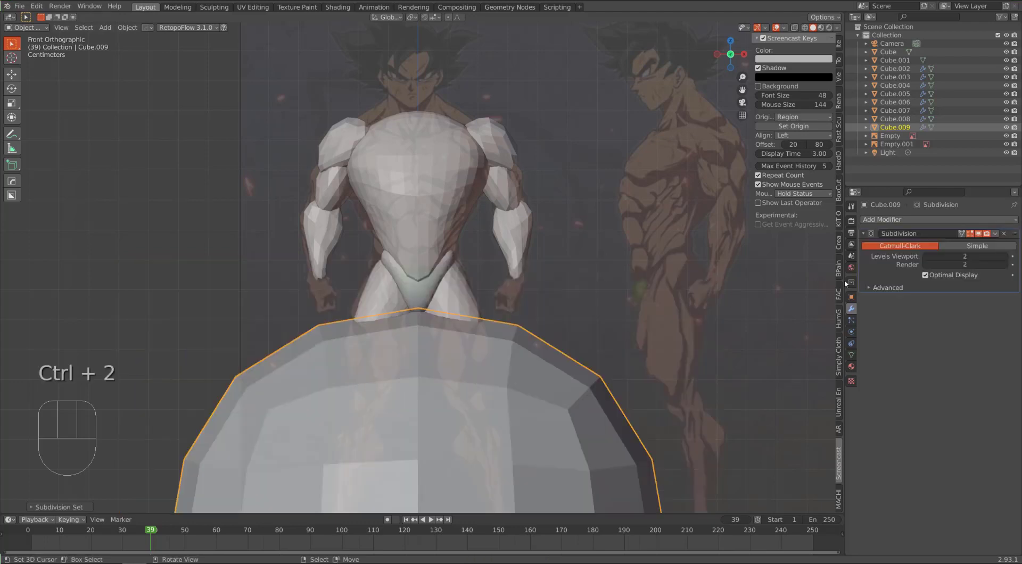
pyautogui.hotkey('ctrl', 'a')
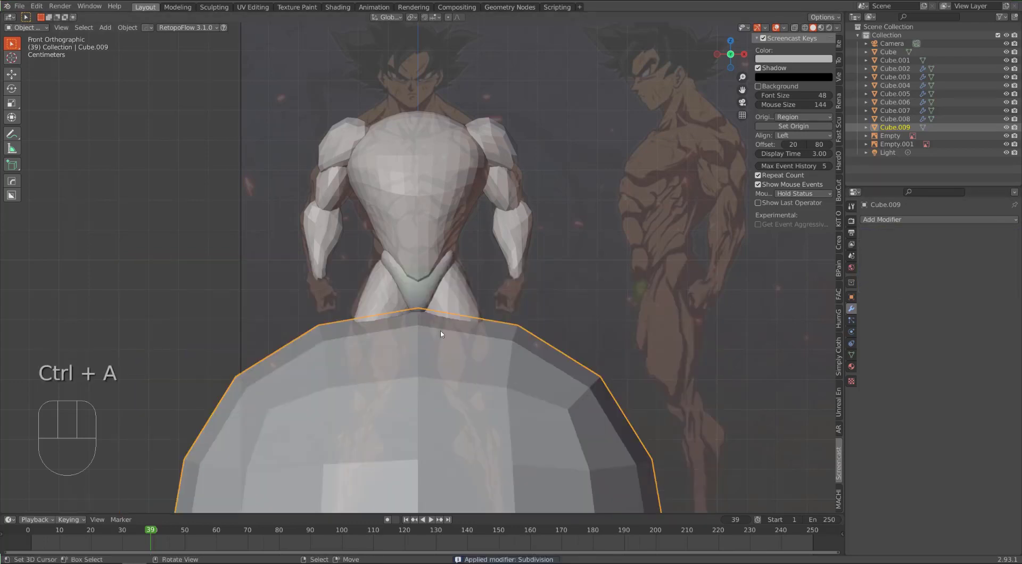
# Move the rounded cube up along the global Z axis to the neck and scale it down to about neck width
pyautogui.press('g')
pyautogui.click(378, 366)
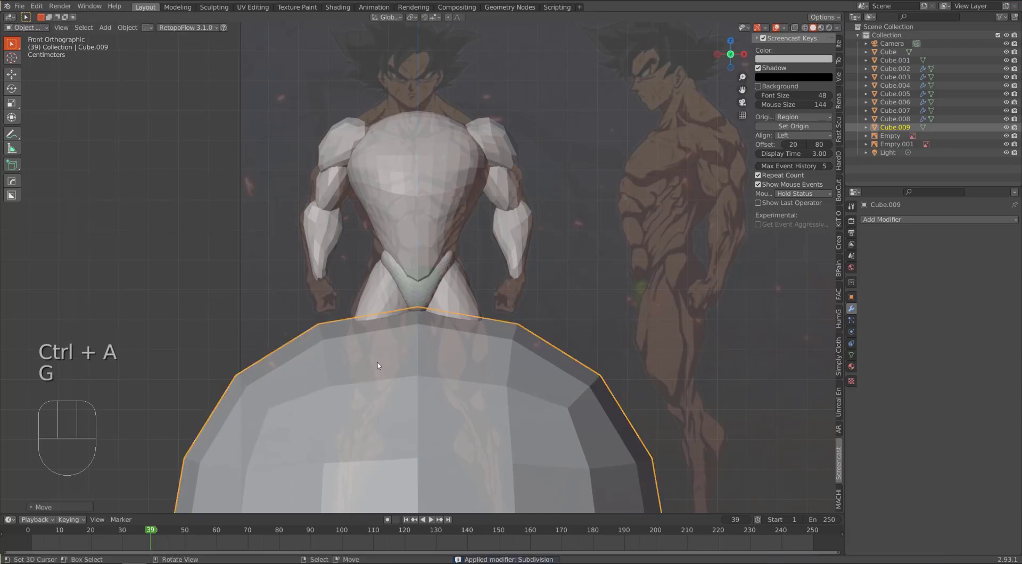
pyautogui.press('g')
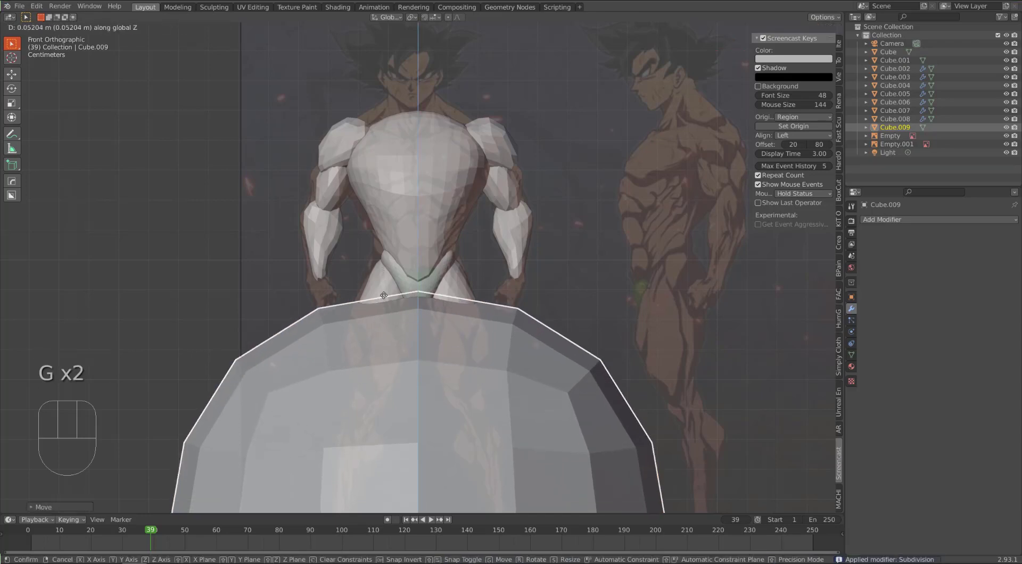
pyautogui.click(376, 78)
pyautogui.press('g')
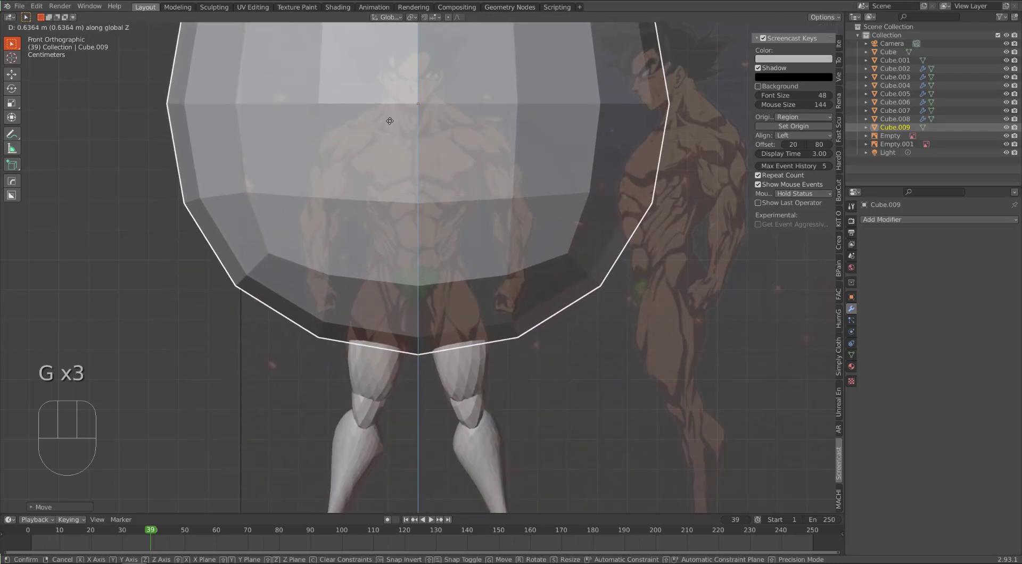
pyautogui.click(386, 130)
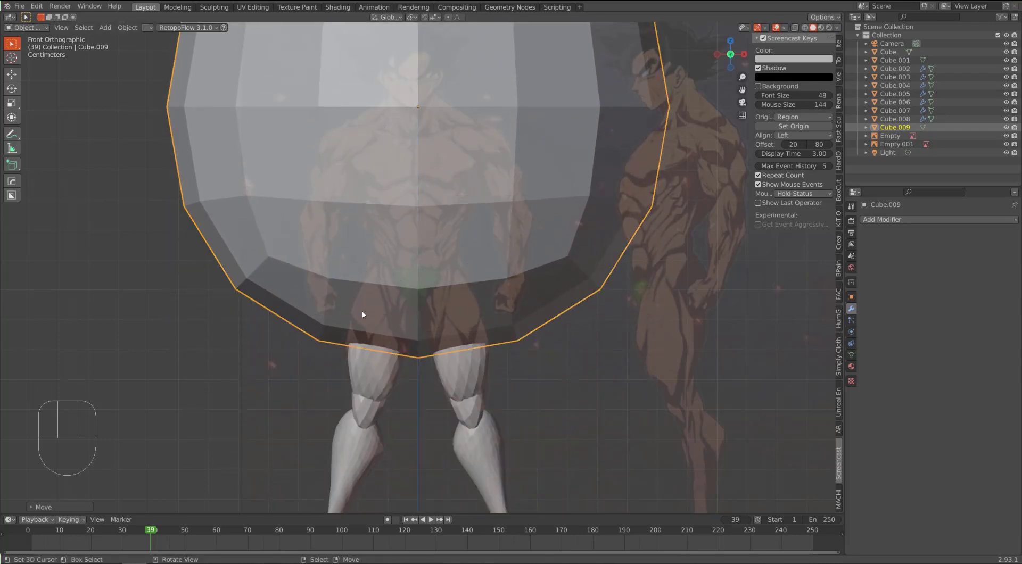
pyautogui.press('s')
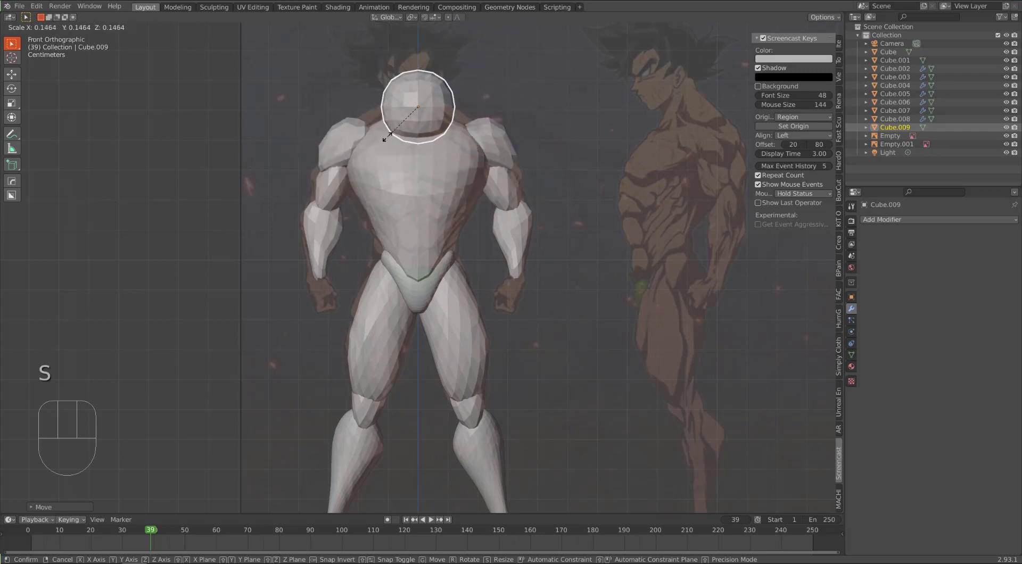
pyautogui.click(383, 130)
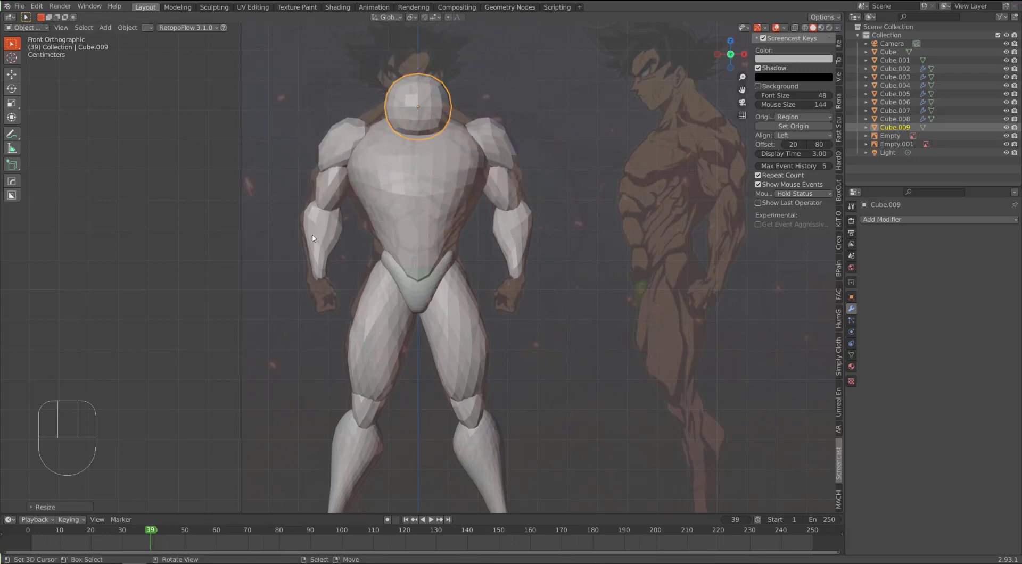
# Apply the neck sphere's scale and move it back over the base of the neck in the side reference
pyautogui.hotkey('ctrl', 'a')
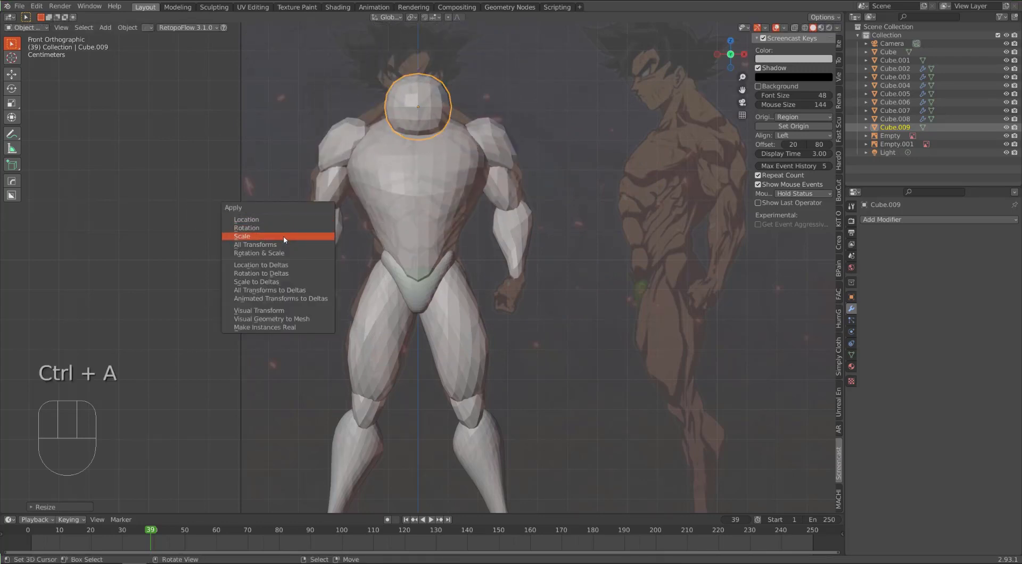
pyautogui.click(286, 237)
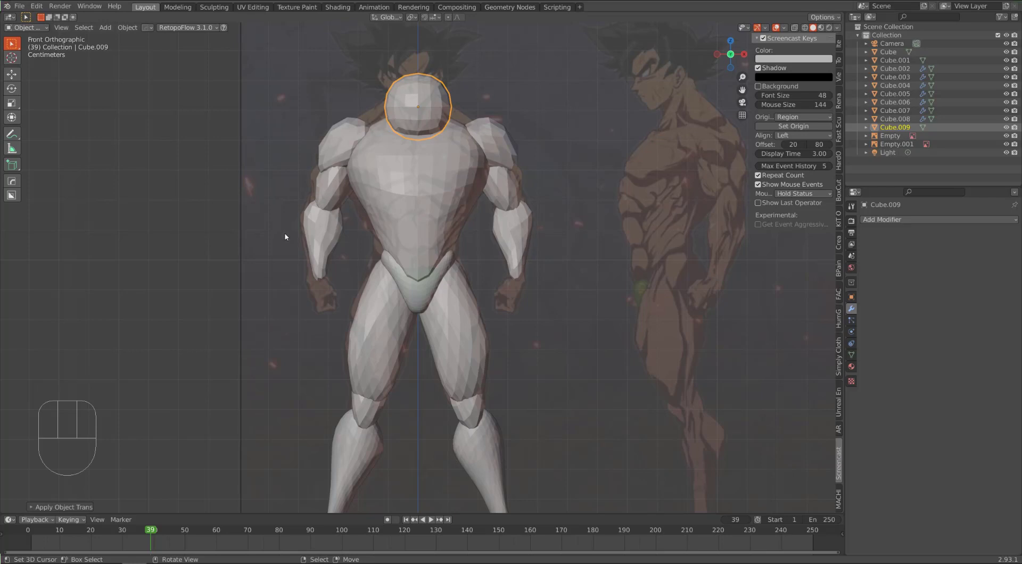
pyautogui.press('KP_3')
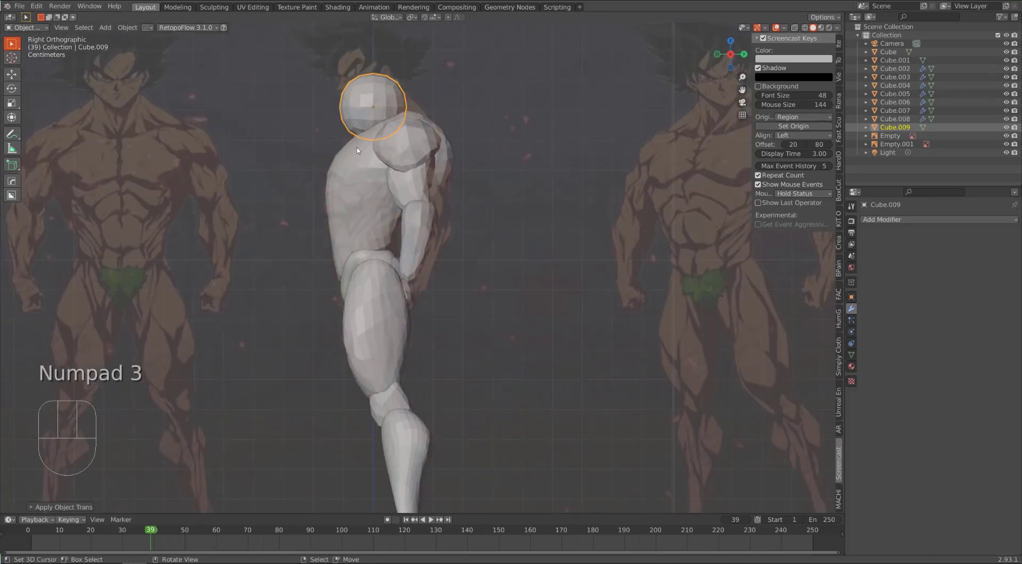
pyautogui.press('g')
pyautogui.click(372, 124)
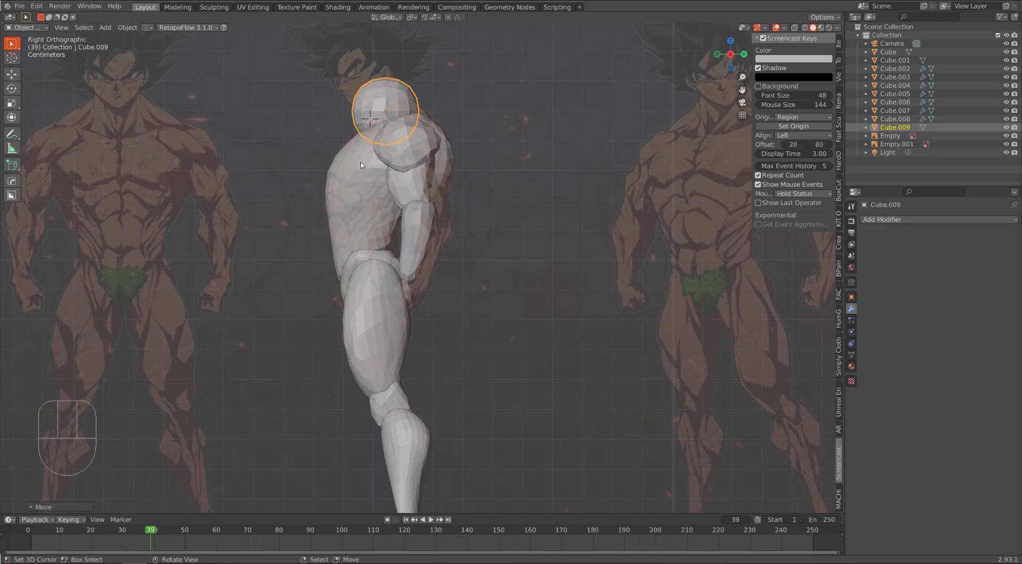
# Reset the 3D cursor to the world origin and switch the neck mesh to Sculpt Mode
pyautogui.hotkey('shift', 's')
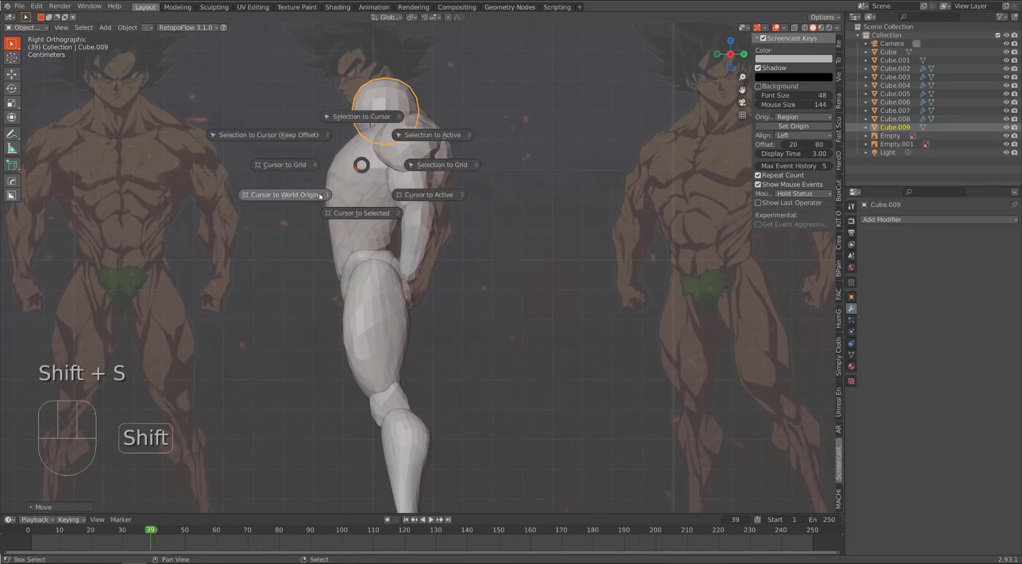
pyautogui.click(308, 194)
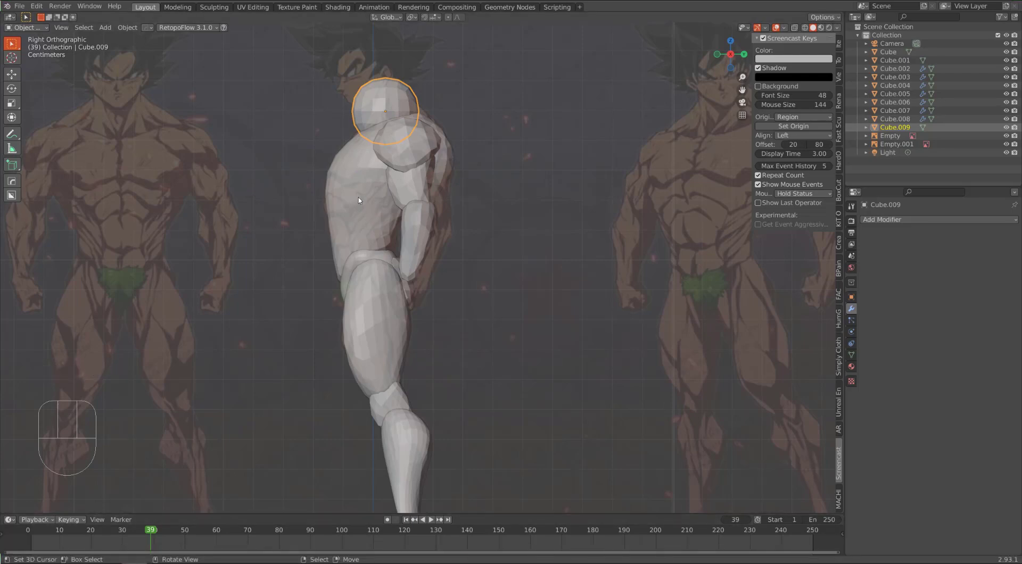
pyautogui.hotkey('ctrl', 'Tab')
pyautogui.click(362, 221)
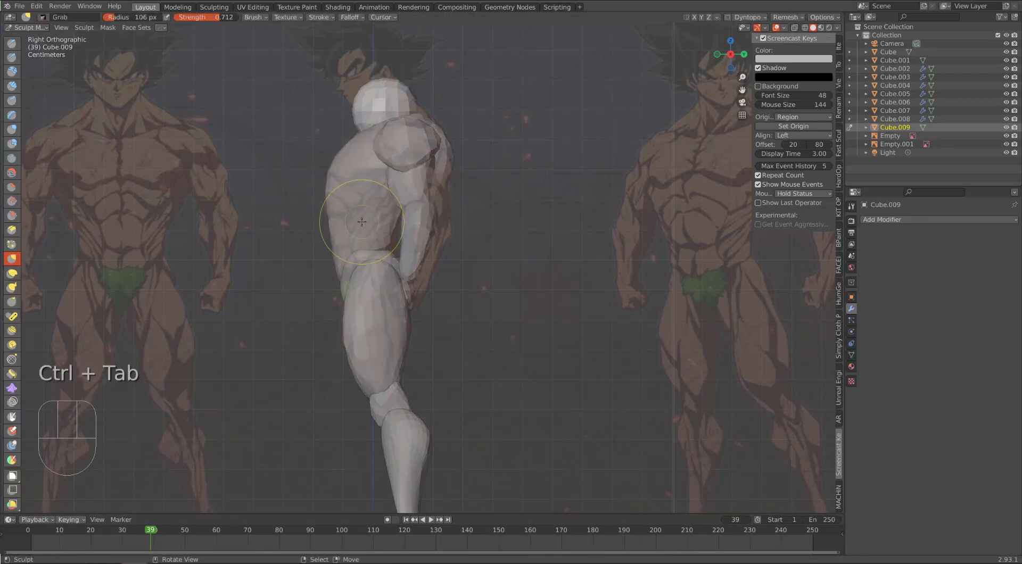
# Enable X symmetry and use the Grab brush to narrow the neck's sides to the front reference
pyautogui.press('KP_1')
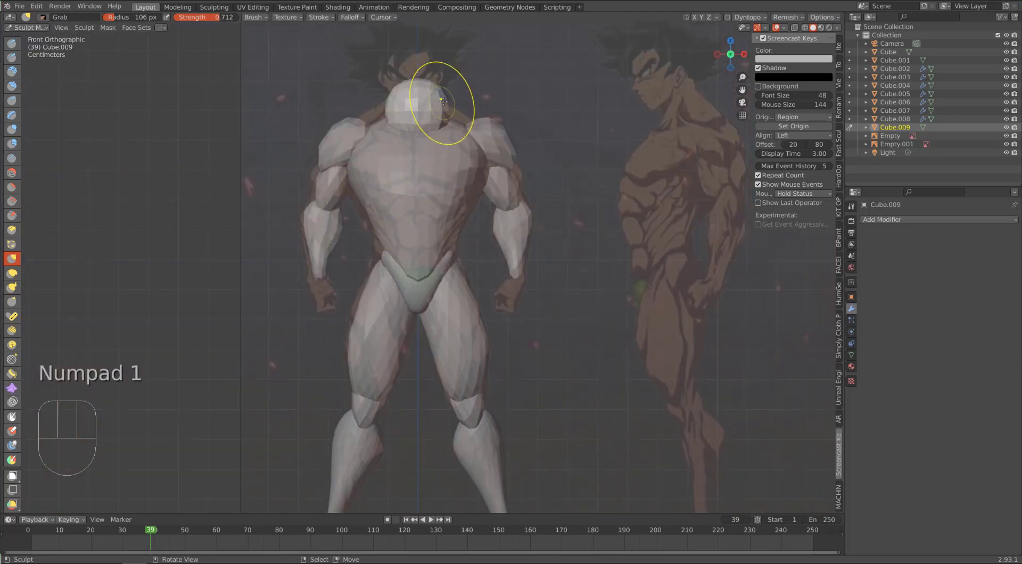
pyautogui.click(695, 17)
pyautogui.moveTo(445, 92); pyautogui.dragTo(427, 108)
pyautogui.moveTo(428, 109); pyautogui.dragTo(440, 115)
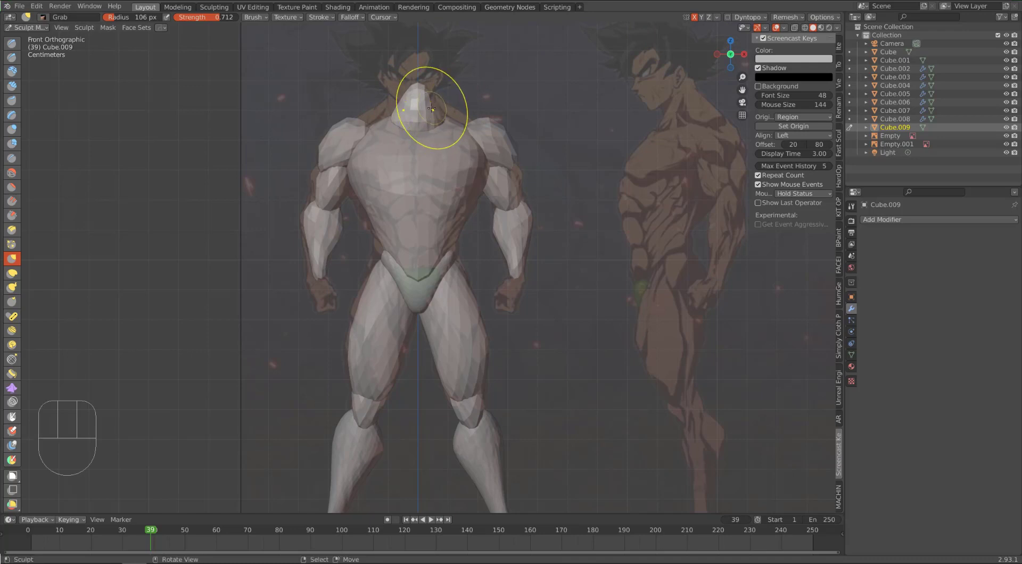
# Pull the neck's front edge backward and its rear down toward the upper back to follow the side reference
pyautogui.press('KP_3')
pyautogui.moveTo(359, 105)
pyautogui.mouseDown()
pyautogui.moveTo(372, 114)
pyautogui.moveTo(409, 94)
pyautogui.mouseUp()
pyautogui.moveTo(407, 92); pyautogui.dragTo(424, 115)
pyautogui.moveTo(392, 84); pyautogui.dragTo(390, 89)
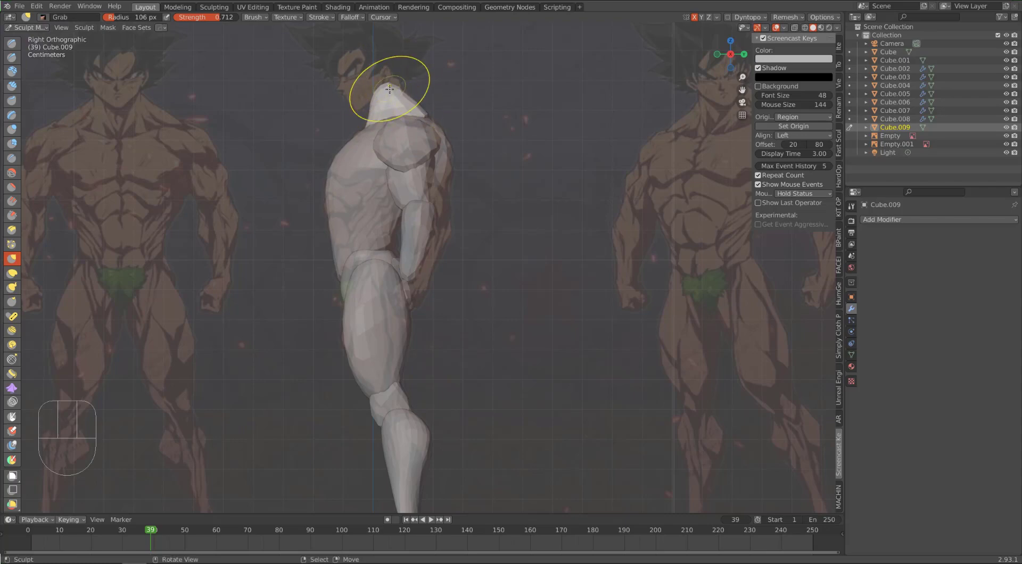
# Return to Object Mode, add a level 1 Subdivision modifier to the neck mesh and apply it
pyautogui.press('KP_1')
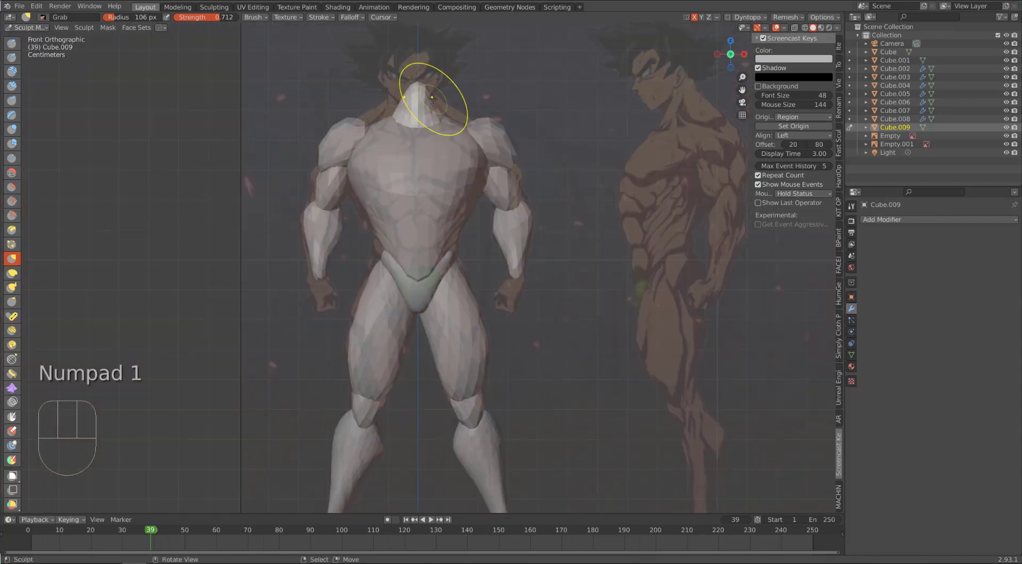
pyautogui.keyDown('alt'); pyautogui.moveTo(433, 97); pyautogui.dragTo(393, 127); pyautogui.keyUp('alt')
pyautogui.moveTo(351, 143)
pyautogui.keyDown('alt'); pyautogui.mouseDown()
pyautogui.moveTo(396, 170)
pyautogui.moveTo(386, 164)
pyautogui.mouseUp(); pyautogui.keyUp('alt')
pyautogui.hotkey('ctrl', 'Tab')
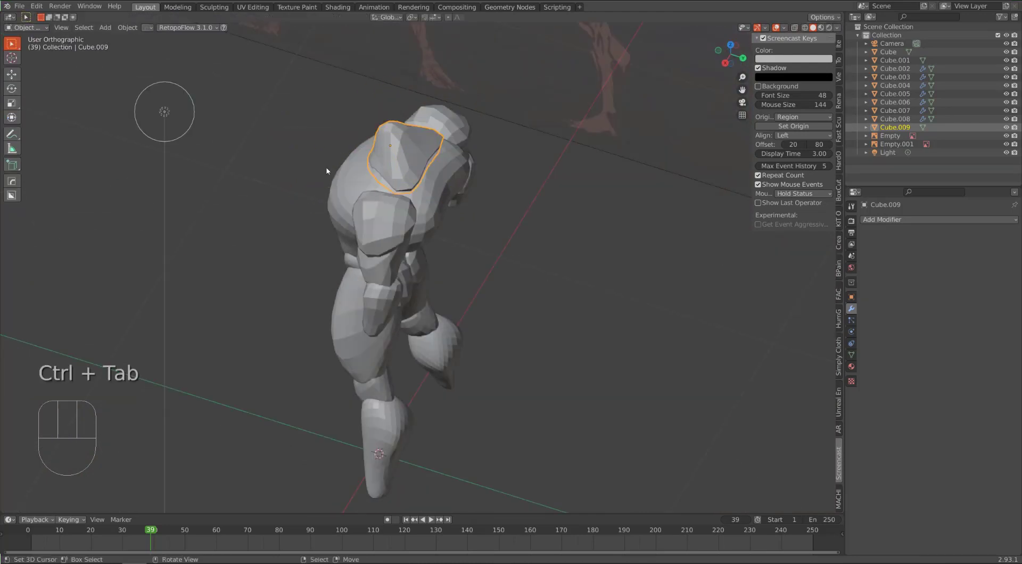
pyautogui.hotkey('ctrl', '1')
pyautogui.hotkey('ctrl', 'a')
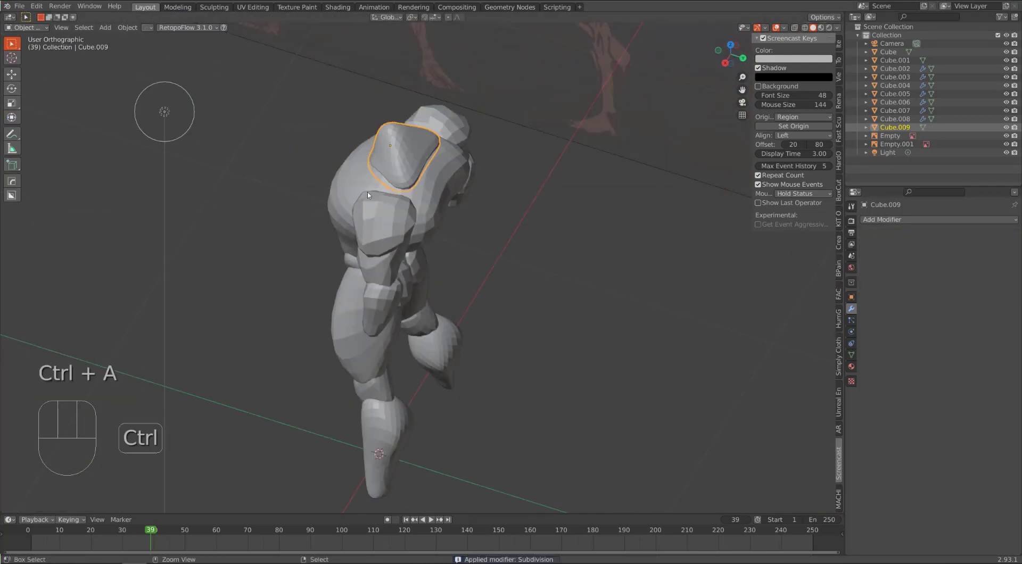
# Sculpt the neck's base outward with the Grab brush so the trapezius spreads toward both shoulders
pyautogui.hotkey('ctrl', 'Tab')
pyautogui.click(368, 240)
pyautogui.moveTo(372, 229)
pyautogui.keyDown('alt'); pyautogui.mouseDown()
pyautogui.moveTo(373, 184)
pyautogui.moveTo(341, 159)
pyautogui.mouseUp(); pyautogui.keyUp('alt')
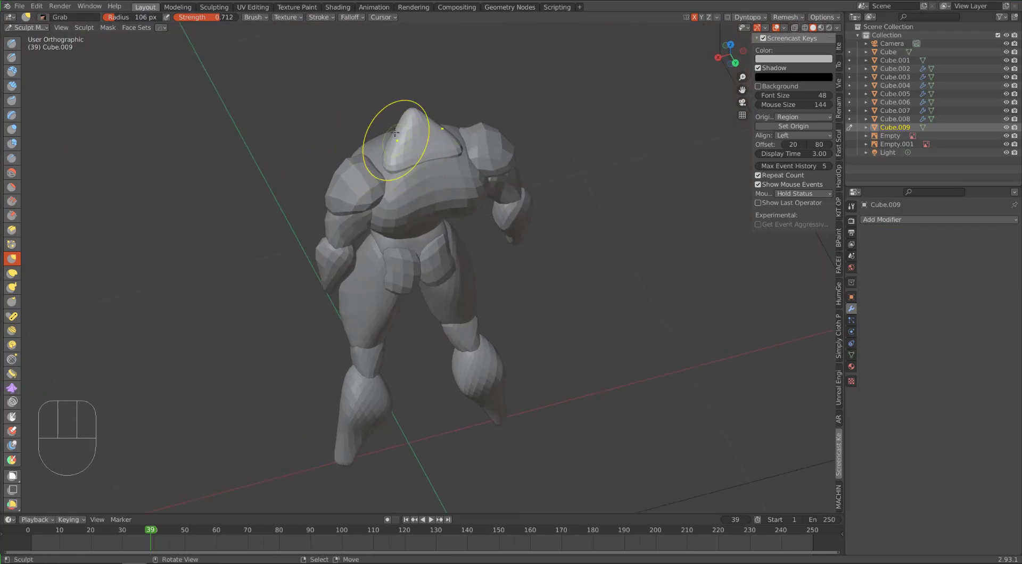
pyautogui.moveTo(356, 120)
pyautogui.keyDown('alt'); pyautogui.mouseDown()
pyautogui.moveTo(418, 137)
pyautogui.moveTo(443, 186)
pyautogui.moveTo(469, 205)
pyautogui.moveTo(407, 179)
pyautogui.moveTo(353, 172)
pyautogui.moveTo(362, 191)
pyautogui.moveTo(405, 166)
pyautogui.mouseUp(); pyautogui.keyUp('alt')
pyautogui.moveTo(407, 168); pyautogui.dragTo(412, 165)
pyautogui.moveTo(414, 169); pyautogui.dragTo(422, 167)
pyautogui.moveTo(418, 172); pyautogui.dragTo(424, 168)
pyautogui.keyDown('alt'); pyautogui.moveTo(423, 168); pyautogui.dragTo(419, 121, button='middle'); pyautogui.keyUp('alt')
pyautogui.moveTo(385, 120); pyautogui.dragTo(383, 123)
pyautogui.moveTo(383, 123)
pyautogui.keyDown('alt'); pyautogui.mouseDown(button='middle')
pyautogui.moveTo(376, 114)
pyautogui.moveTo(425, 173)
pyautogui.mouseUp(button='middle'); pyautogui.keyUp('alt')
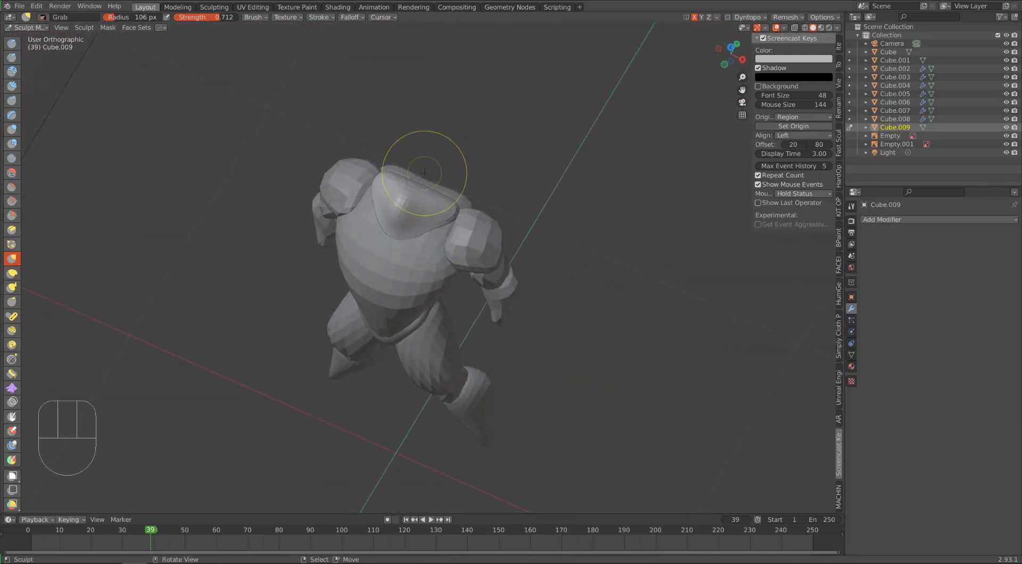
# Adjust the back and upper front of the neck with the Grab brush to match the side reference
pyautogui.press('KP_1')
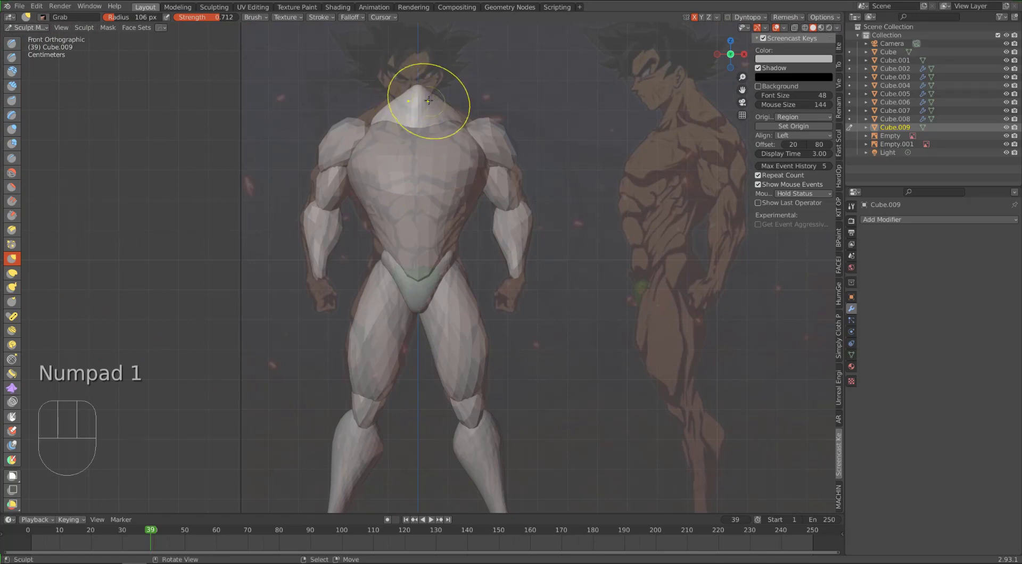
pyautogui.keyDown('alt'); pyautogui.moveTo(411, 107); pyautogui.dragTo(400, 58, button='middle'); pyautogui.keyUp('alt')
pyautogui.press('KP_3')
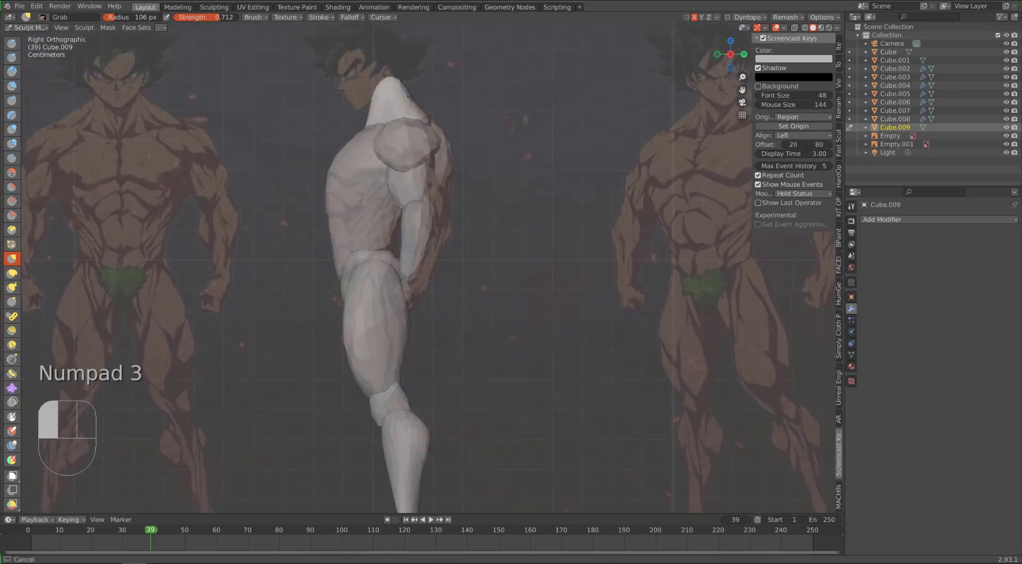
pyautogui.moveTo(412, 97); pyautogui.dragTo(374, 89)
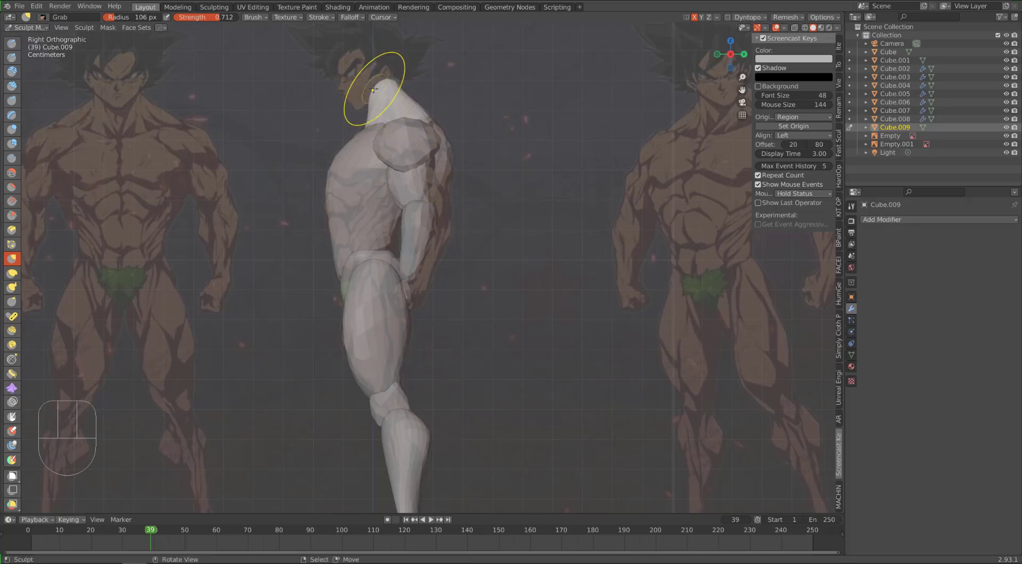
pyautogui.click(374, 89)
# Reduce the Grab brush to 70 px, refine the upper neck and trapezius contours, and return to Object Mode
pyautogui.press('f')
pyautogui.click(368, 96)
pyautogui.keyDown('alt'); pyautogui.moveTo(292, 194); pyautogui.dragTo(373, 224); pyautogui.keyUp('alt')
pyautogui.moveTo(414, 100); pyautogui.dragTo(443, 96)
pyautogui.press('KP_1')
pyautogui.click(444, 95)
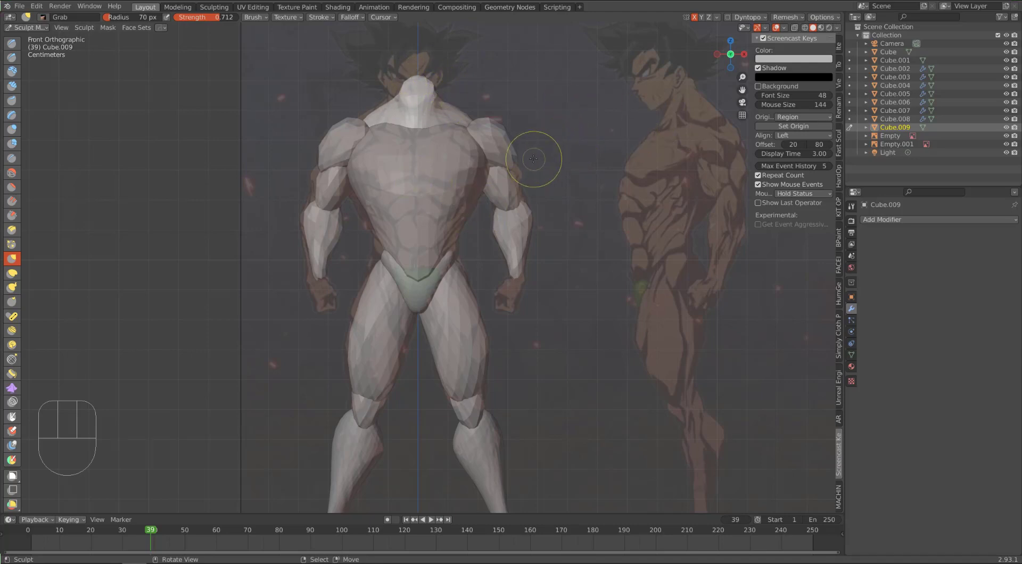
pyautogui.hotkey('ctrl', 'Tab')
pyautogui.click(463, 162)
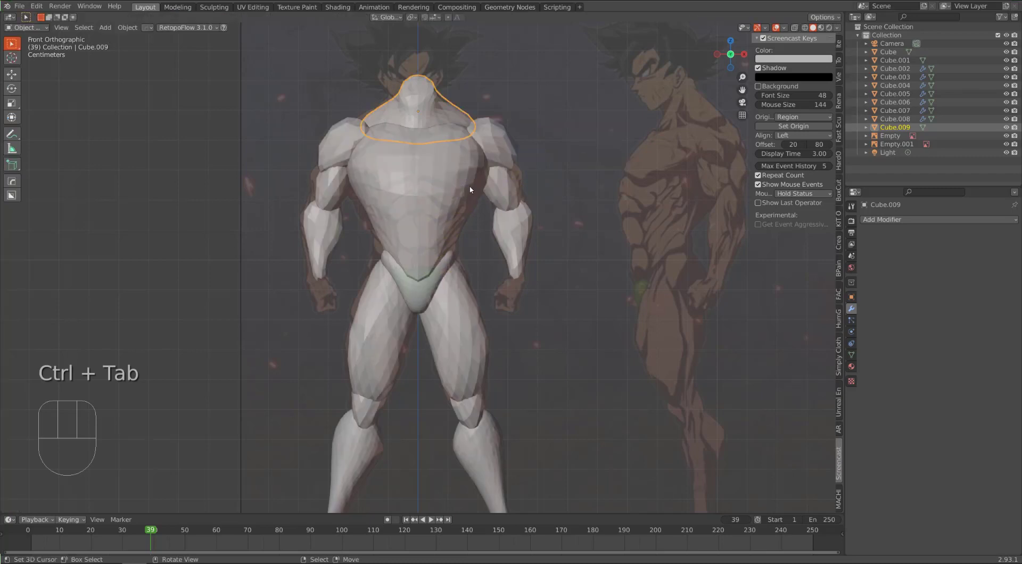
# Add a cube for the head, give it a level 3 Subdivision modifier and apply the modifier
pyautogui.hotkey('shift', 'a')
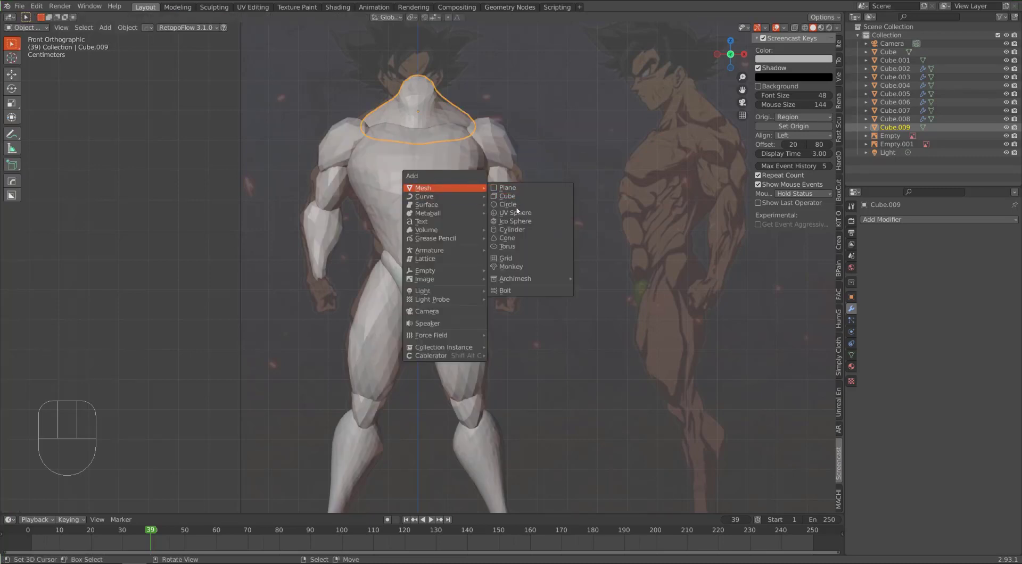
pyautogui.click(512, 198)
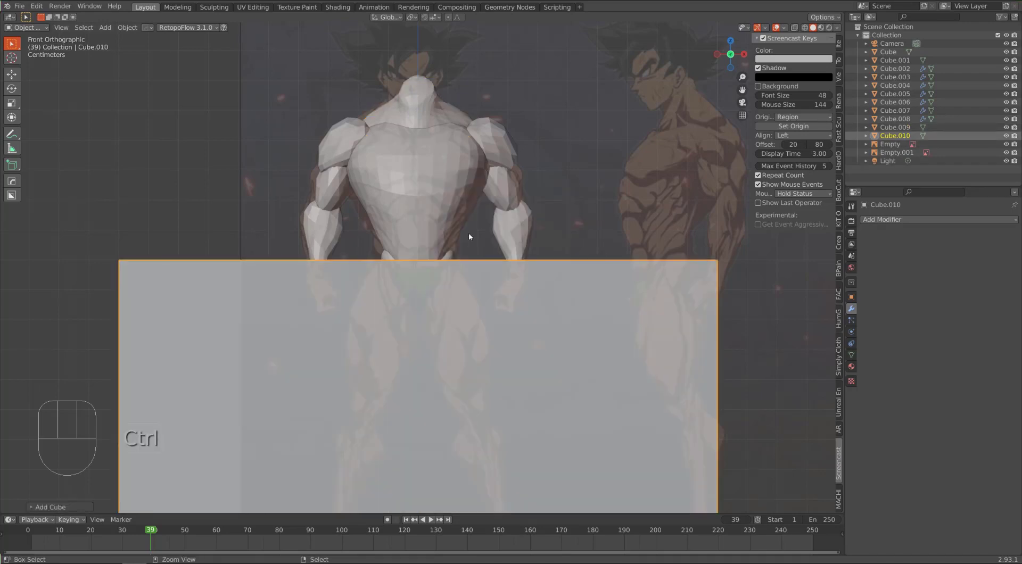
pyautogui.hotkey('ctrl', '3')
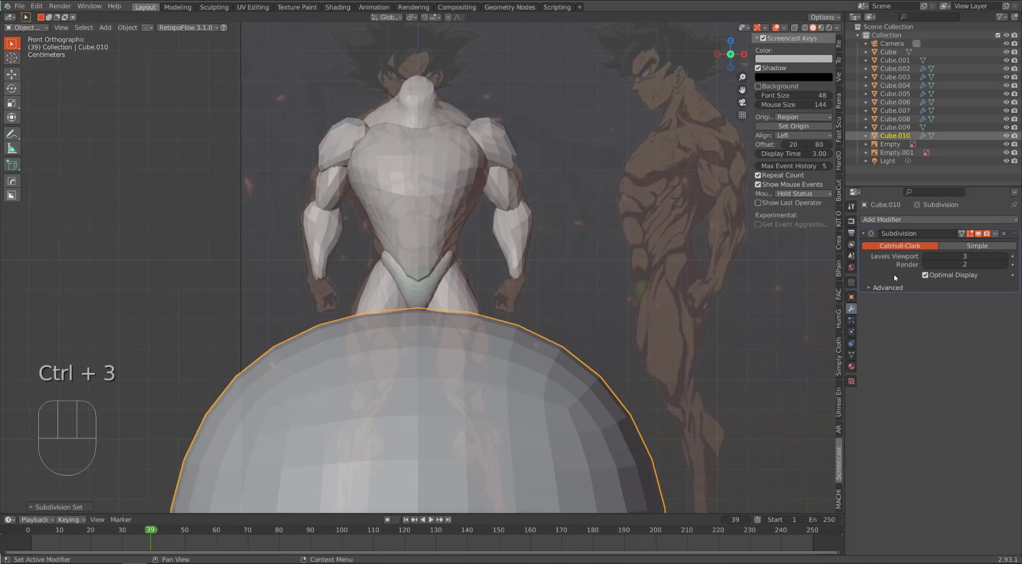
pyautogui.hotkey('ctrl', 'a')
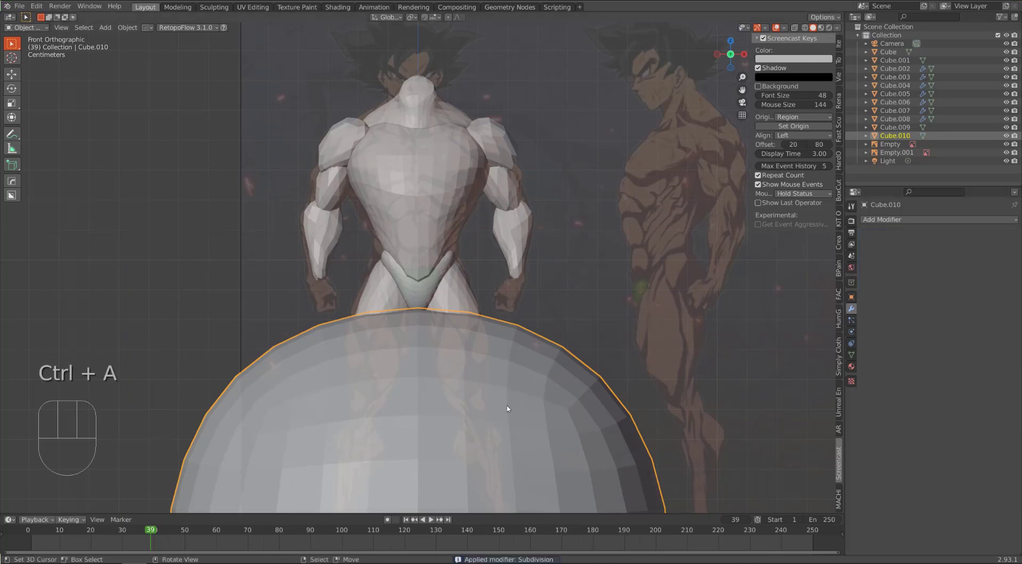
# Move the new sphere up along the global Z axis to the head and scale it down to about head size
pyautogui.press('g')
pyautogui.click(496, 72)
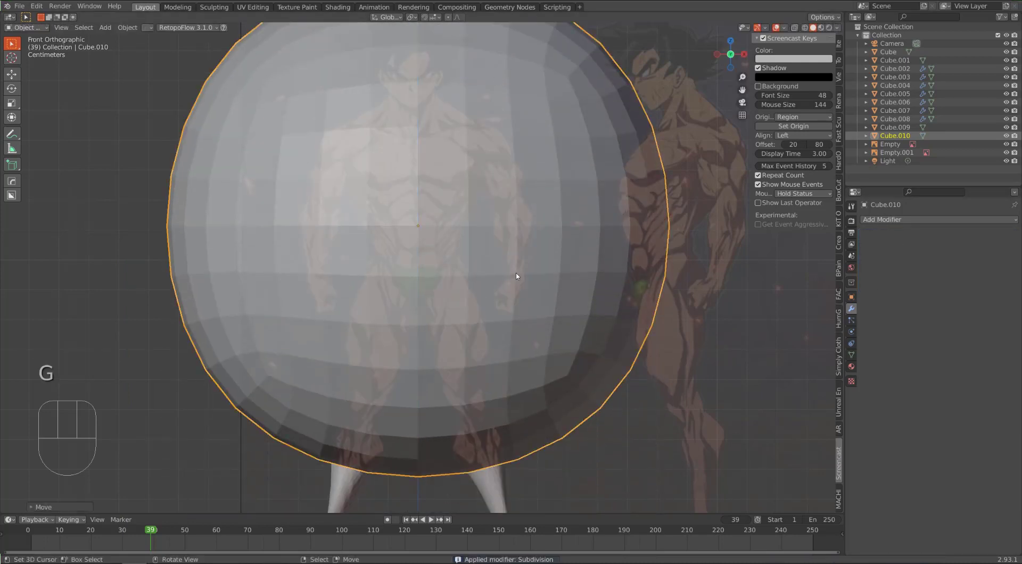
pyautogui.press('g')
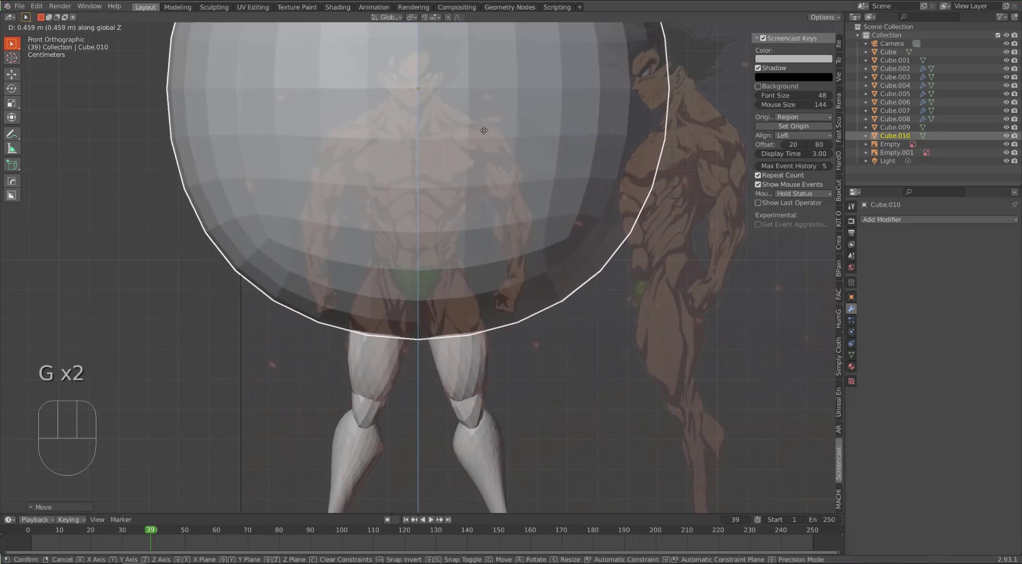
pyautogui.click(483, 121)
pyautogui.press('KP_3')
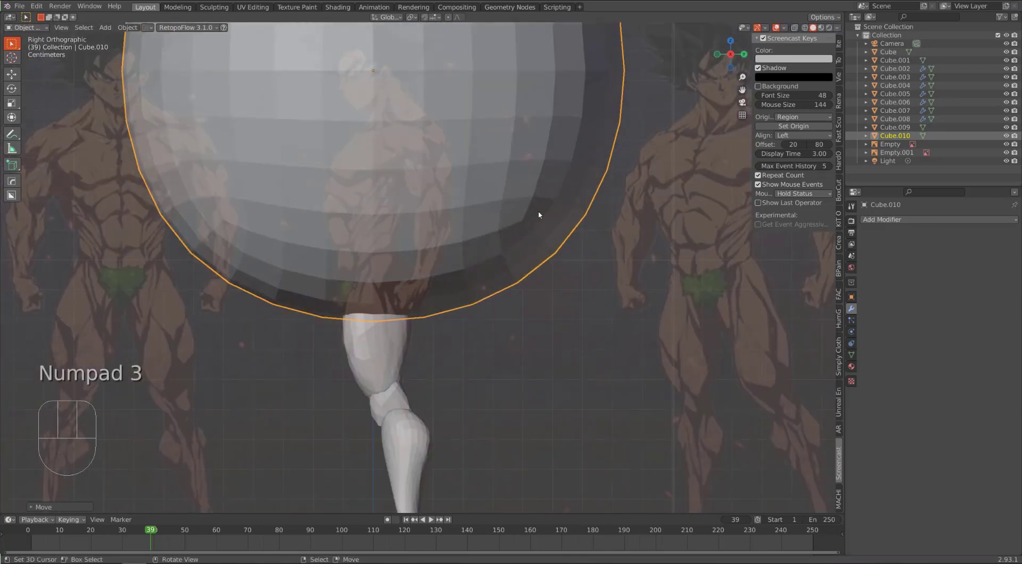
pyautogui.press('s')
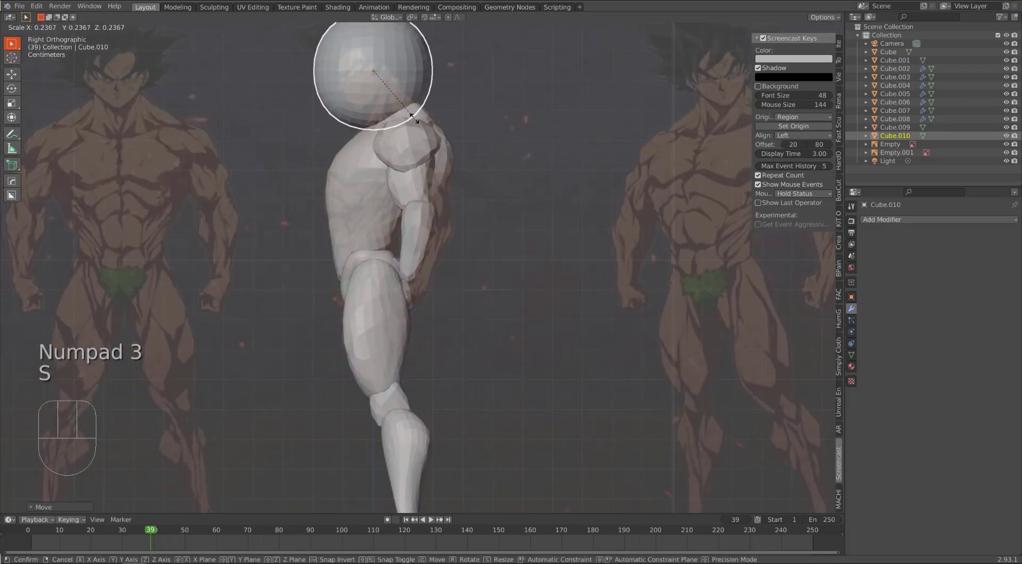
pyautogui.click(396, 96)
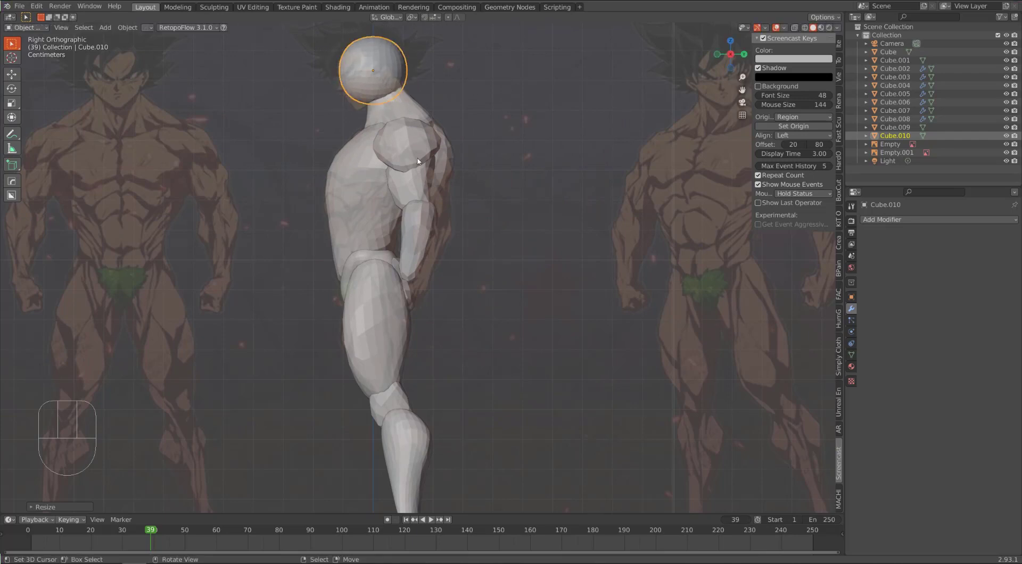
# Scale the head sphere down slightly and shift it up and forward over the skull in the side reference
pyautogui.scroll(3, 418, 159)
pyautogui.keyDown('shift'); pyautogui.moveTo(405, 154); pyautogui.dragTo(435, 305, button='middle'); pyautogui.keyUp('shift')
pyautogui.keyDown('shift'); pyautogui.moveTo(404, 132); pyautogui.dragTo(509, 358, button='middle'); pyautogui.keyUp('shift')
pyautogui.scroll(3, 467, 261)
pyautogui.scroll(1, 509, 359)
pyautogui.press('s')
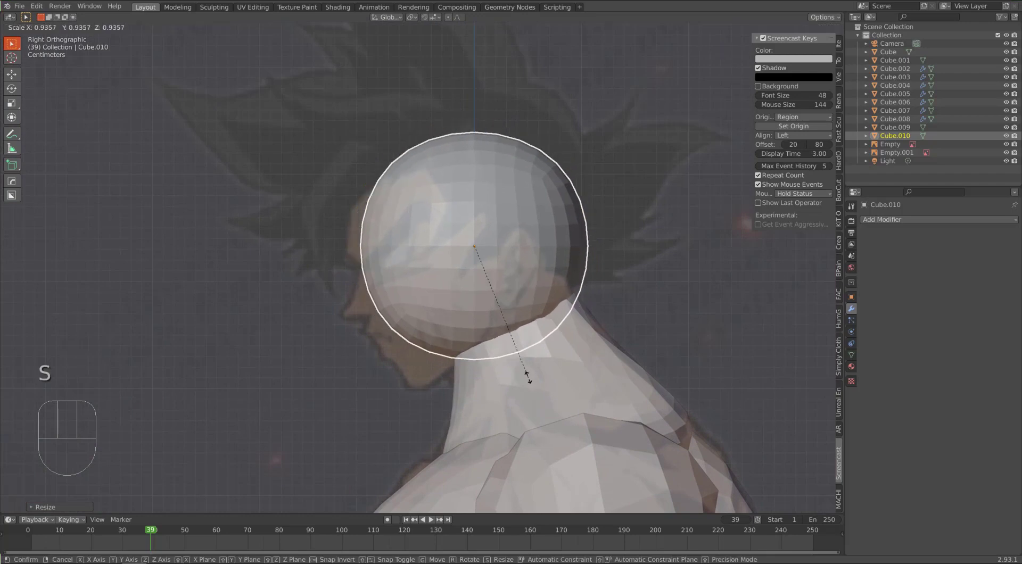
pyautogui.click(532, 379)
pyautogui.press('g')
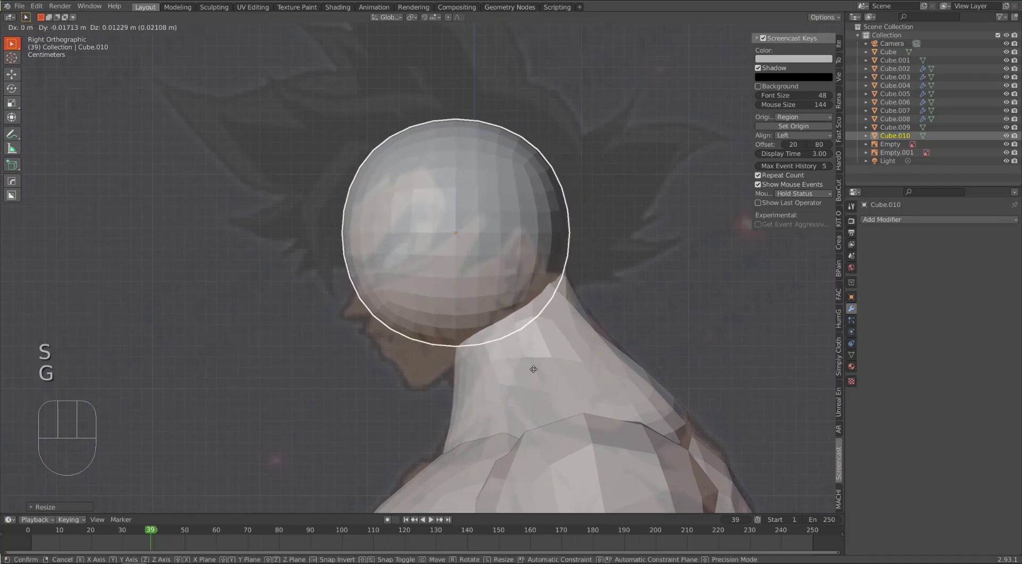
pyautogui.click(539, 357)
# Enlarge the head sphere slightly and nudge it upward to fit the cranium in the side reference
pyautogui.press('s')
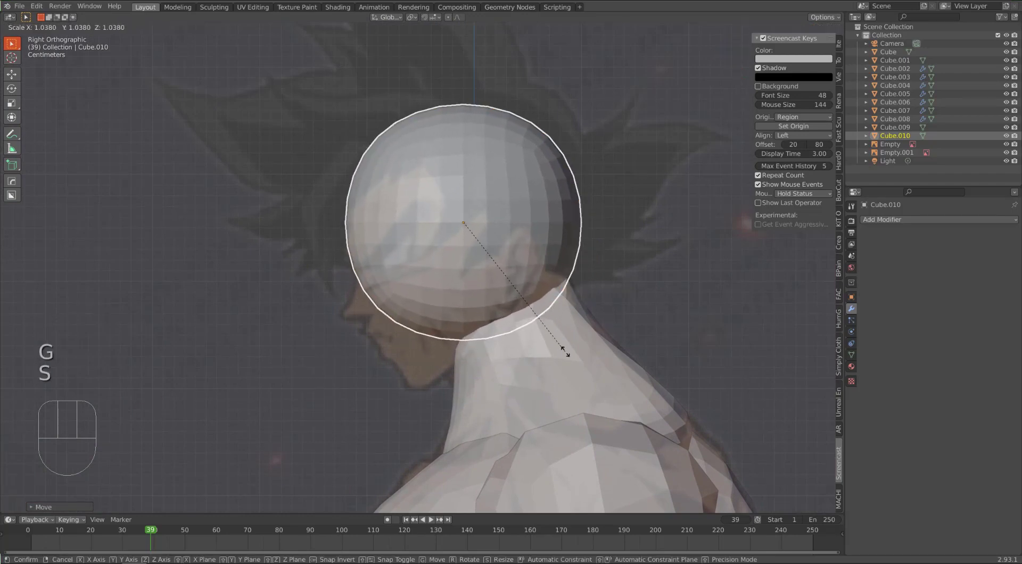
pyautogui.click(573, 359)
pyautogui.press('g')
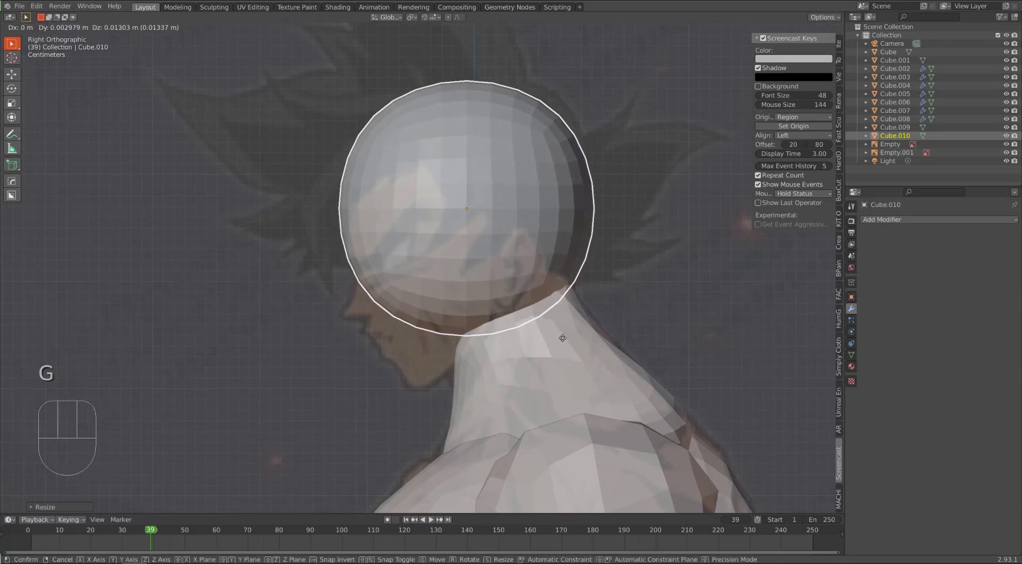
pyautogui.click(563, 338)
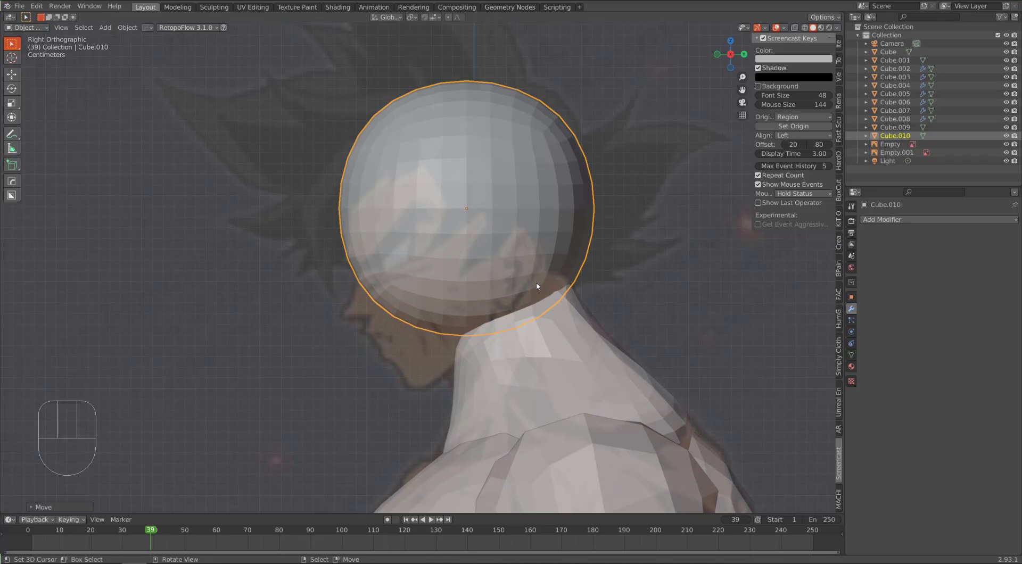
pyautogui.scroll(-2, 547, 301)
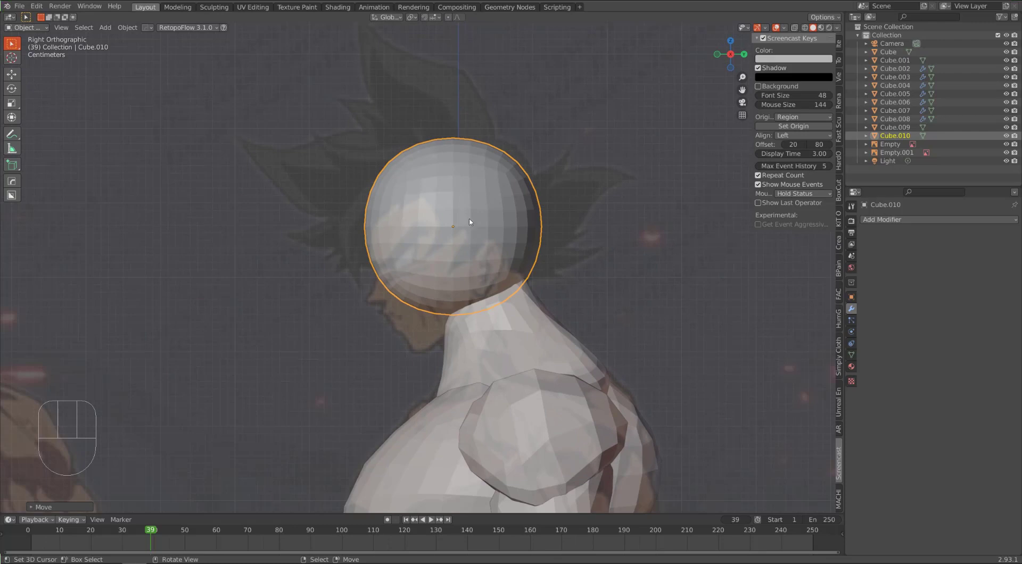
pyautogui.scroll(-6, 468, 234)
pyautogui.scroll(5, 451, 234)
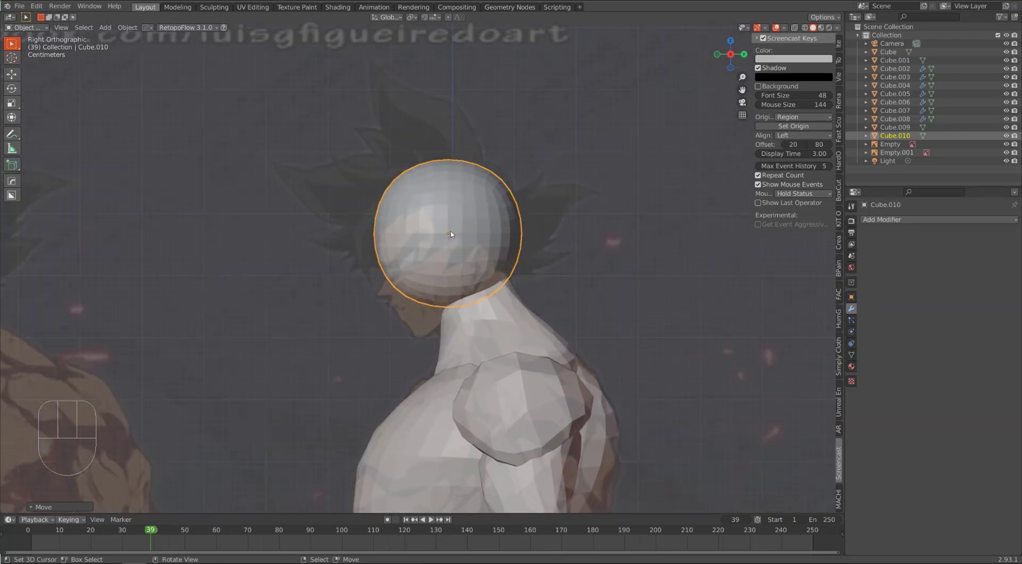
pyautogui.scroll(2, 434, 277)
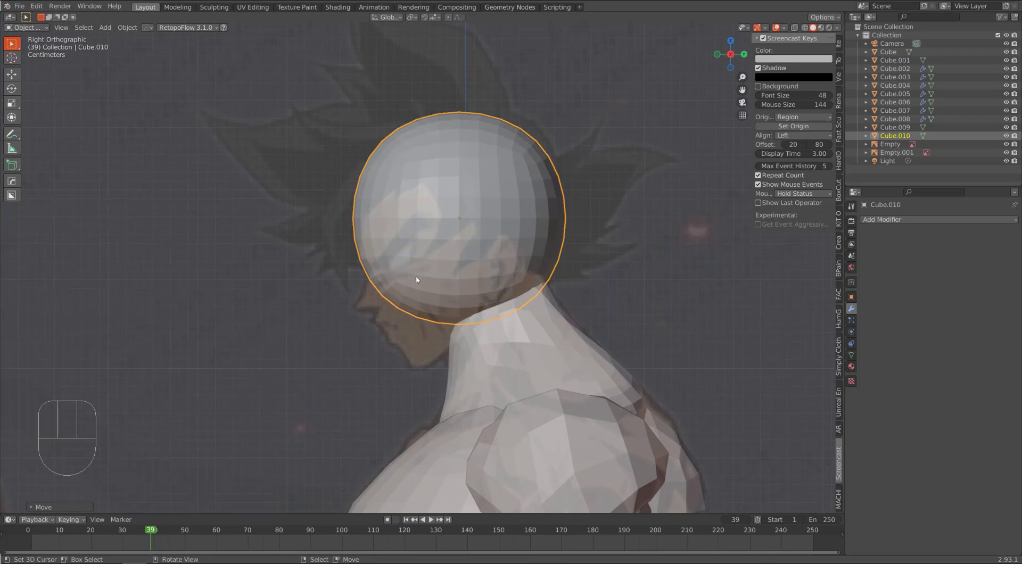
pyautogui.press('g')
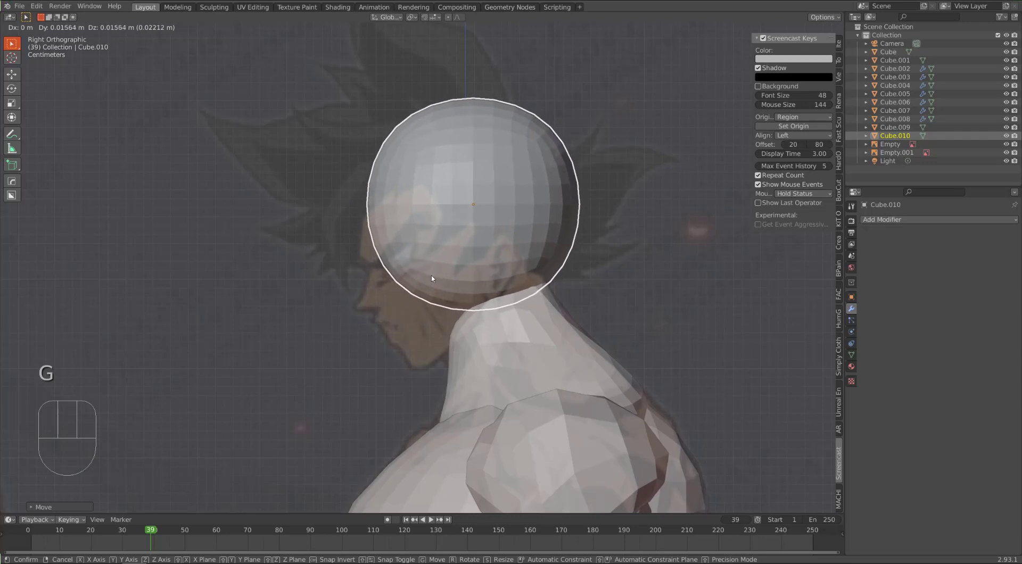
pyautogui.rightClick(392, 250)
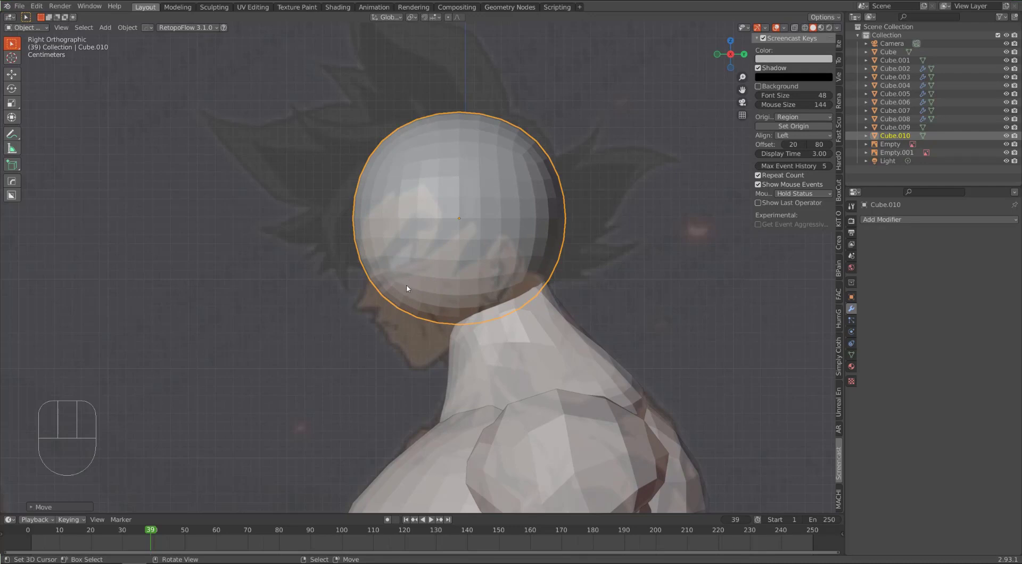
# Put the head sphere in Sculpt Mode and choose the Grab brush with a radius of 148 px
pyautogui.hotkey('ctrl', 'Tab')
pyautogui.hotkey('ctrl', 'Tab')
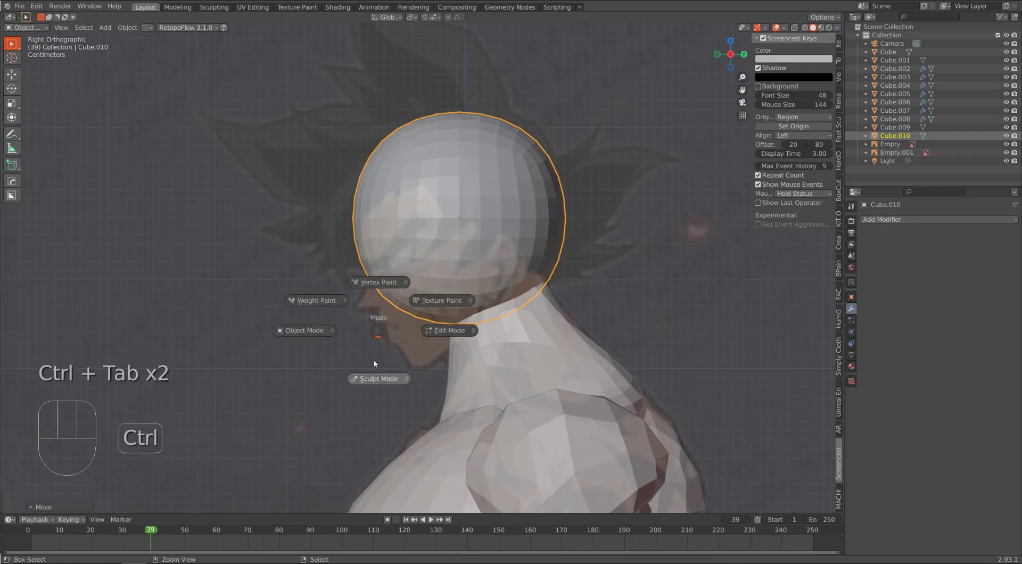
pyautogui.click(371, 380)
pyautogui.press('g')
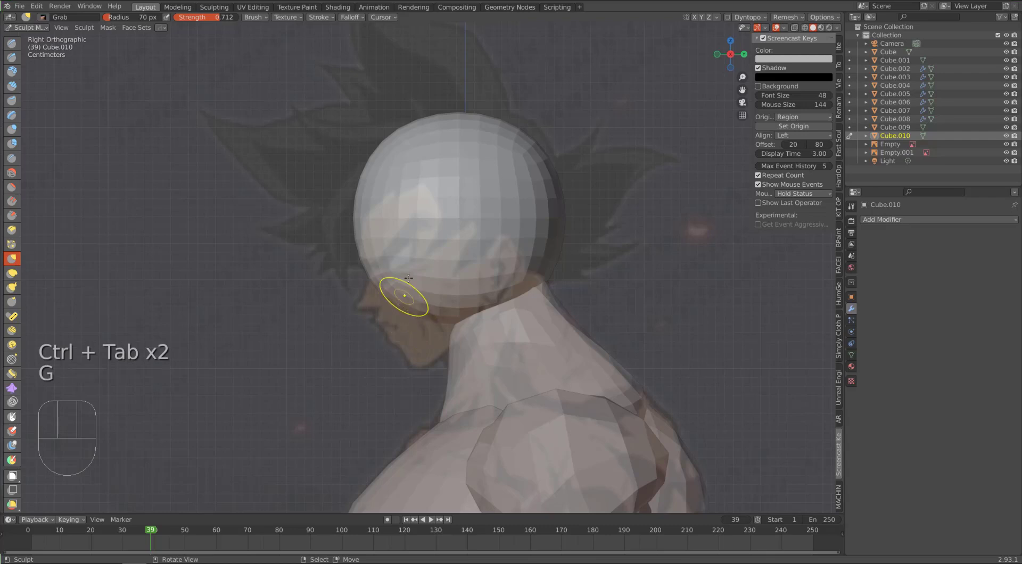
pyautogui.press('f')
pyautogui.click(429, 314)
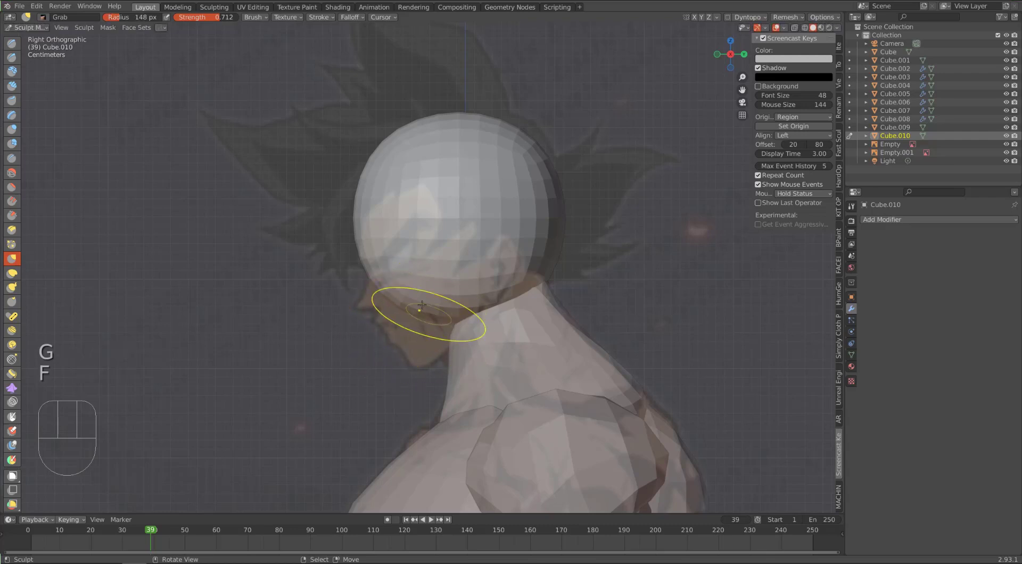
# Test a Grab stroke on the sphere's underside, undo it and enlarge the brush radius to 236 px
pyautogui.keyDown('alt'); pyautogui.moveTo(301, 294); pyautogui.dragTo(396, 308, button='middle'); pyautogui.keyUp('alt')
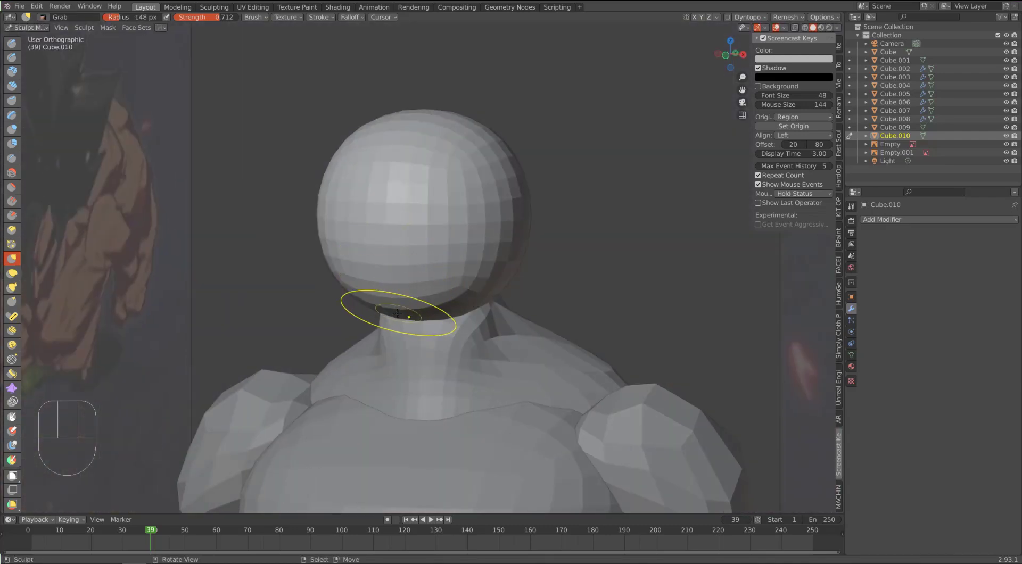
pyautogui.moveTo(397, 309); pyautogui.dragTo(384, 308)
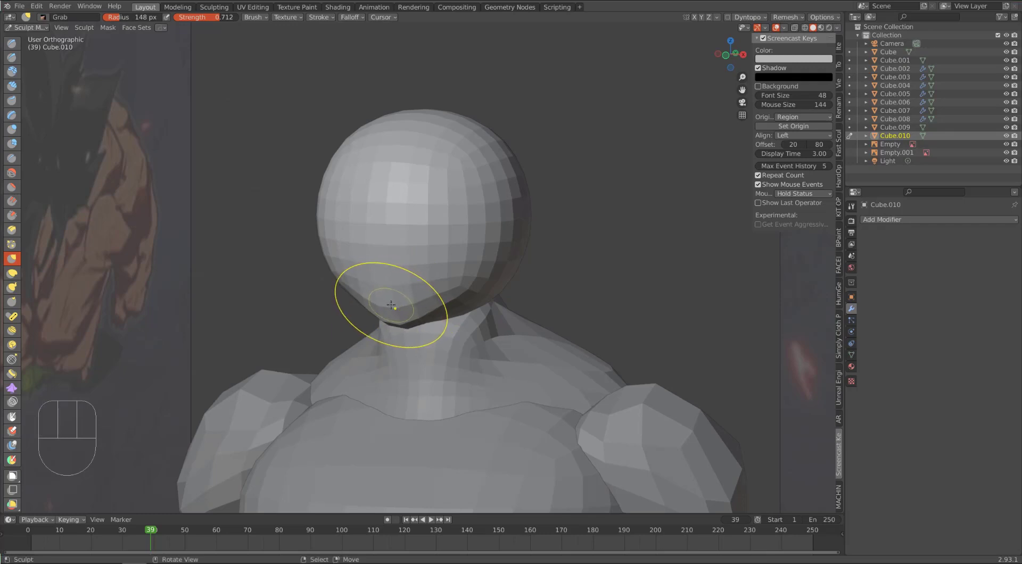
pyautogui.hotkey('ctrl', 'z')
pyautogui.press('f')
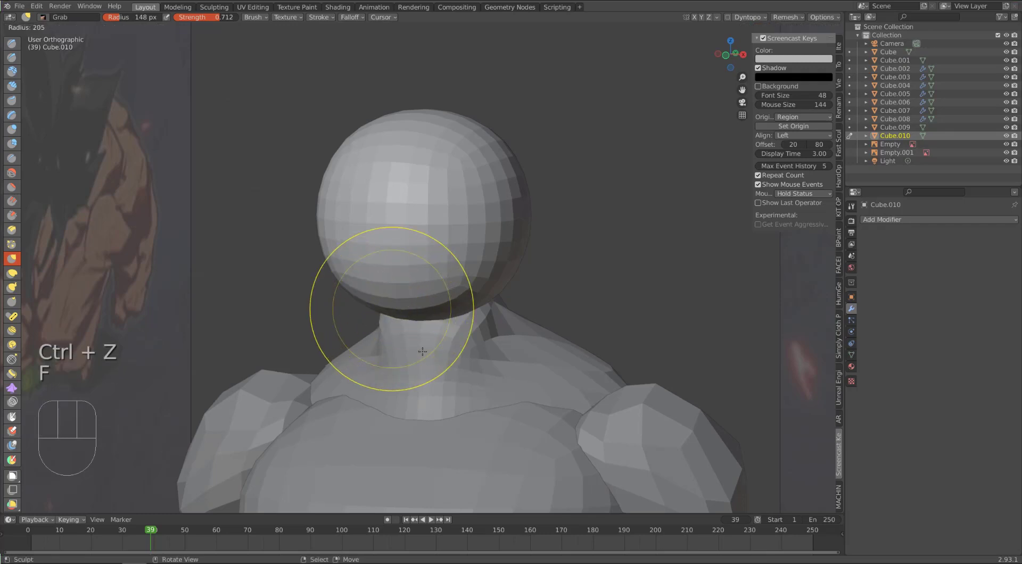
pyautogui.click(420, 362)
# Try to pull the sphere's underside down into a chin and jaw in front view without symmetry
pyautogui.press('KP_1')
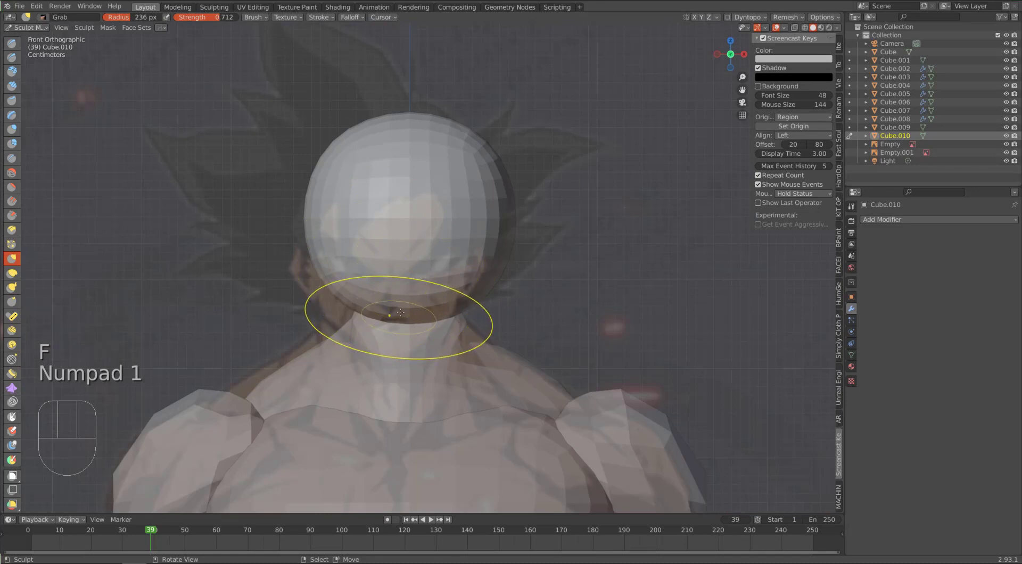
pyautogui.moveTo(397, 309); pyautogui.dragTo(400, 351)
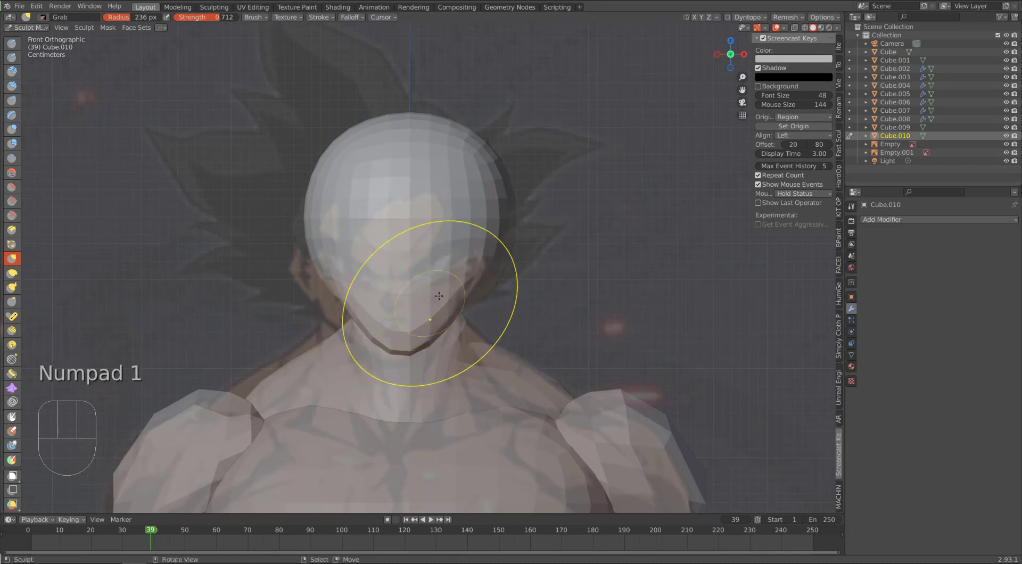
pyautogui.moveTo(453, 299); pyautogui.dragTo(459, 305)
pyautogui.moveTo(459, 305); pyautogui.dragTo(462, 308)
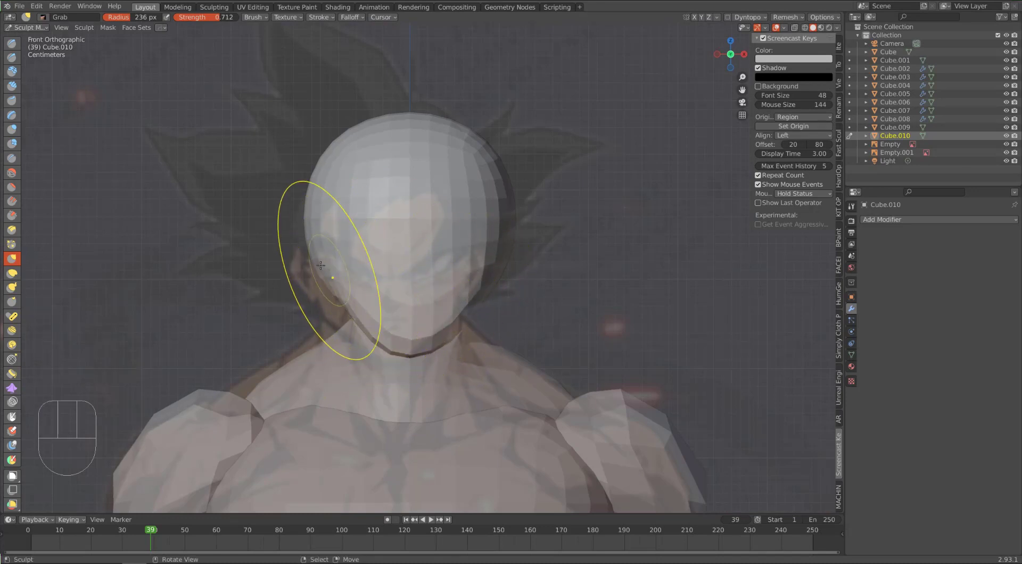
# Compare the head with the front reference in Material Preview and Wireframe shading, and return to Solid shading
pyautogui.press('z')
pyautogui.press('z')
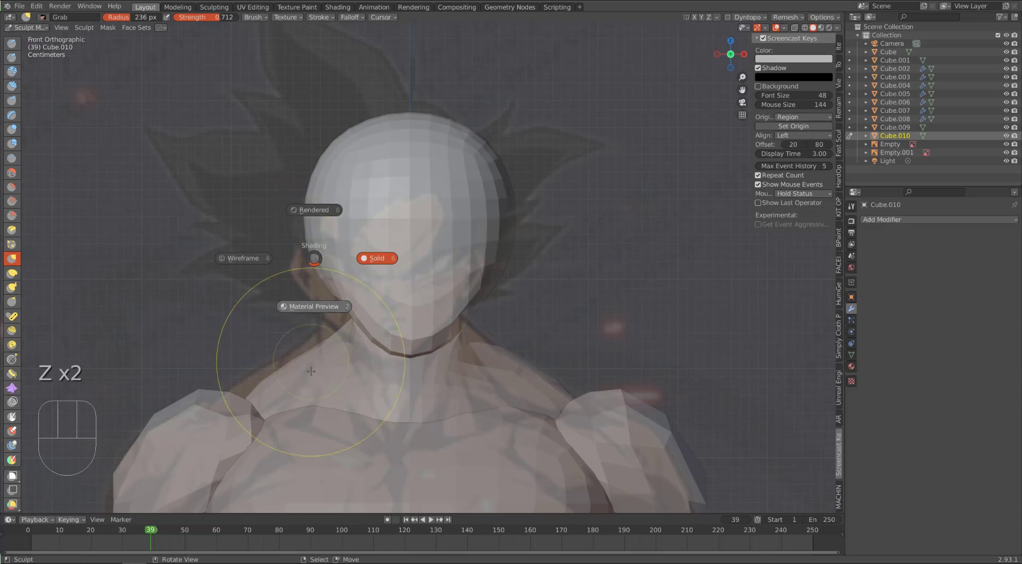
pyautogui.click(320, 388)
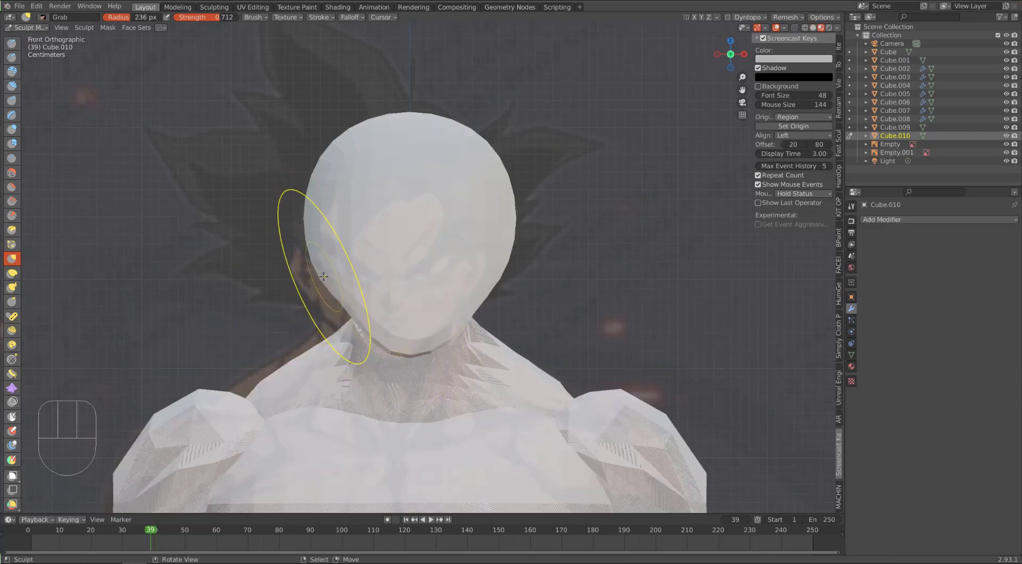
pyautogui.hotkey('shift', 'z')
pyautogui.hotkey('shift', 'z')
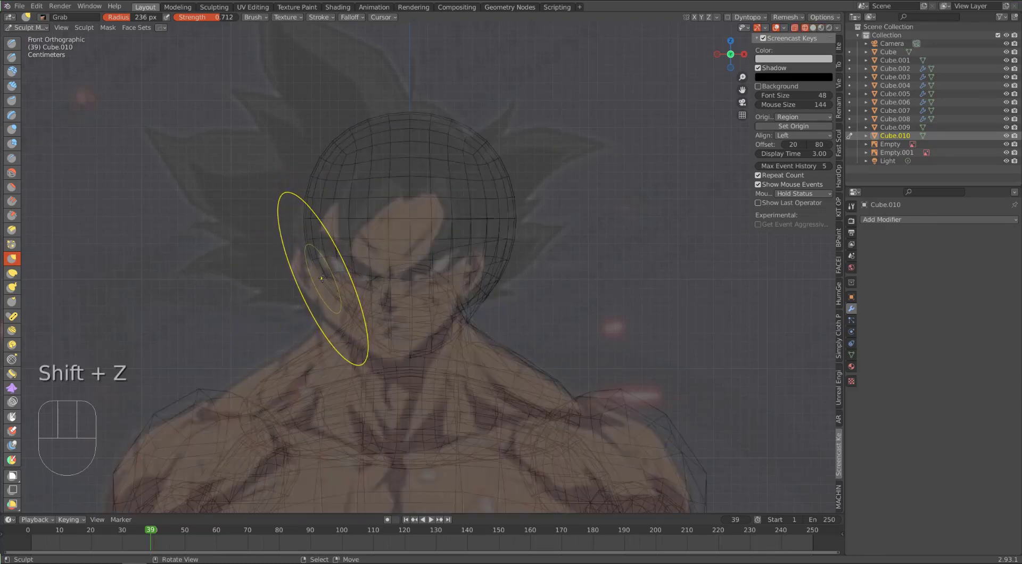
pyautogui.press('z')
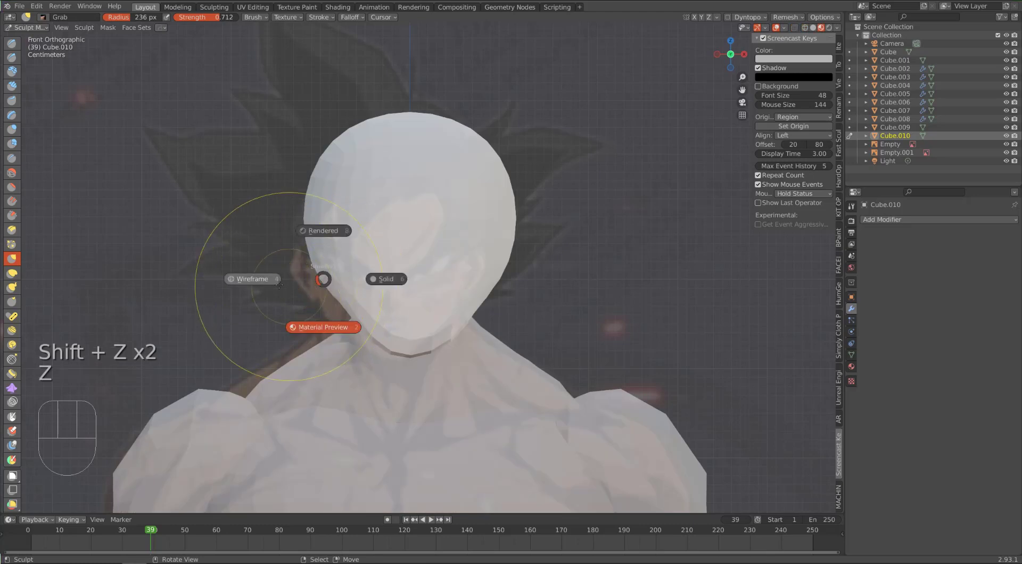
pyautogui.click(376, 279)
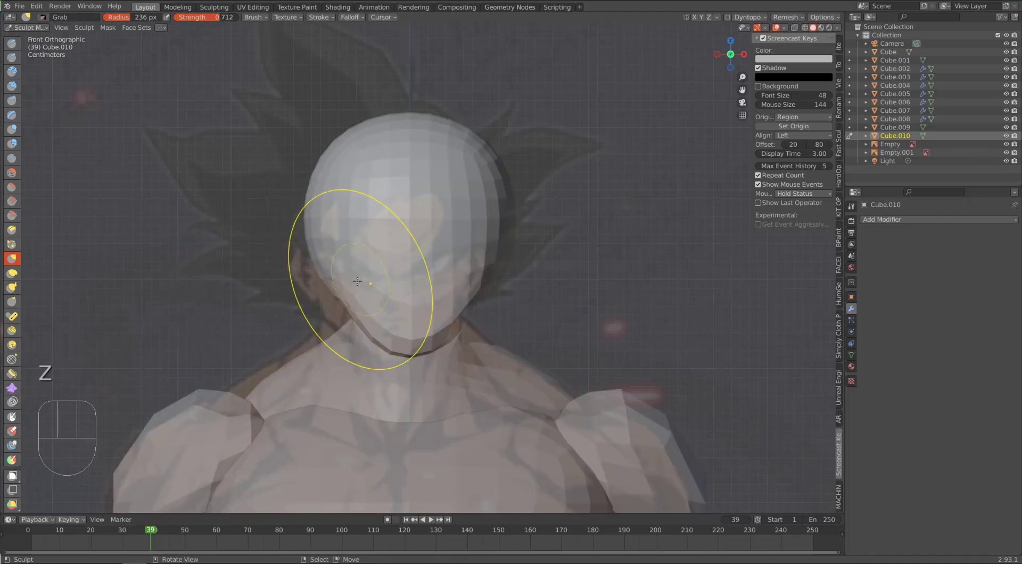
# Undo the unsymmetrical jaw strokes and turn on X-axis mirroring for sculpting
pyautogui.hotkey('ctrl', 'z')
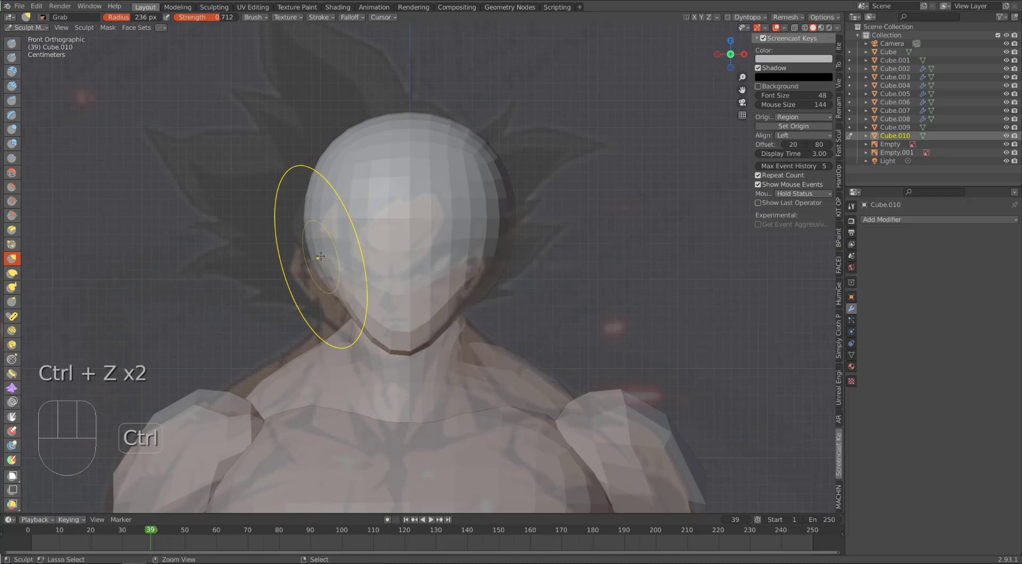
pyautogui.hotkey('ctrl', 'z')
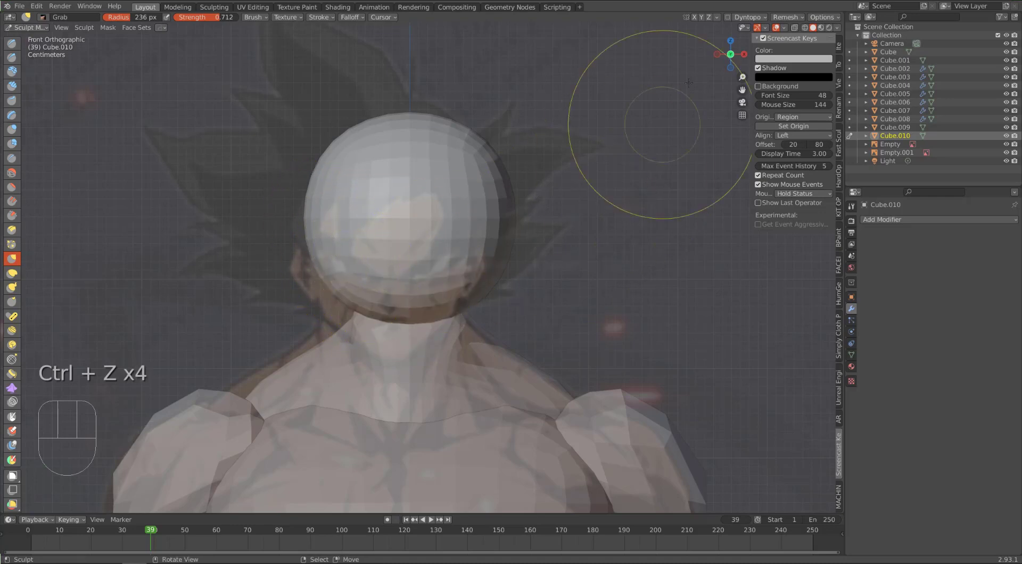
pyautogui.click(694, 16)
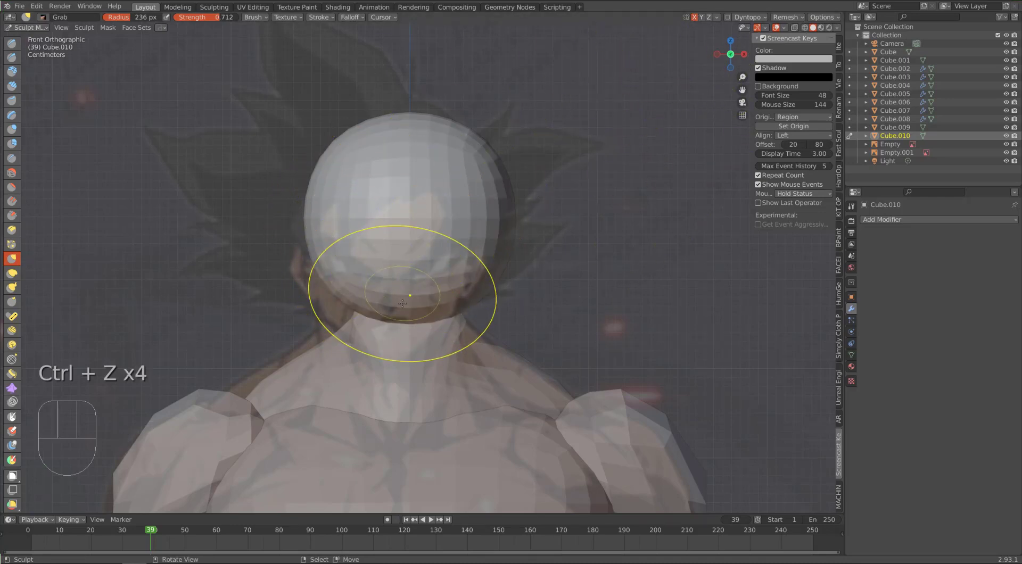
# Grab the sphere's underside down to the chin and shape both jaw sides symmetrically to the front reference
pyautogui.moveTo(406, 307); pyautogui.dragTo(408, 338)
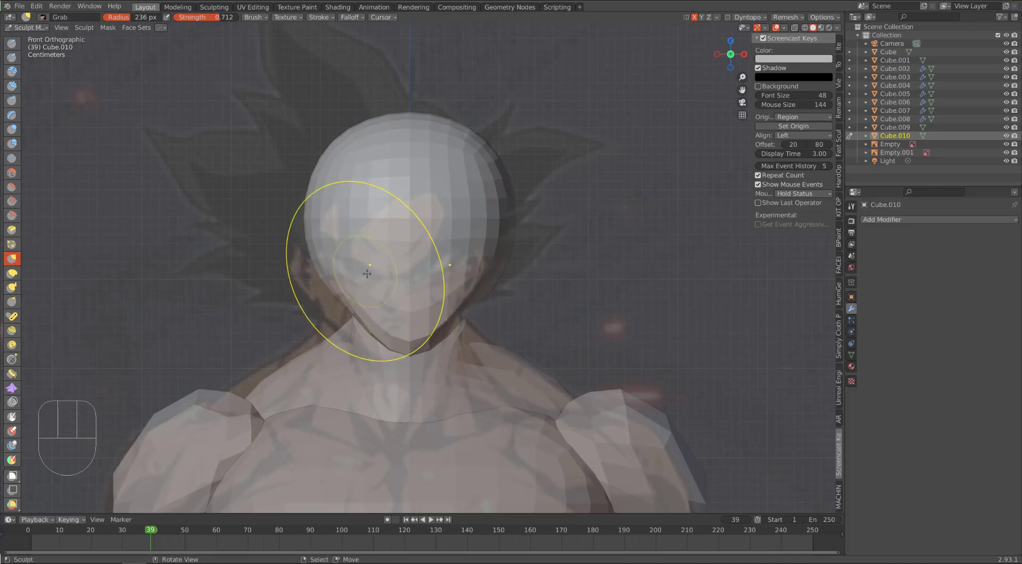
pyautogui.moveTo(467, 303); pyautogui.dragTo(458, 306)
pyautogui.moveTo(407, 340); pyautogui.dragTo(406, 356)
pyautogui.moveTo(472, 295); pyautogui.dragTo(478, 294)
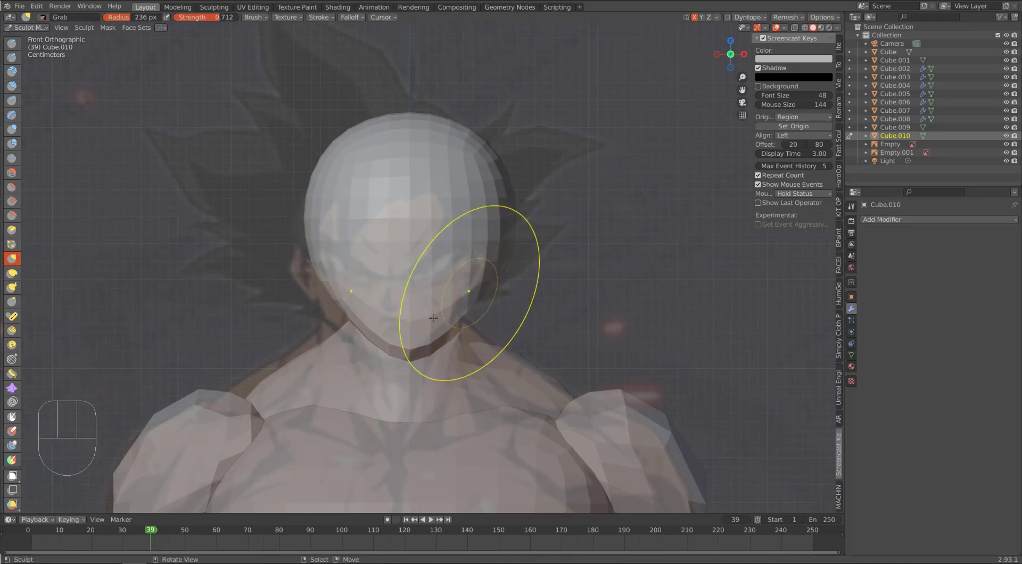
pyautogui.moveTo(406, 349); pyautogui.dragTo(407, 353)
pyautogui.moveTo(473, 283); pyautogui.dragTo(478, 283)
pyautogui.moveTo(409, 354); pyautogui.dragTo(409, 360)
pyautogui.moveTo(470, 301); pyautogui.dragTo(467, 322)
# Grab the nose, mouth, chin and underside of the jaw to match the face profile in the side reference
pyautogui.keyDown('alt'); pyautogui.moveTo(467, 290); pyautogui.dragTo(406, 269, button='middle'); pyautogui.keyUp('alt')
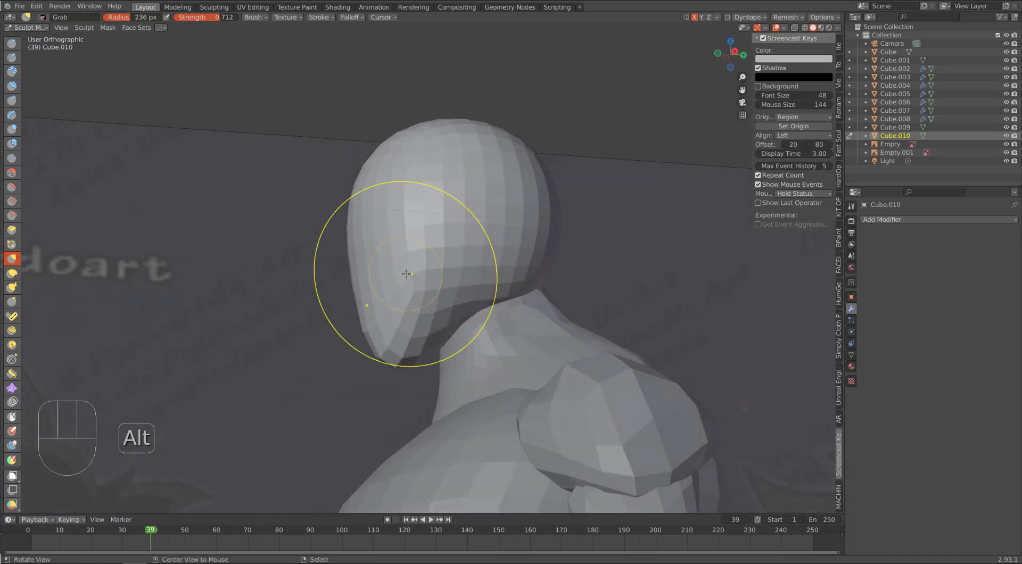
pyautogui.keyDown('alt'); pyautogui.moveTo(452, 265); pyautogui.dragTo(400, 308); pyautogui.keyUp('alt')
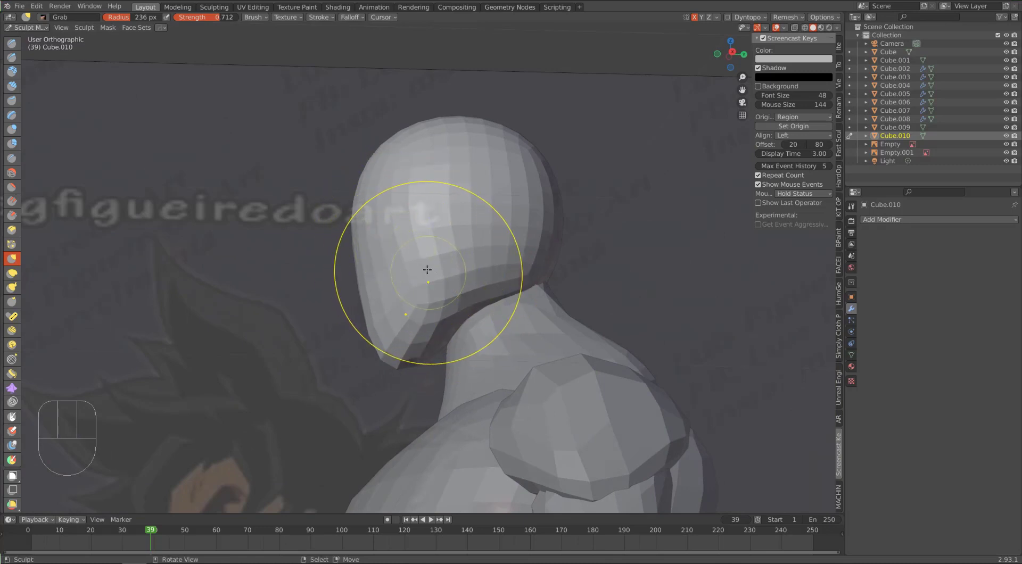
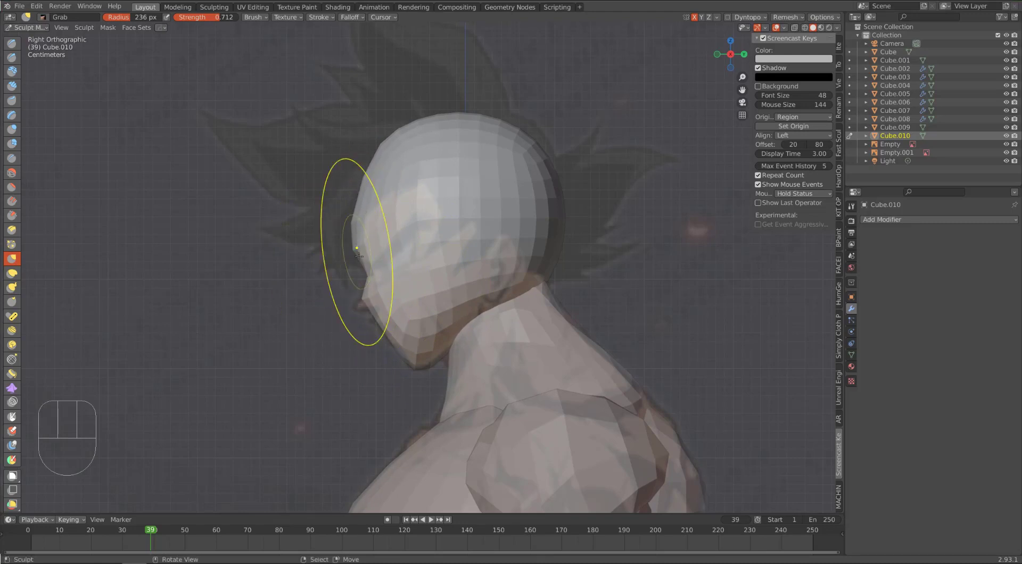
pyautogui.moveTo(363, 299)
pyautogui.mouseDown()
pyautogui.moveTo(368, 276)
pyautogui.moveTo(360, 304)
pyautogui.moveTo(384, 328)
pyautogui.moveTo(362, 307)
pyautogui.mouseUp()
pyautogui.moveTo(369, 282); pyautogui.dragTo(371, 282)
pyautogui.moveTo(405, 249); pyautogui.dragTo(376, 251)
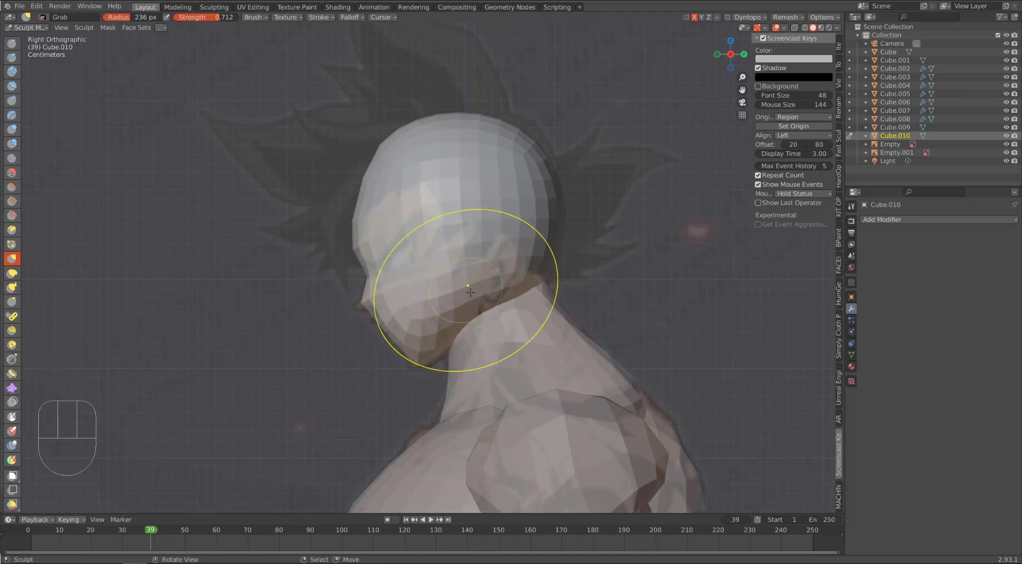
pyautogui.moveTo(474, 312); pyautogui.dragTo(450, 285)
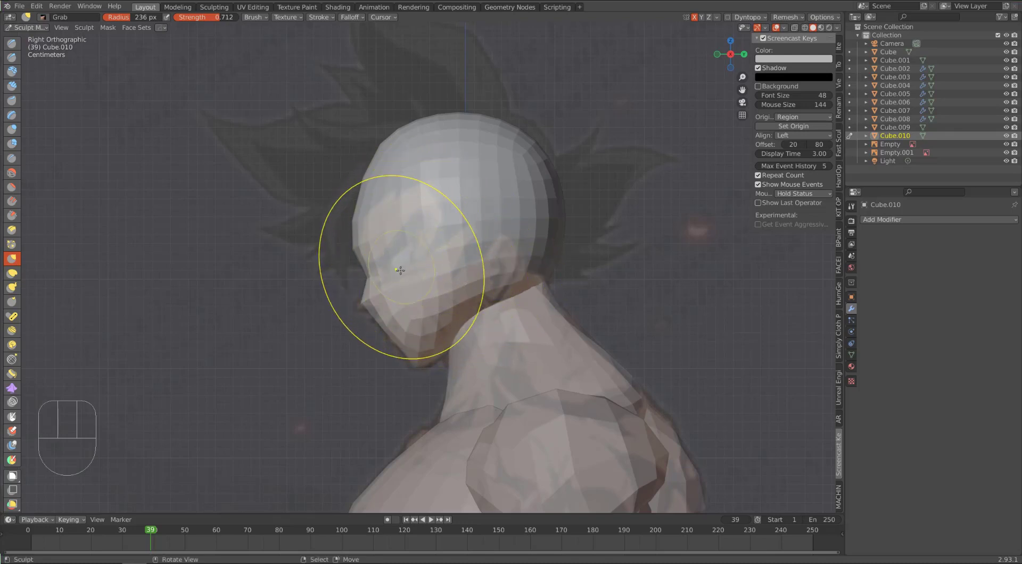
pyautogui.moveTo(363, 307); pyautogui.dragTo(384, 331)
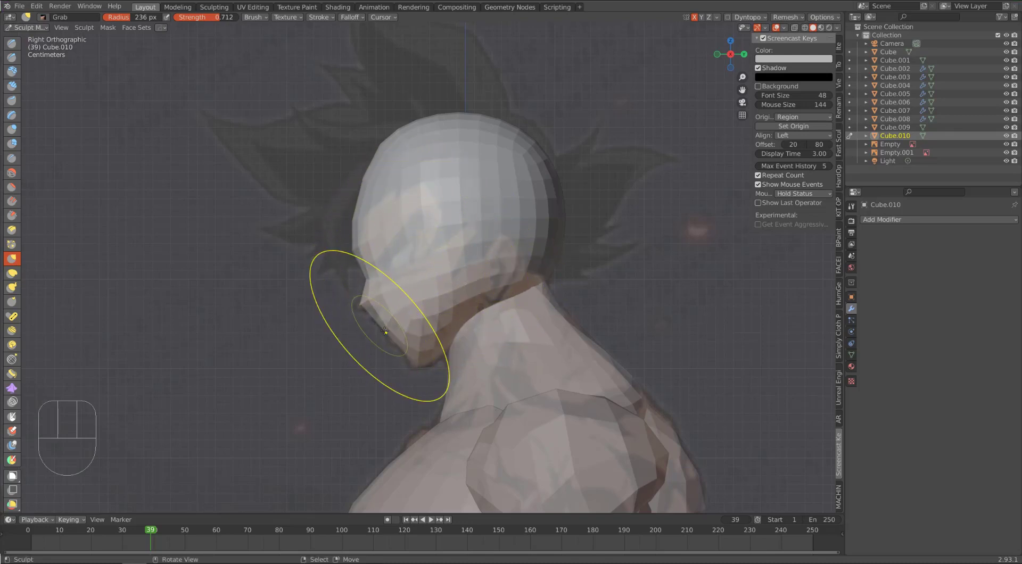
pyautogui.moveTo(421, 359); pyautogui.dragTo(417, 363)
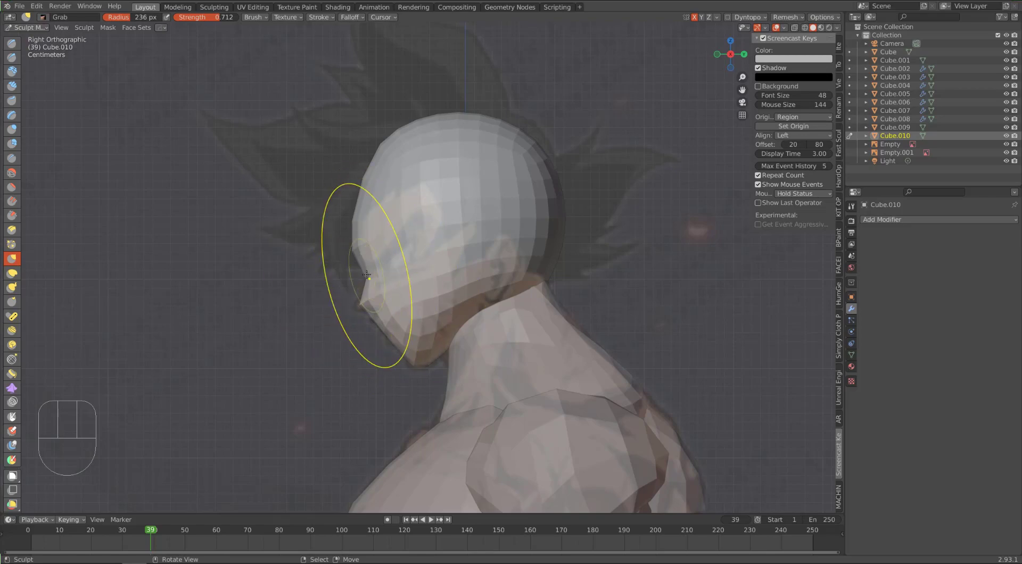
# Adjust the brow and forehead and pull the crown and back of the skull outward in side view
pyautogui.moveTo(367, 275); pyautogui.dragTo(365, 267)
pyautogui.moveTo(364, 208); pyautogui.dragTo(360, 202)
pyautogui.moveTo(487, 118); pyautogui.dragTo(528, 121)
pyautogui.moveTo(552, 175); pyautogui.dragTo(560, 171)
# Enlarge the Grab brush to 277 px and push the sides of the skull and cheeks inward in front view
pyautogui.keyDown('alt'); pyautogui.moveTo(595, 139); pyautogui.dragTo(516, 167); pyautogui.keyUp('alt')
pyautogui.keyDown('alt'); pyautogui.moveTo(327, 248); pyautogui.dragTo(450, 202); pyautogui.keyUp('alt')
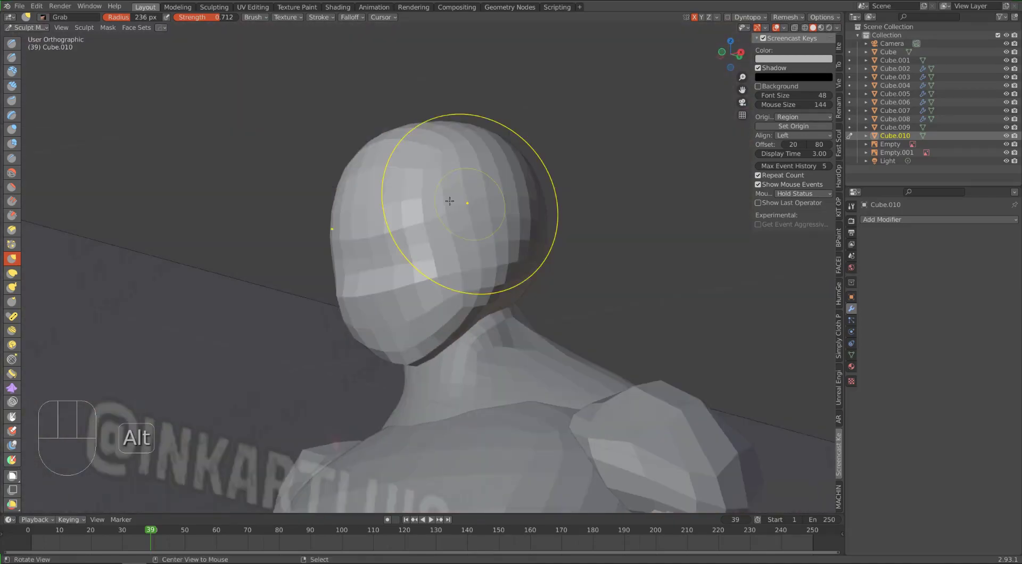
pyautogui.press('KP_1')
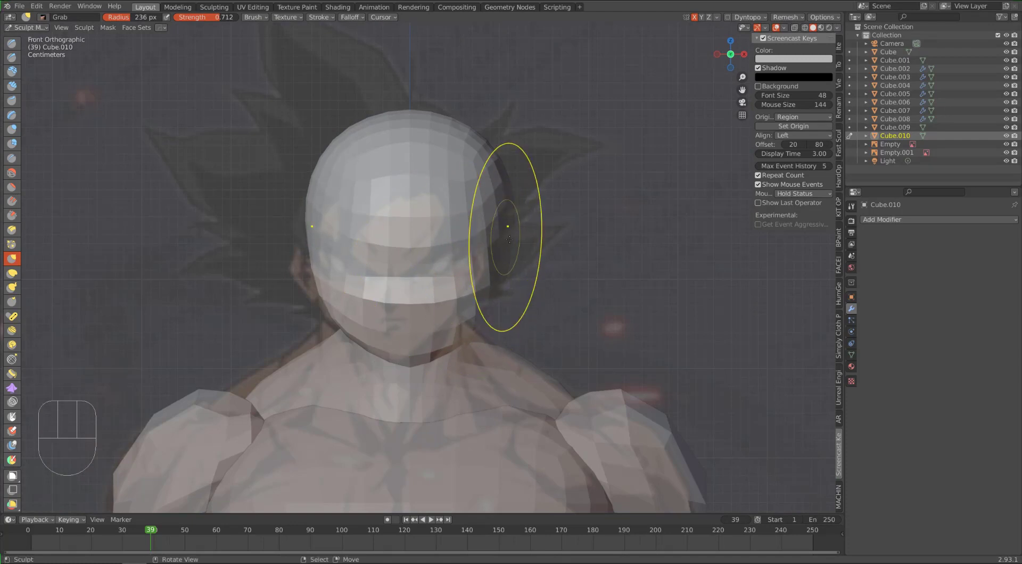
pyautogui.press('f')
pyautogui.click(526, 245)
pyautogui.moveTo(513, 213); pyautogui.dragTo(500, 214)
pyautogui.moveTo(493, 290); pyautogui.dragTo(485, 292)
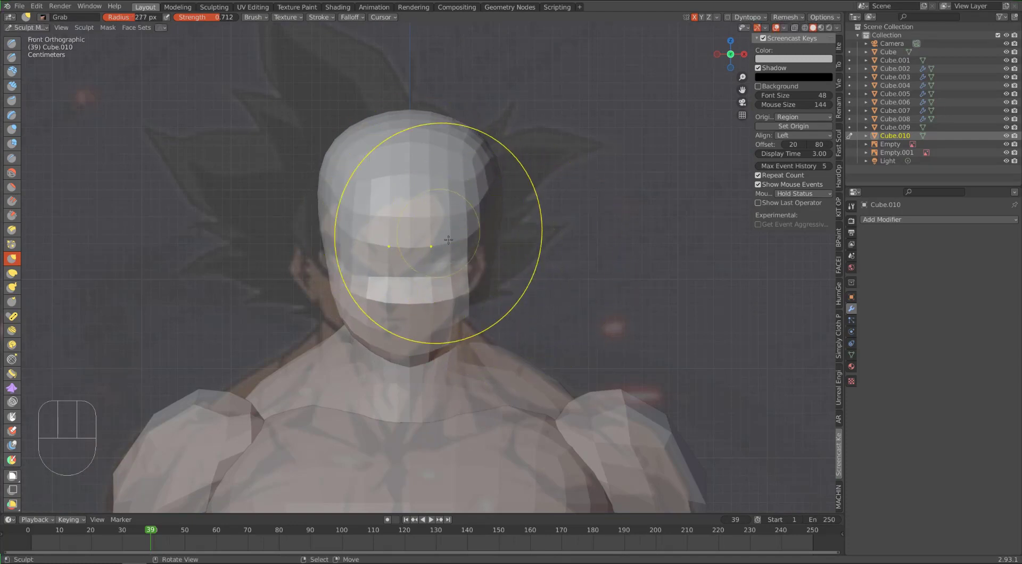
# Reduce the Grab brush to 223 px and narrow the jaw, cheeks and ear area toward the front reference
pyautogui.press('f')
pyautogui.click(486, 245)
pyautogui.press('f')
pyautogui.click(550, 341)
pyautogui.moveTo(470, 337); pyautogui.dragTo(456, 341)
pyautogui.moveTo(480, 307); pyautogui.dragTo(470, 307)
pyautogui.moveTo(496, 256)
pyautogui.mouseDown()
pyautogui.moveTo(487, 276)
pyautogui.moveTo(487, 263)
pyautogui.mouseUp()
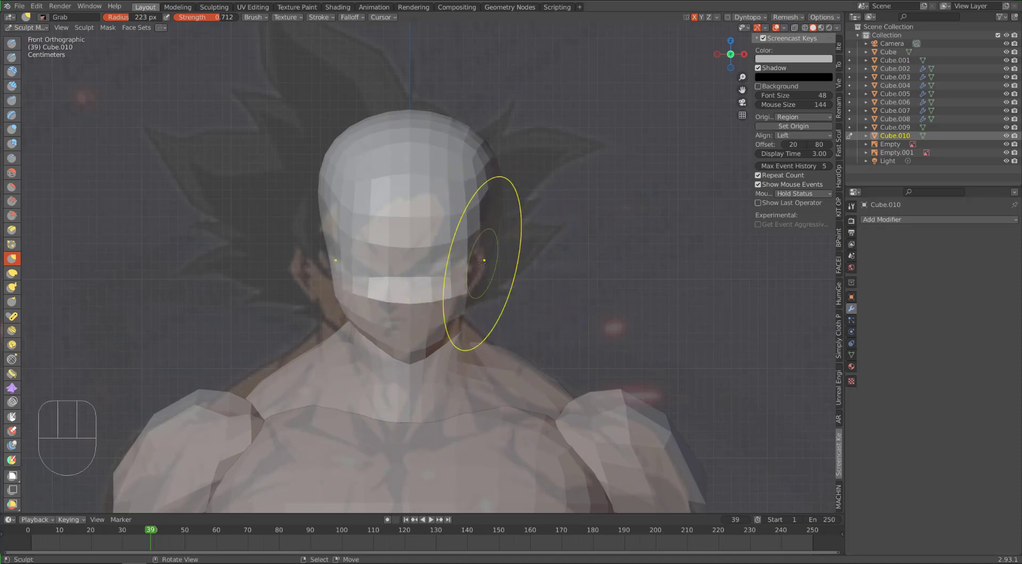
# Pull the temples and upper sides of the skull slightly outward in front view
pyautogui.moveTo(497, 219); pyautogui.dragTo(500, 218)
pyautogui.moveTo(499, 194); pyautogui.dragTo(503, 193)
pyautogui.moveTo(406, 164)
pyautogui.keyDown('alt'); pyautogui.mouseDown(button='middle')
pyautogui.moveTo(352, 155)
pyautogui.moveTo(411, 177)
pyautogui.mouseUp(button='middle'); pyautogui.keyUp('alt')
pyautogui.press('KP_1')
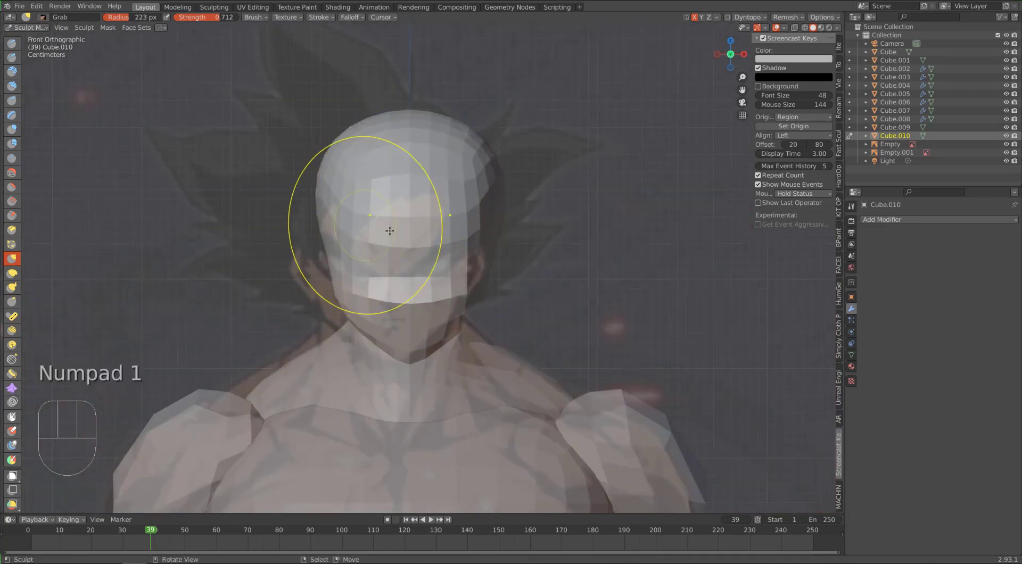
# Nudge the upper side of the skull with the Grab brush, working from above
pyautogui.keyDown('alt'); pyautogui.moveTo(392, 160); pyautogui.dragTo(383, 160, button='middle'); pyautogui.keyUp('alt')
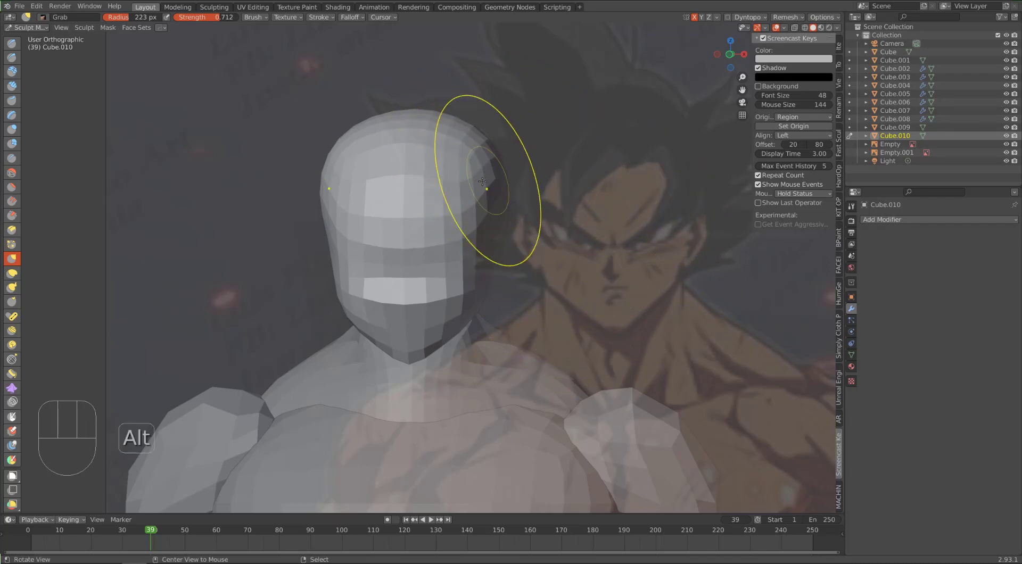
pyautogui.keyDown('alt'); pyautogui.moveTo(483, 181); pyautogui.dragTo(490, 228, button='middle'); pyautogui.keyUp('alt')
pyautogui.keyDown('alt'); pyautogui.moveTo(503, 134); pyautogui.dragTo(533, 240, button='middle'); pyautogui.keyUp('alt')
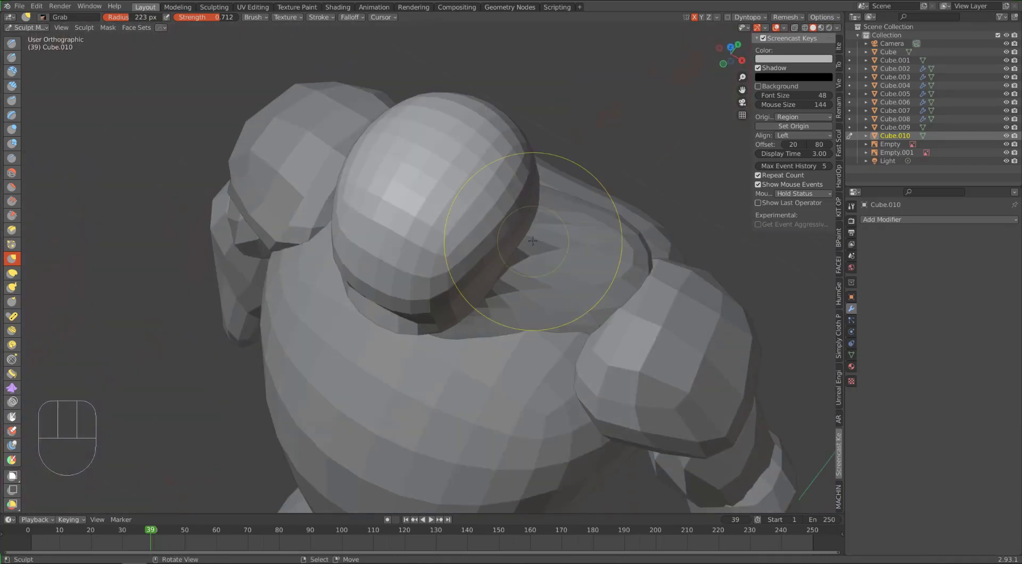
pyautogui.moveTo(527, 158); pyautogui.dragTo(526, 157)
pyautogui.moveTo(523, 156); pyautogui.dragTo(525, 158)
# Enlarge the Grab brush to 332 px and round out the sides and lower back of the skull from behind
pyautogui.press('f')
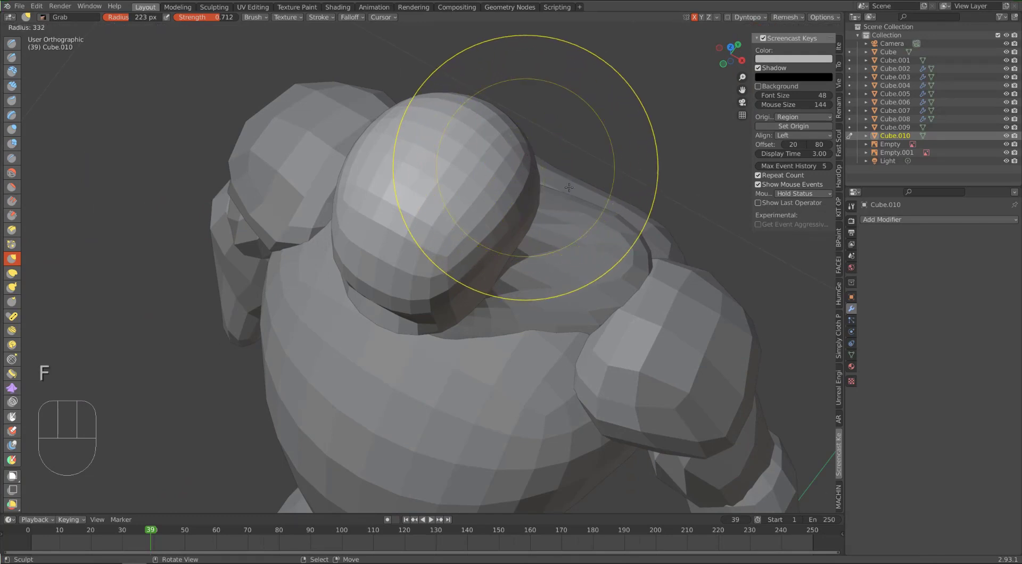
pyautogui.moveTo(525, 152)
pyautogui.keyDown('alt'); pyautogui.mouseDown(button='middle')
pyautogui.moveTo(474, 114)
pyautogui.moveTo(387, 110)
pyautogui.mouseUp(button='middle'); pyautogui.keyUp('alt')
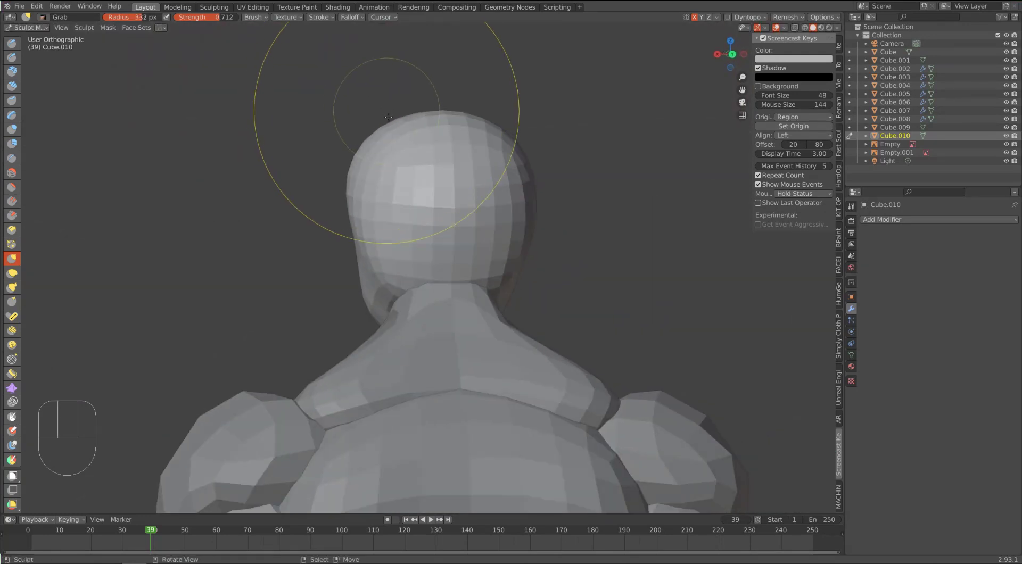
pyautogui.moveTo(387, 130); pyautogui.dragTo(369, 216)
pyautogui.moveTo(365, 223); pyautogui.dragTo(366, 240)
pyautogui.moveTo(381, 245); pyautogui.dragTo(384, 261)
pyautogui.moveTo(384, 137); pyautogui.dragTo(378, 154)
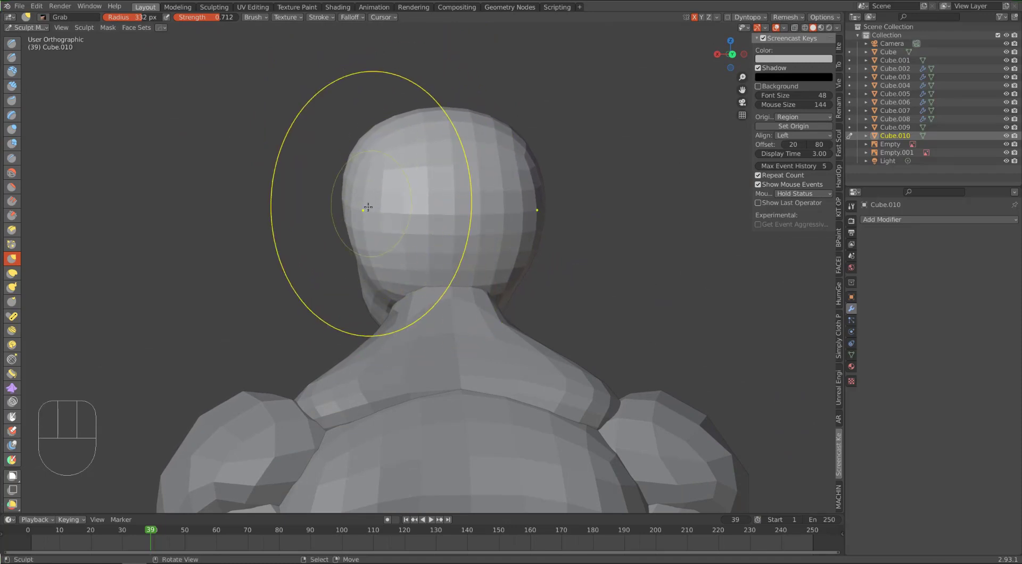
pyautogui.moveTo(368, 208)
pyautogui.mouseDown()
pyautogui.moveTo(365, 247)
pyautogui.moveTo(376, 256)
pyautogui.mouseUp()
# Pull the rear of the skull slightly outward and adjust the crown's curve from another angle
pyautogui.moveTo(443, 153); pyautogui.dragTo(521, 156, button='middle')
pyautogui.moveTo(545, 211)
pyautogui.mouseDown()
pyautogui.moveTo(552, 201)
pyautogui.moveTo(559, 229)
pyautogui.mouseUp()
pyautogui.moveTo(518, 127); pyautogui.dragTo(507, 119)
# Switch to perspective projection and examine the whole figure's proportions against the reference images
pyautogui.moveTo(333, 276)
pyautogui.keyDown('alt'); pyautogui.mouseDown(button='middle')
pyautogui.moveTo(426, 285)
pyautogui.moveTo(453, 299)
pyautogui.mouseUp(button='middle'); pyautogui.keyUp('alt')
pyautogui.scroll(-11, 452, 298)
pyautogui.scroll(3, 455, 292)
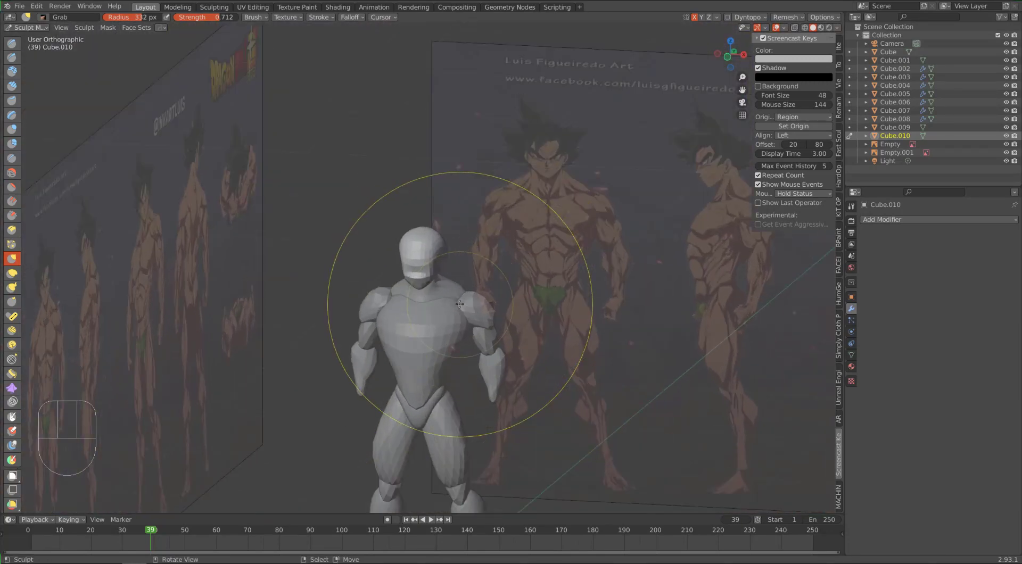
pyautogui.moveTo(461, 333)
pyautogui.keyDown('shift'); pyautogui.mouseDown(button='middle')
pyautogui.moveTo(453, 298)
pyautogui.moveTo(384, 305)
pyautogui.moveTo(450, 314)
pyautogui.mouseUp(button='middle'); pyautogui.keyUp('shift')
pyautogui.scroll(2, 446, 313)
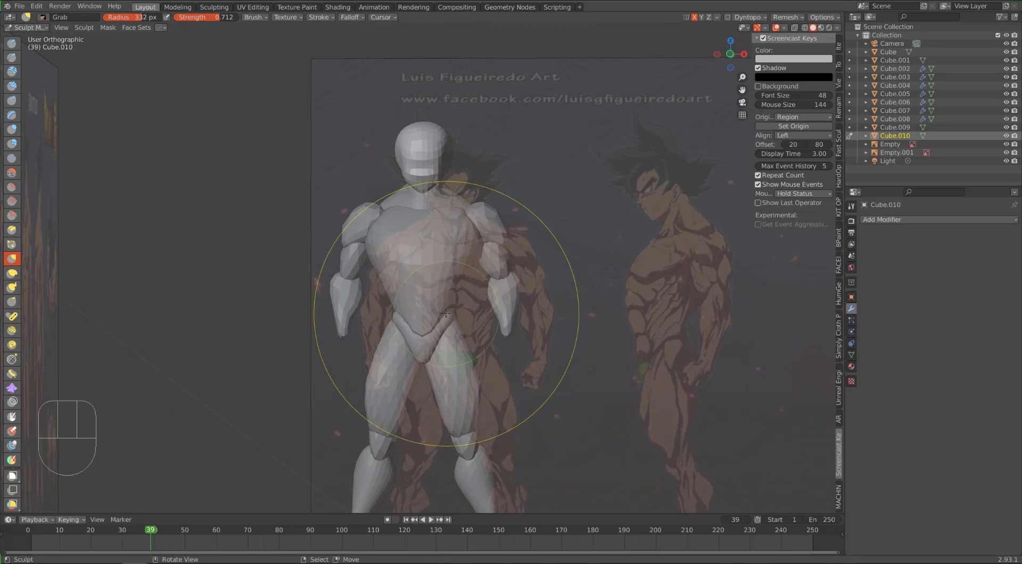
pyautogui.press('KP_5')
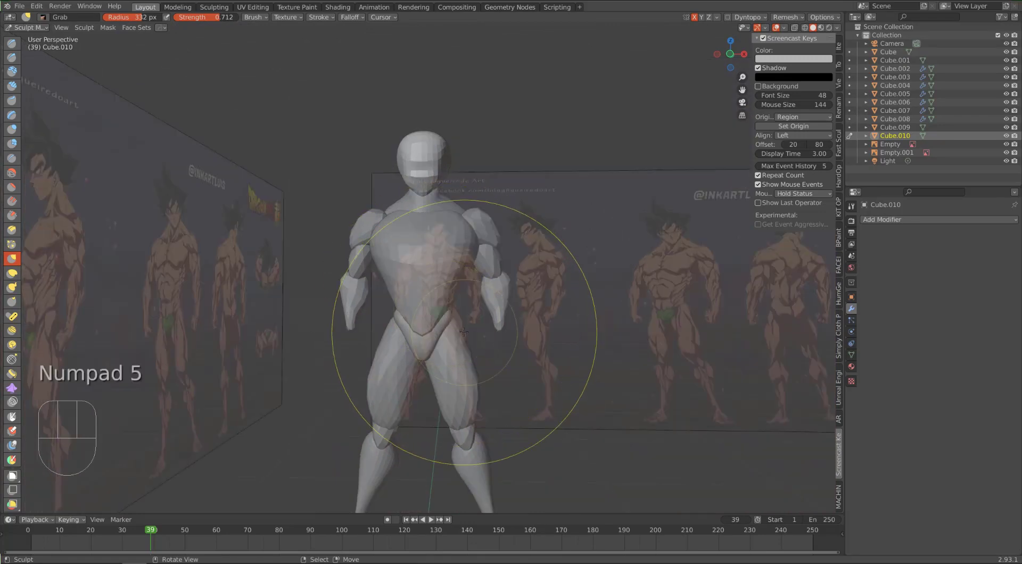
pyautogui.moveTo(464, 332)
pyautogui.mouseDown(button='middle')
pyautogui.moveTo(533, 336)
pyautogui.moveTo(447, 340)
pyautogui.mouseUp(button='middle')
pyautogui.scroll(1, 533, 339)
pyautogui.scroll(2, 446, 340)
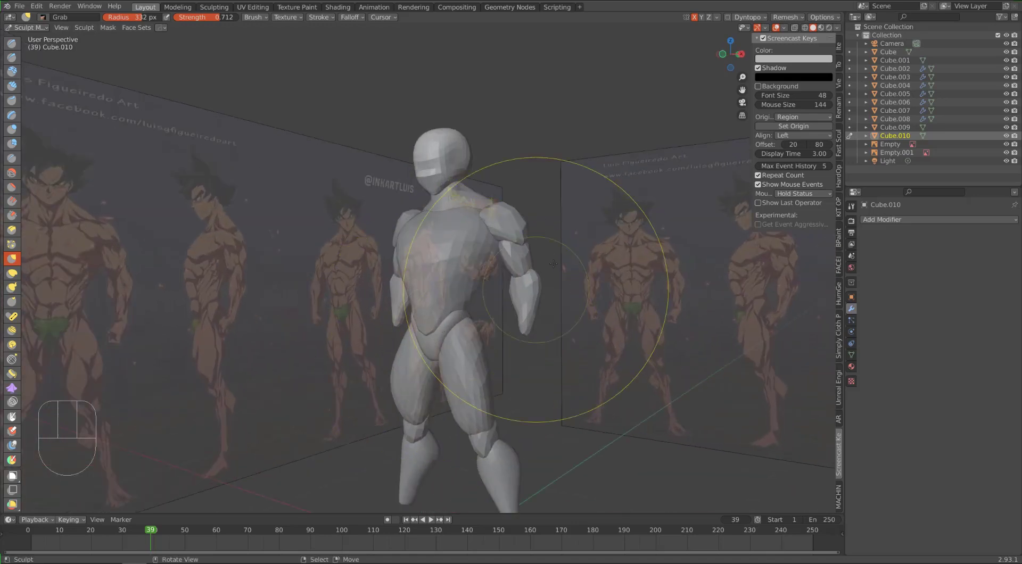
pyautogui.scroll(3, 554, 264)
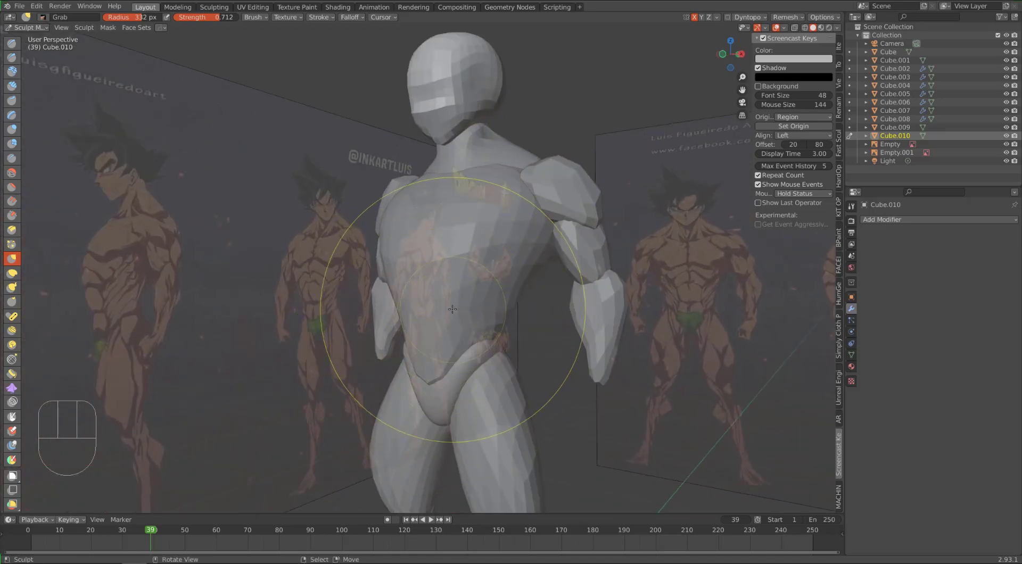
# Switch sculpting to the torso mesh and nudge its lower abdomen tip slightly upward over the pelvis
pyautogui.press('s')
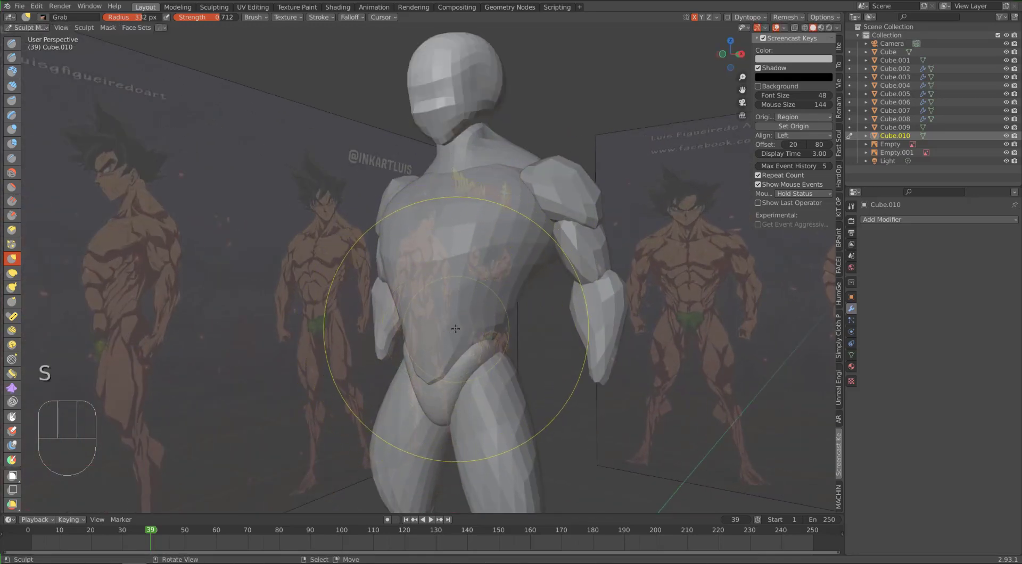
pyautogui.moveTo(453, 326); pyautogui.dragTo(429, 374, button='middle')
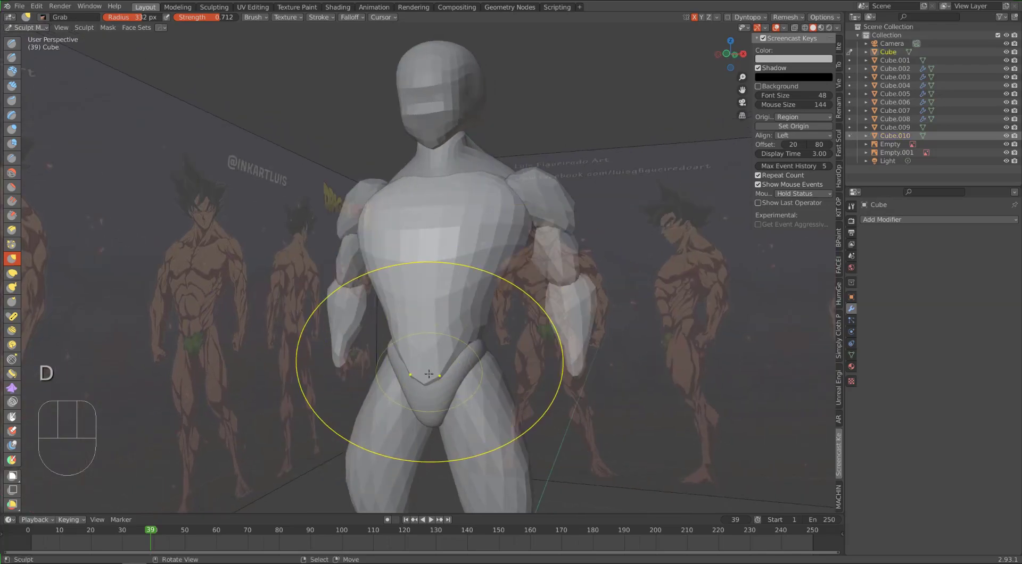
pyautogui.moveTo(429, 376); pyautogui.dragTo(432, 367)
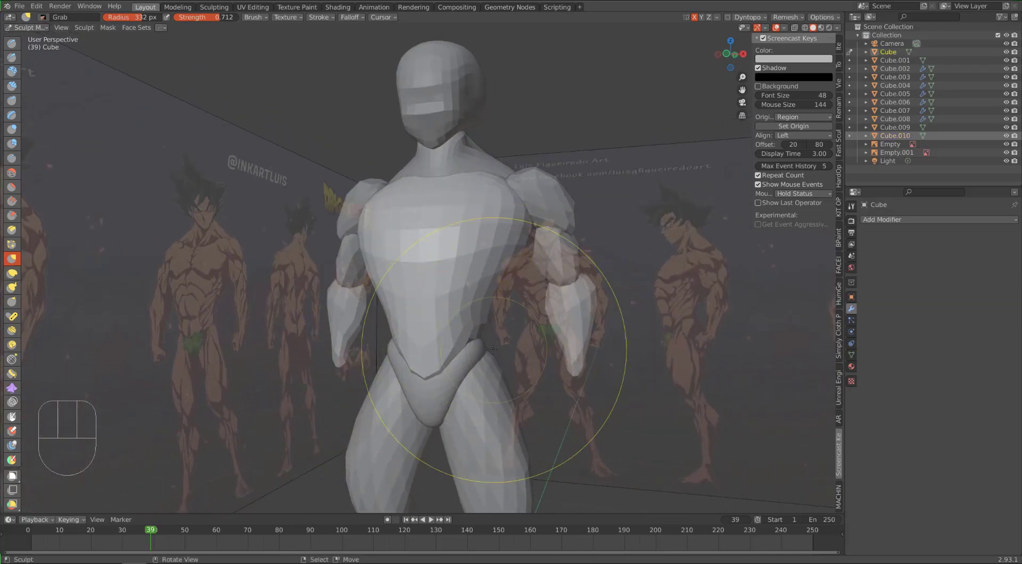
# Push the sides of the chest slightly inward and adjust the front of the torso with the Grab brush
pyautogui.moveTo(453, 343); pyautogui.dragTo(442, 352, button='middle')
pyautogui.moveTo(472, 319); pyautogui.dragTo(542, 260, button='middle')
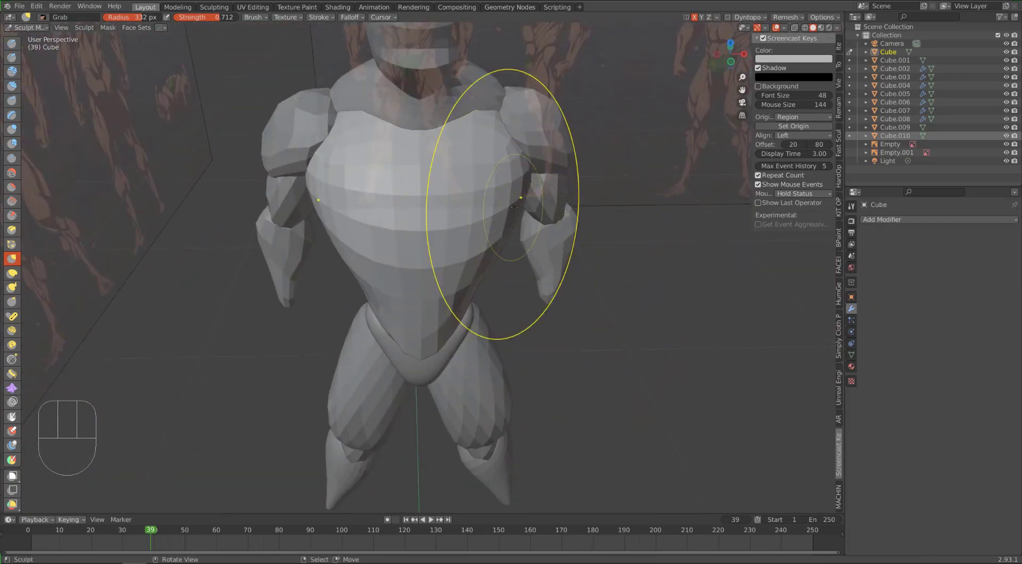
pyautogui.moveTo(514, 207); pyautogui.dragTo(502, 201)
pyautogui.moveTo(540, 239)
pyautogui.mouseDown(button='middle')
pyautogui.moveTo(509, 210)
pyautogui.moveTo(442, 212)
pyautogui.mouseUp(button='middle')
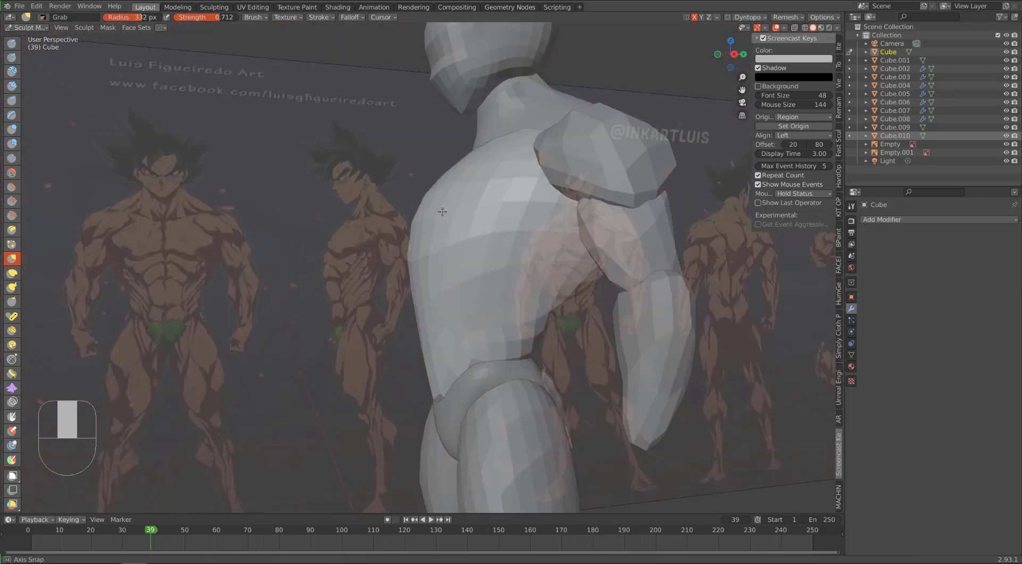
pyautogui.moveTo(445, 258); pyautogui.dragTo(449, 260)
# Examine the full body's silhouette and proportions from the front, side and three-quarter angles
pyautogui.moveTo(450, 260)
pyautogui.mouseDown(button='middle')
pyautogui.moveTo(552, 258)
pyautogui.moveTo(548, 301)
pyautogui.moveTo(433, 274)
pyautogui.moveTo(473, 212)
pyautogui.mouseUp(button='middle')
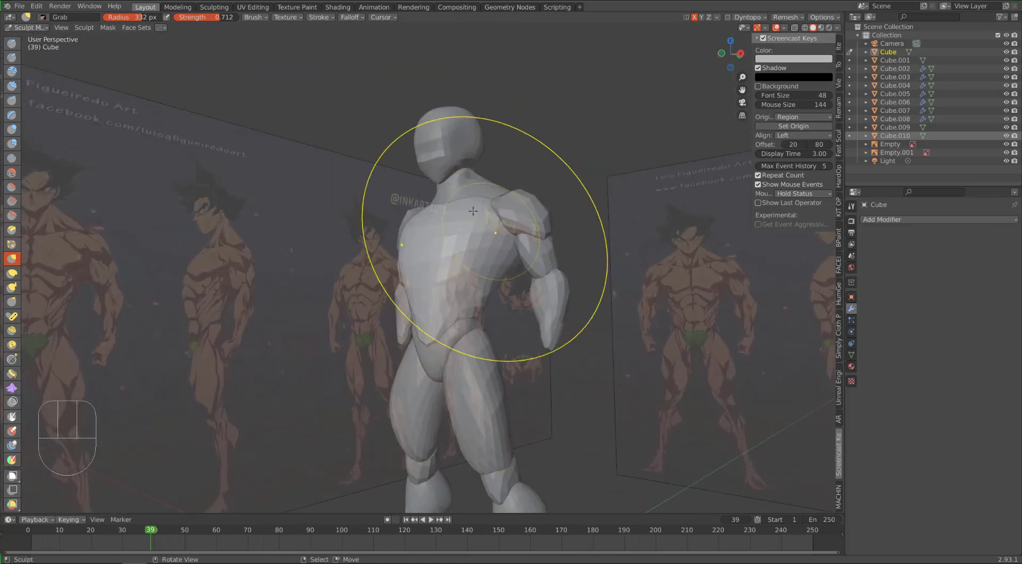
pyautogui.moveTo(468, 427); pyautogui.dragTo(483, 322, button='middle')
pyautogui.scroll(4, 427, 304)
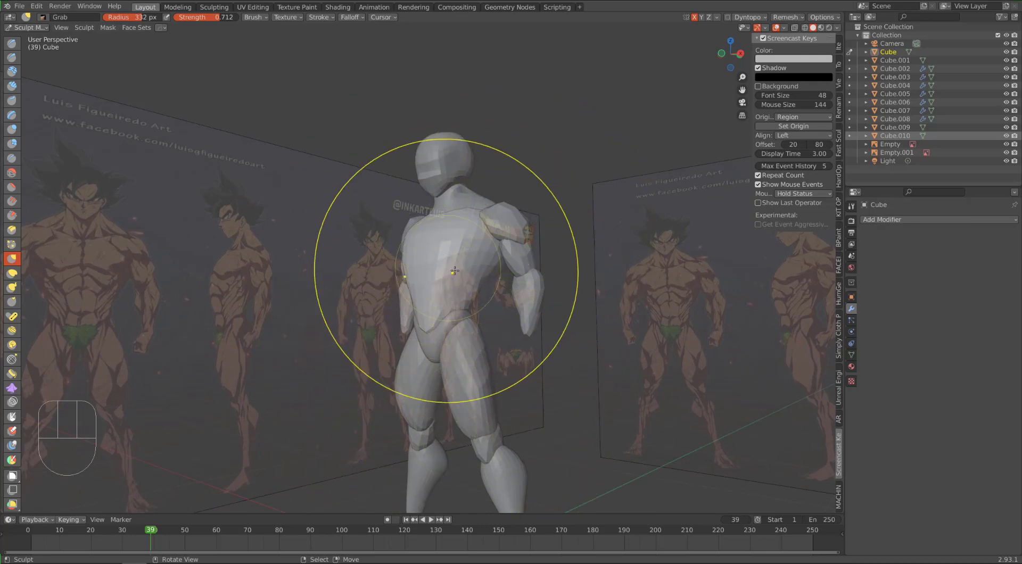
pyautogui.moveTo(574, 341); pyautogui.dragTo(490, 352, button='middle')
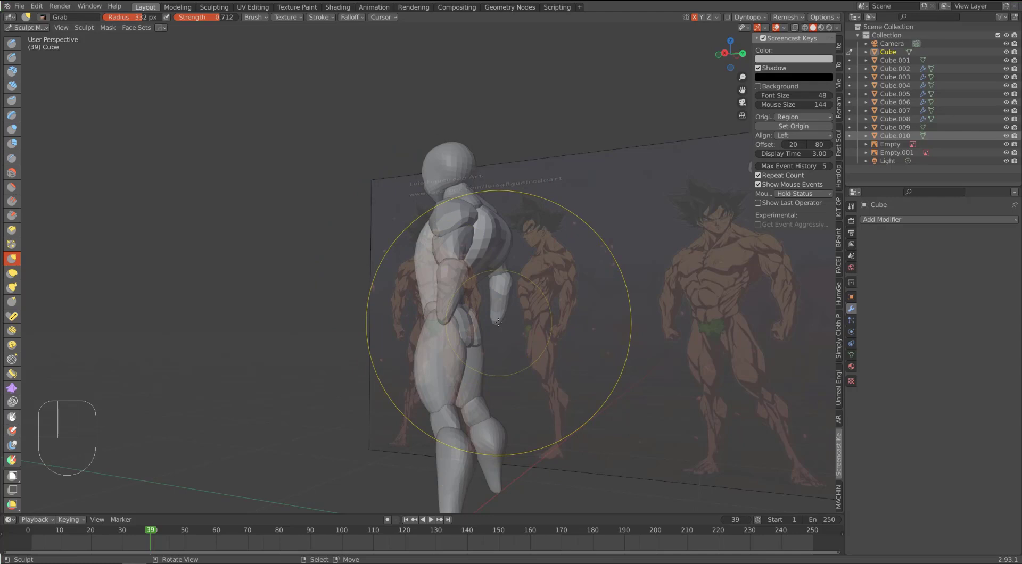
pyautogui.moveTo(342, 285); pyautogui.dragTo(530, 221, button='middle')
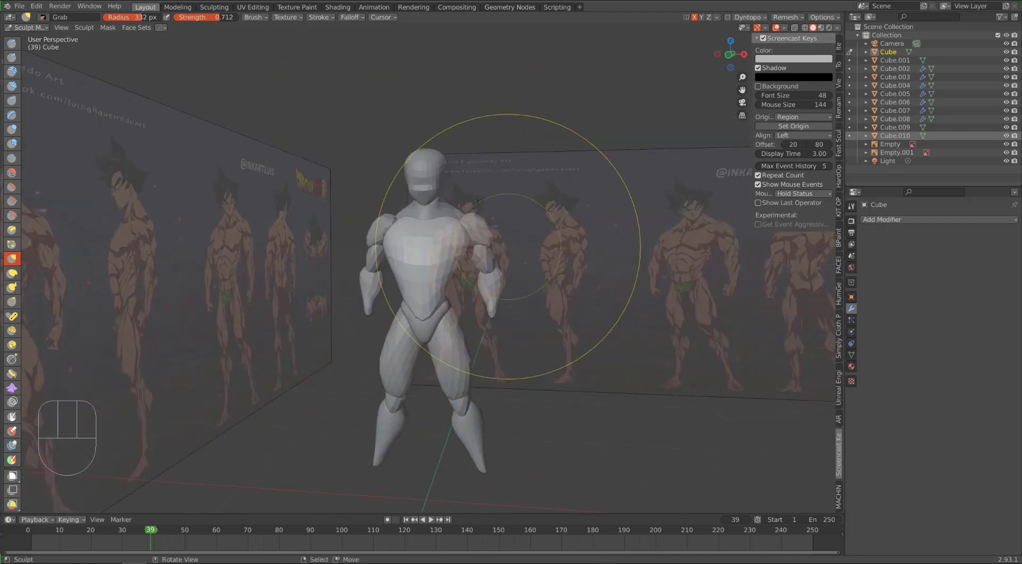
pyautogui.moveTo(430, 372); pyautogui.dragTo(381, 291, button='middle')
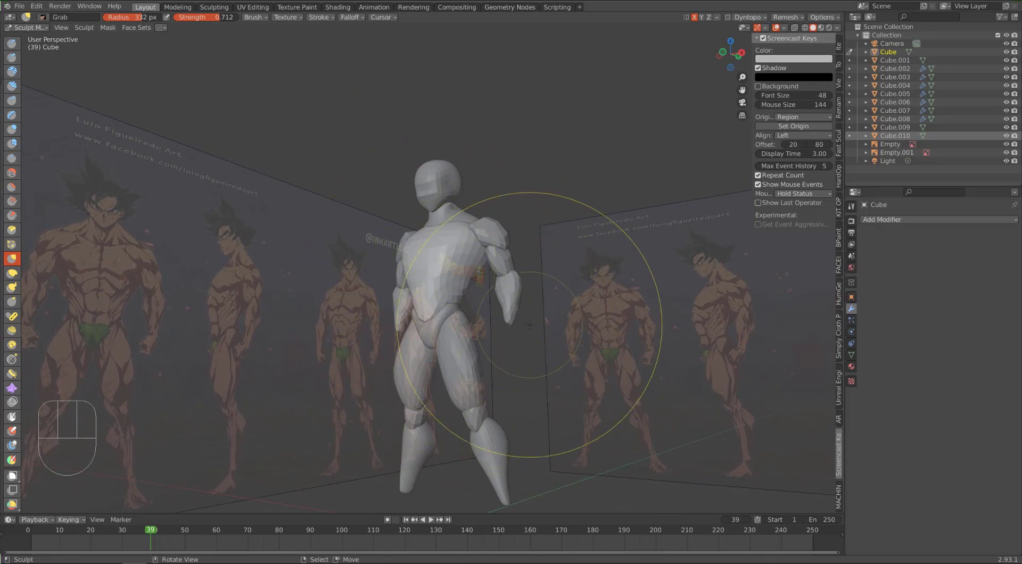
pyautogui.moveTo(549, 347); pyautogui.dragTo(509, 347, button='middle')
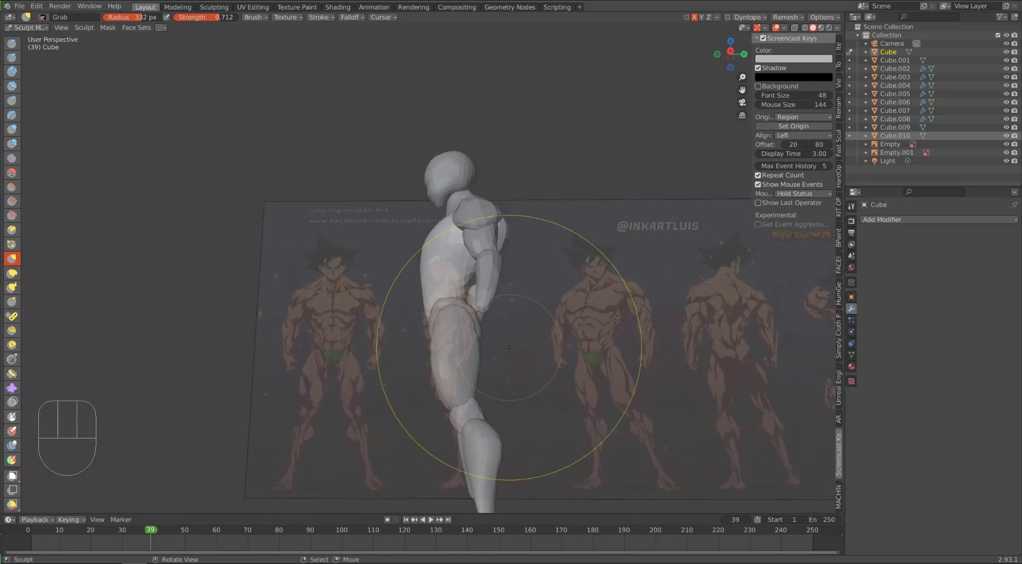